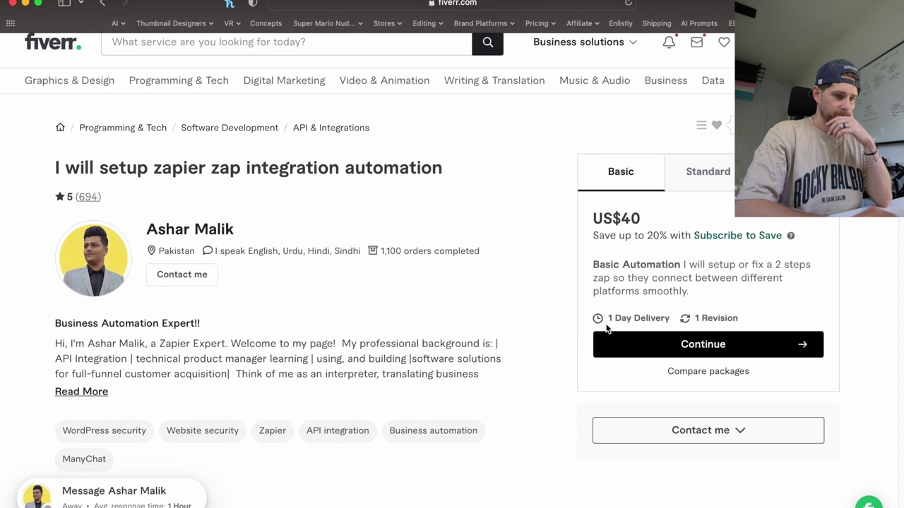
Check the US$60 Standard package, then choose Contact me > Get a quote.
left_click(702, 178)
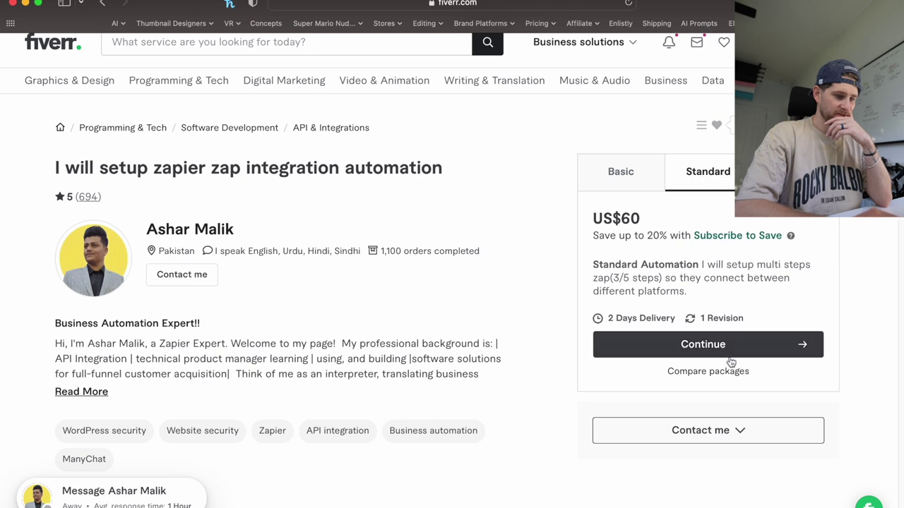
left_click(710, 432)
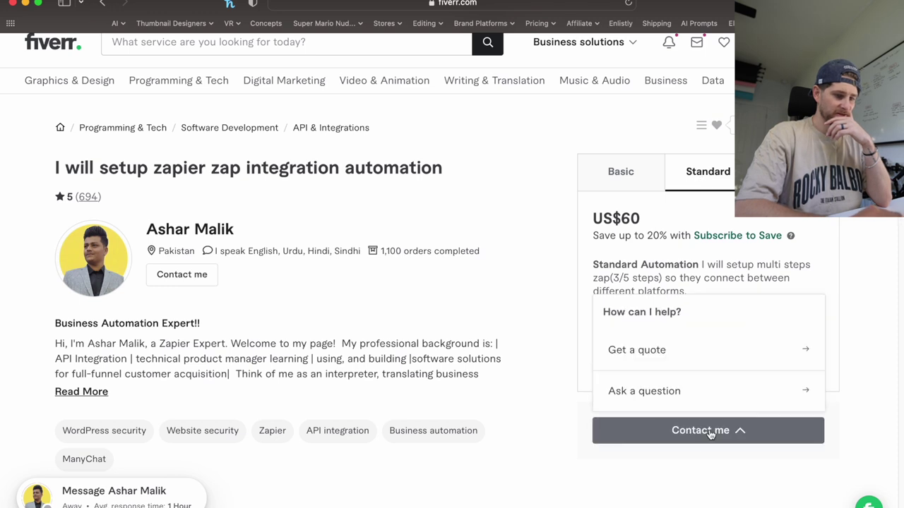
left_click(698, 348)
Greet the seller and ask for an automation to auto upload videos to social media at a specific time of day.
left_click(412, 285)
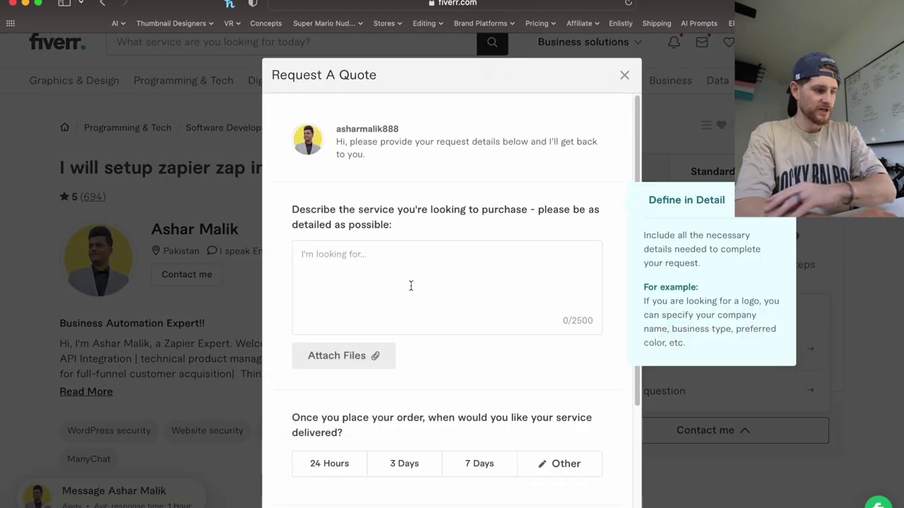
type("Hi ")
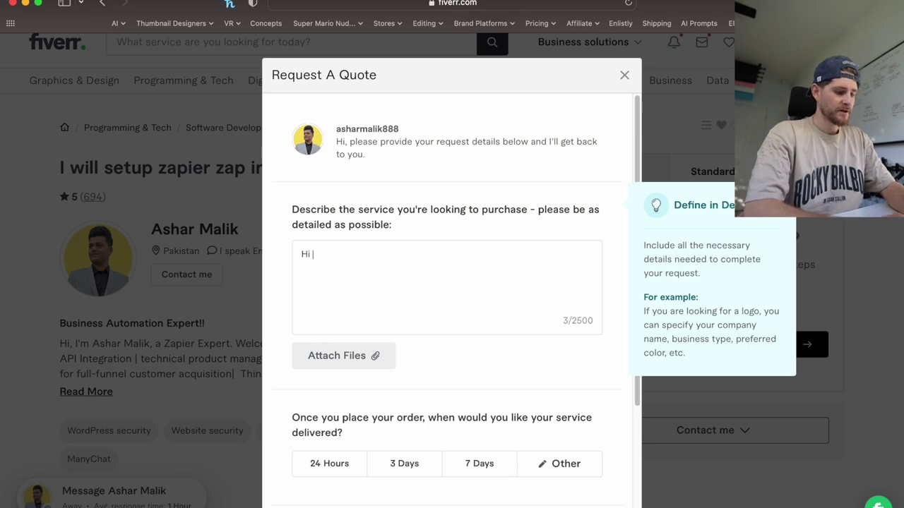
type("Ashar, I")
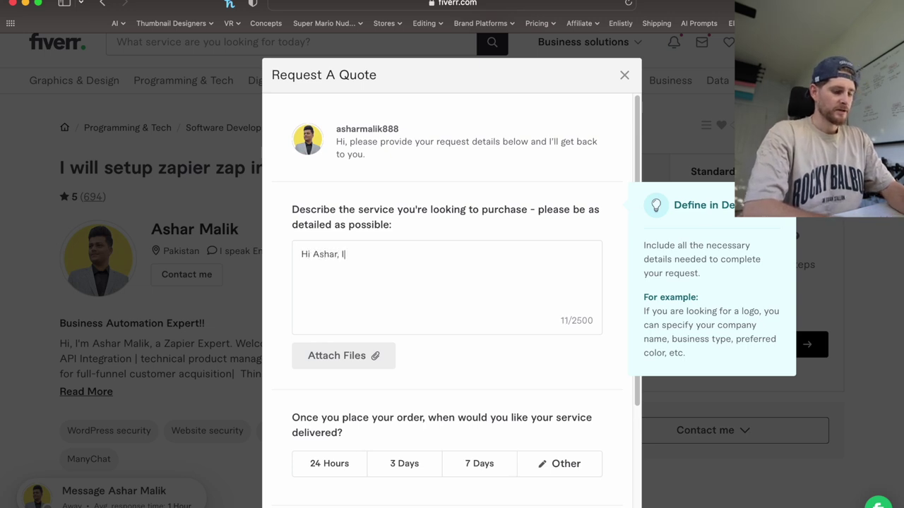
type("'m looking to")
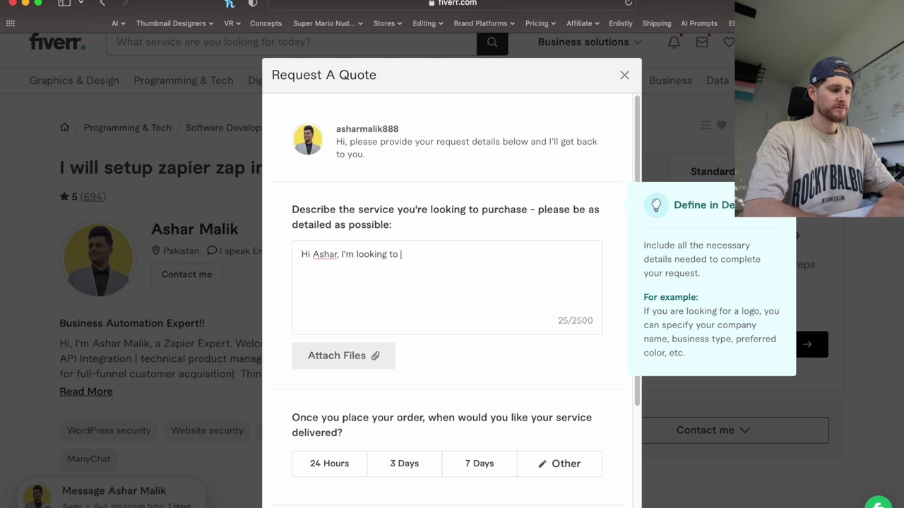
key("BackSpace")
key("BackSpace")
key("BackSpace")
key("BackSpace")
key("BackSpace")
key("BackSpace")
key("BackSpace")
key("BackSpace")
key("BackSpace")
key("BackSpace")
key("BackSpace")
key("BackSpace")
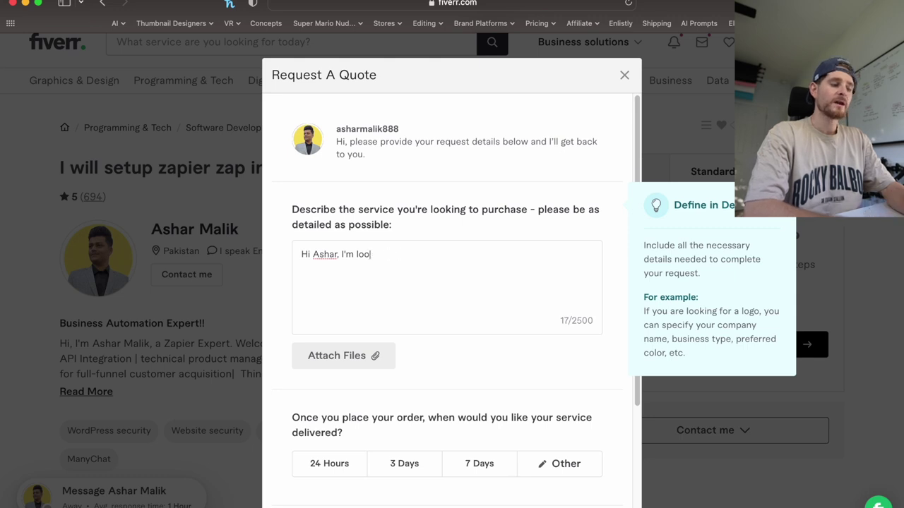
key("BackSpace")
key("BackSpace")
type("would li")
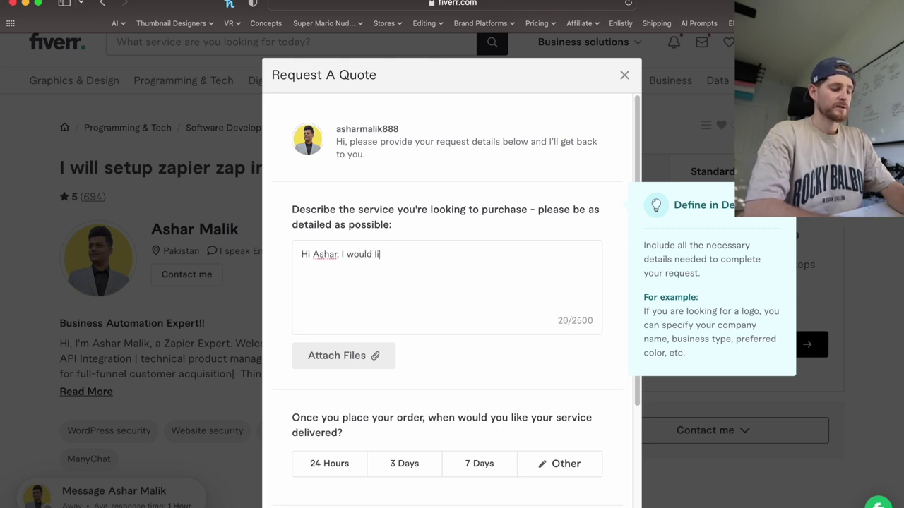
type("ke an automation ")
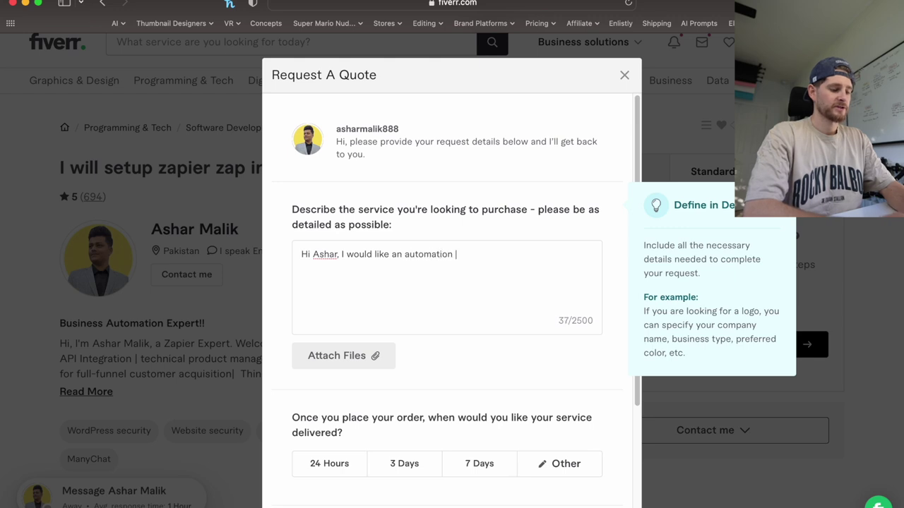
type("to ")
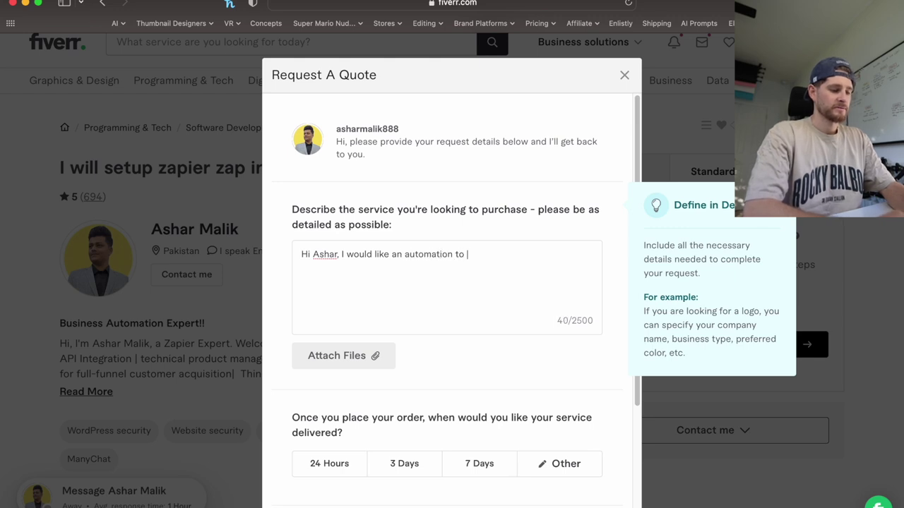
type("take files")
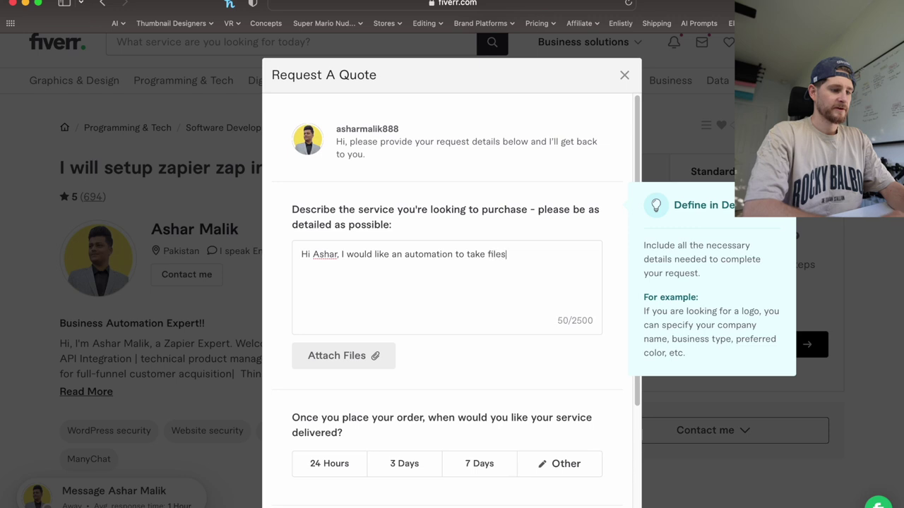
type(" from a G")
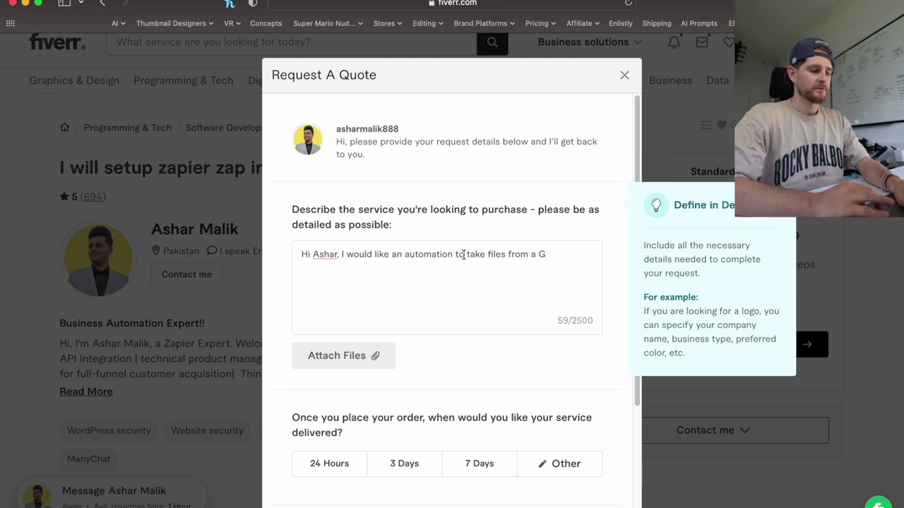
left_click_drag(466, 253, 586, 262)
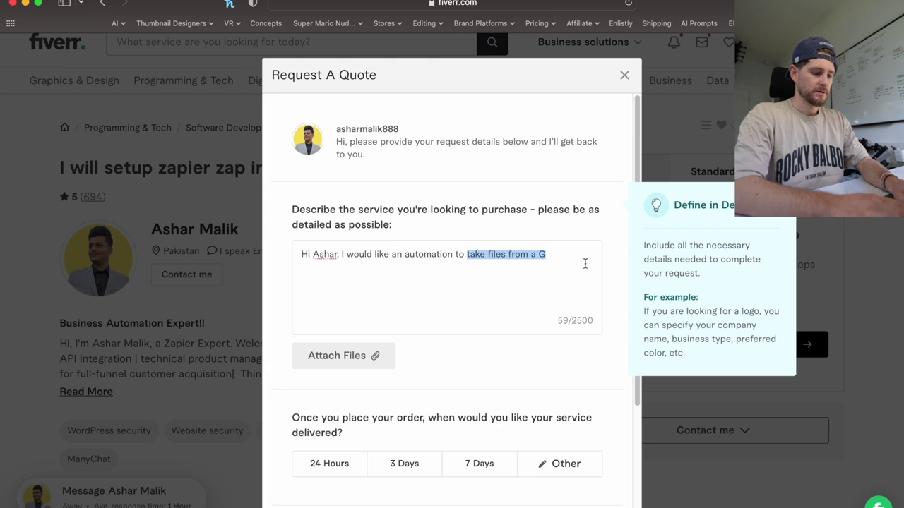
type("auto upload ")
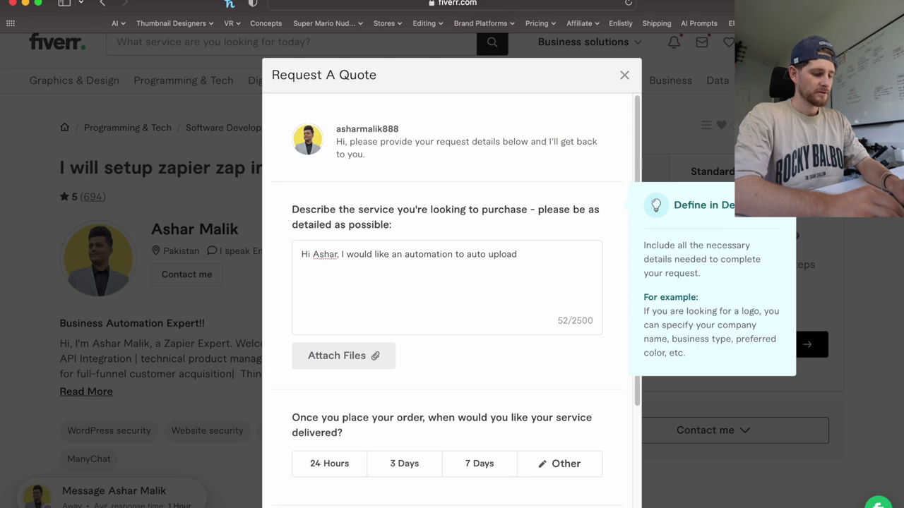
type("vide")
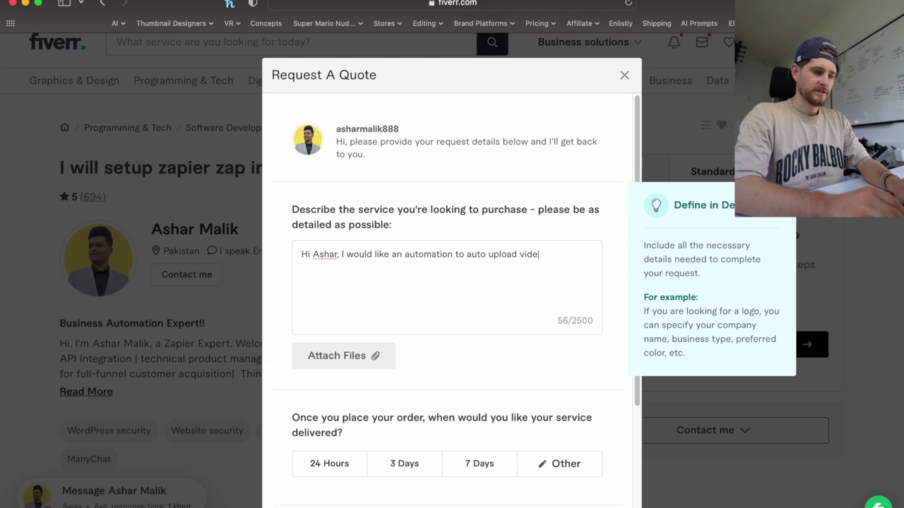
type("os to my social ")
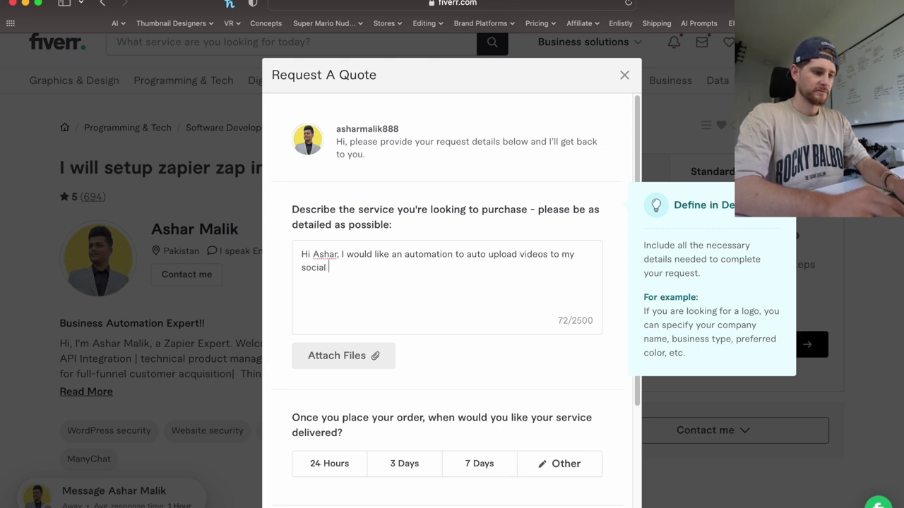
type("media accounts at")
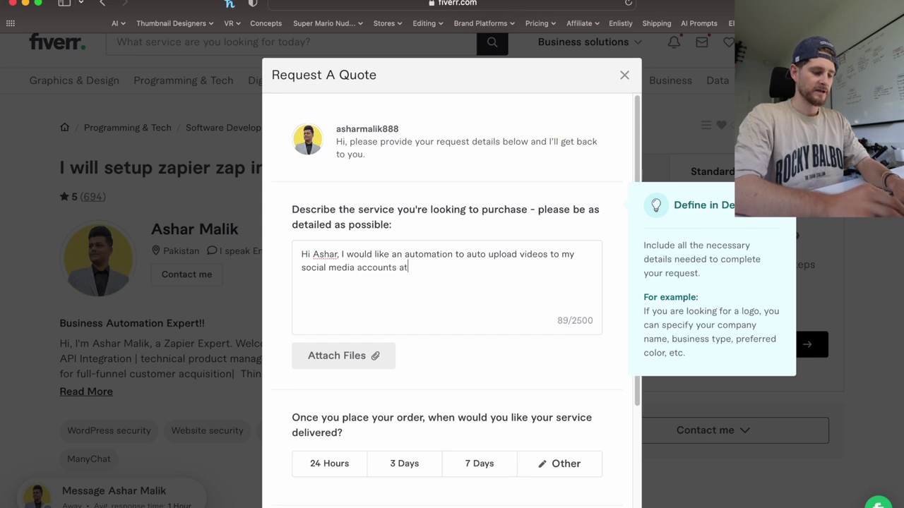
type(" a specific time of day")
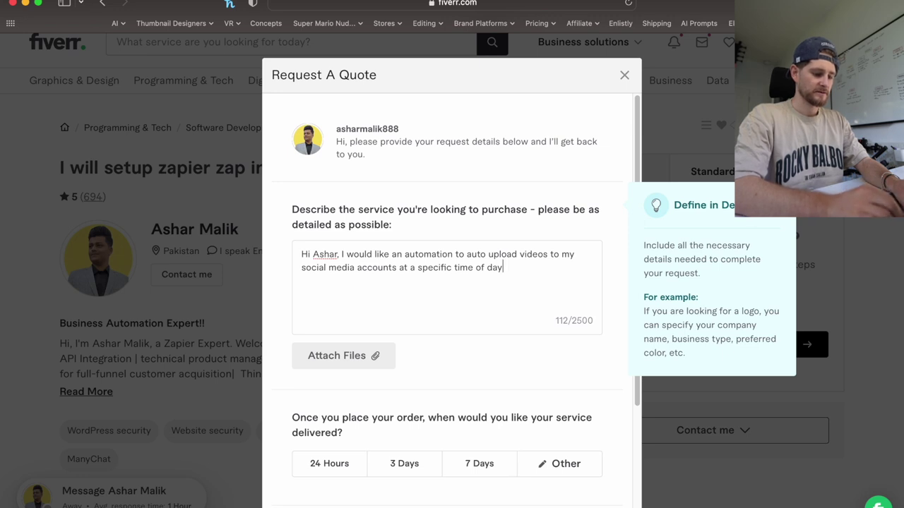
type(", is this some")
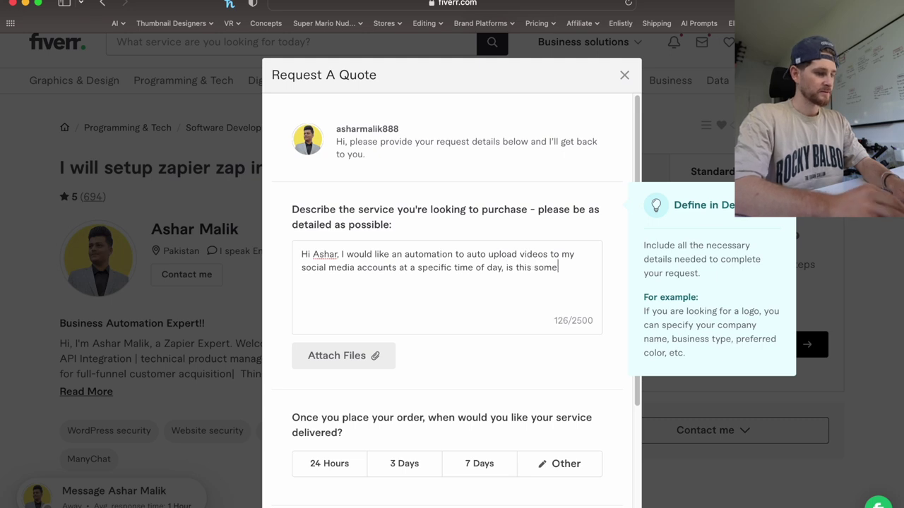
type("thing you'd be able to")
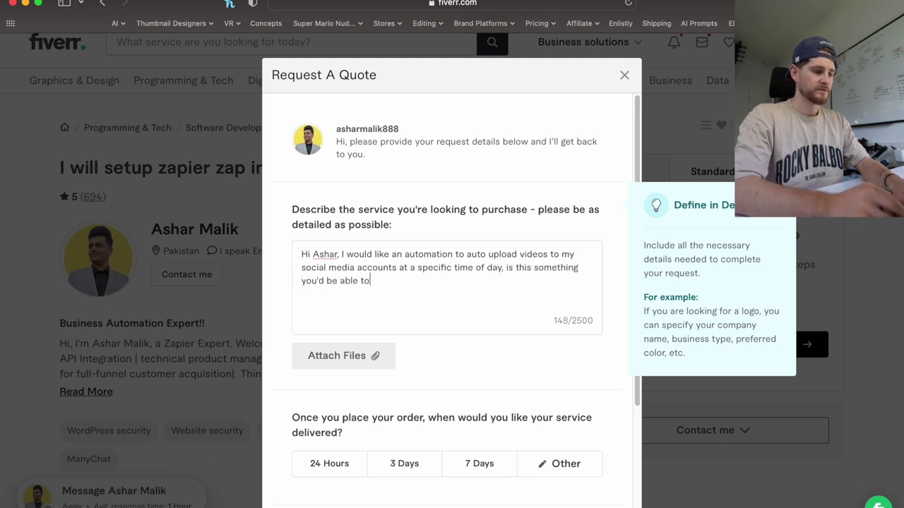
type(" help with, please?")
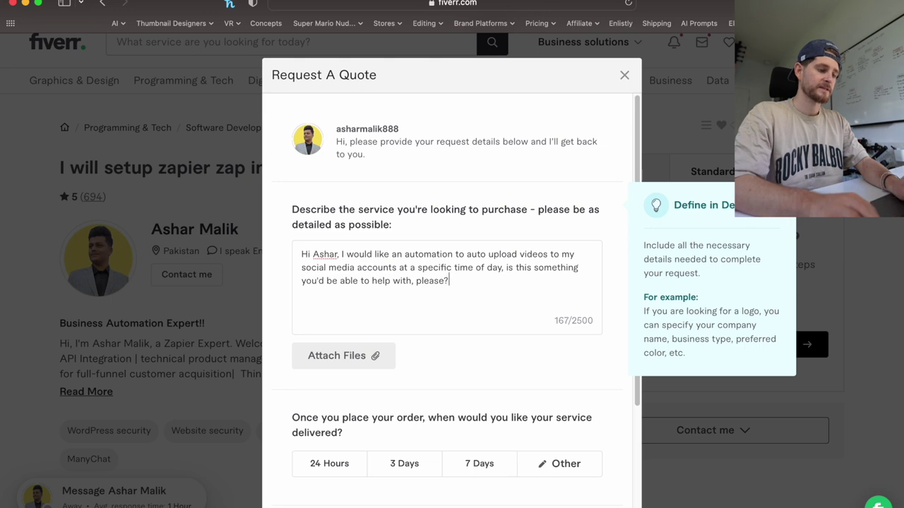
Add a paragraph asking the seller's advice, suggesting Google Drive folder files auto-post at a specific time.
key("Return")
key("Return")
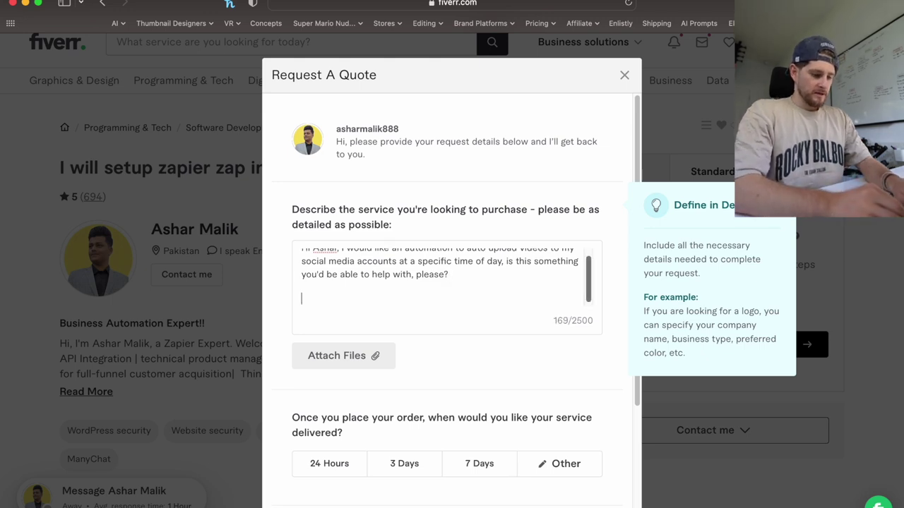
type("My inf")
key("BackSpace")
key("BackSpace")
key("BackSpace")
key("BackSpace")
key("BackSpace")
key("BackSpace")
type("I would like")
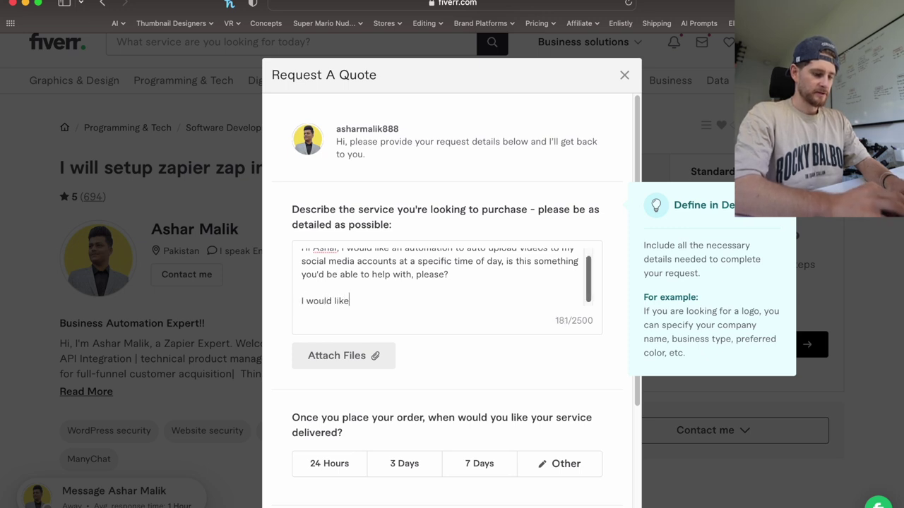
type(" your expe")
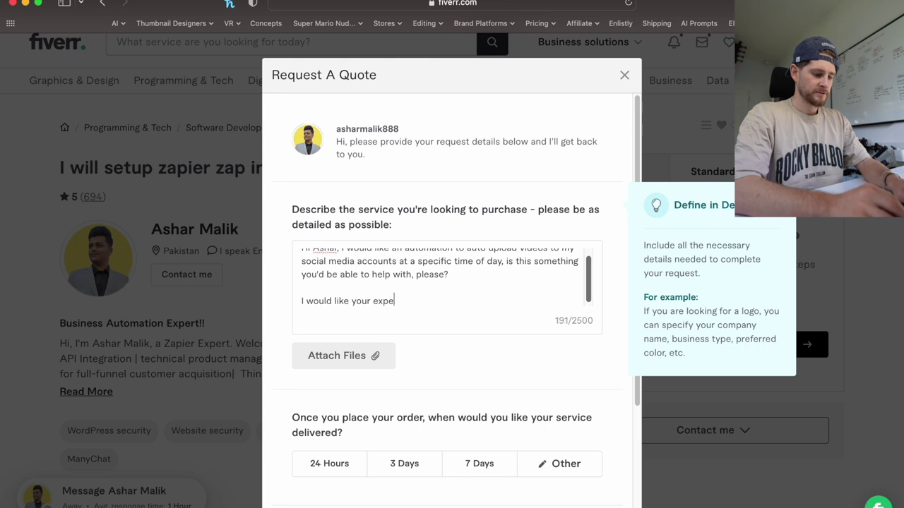
type("rtise on how to do this")
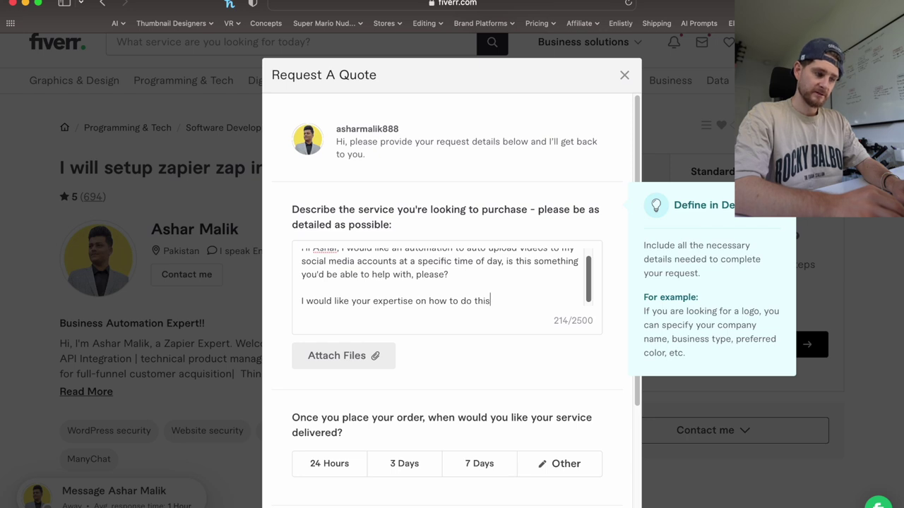
type("best ")
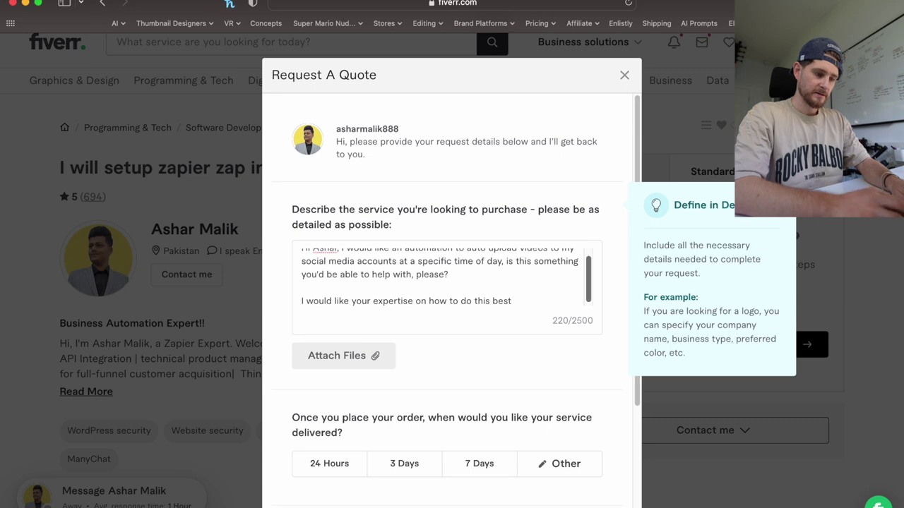
type("but my")
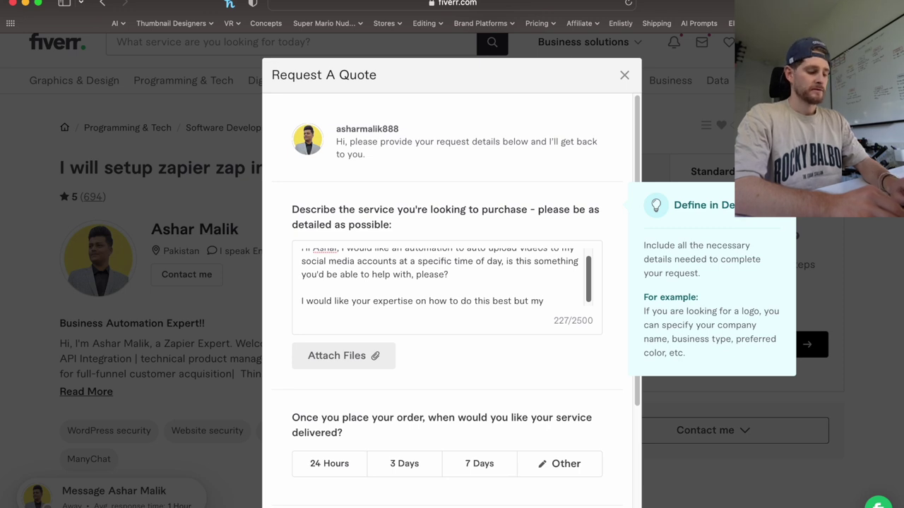
type("first thou")
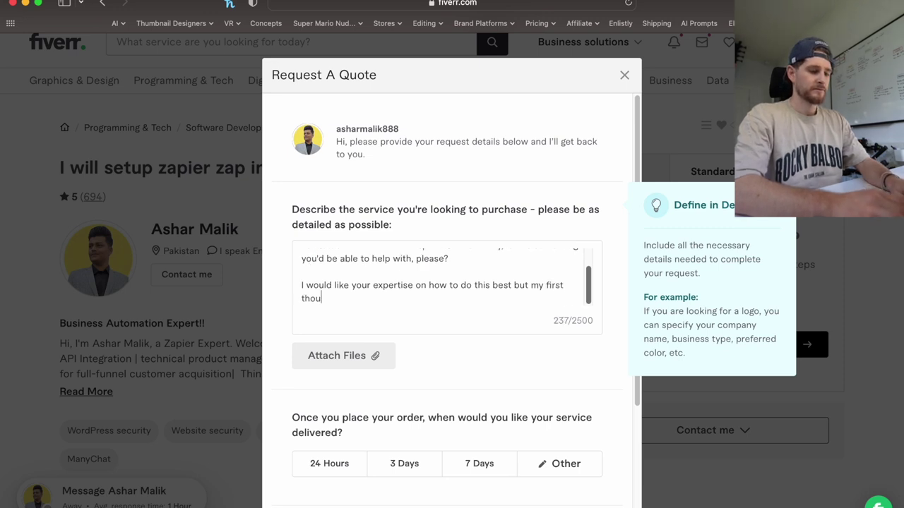
type("ght is to ")
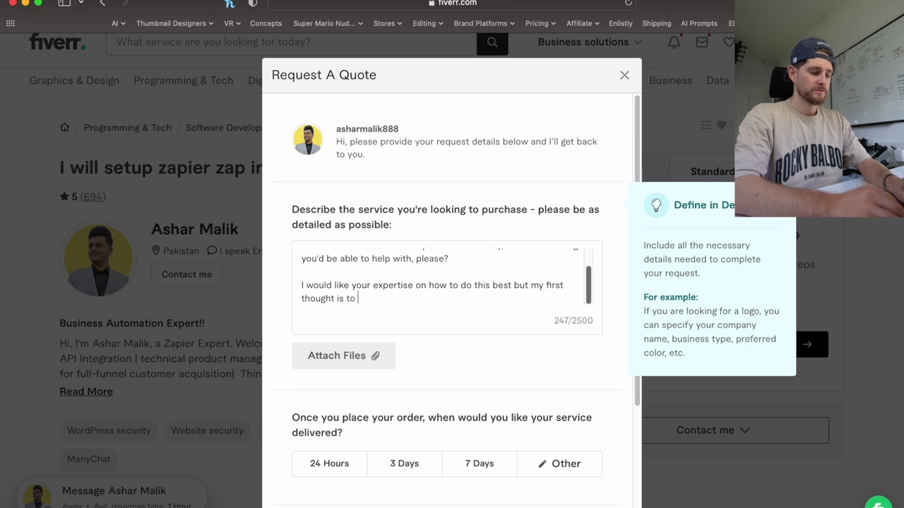
type("place files ")
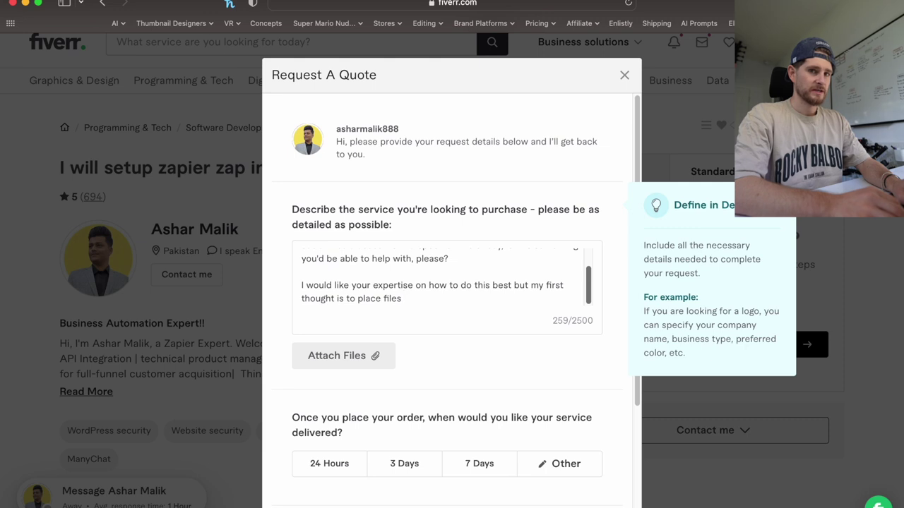
type("in ")
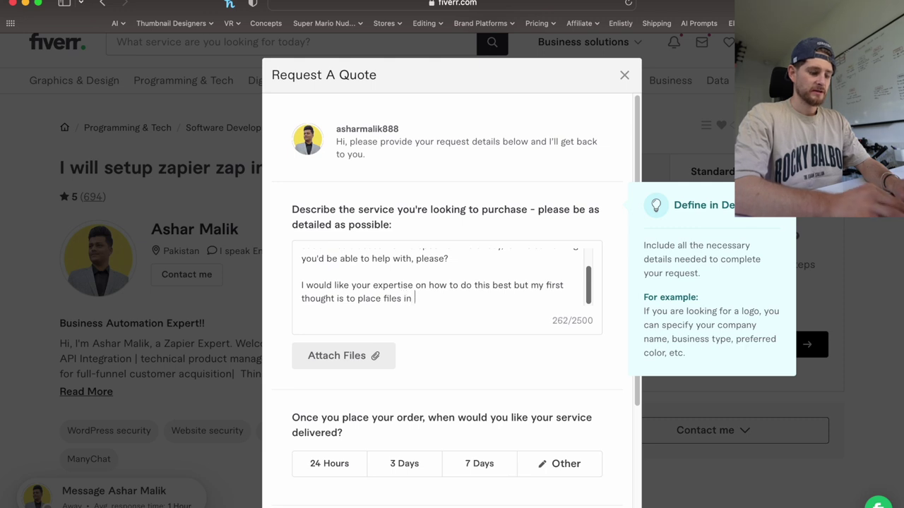
type("a Google Drive")
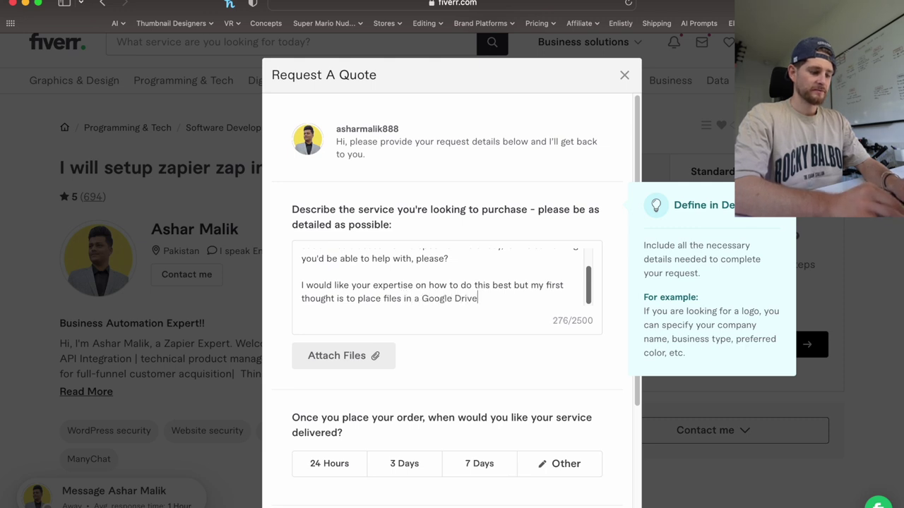
type(" folder and then ")
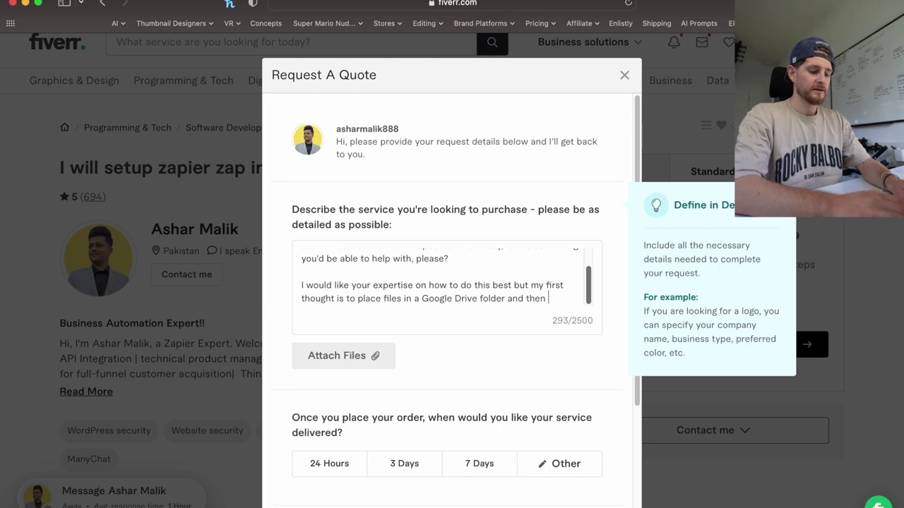
type("have all those files")
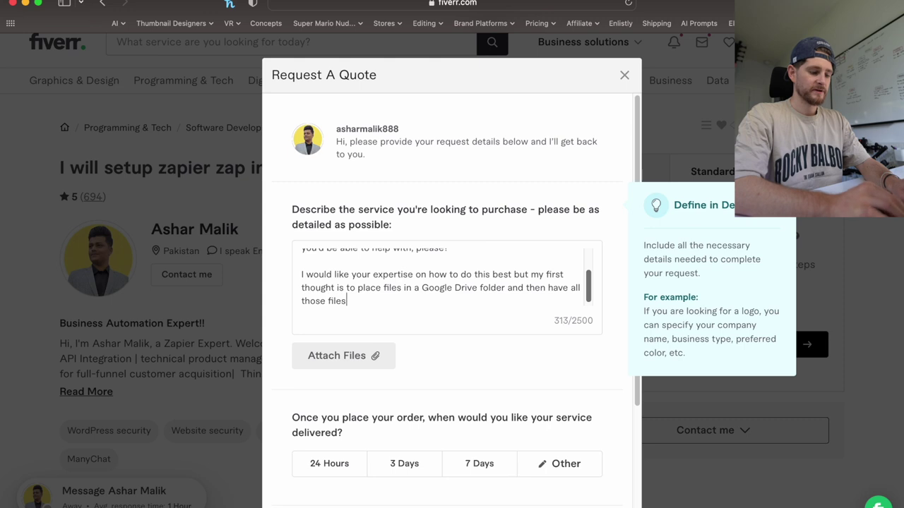
type(" auto uploaded")
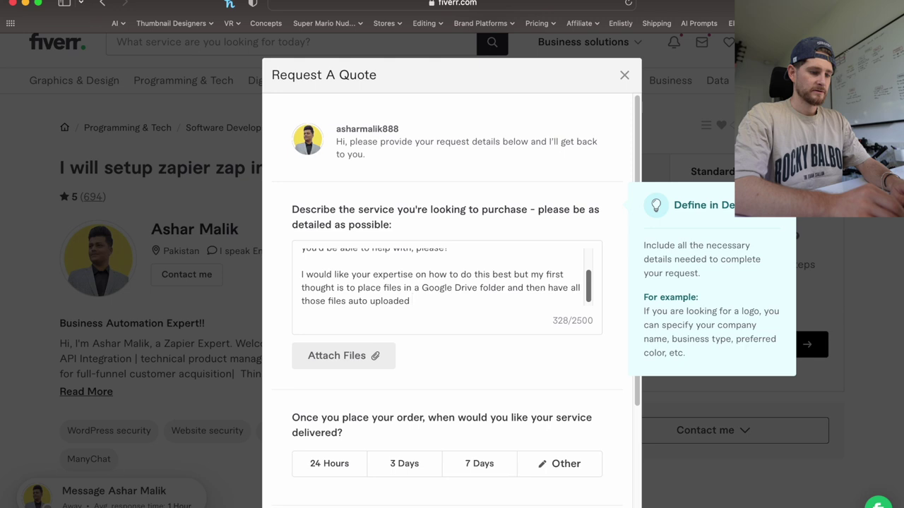
type("to a ")
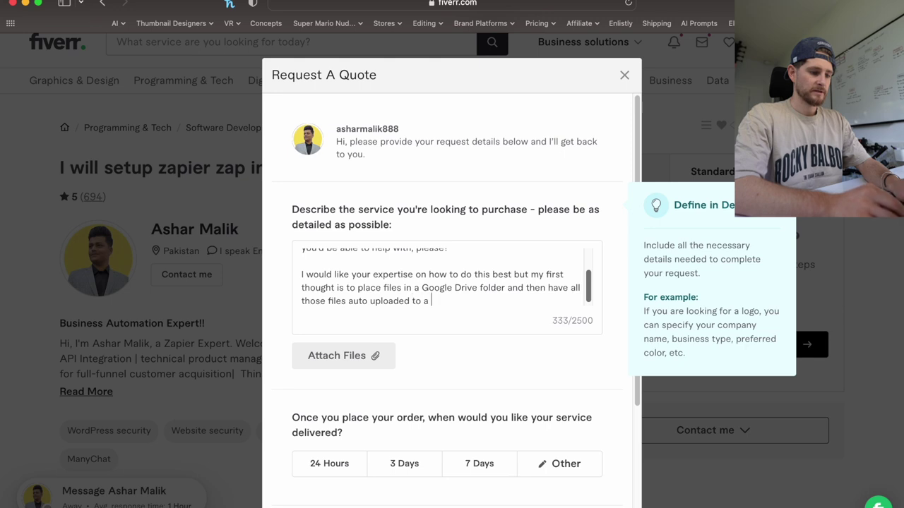
type("s")
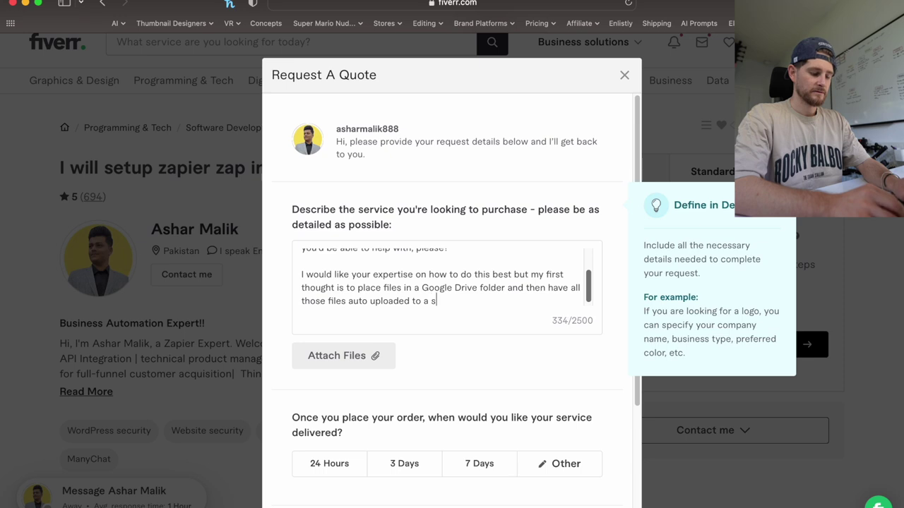
type("ocial media account ")
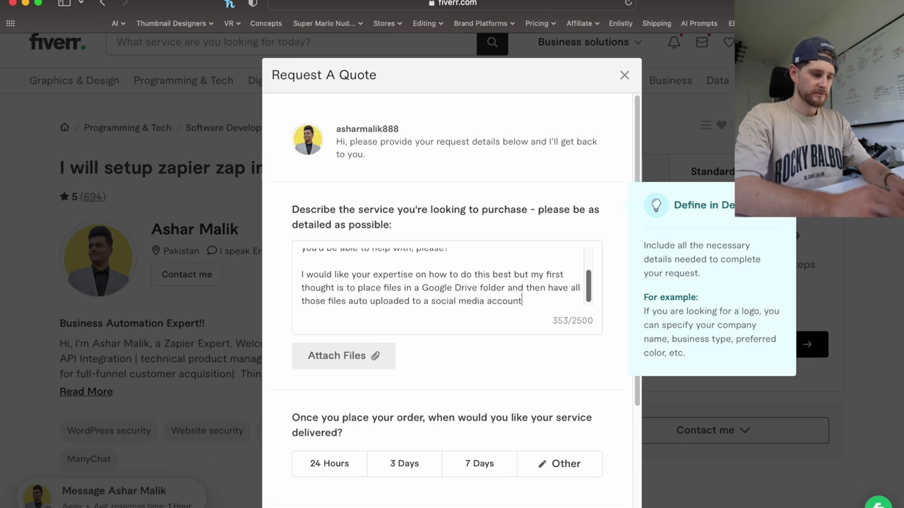
type("at a spe")
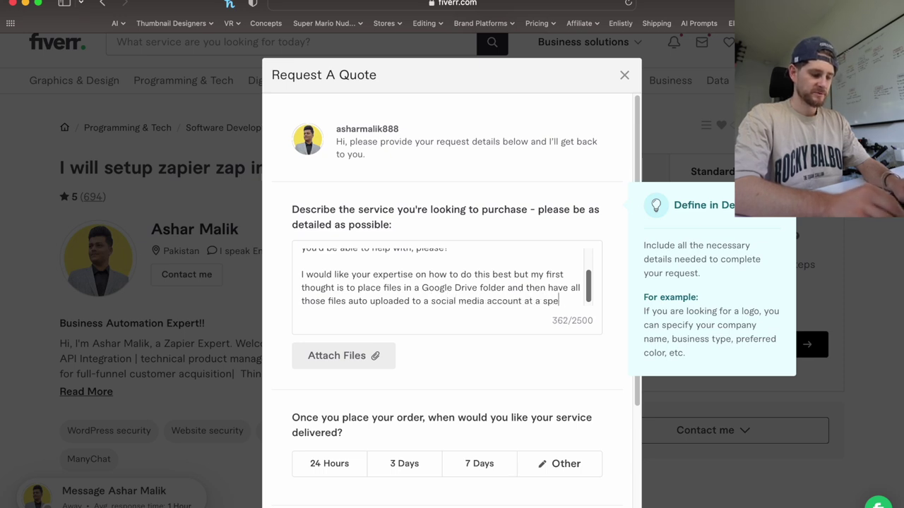
type("cific time.")
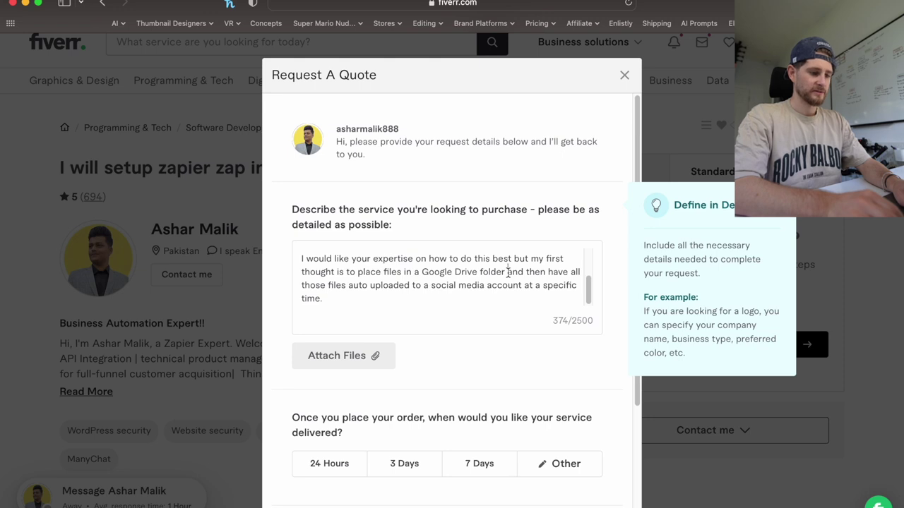
Append 'I have 12 accounts across 3 platforms so 4 accounts per platform.' and review the form.
left_click(509, 272)
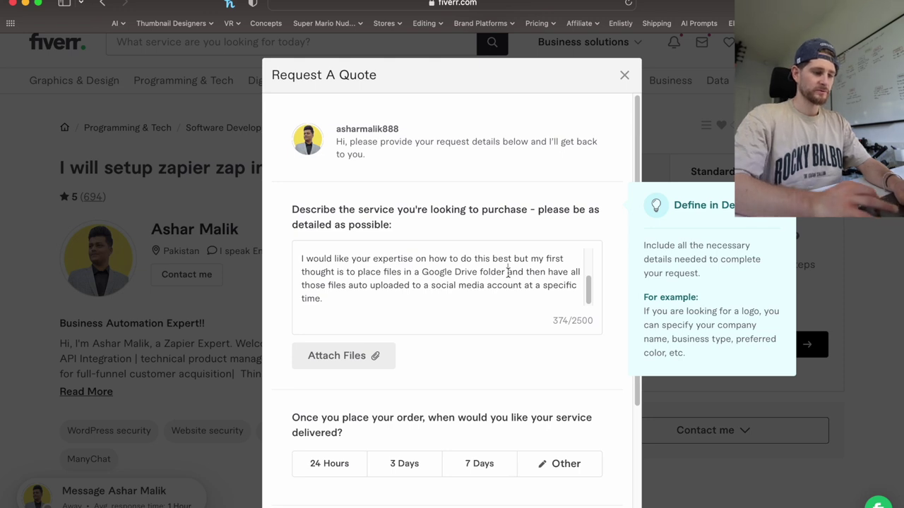
left_click(422, 298)
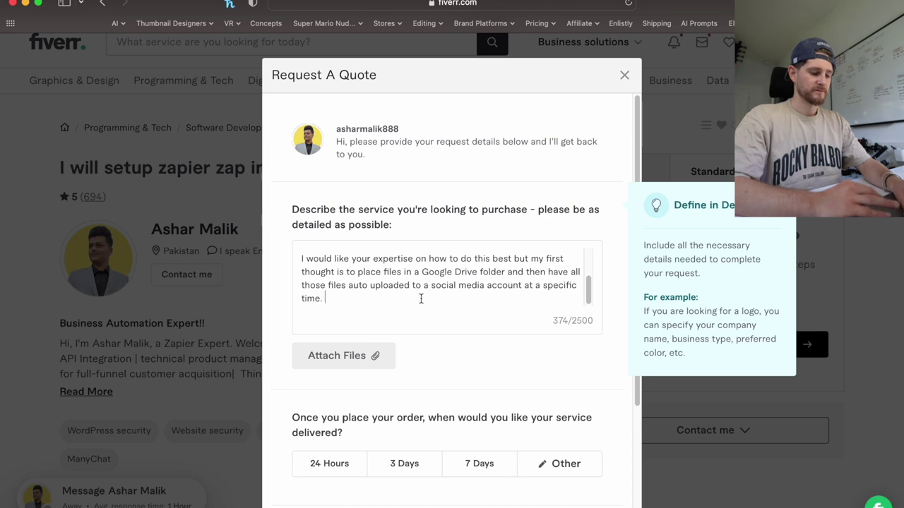
type("I would like")
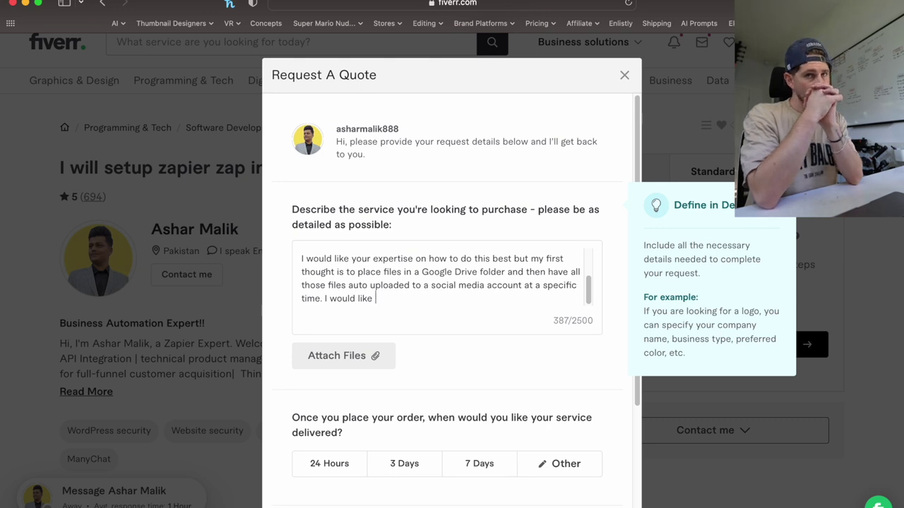
key("BackSpace")
key("BackSpace")
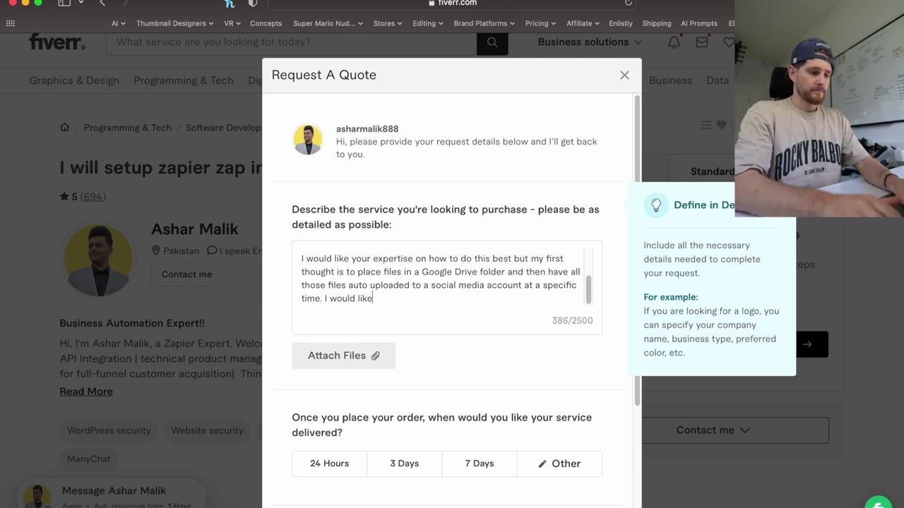
key("BackSpace")
key("BackSpace")
key("BackSpace")
key("BackSpace")
key("BackSpace")
key("BackSpace")
key("BackSpace")
key("BackSpace")
key("BackSpace")
type("have")
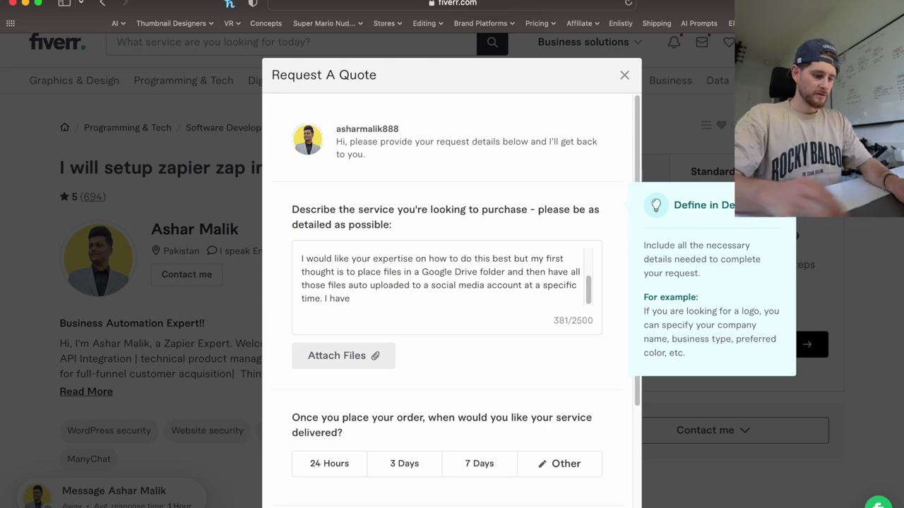
type("12")
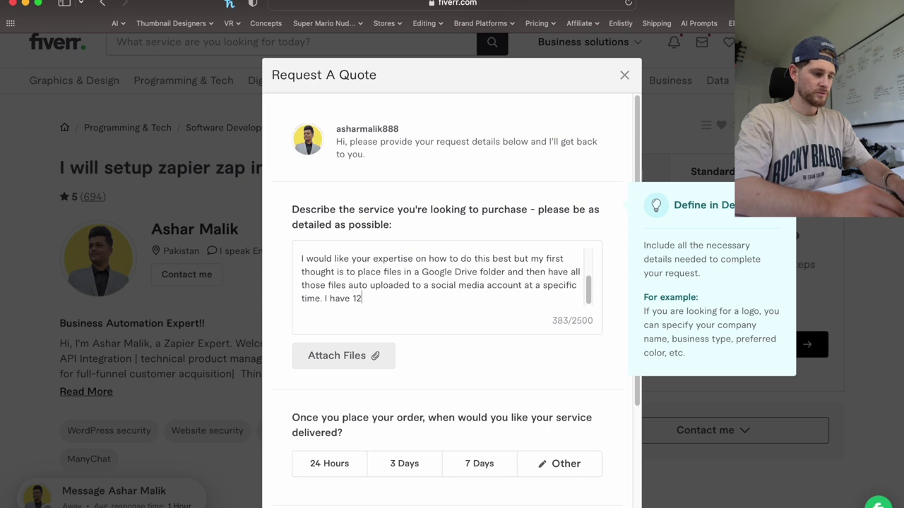
type(" accounts ")
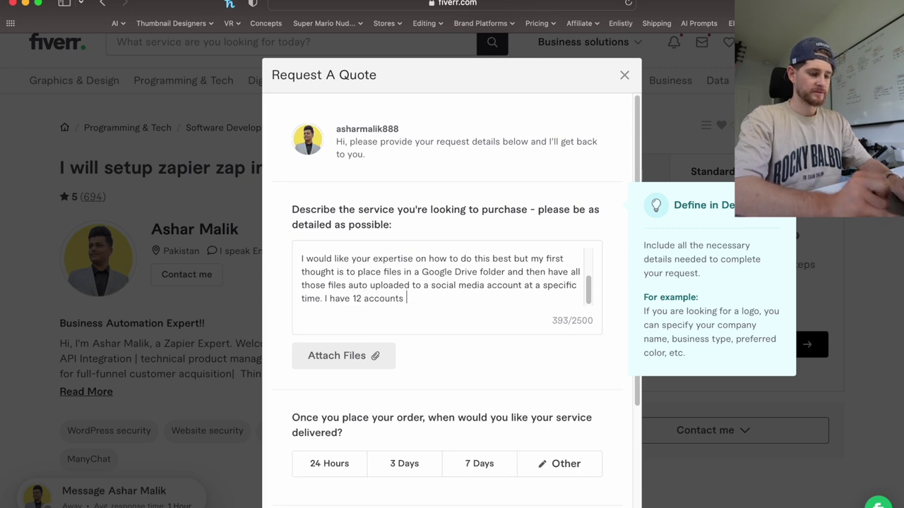
type("across ")
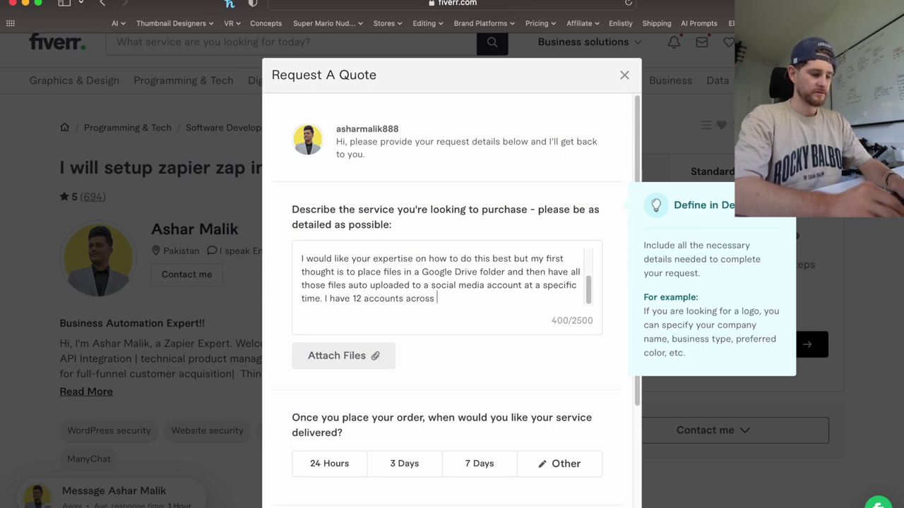
type("3 platforms")
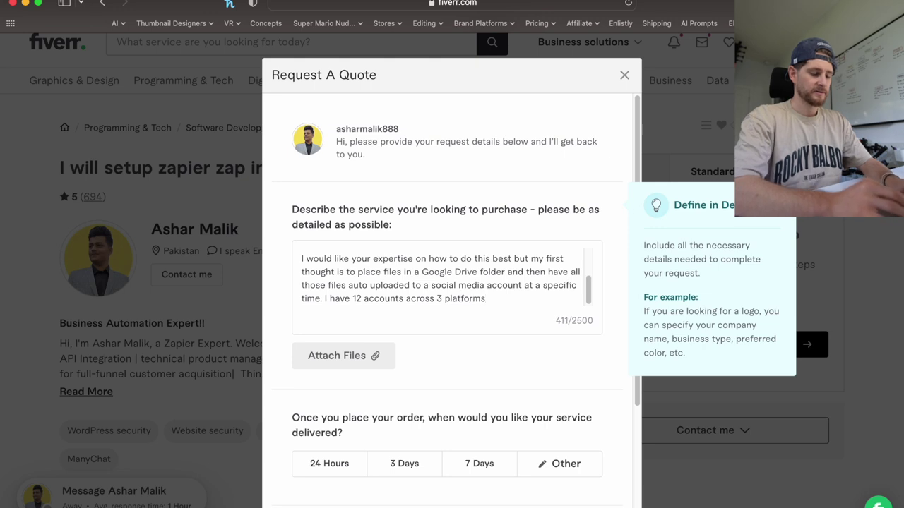
type(" so 4")
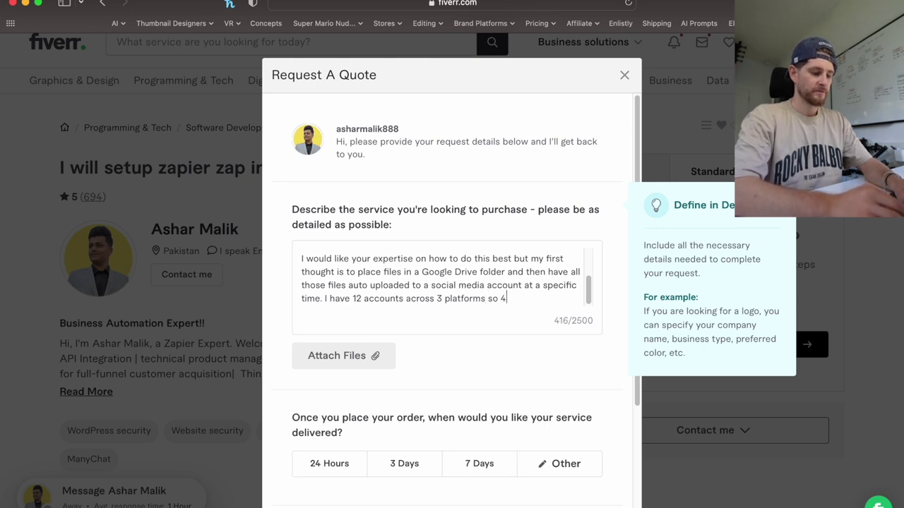
type(" accounts per platform")
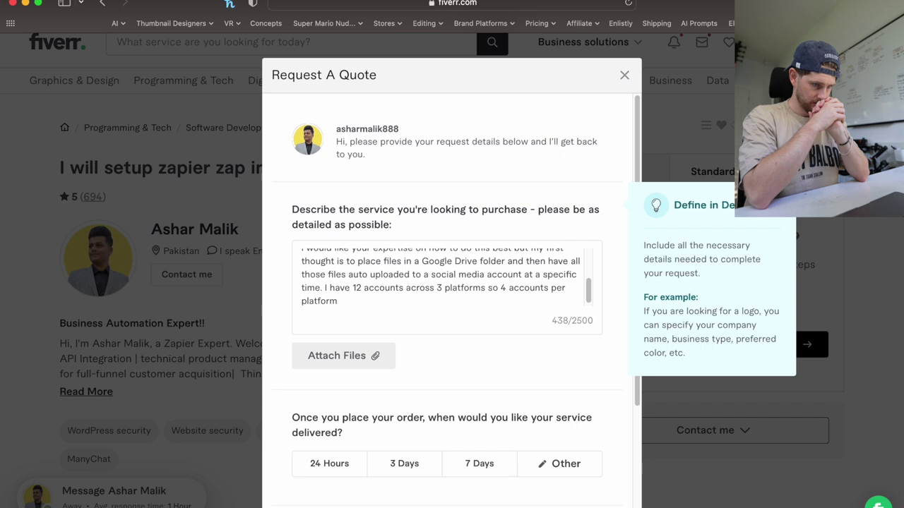
type(".")
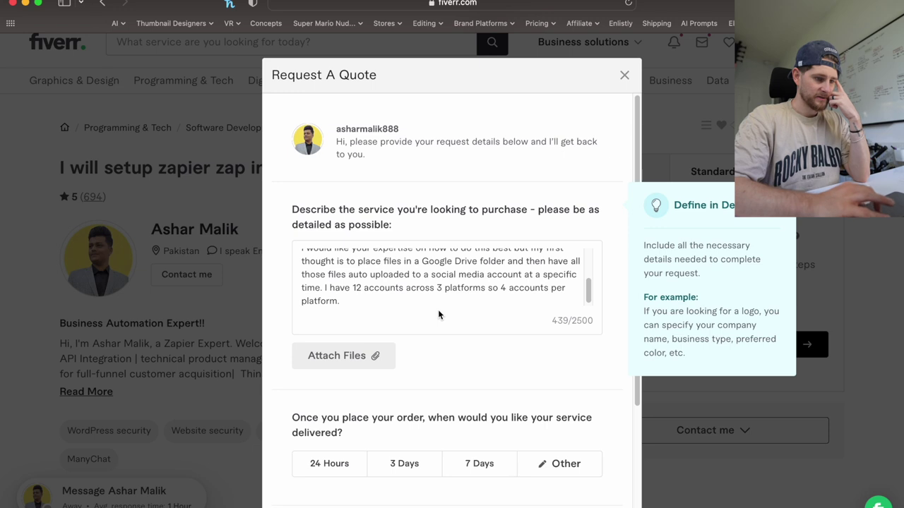
scroll(453, 277, "up", 5)
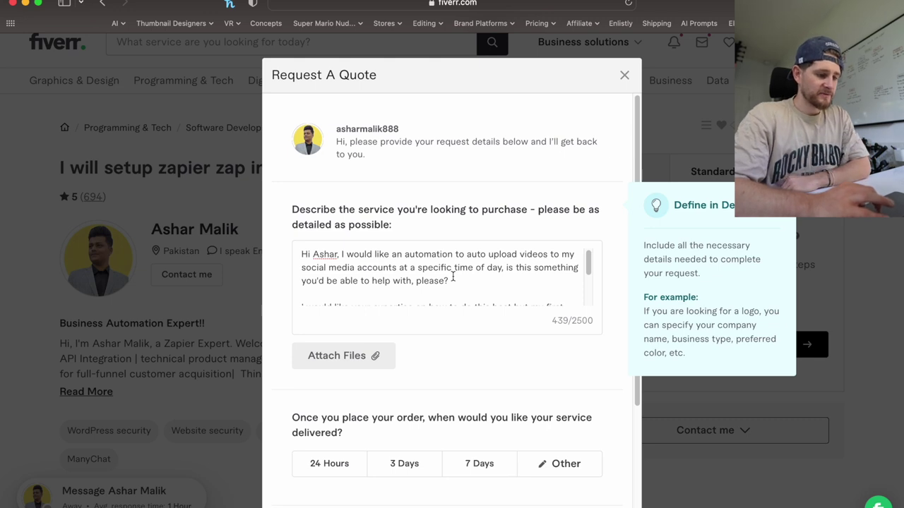
scroll(452, 278, "down", 1)
scroll(453, 277, "up", 1)
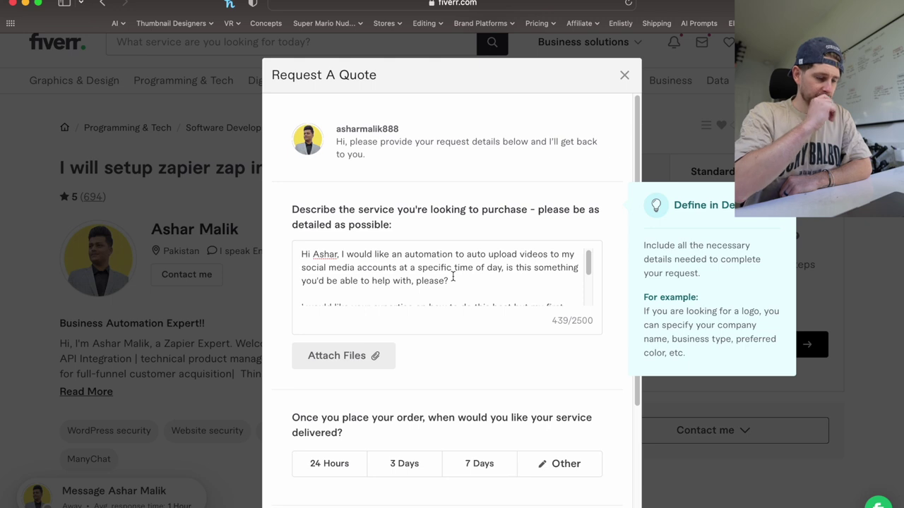
scroll(453, 278, "down", 4)
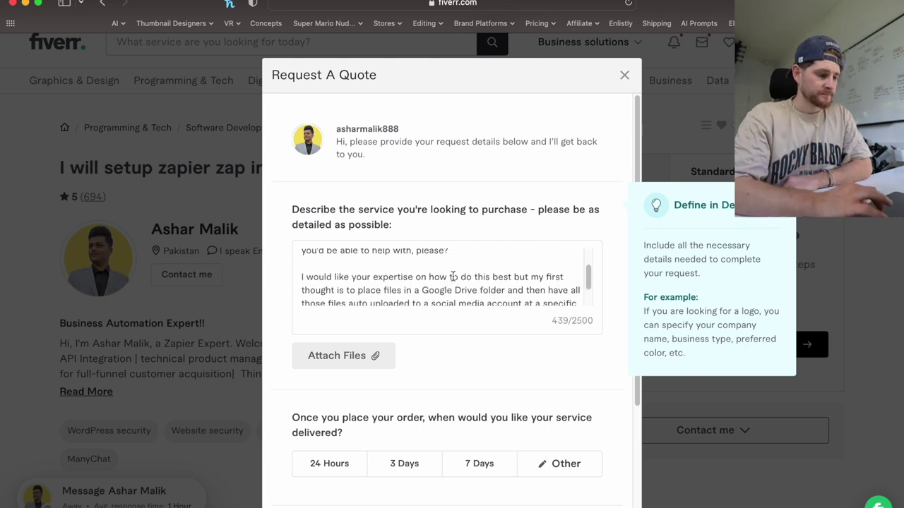
scroll(453, 277, "down", 1)
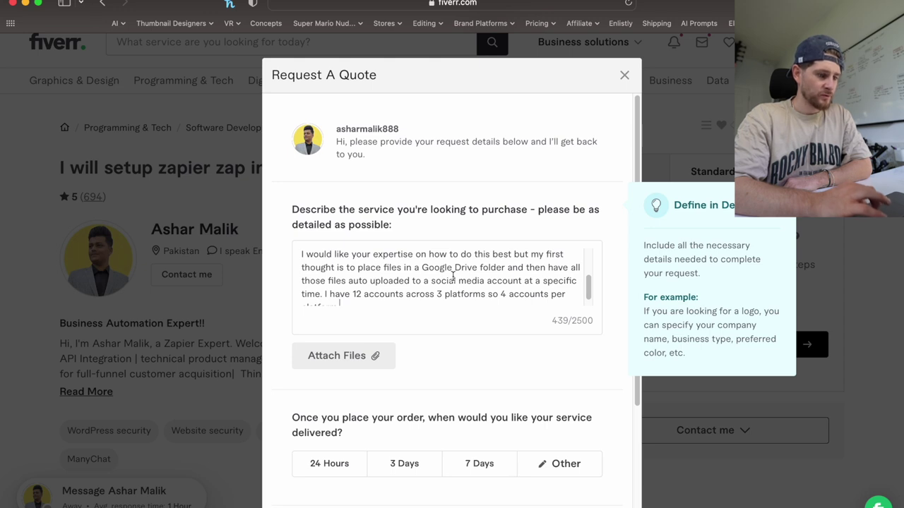
scroll(452, 277, "down", 1)
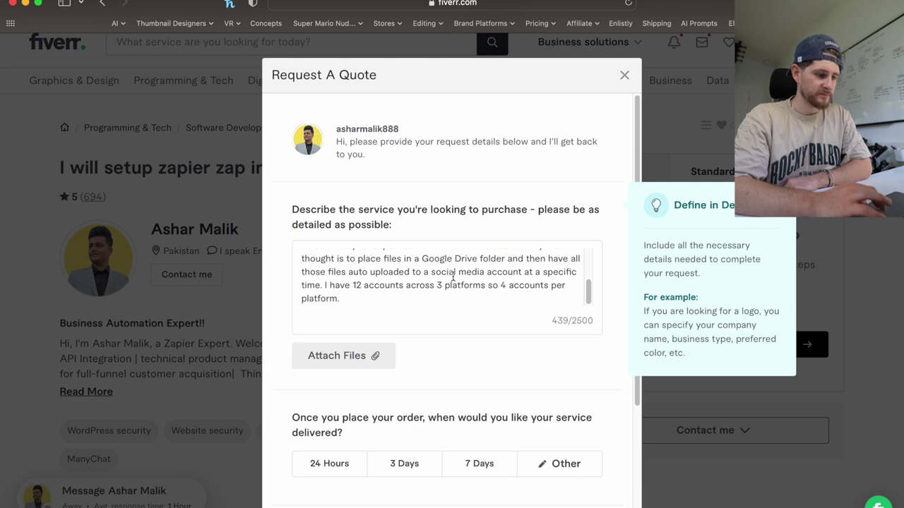
scroll(452, 276, "up", 3)
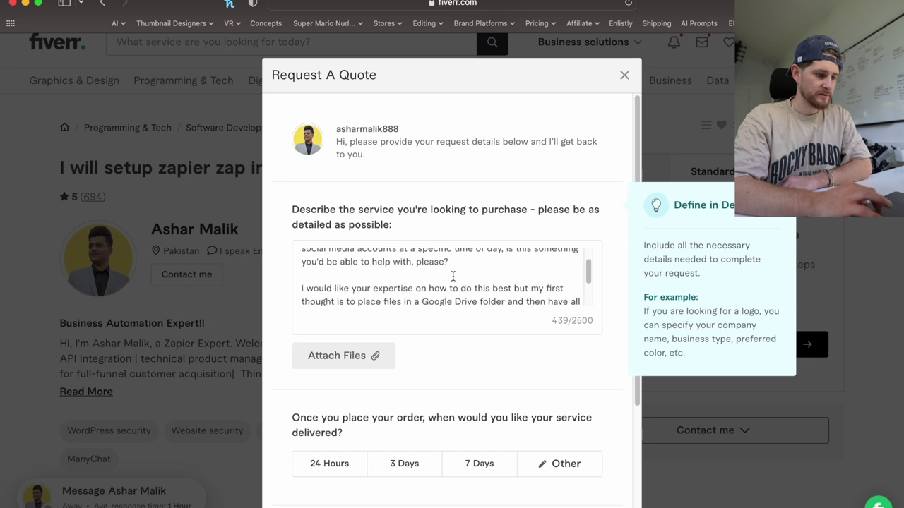
scroll(452, 277, "down", 3)
Choose 3 Days delivery and attempt to submit the request without a budget.
scroll(469, 358, "down", 1)
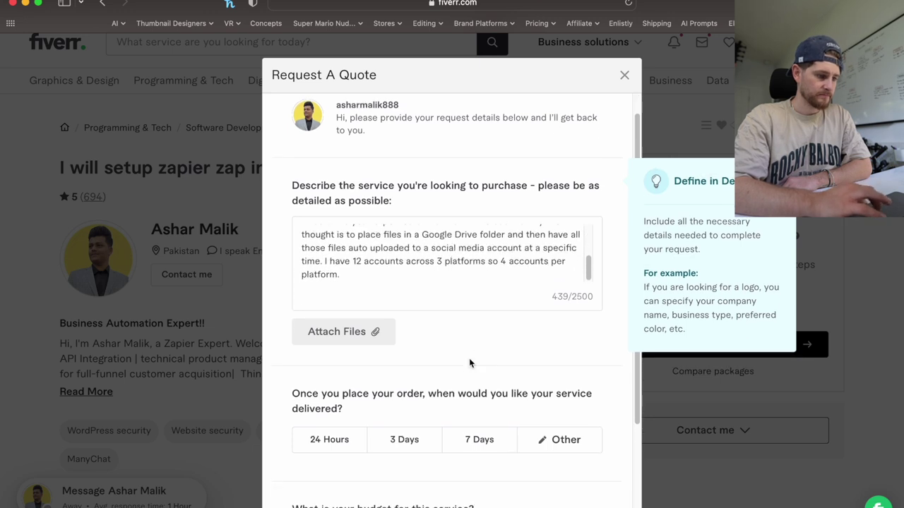
scroll(469, 358, "down", 3)
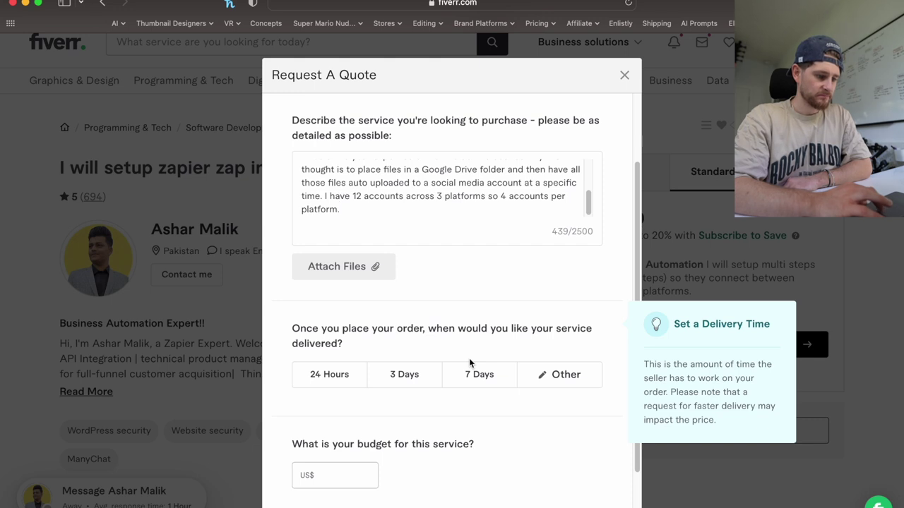
left_click(429, 375)
left_click(330, 428)
left_click(565, 482)
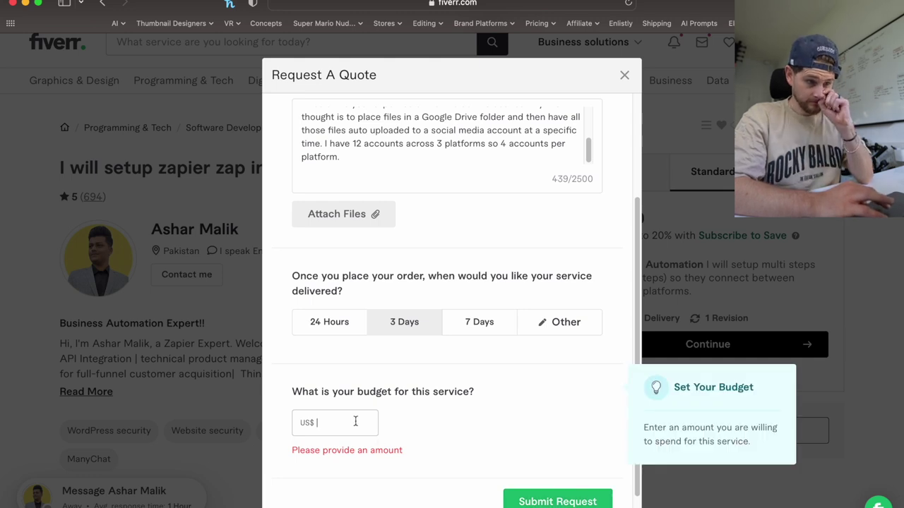
Select all the description text, then close the quote form without sending.
left_click(392, 154)
key("super+a")
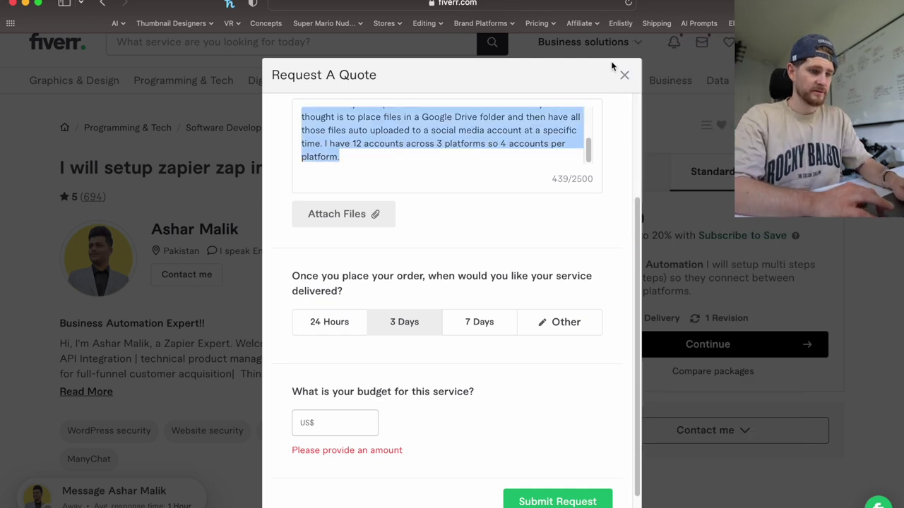
left_click(624, 76)
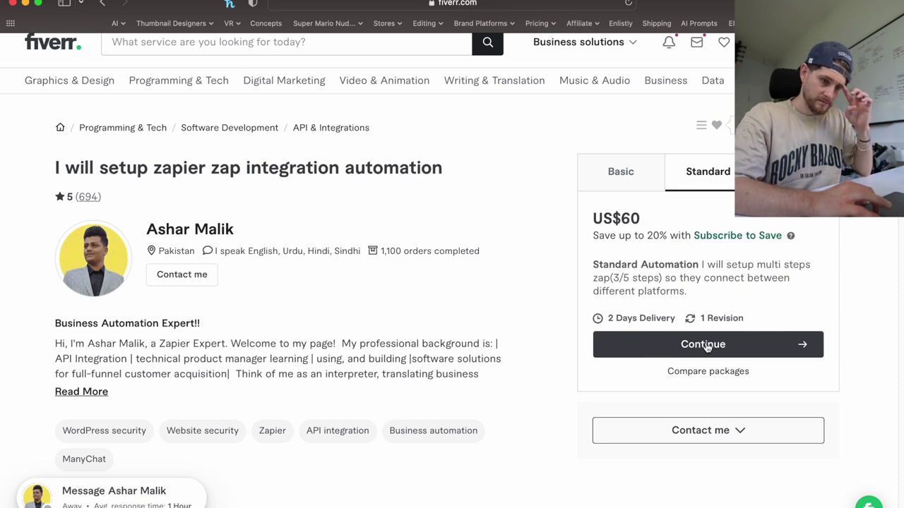
Compare the Premium US$80 and Standard US$60 packages, settling on Standard.
left_click(796, 172)
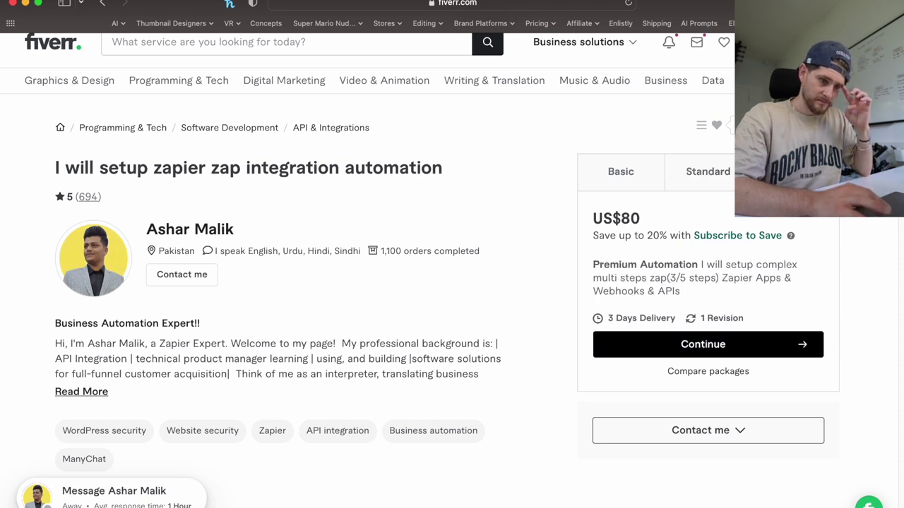
left_click(716, 181)
left_click(795, 171)
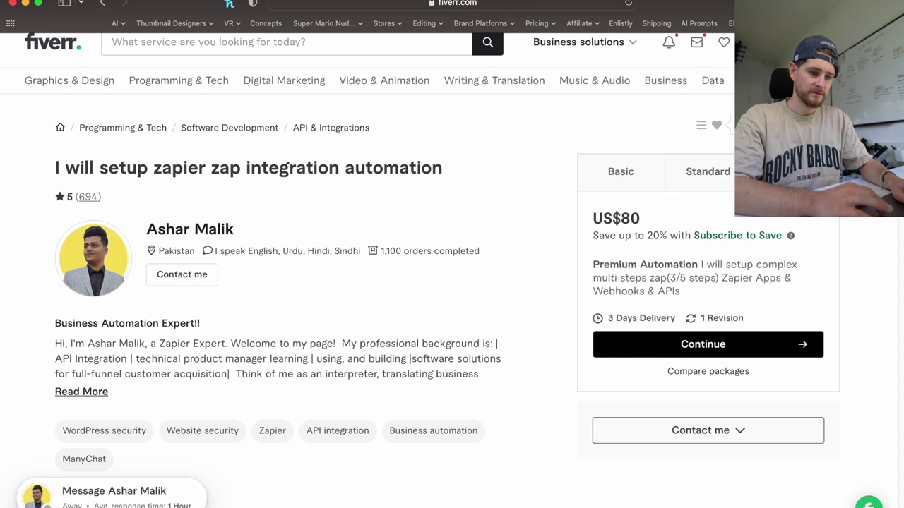
left_click(716, 178)
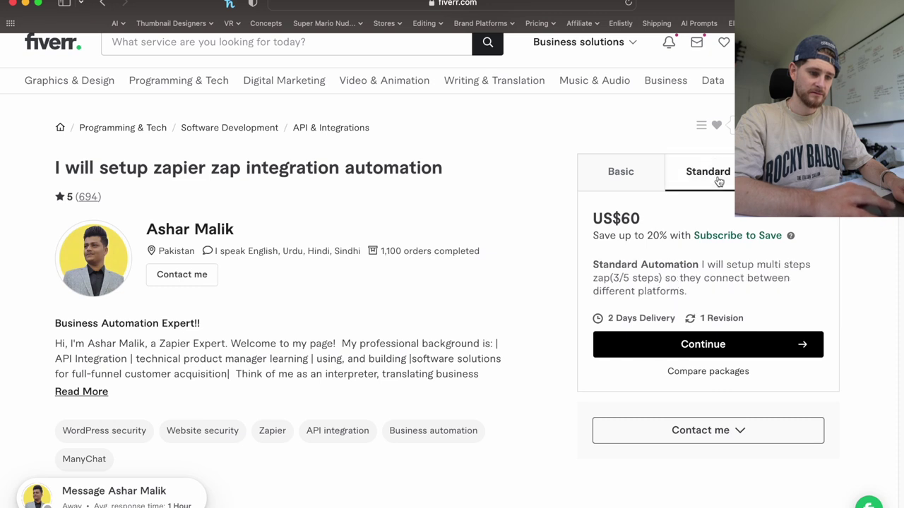
Back out of the Continue order options and request a custom quote via Contact me.
left_click(704, 346)
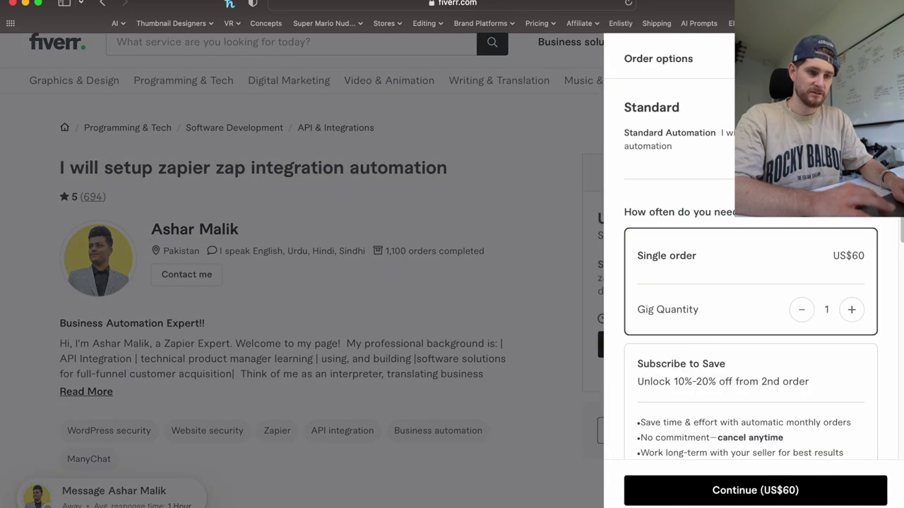
key("Escape")
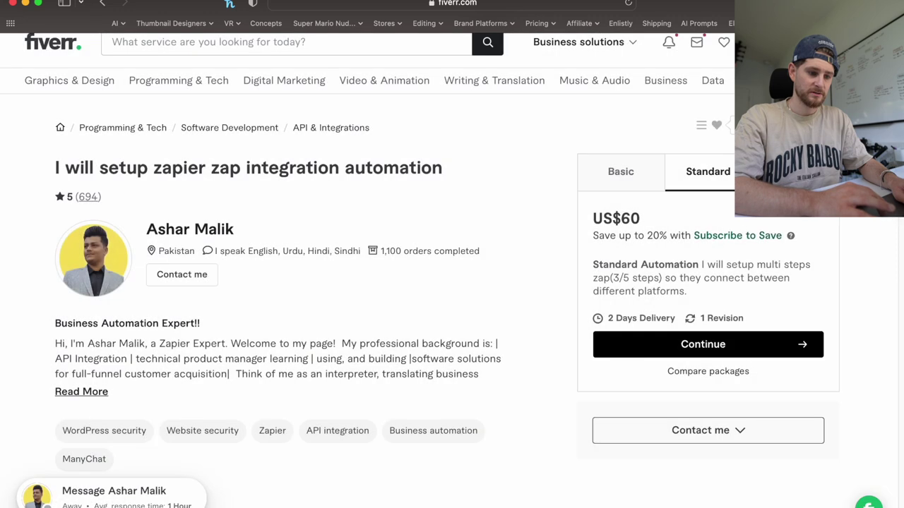
left_click(731, 434)
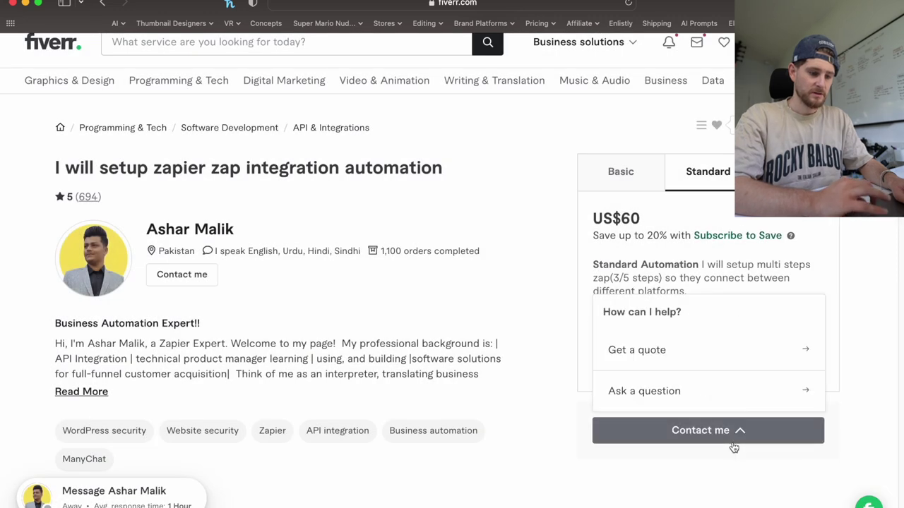
left_click(716, 351)
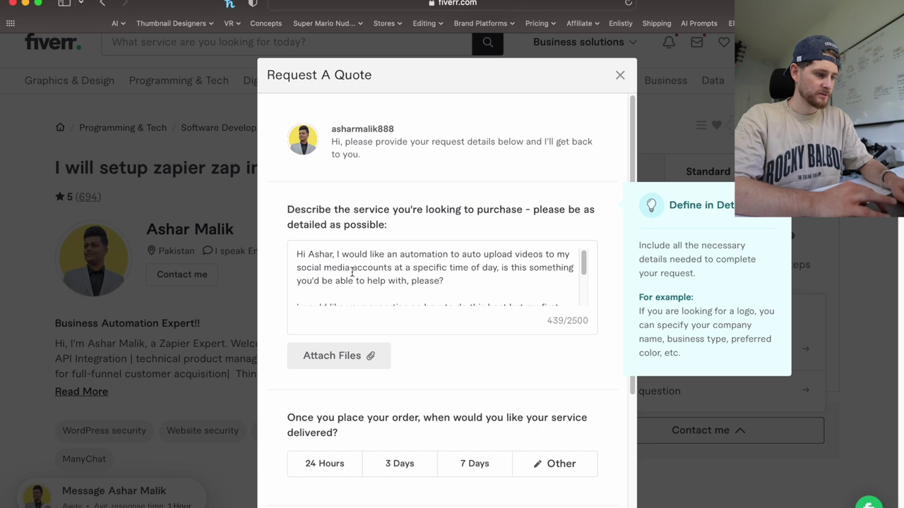
Submit the quote request with 3 Days delivery and a 60 budget, then dismiss the confirmation.
scroll(438, 424, "down", 2)
left_click(425, 413)
scroll(417, 415, "down", 3)
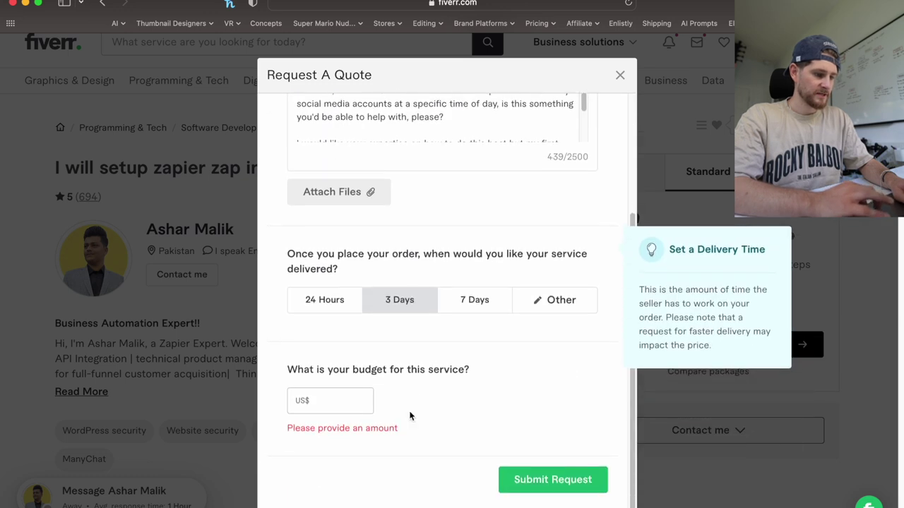
left_click(338, 400)
type("60")
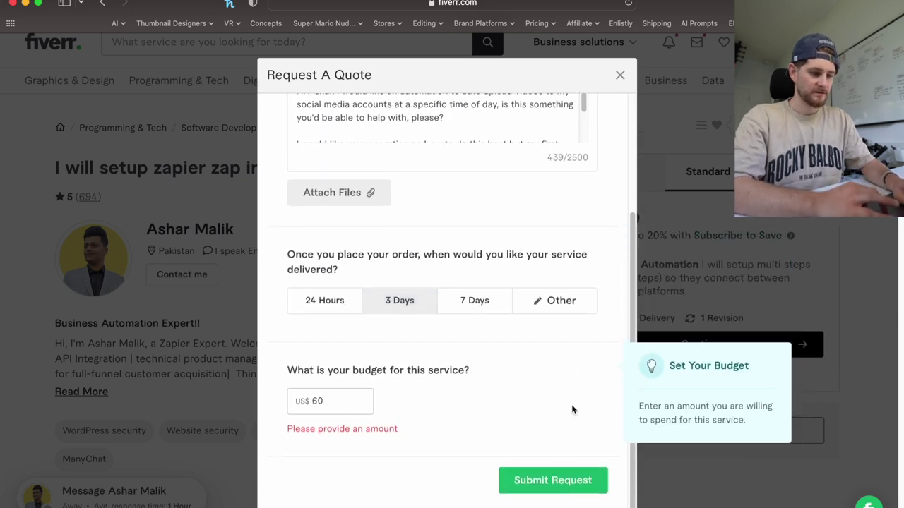
left_click(558, 483)
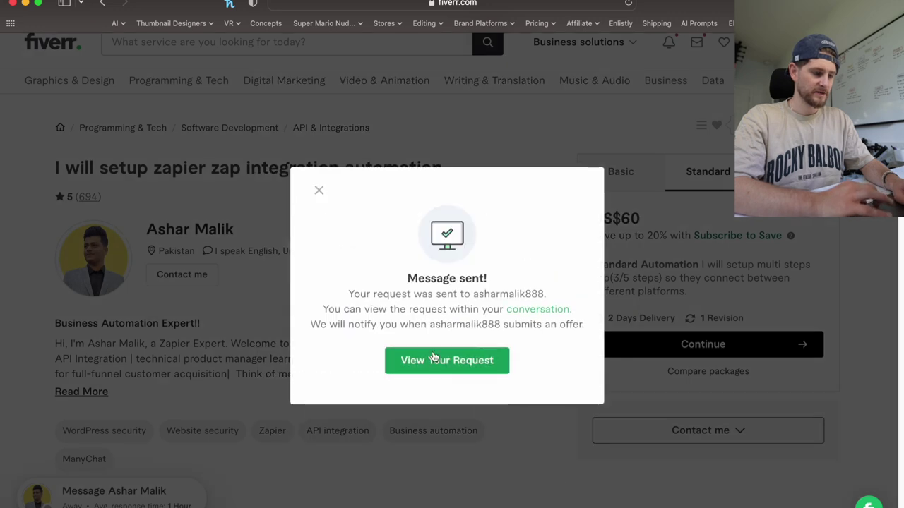
left_click(320, 191)
Search Fiverr for 'zapier automation'.
left_click(259, 45)
type("zapier ")
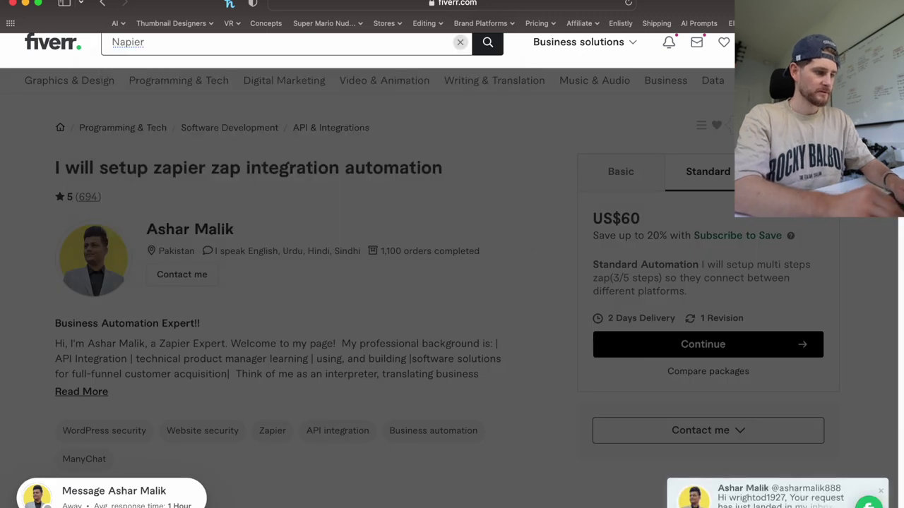
type("automation")
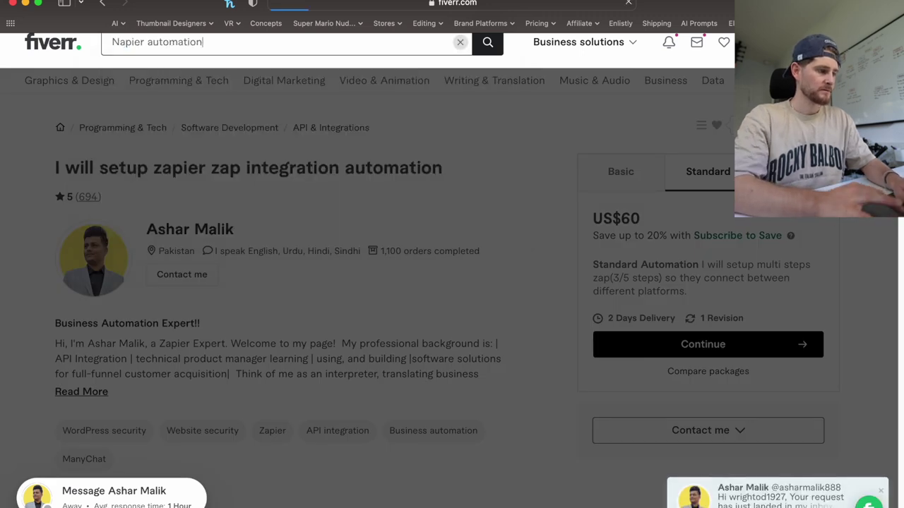
key("Return")
Read the seller's automatic reply in the inbox and type 'video editor clips' into search.
left_click(119, 57)
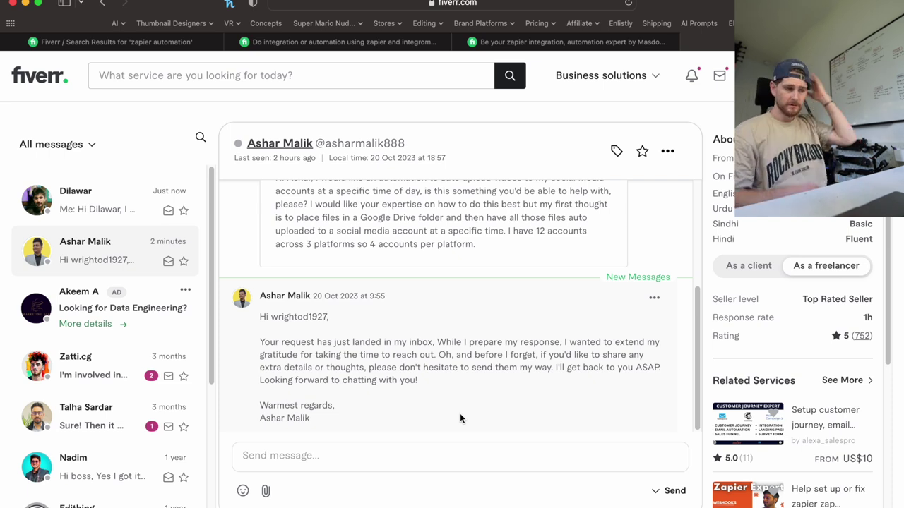
left_click(233, 85)
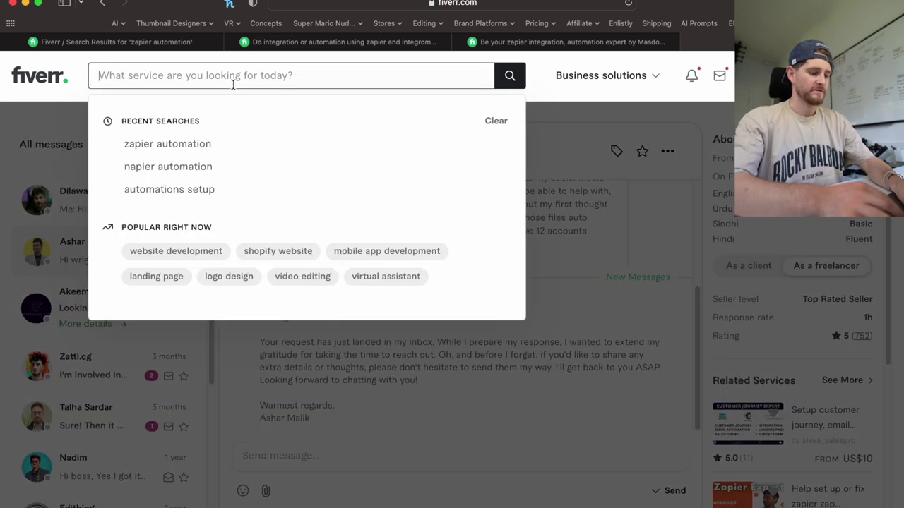
type("video editor clips")
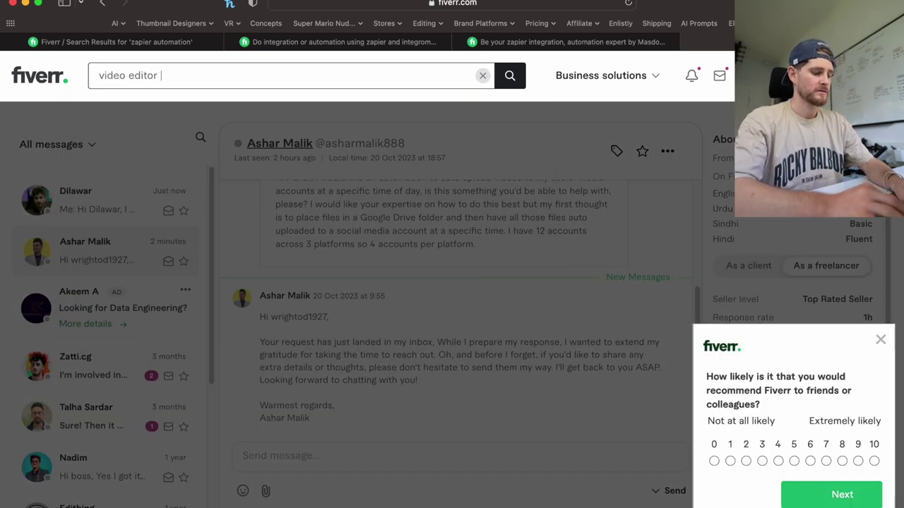
Search 'video editor clips', browse the results, and switch to the podcast short-form clips gig.
key("Return")
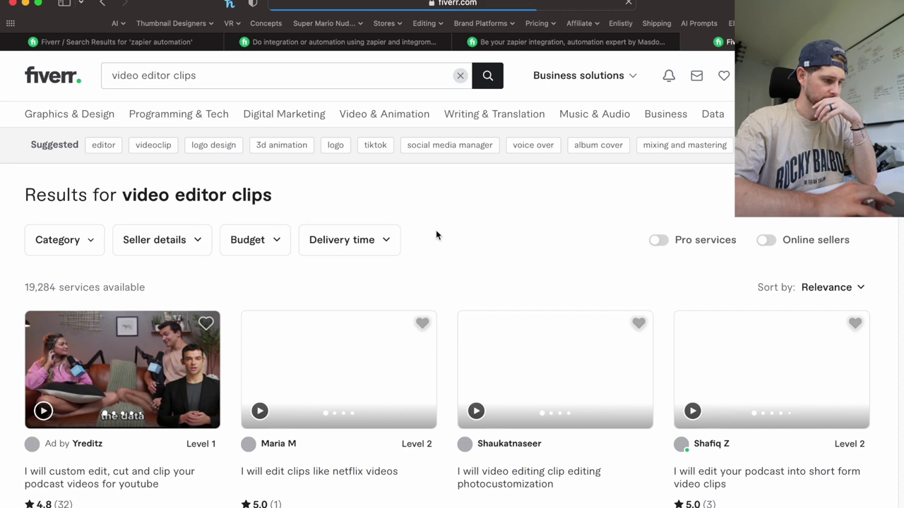
scroll(457, 245, "down", 1)
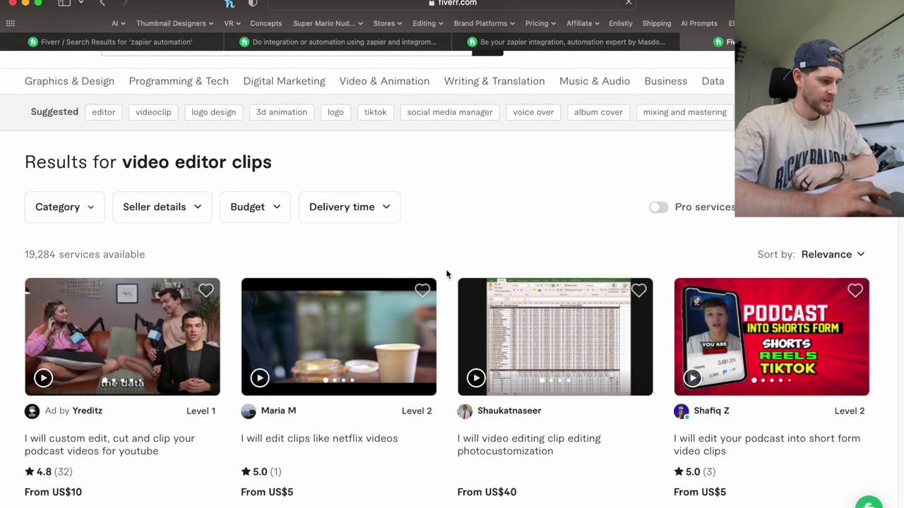
scroll(448, 273, "down", 3)
scroll(447, 274, "down", 2)
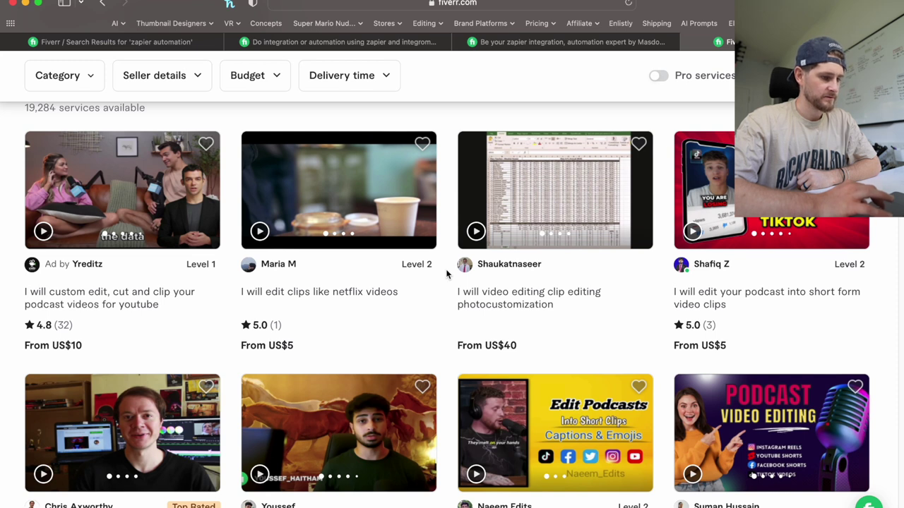
scroll(447, 274, "down", 3)
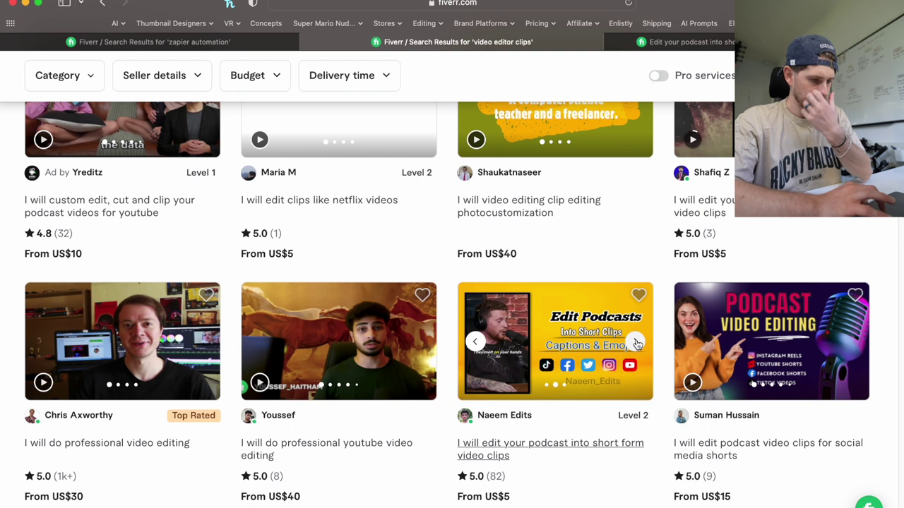
left_click(635, 343)
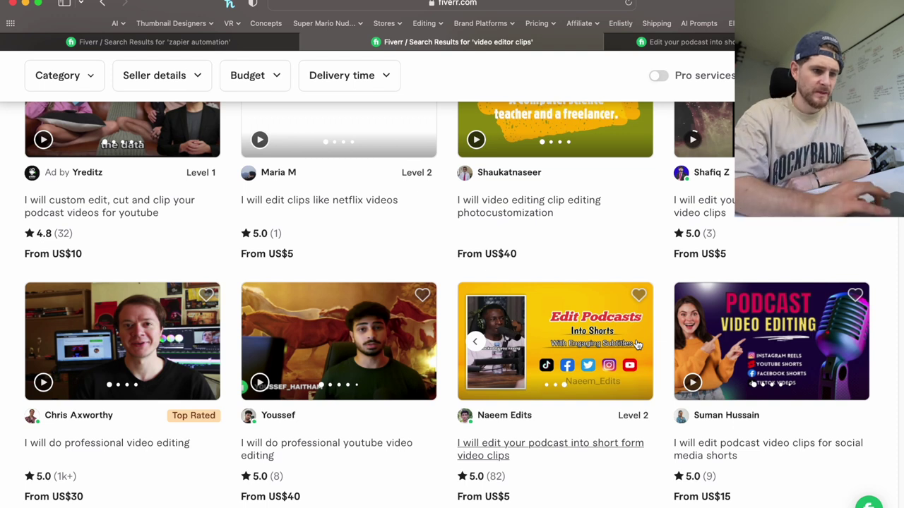
scroll(656, 268, "up", 5)
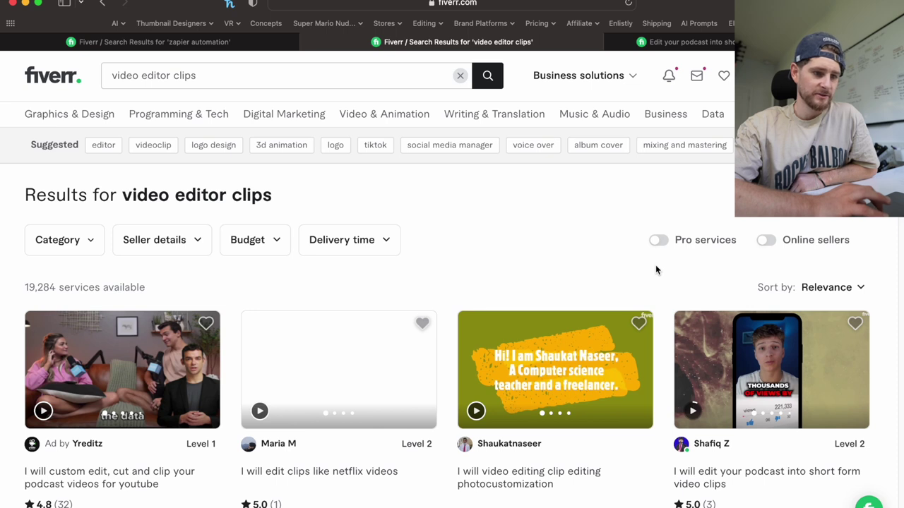
scroll(656, 268, "down", 2)
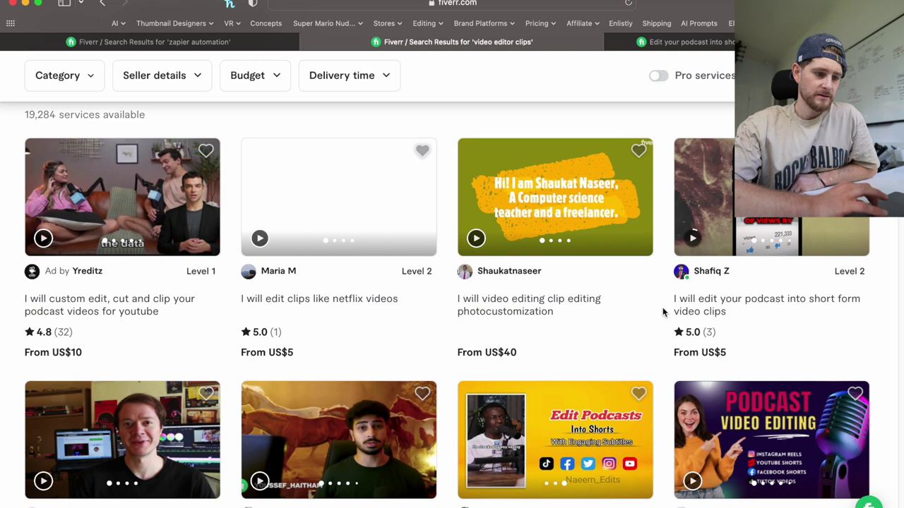
left_click(715, 43)
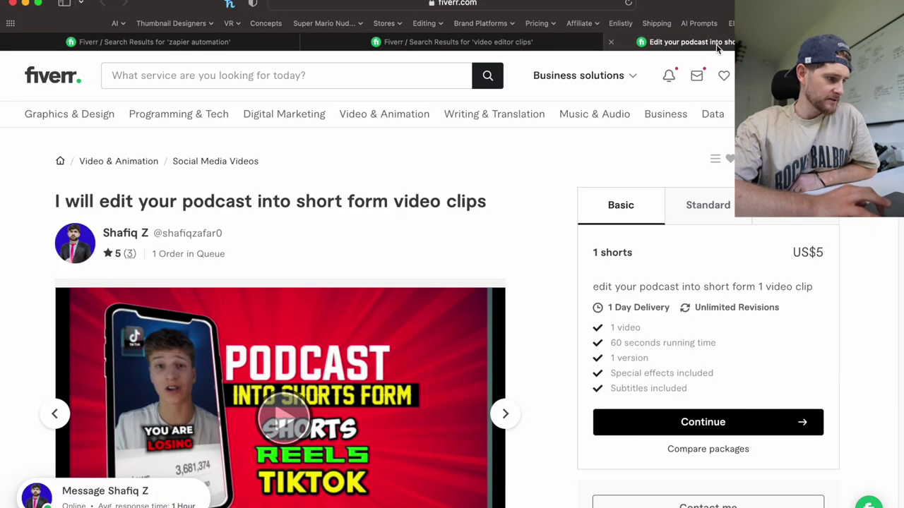
Play and pause the gig's sample video, then compare the Standard and Basic packages.
scroll(566, 362, "down", 3)
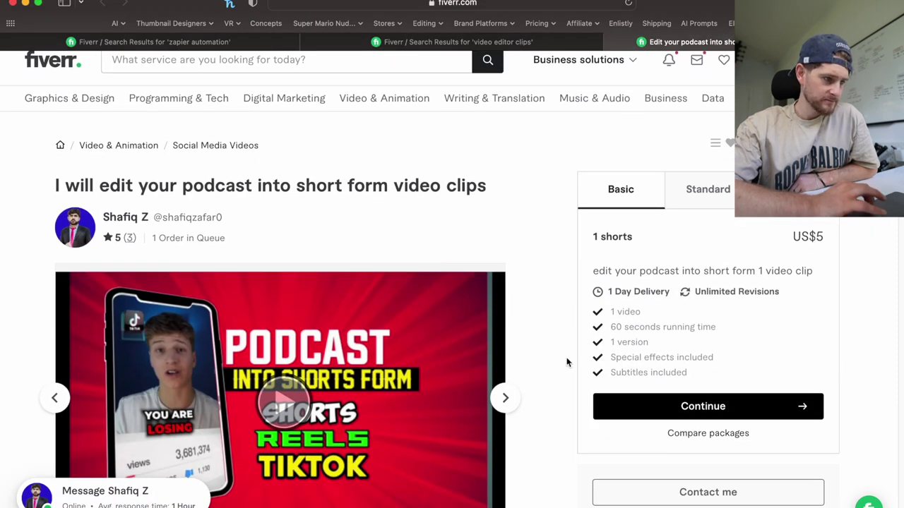
scroll(566, 362, "down", 10)
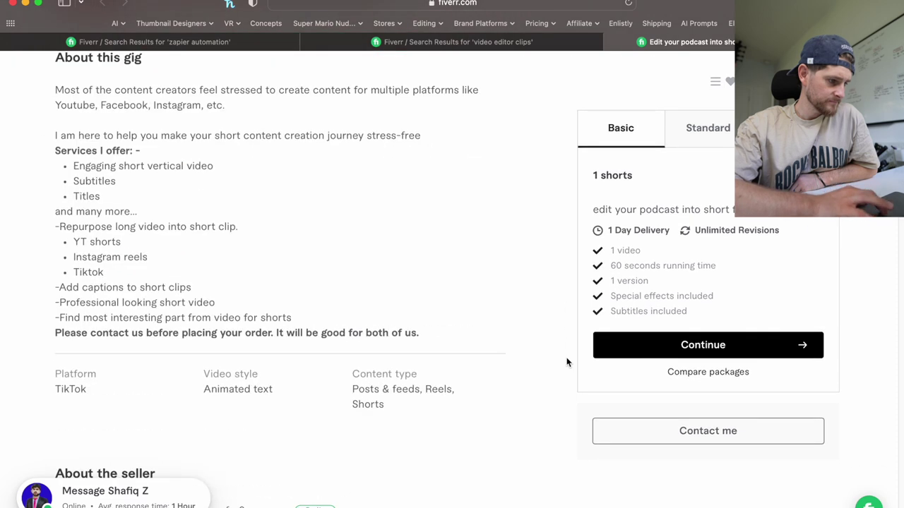
scroll(566, 363, "down", 4)
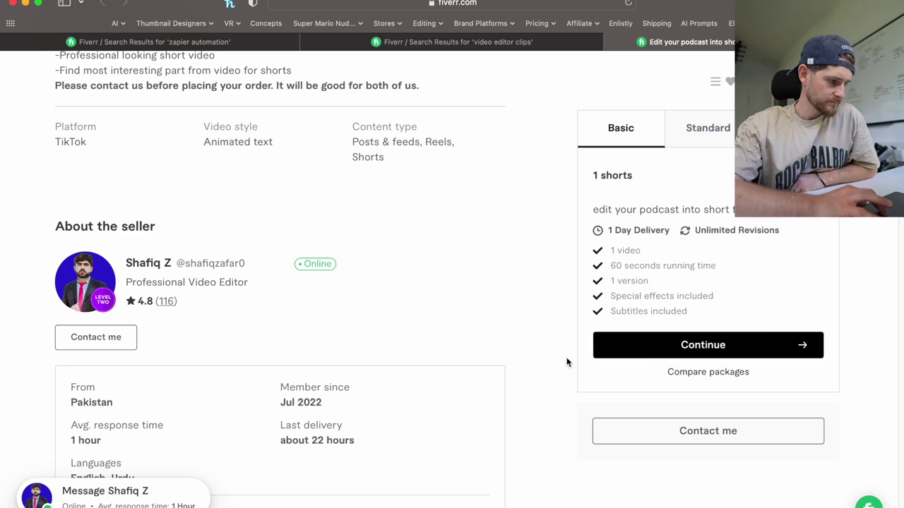
scroll(566, 363, "up", 15)
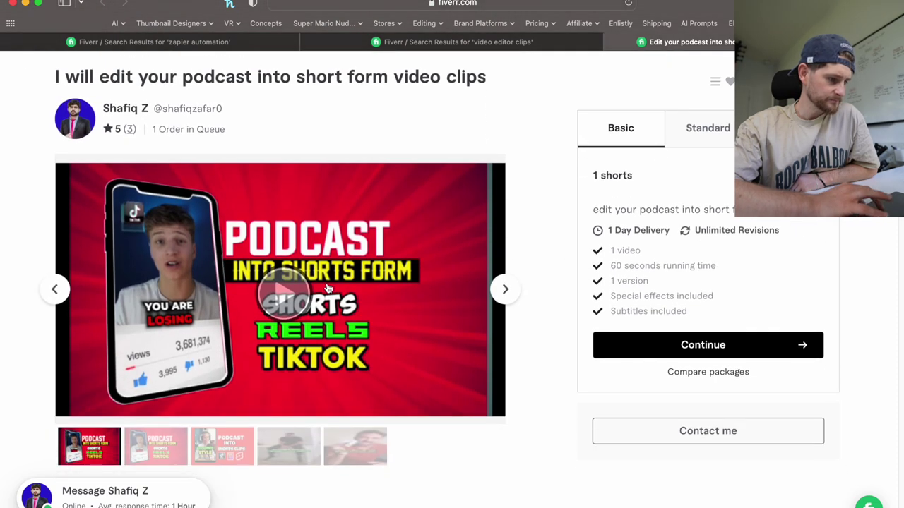
left_click(295, 289)
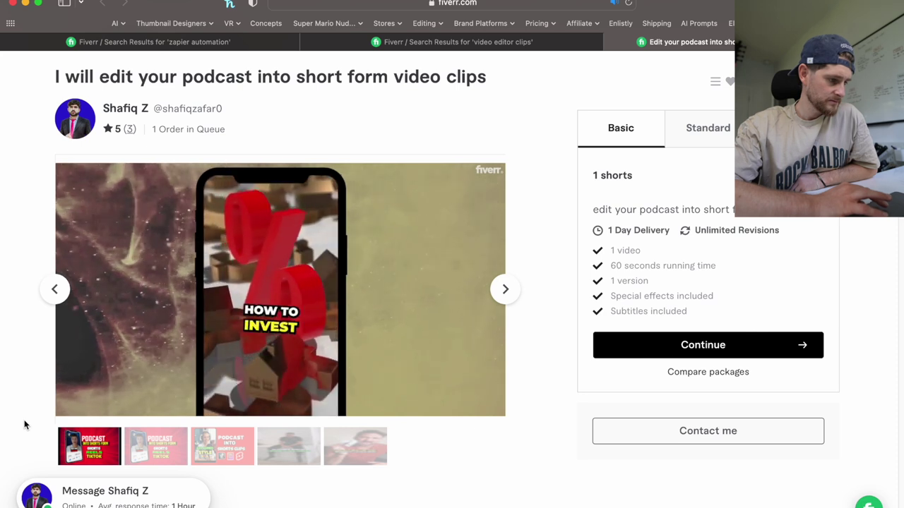
mouse_move(92, 416)
left_click(92, 416)
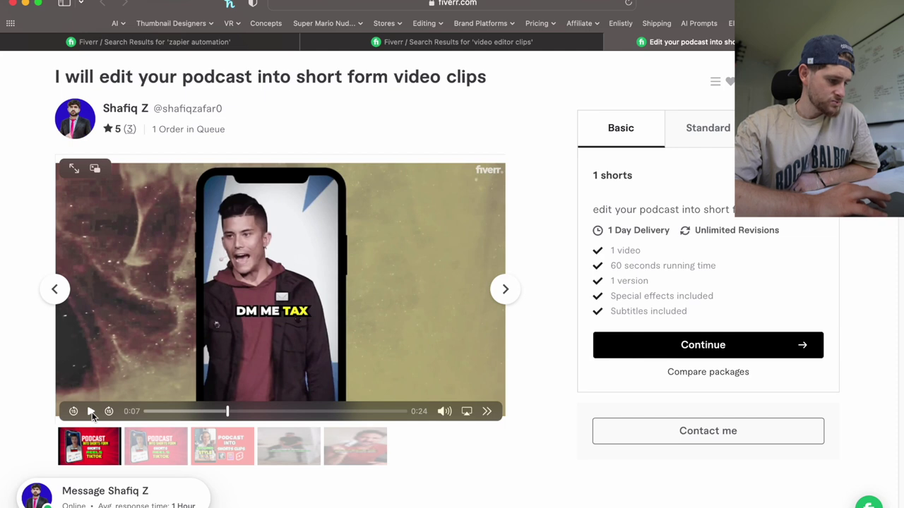
left_click(709, 135)
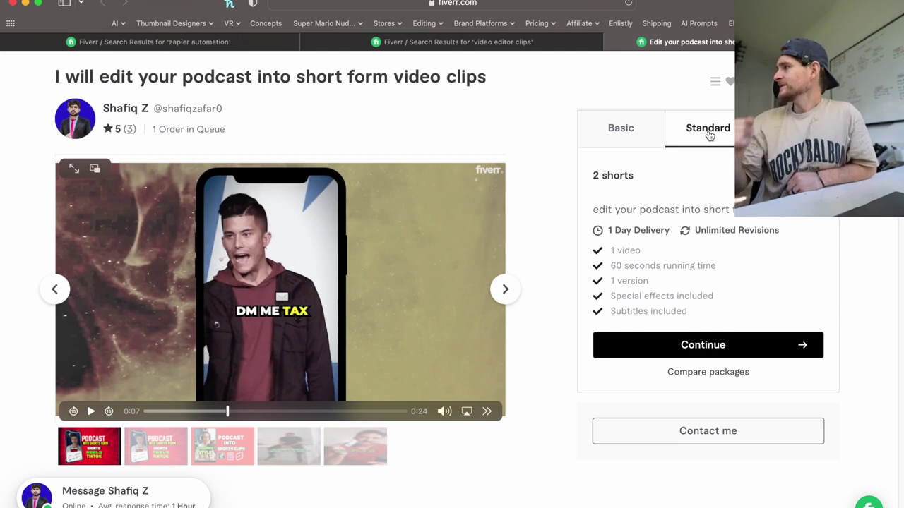
left_click(620, 130)
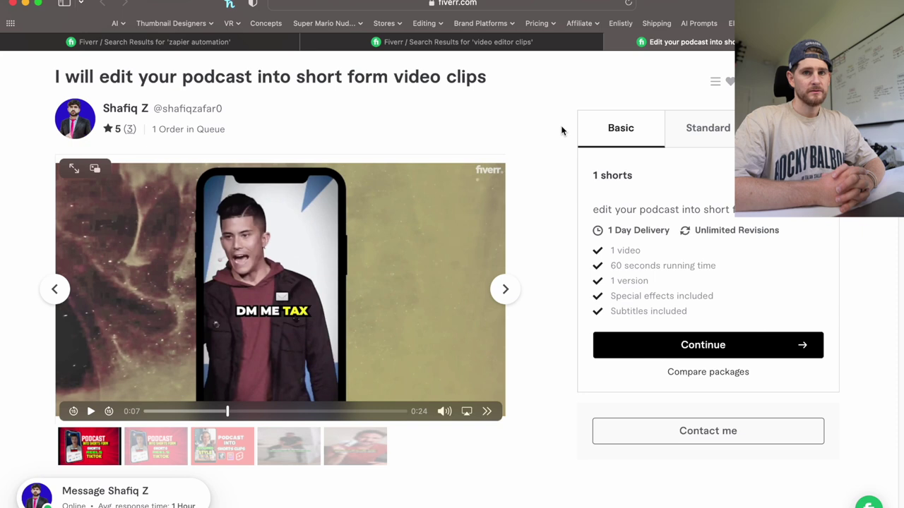
Message the seller, greeting them and asking for 5-10 clips per day with captions and perhaps gameplay.
left_click(709, 438)
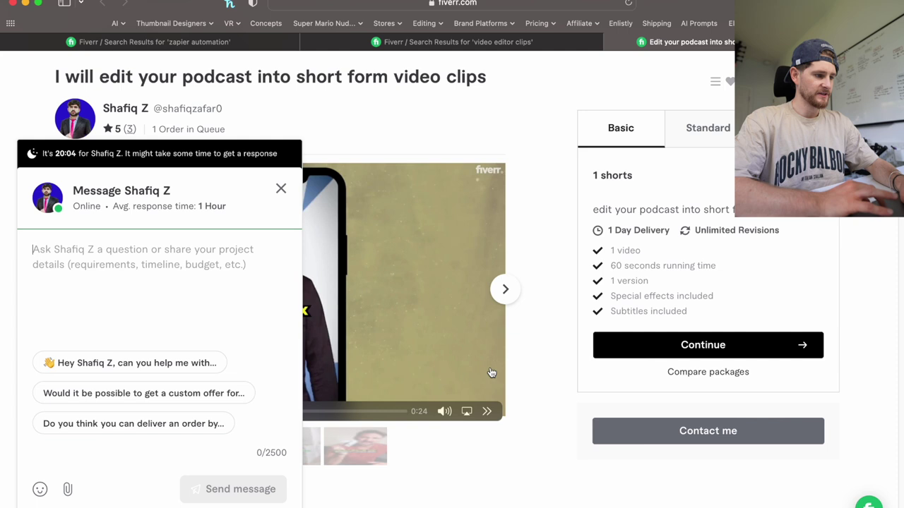
type("H")
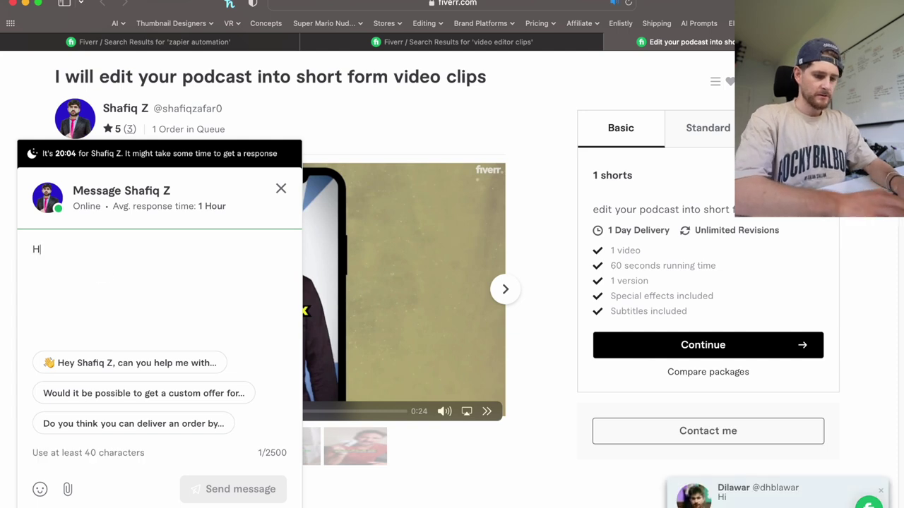
type("i Shafiq")
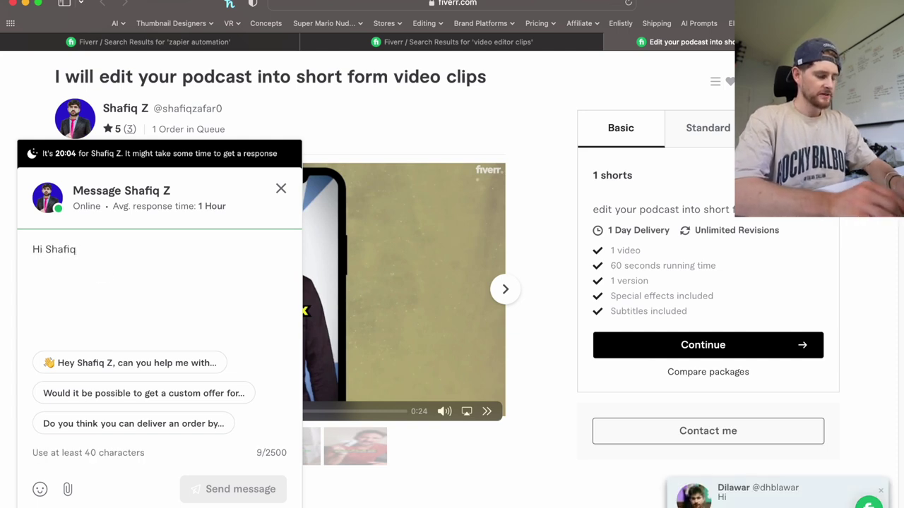
type(", ")
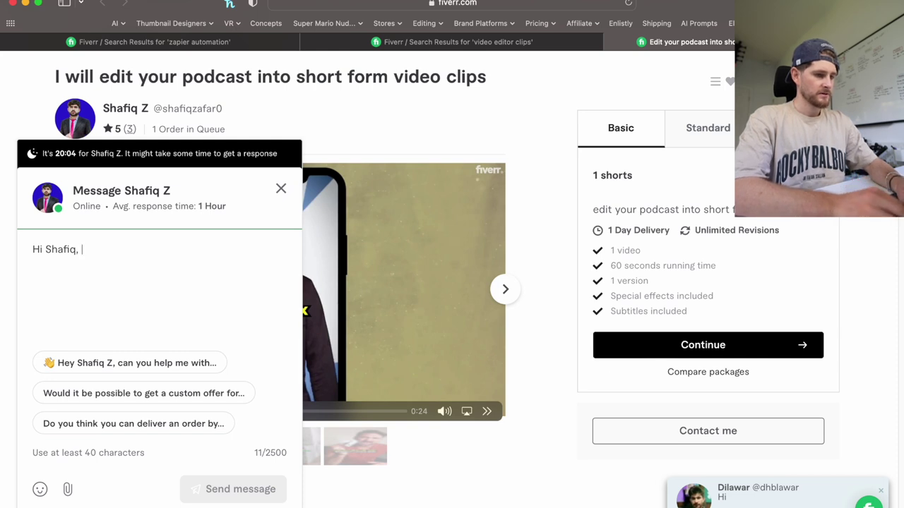
type("I'd like to have")
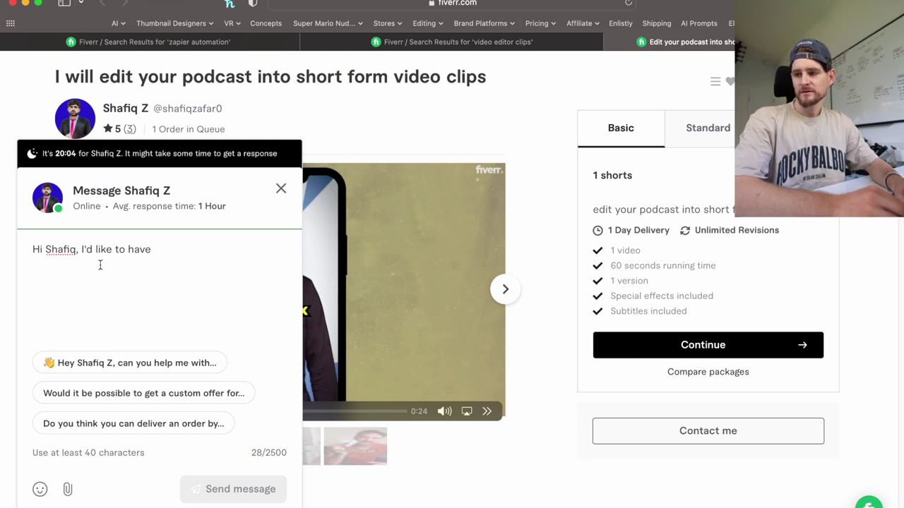
type("5")
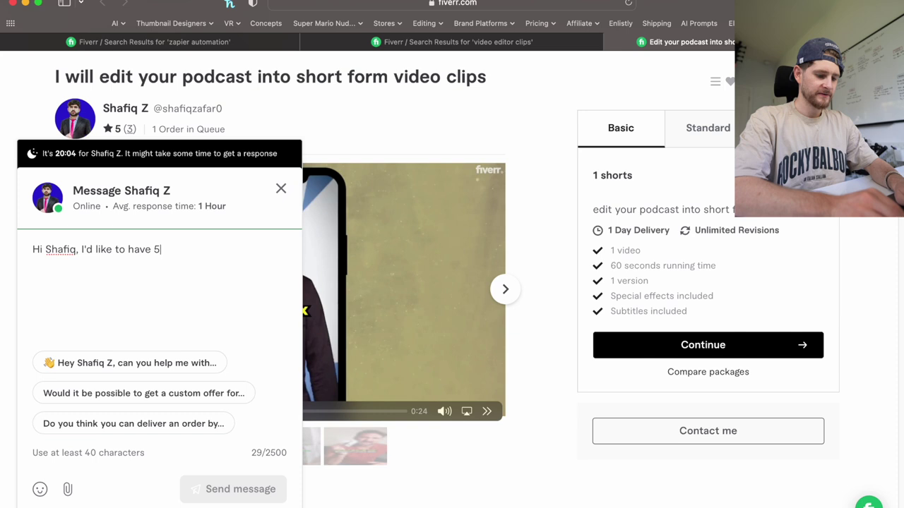
type("-10 clips")
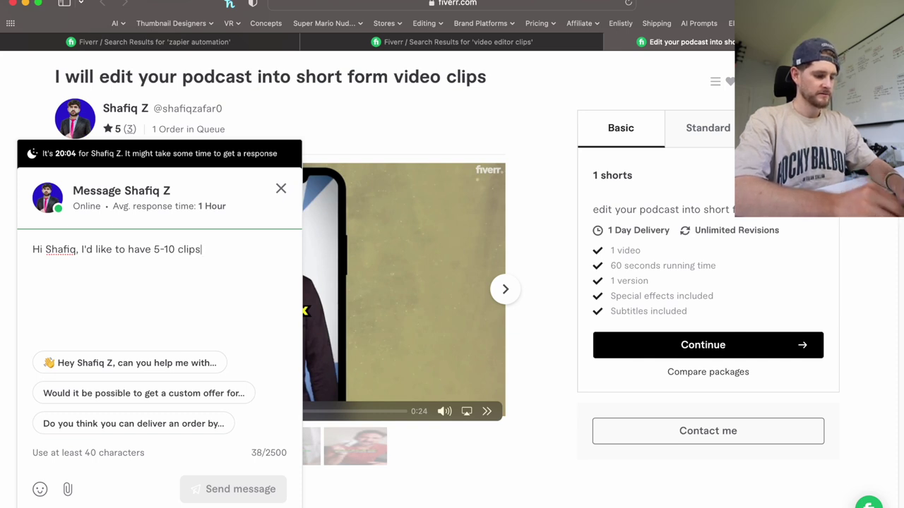
type(" per day ")
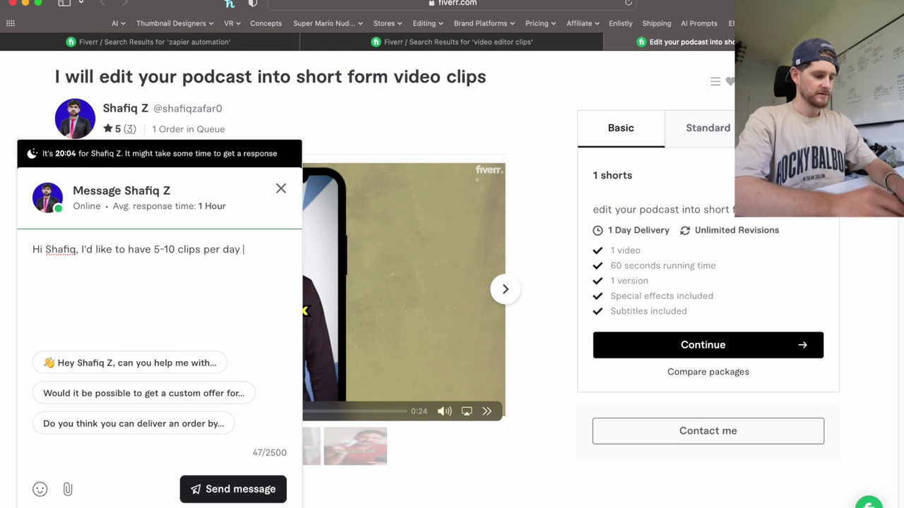
type("edited ")
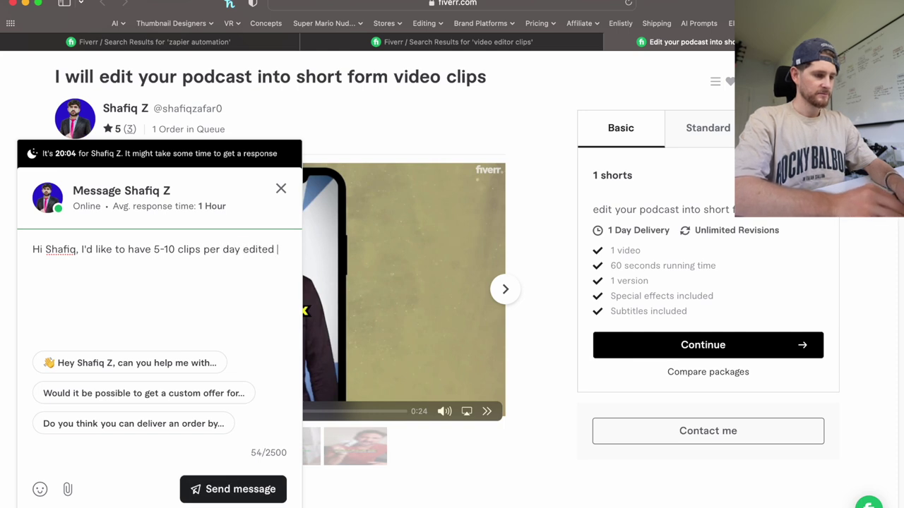
type("with captions")
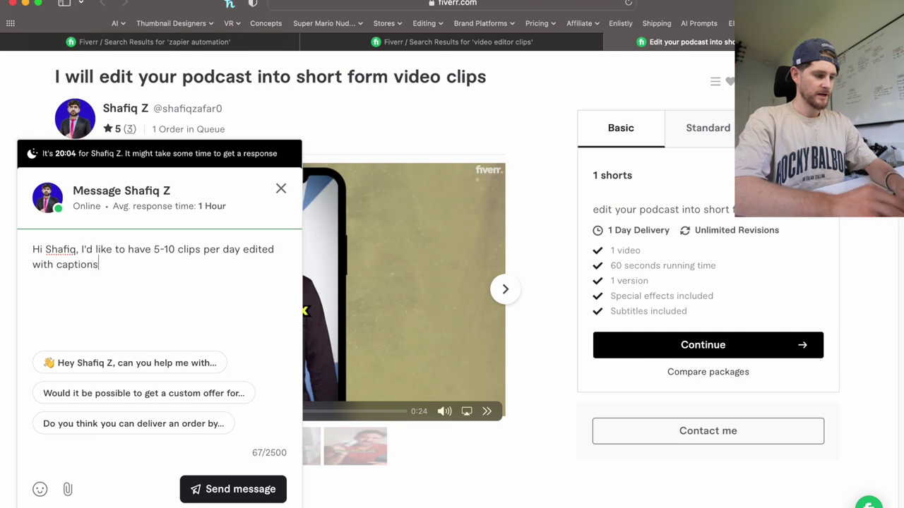
type(" and perhaps ")
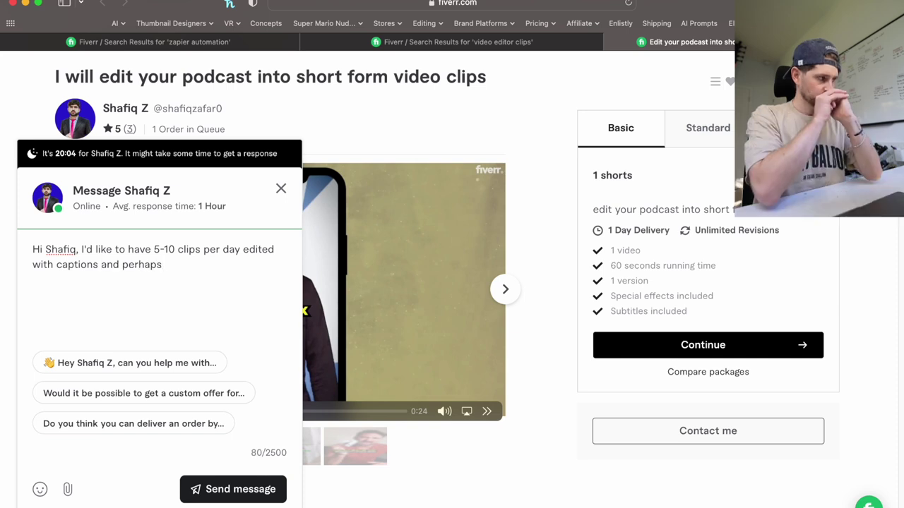
type("gameplay")
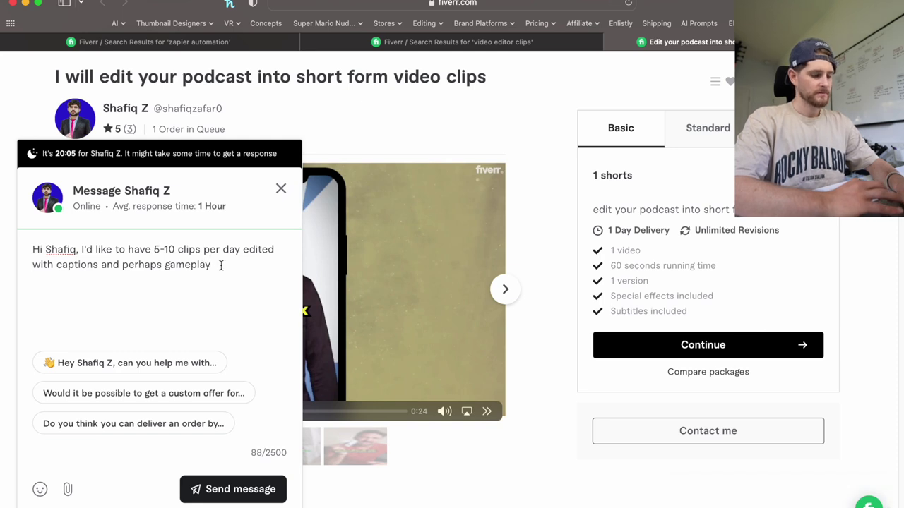
Add 'on screen' and the Google Drive upload sentence, inserting 'individual' before 'clip'.
type("on screen")
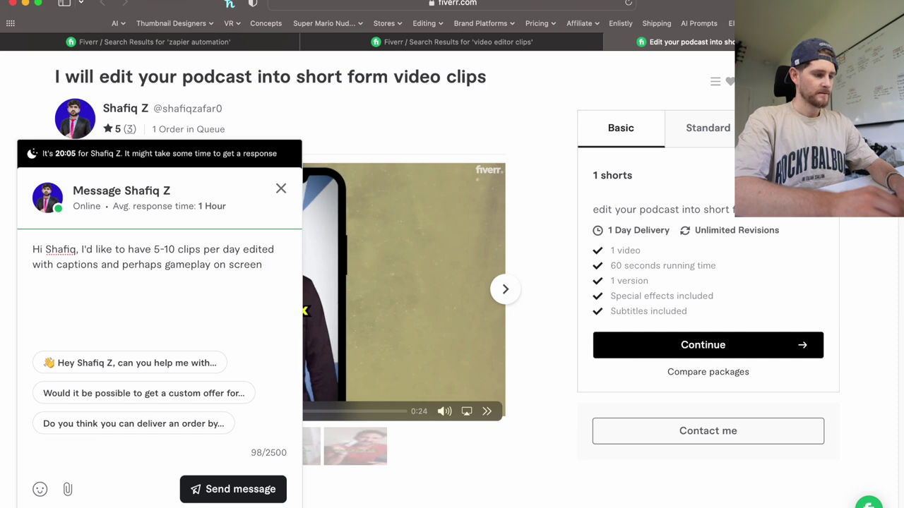
type(". I can ")
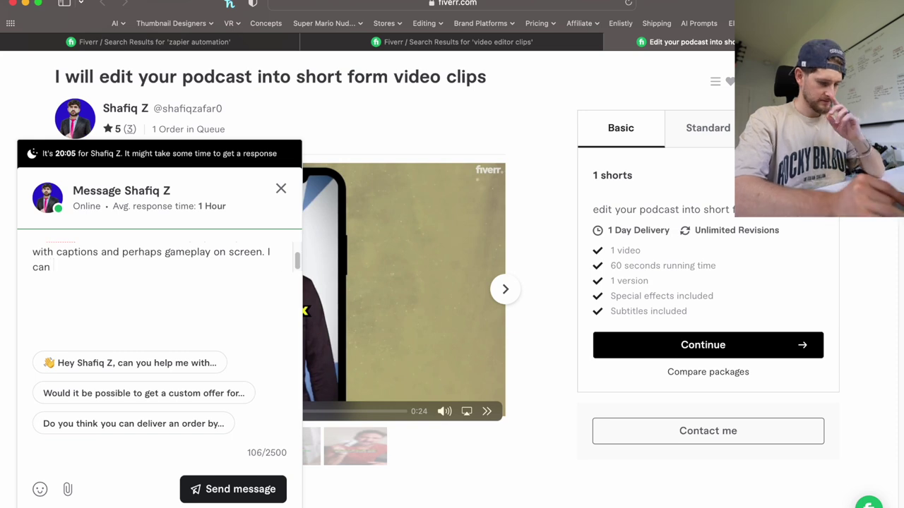
type("have each clip uploaded to a Google Drive")
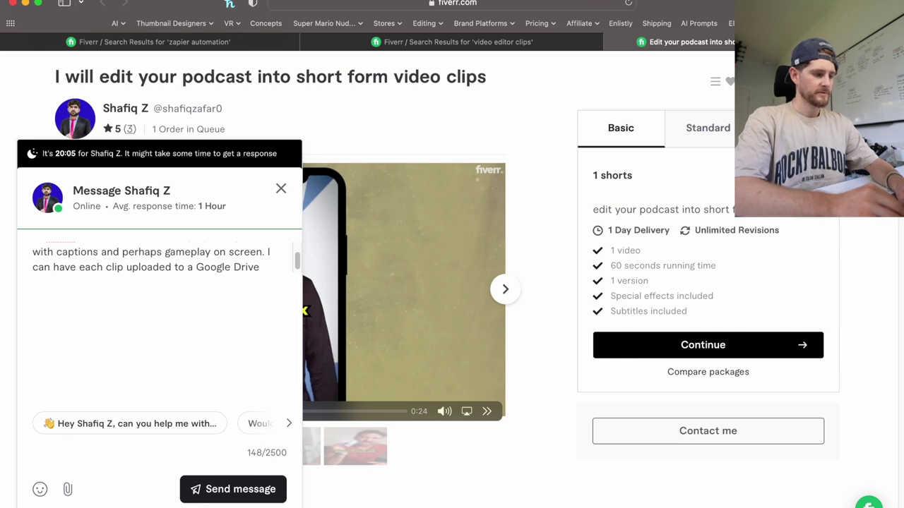
left_click(107, 267)
type("individual")
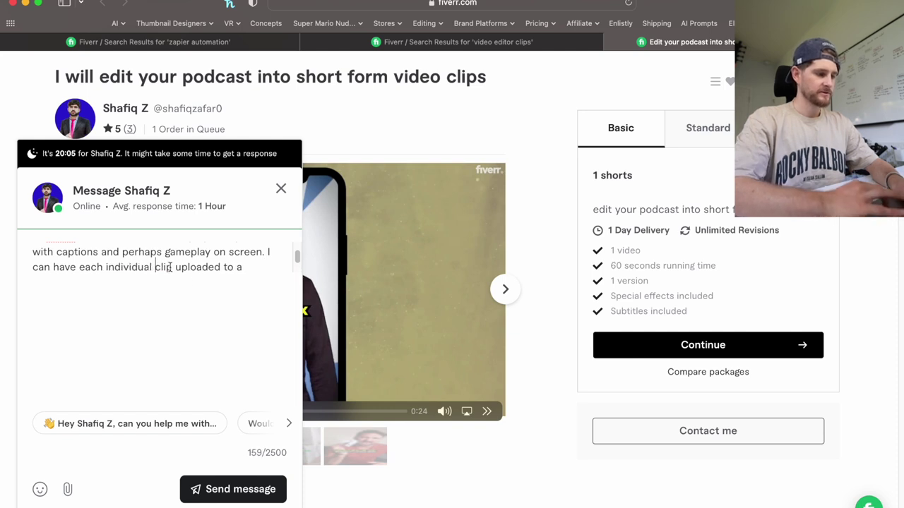
Finish the sentence with 'folder to then have auto-captions added' and review the draft.
left_click(193, 266)
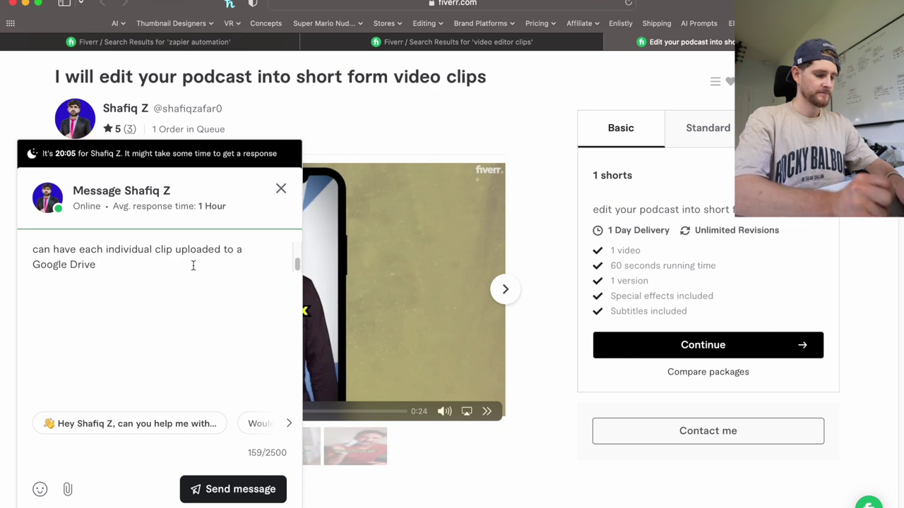
type("folder")
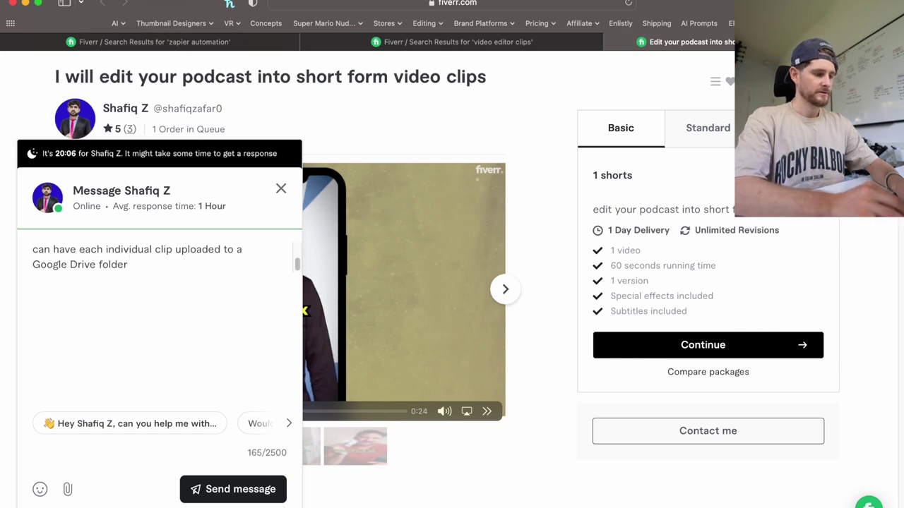
type("to then have")
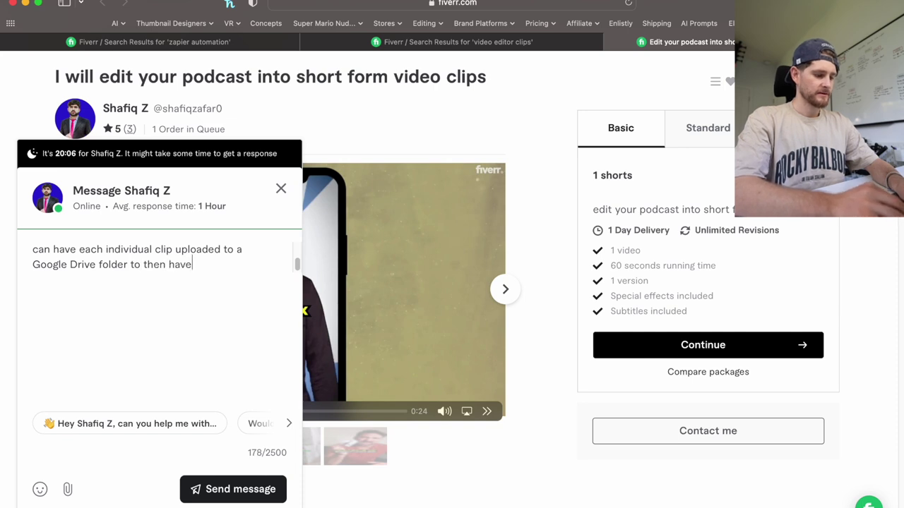
type(" auto-captions")
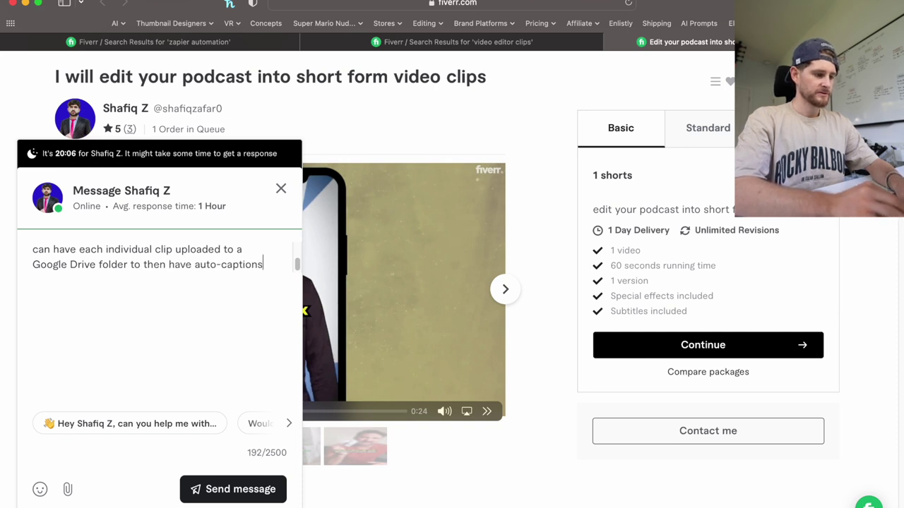
type(" added")
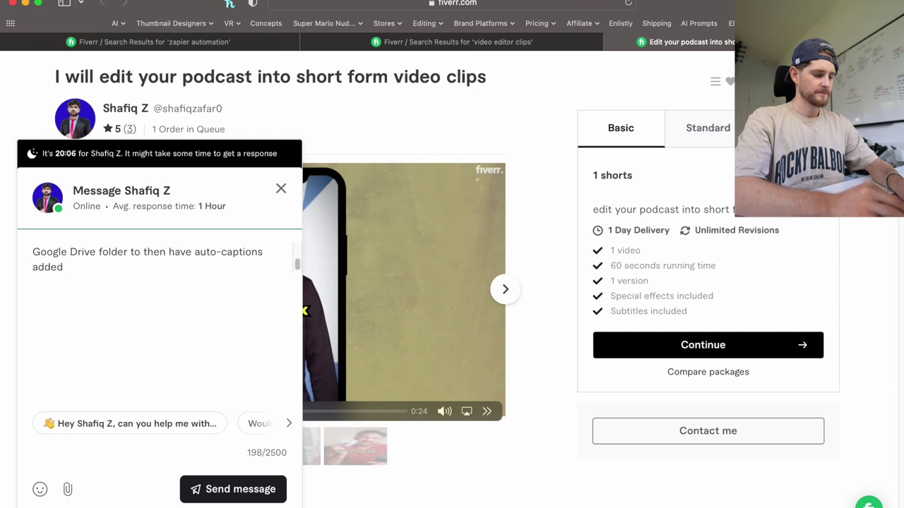
scroll(149, 260, "up", 4)
scroll(148, 260, "down", 1)
scroll(148, 260, "up", 2)
scroll(148, 260, "down", 3)
scroll(149, 260, "up", 1)
scroll(149, 260, "up", 2)
scroll(149, 259, "down", 3)
scroll(148, 260, "up", 3)
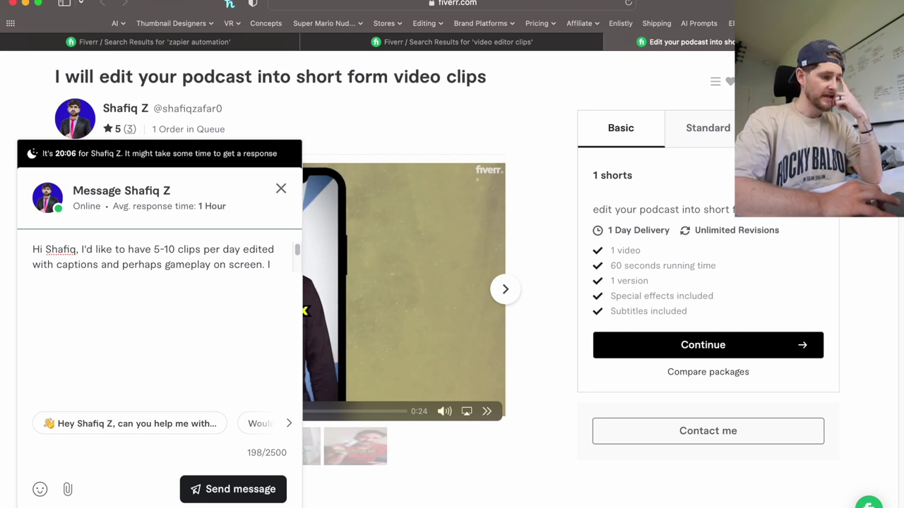
Replace the word 'perhaps' with 'also maybe' in the message.
scroll(148, 260, "down", 3)
scroll(149, 260, "up", 3)
scroll(148, 259, "down", 1)
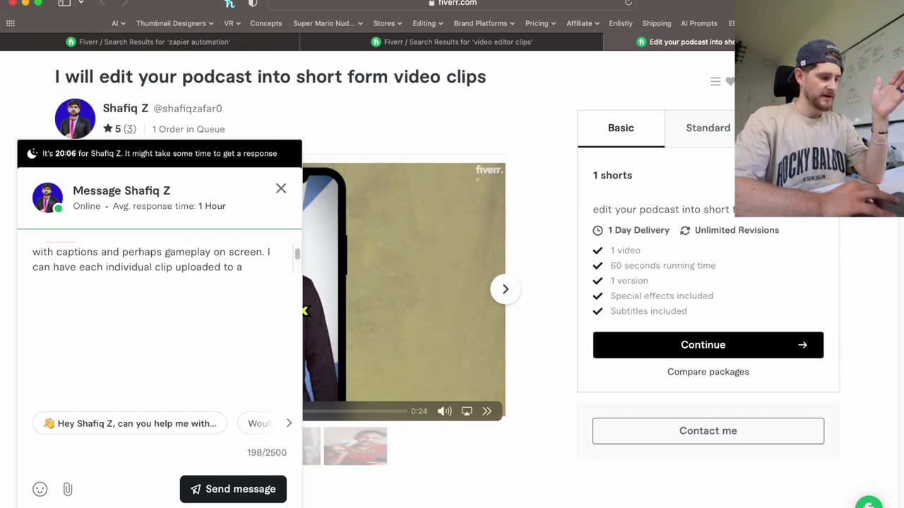
double_click(145, 251)
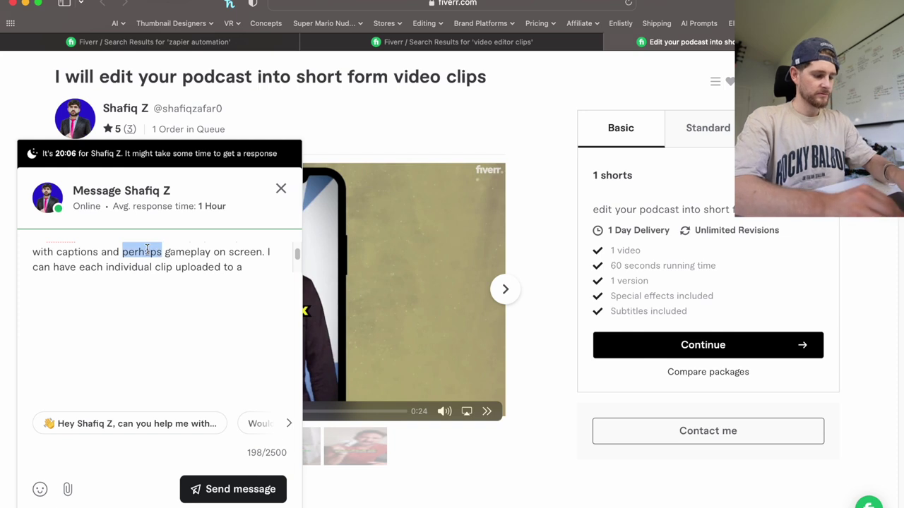
type("also maybe")
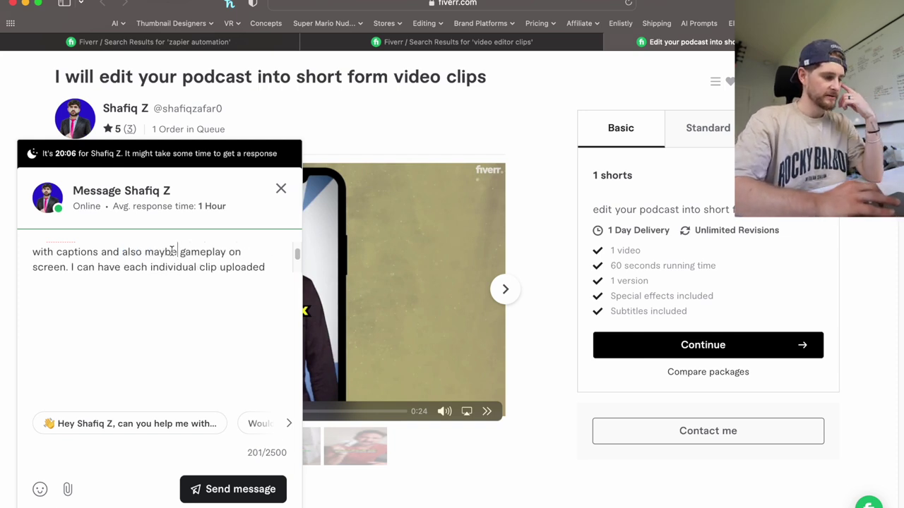
Add 'some form of' before gameplay and 'like a satisfying video/Subway Surfers/something similar' after screen.
scroll(171, 251, "down", 1)
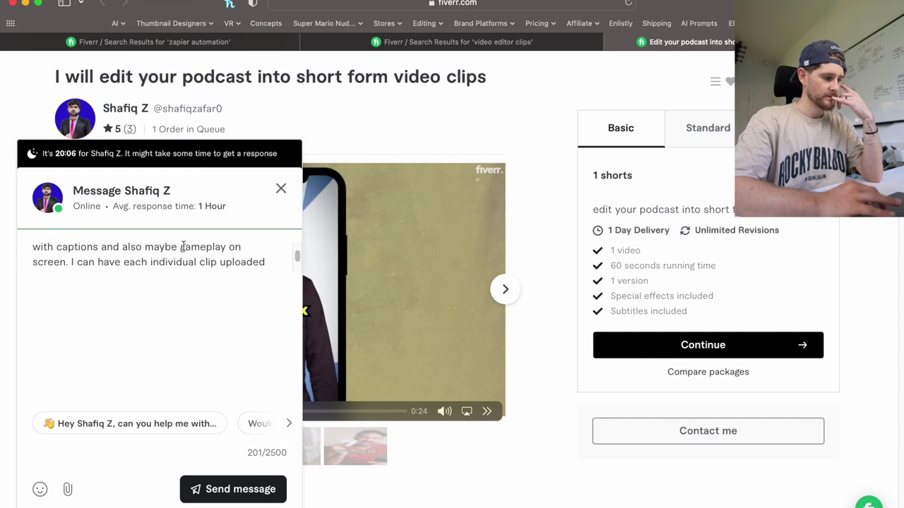
left_click(182, 247)
type("some form of")
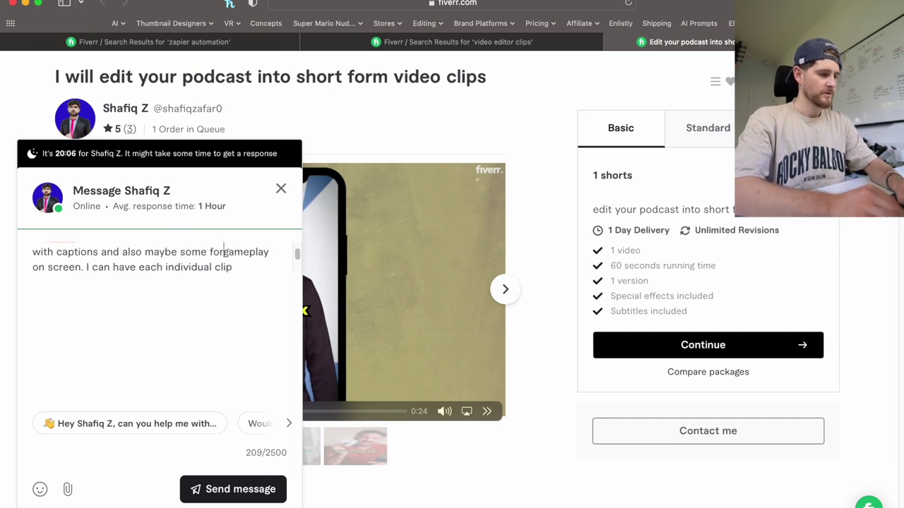
left_click(130, 267)
type("like ")
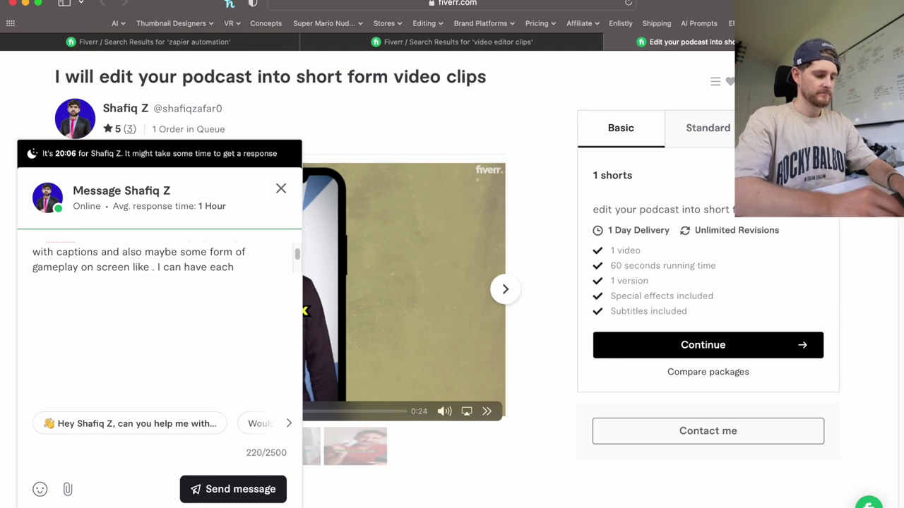
type("a satisfying vi")
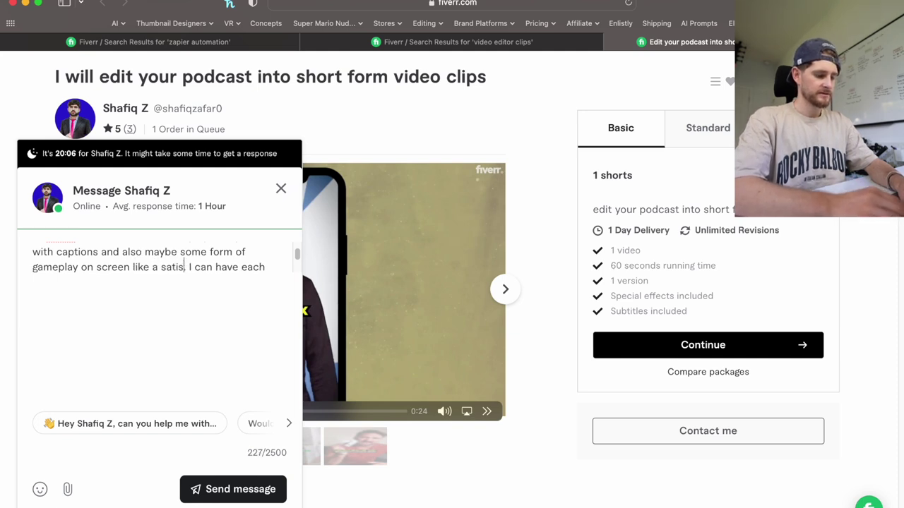
type("deo/")
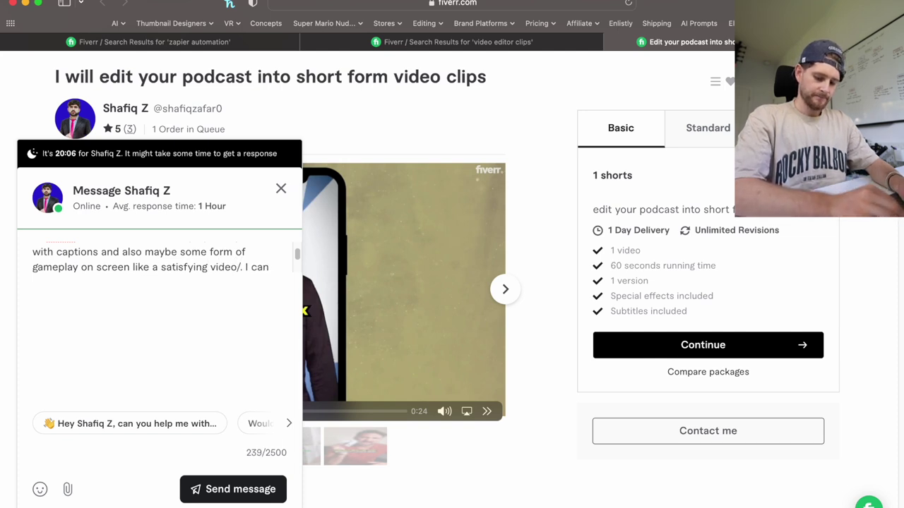
type("Subway Surfers")
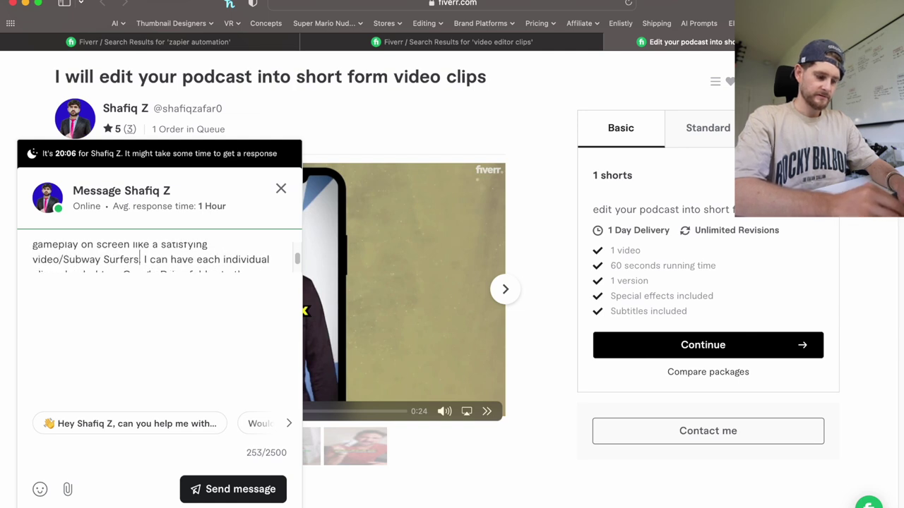
type("/something simi")
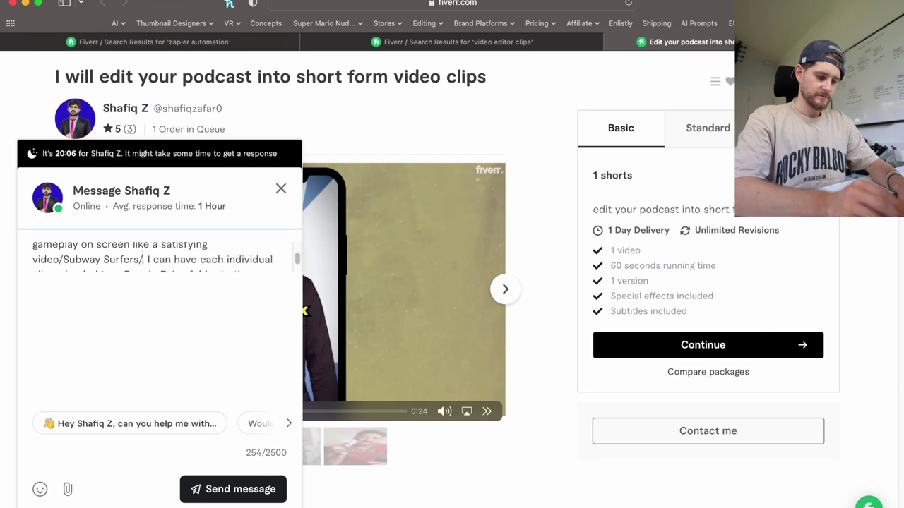
type("lar")
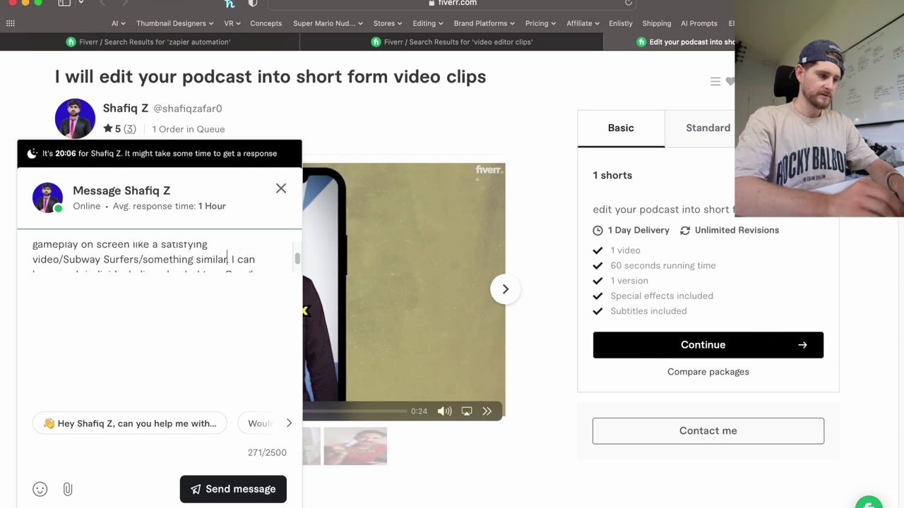
Change the phrase before 'then' to 'for you to'.
scroll(145, 262, "down", 2)
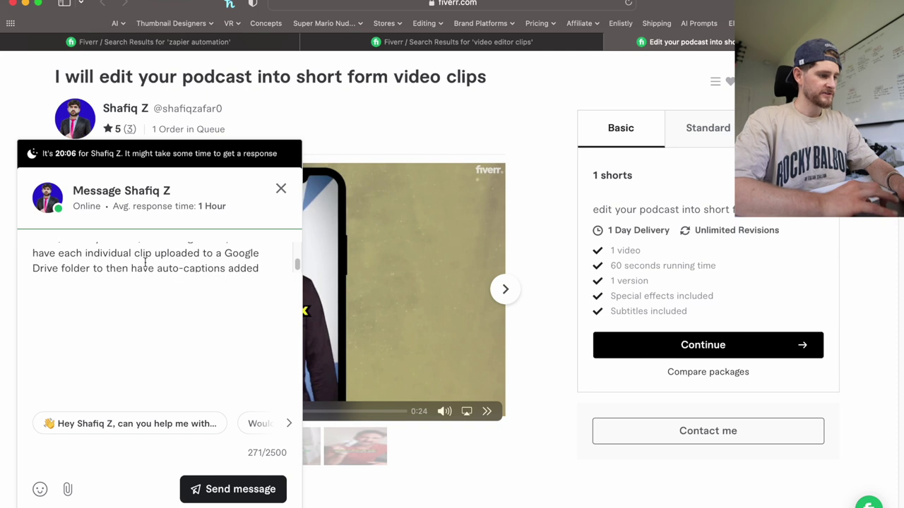
scroll(145, 263, "down", 1)
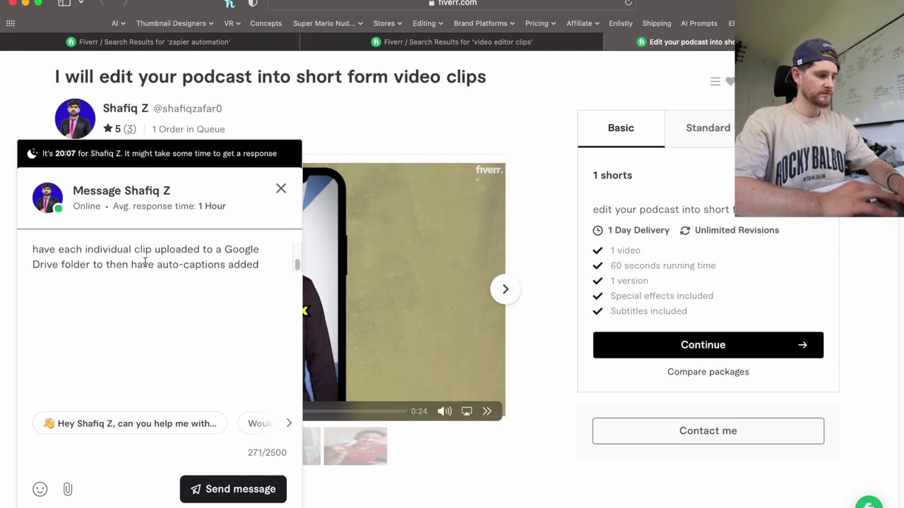
left_click(105, 264)
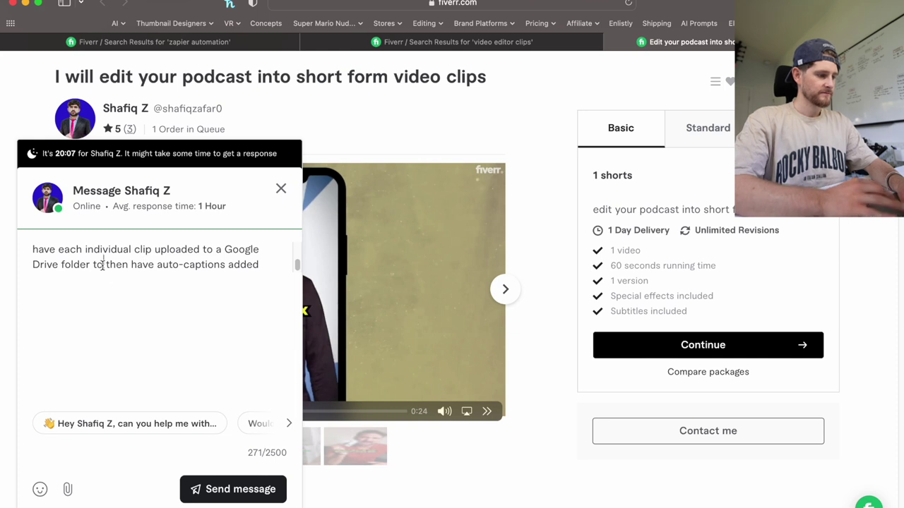
key("BackSpace")
key("BackSpace")
key("BackSpace")
type("for you to")
End with 'do your thing. Can we discuss a price for this?' and search 'upload video auto captions' in a new tab.
scroll(226, 262, "down", 1)
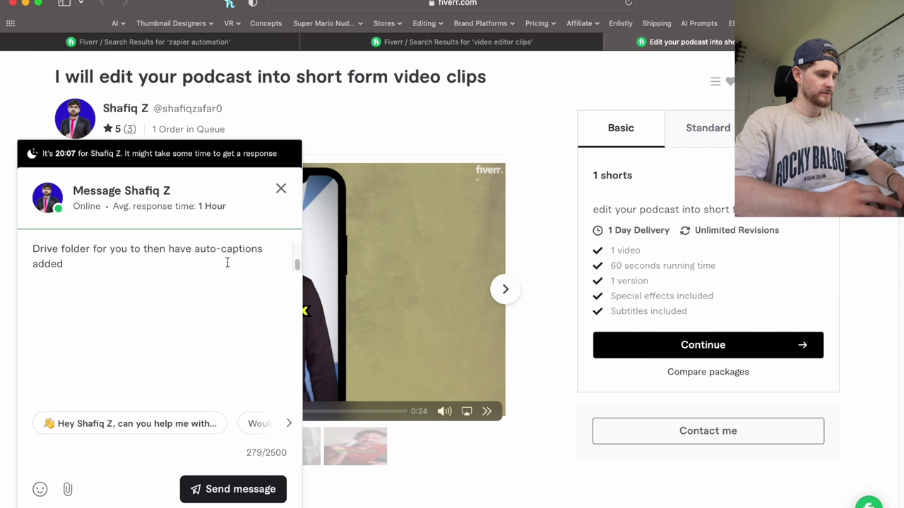
left_click(107, 265)
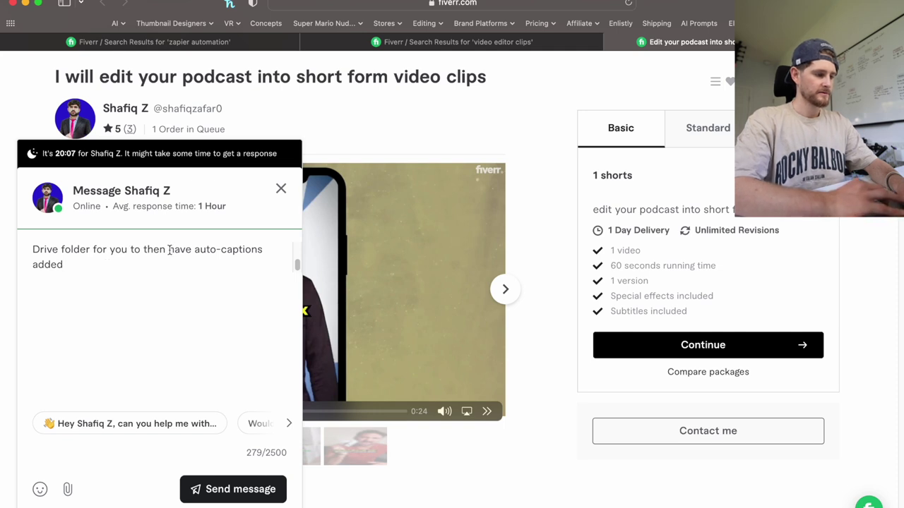
left_click_drag(168, 249, 64, 264)
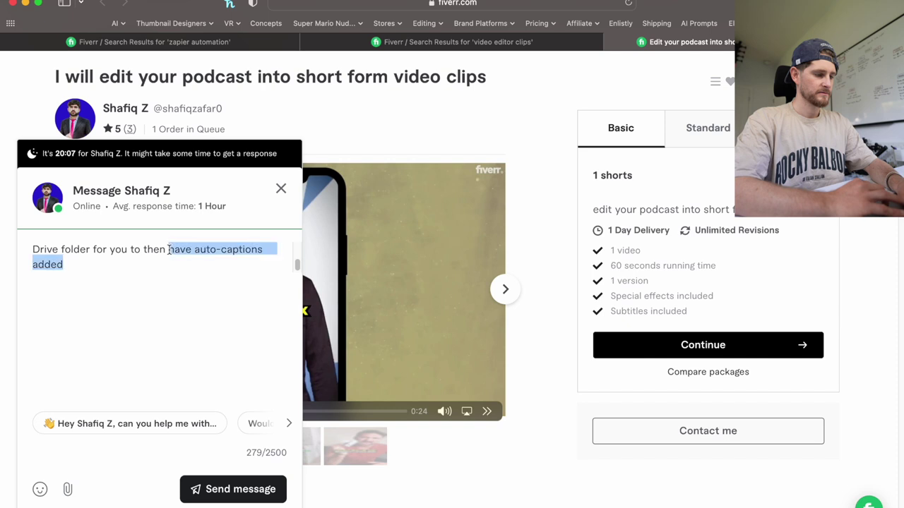
type("do your thing. ")
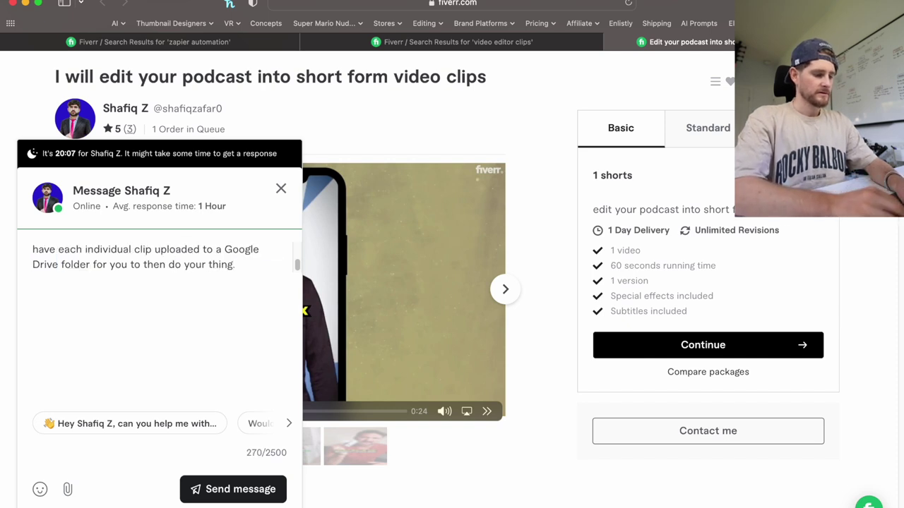
type("Can")
key("BackSpace")
key("BackSpace")
key("BackSpace")
key("BackSpace")
type("I")
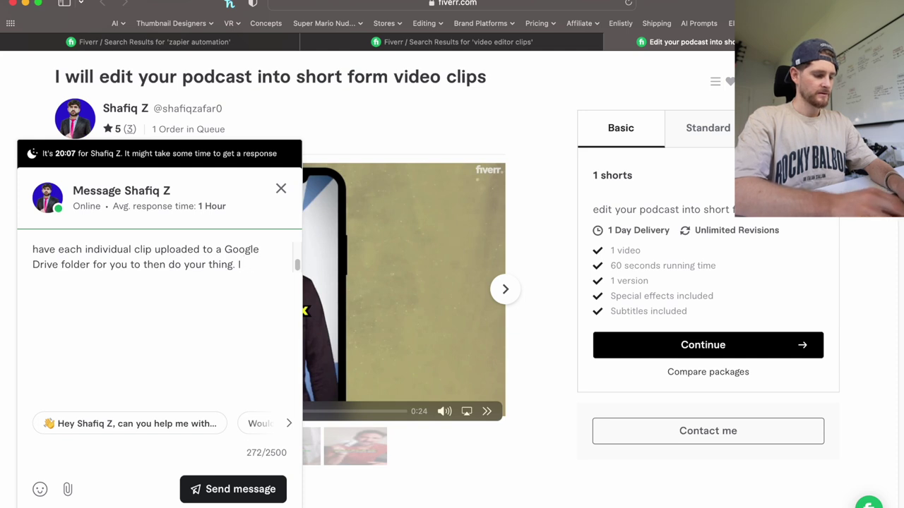
key("BackSpace")
key("BackSpace")
type("Can w")
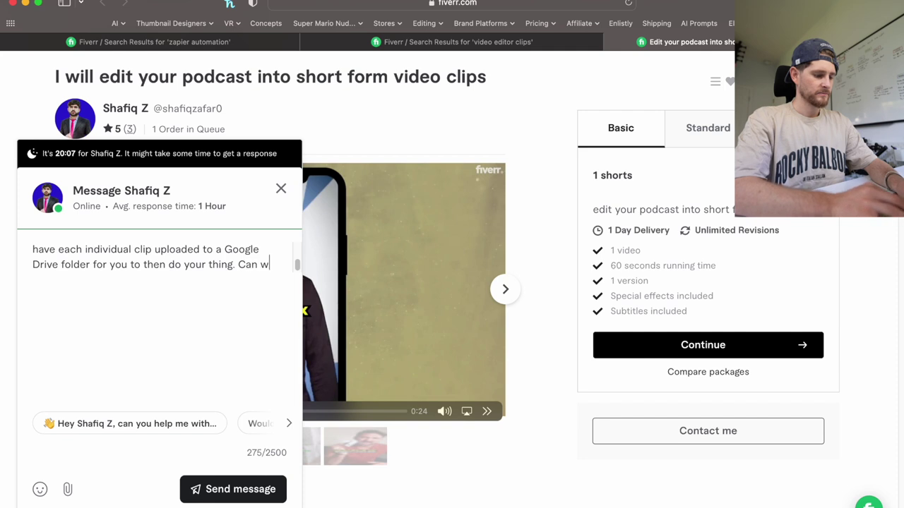
type("e discuss a price f")
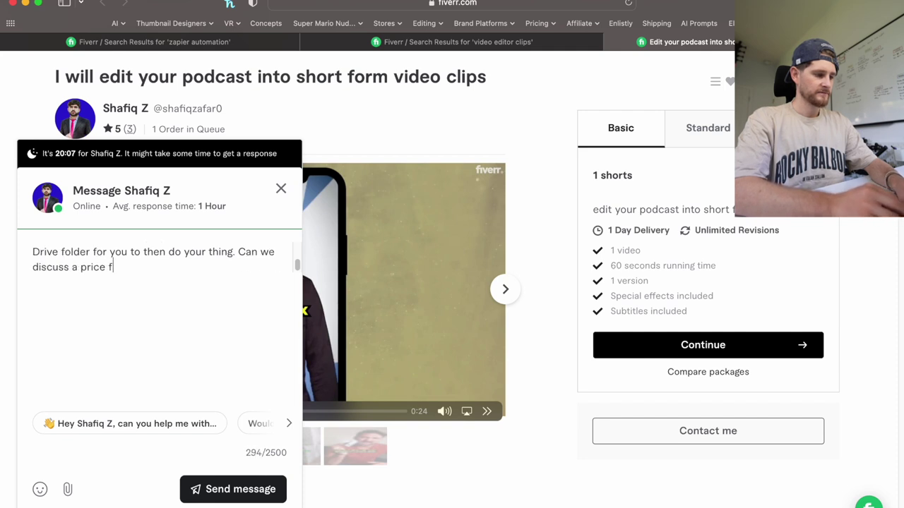
type("or this?")
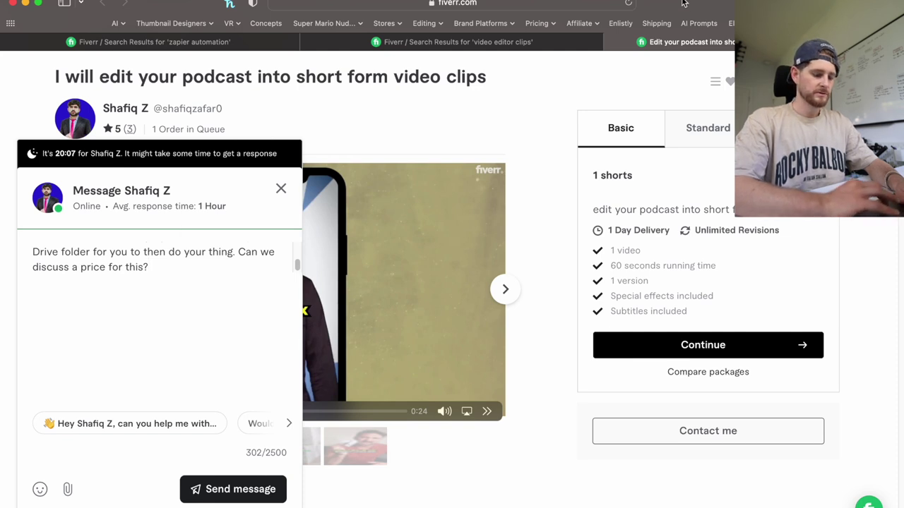
key("super+t")
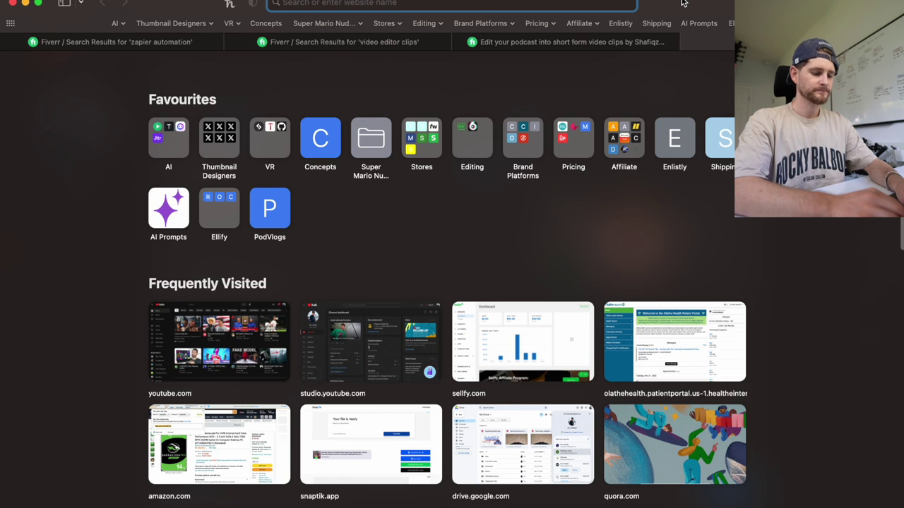
type("upload")
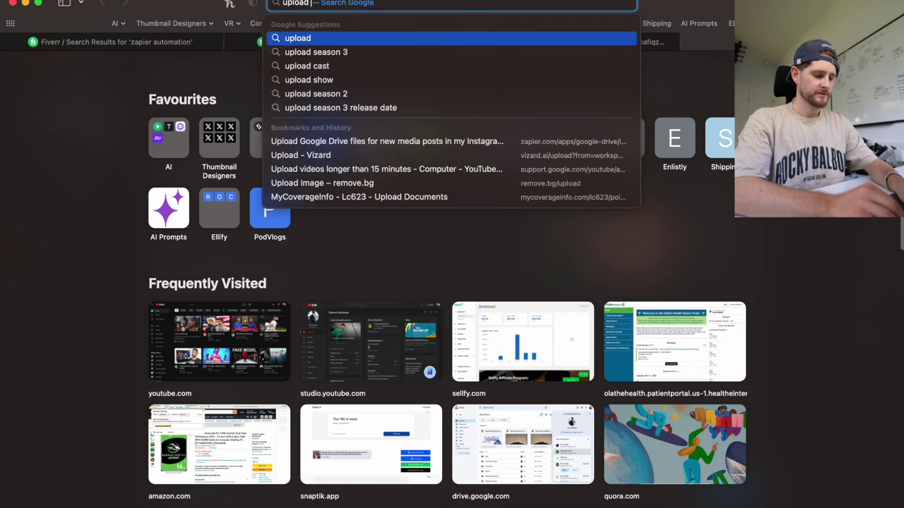
type(" video auto captions")
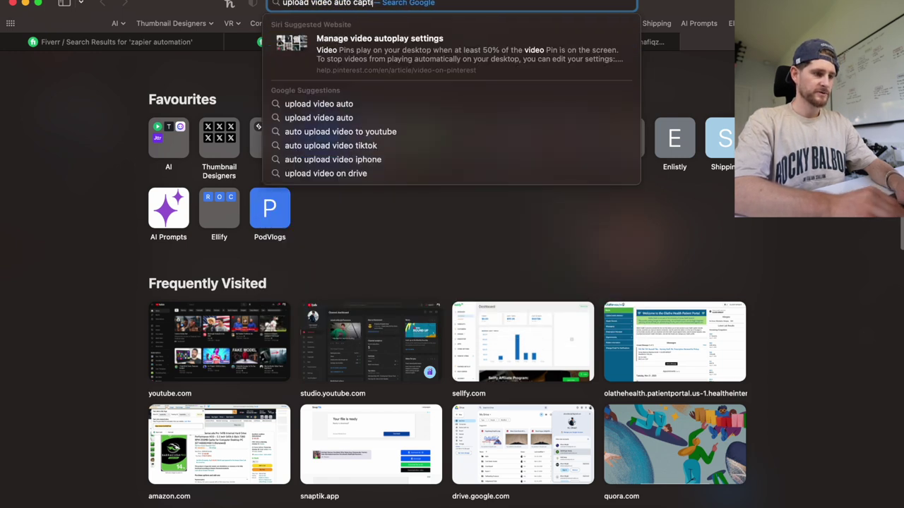
Run the 'upload video auto captions' search and open VEED's pricing page from its caption generator result.
key("Return")
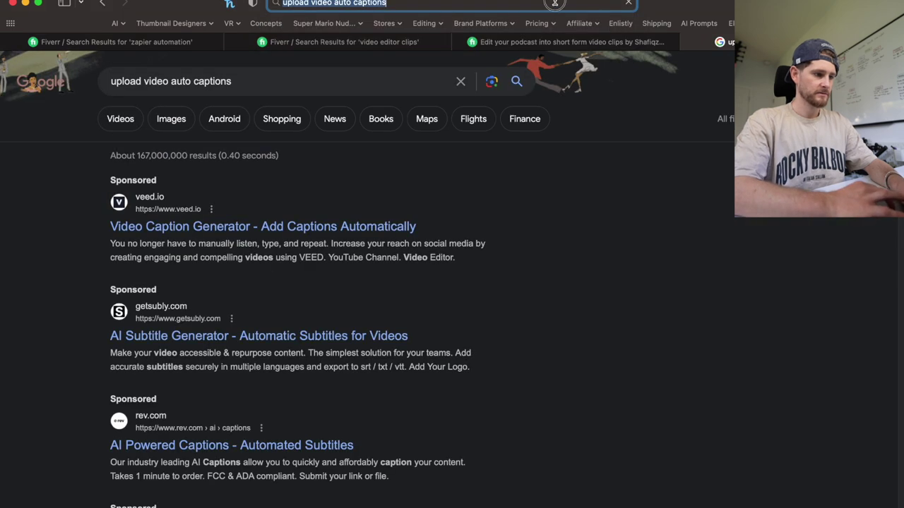
left_click(554, 3)
left_click(299, 226, "super")
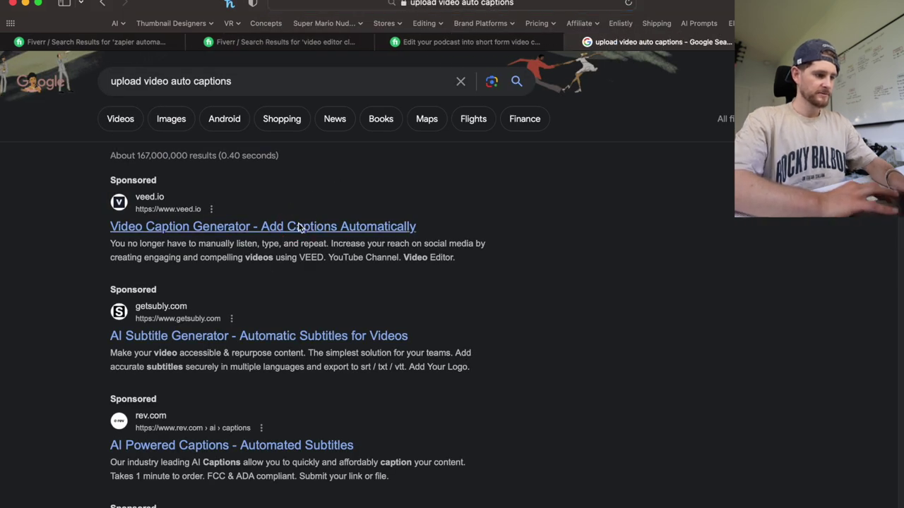
left_click(740, 42)
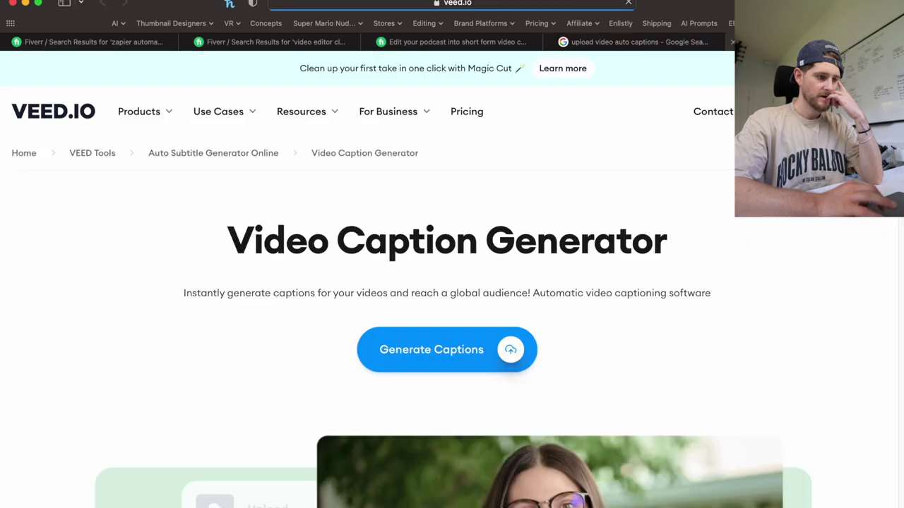
scroll(806, 365, "down", 2)
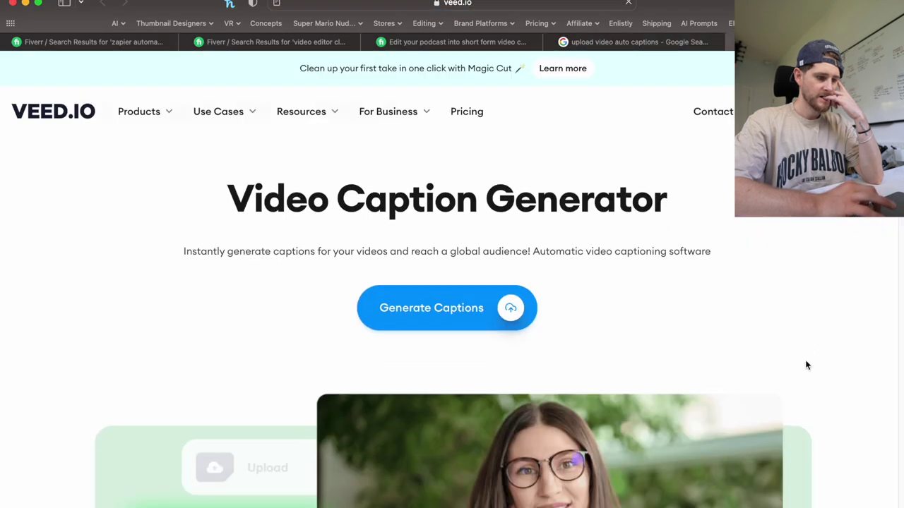
left_click(470, 113)
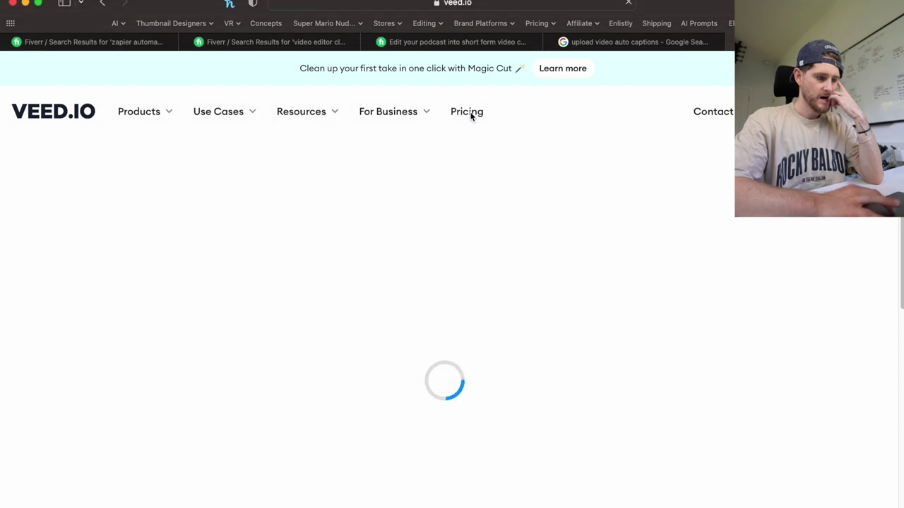
Review VEED's Free $0, Basic $18, Pro $30 and Business $59 plans, abandon Google sign-up, and return to results.
scroll(424, 247, "down", 5)
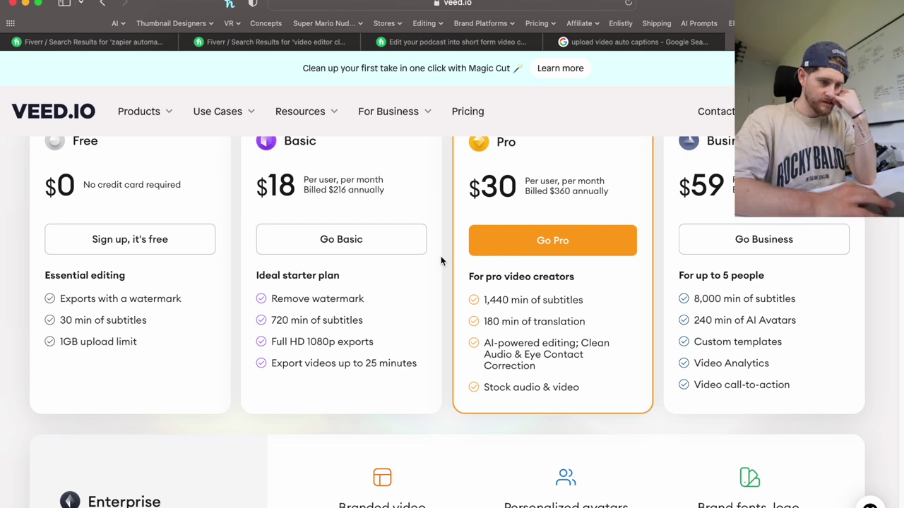
scroll(441, 261, "up", 1)
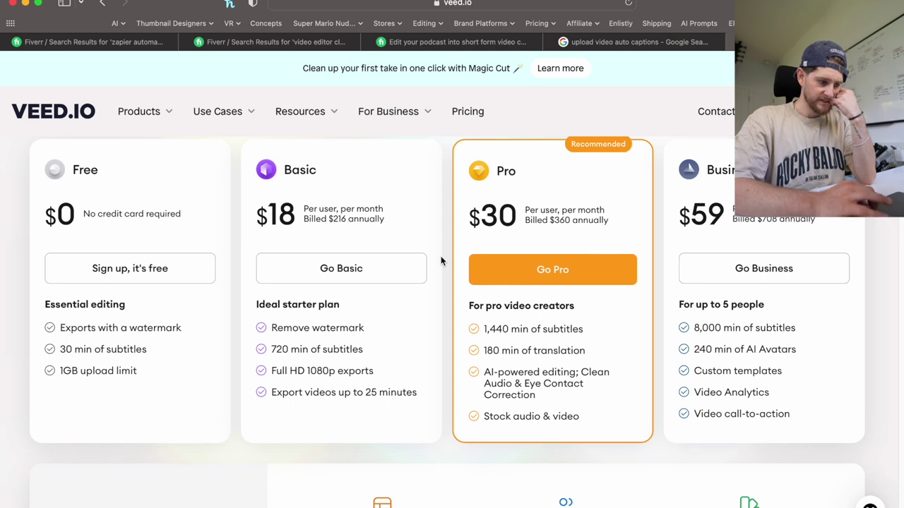
scroll(440, 260, "down", 6)
scroll(440, 261, "up", 5)
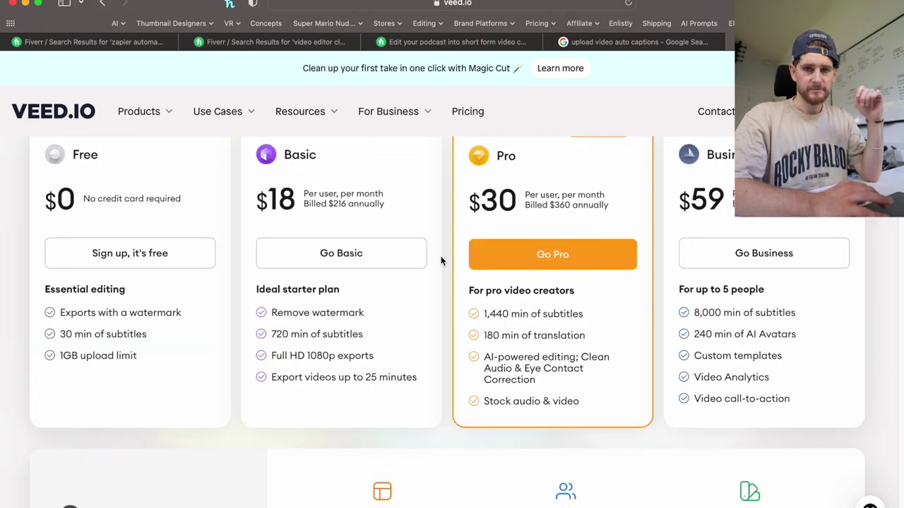
left_click(103, 255)
left_click(177, 202)
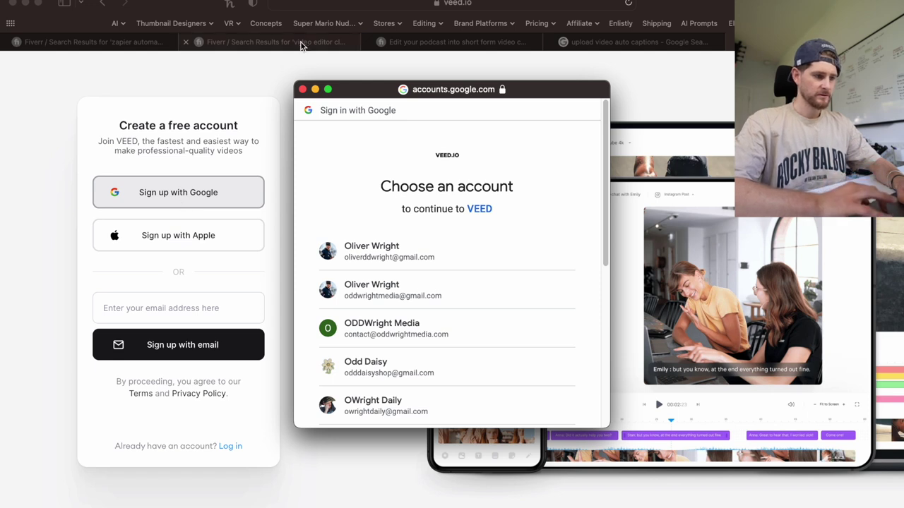
left_click(302, 90)
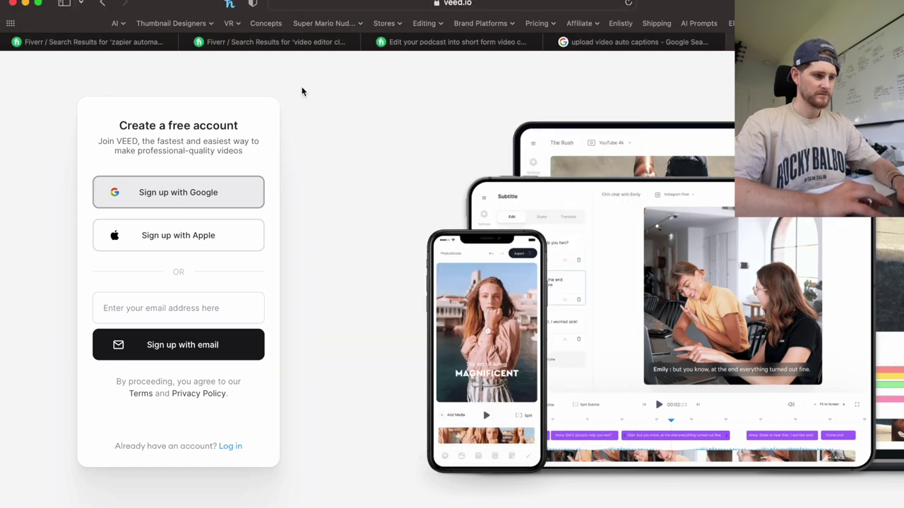
left_click(102, 4)
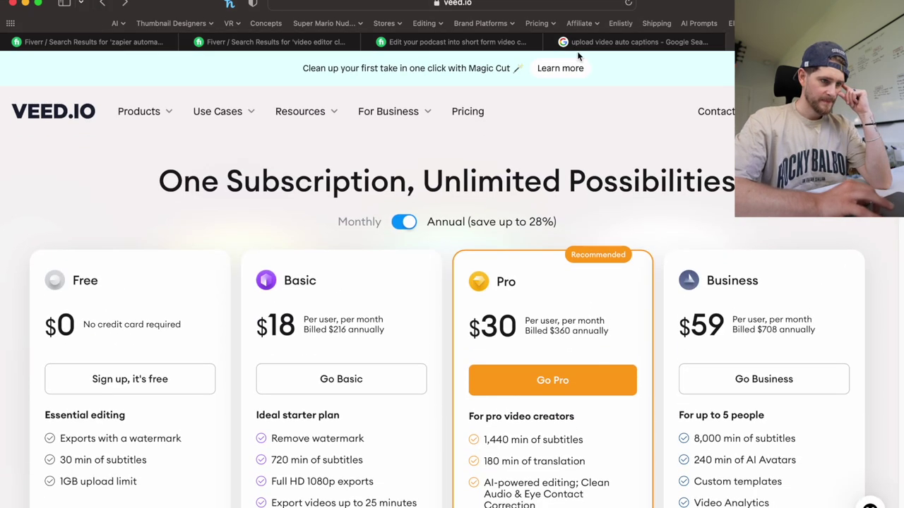
left_click(599, 43)
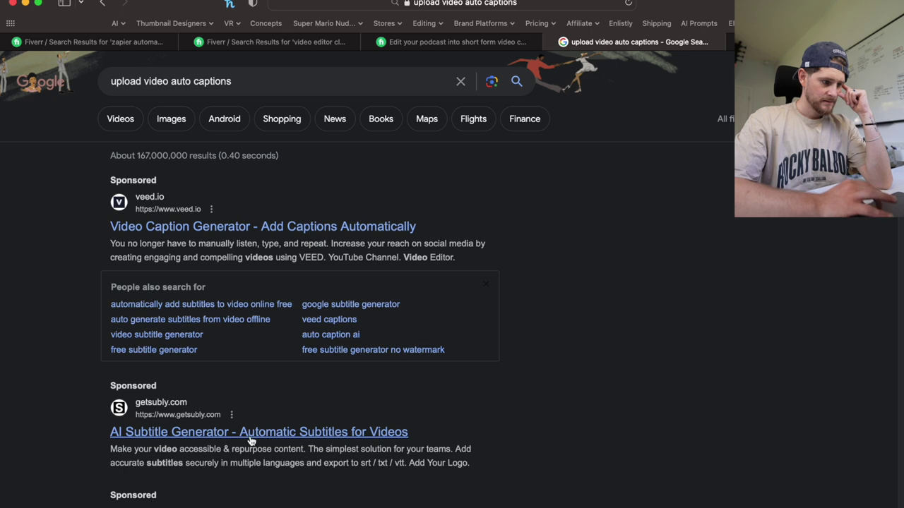
Open the Subly, Rev captions and Descript subtitles results each in a new tab.
right_click(251, 441)
left_click(289, 359)
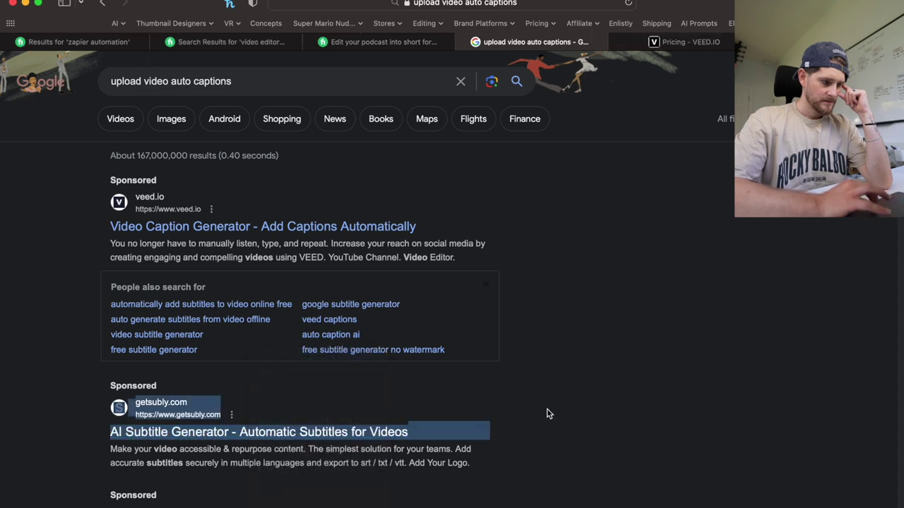
scroll(548, 413, "down", 5)
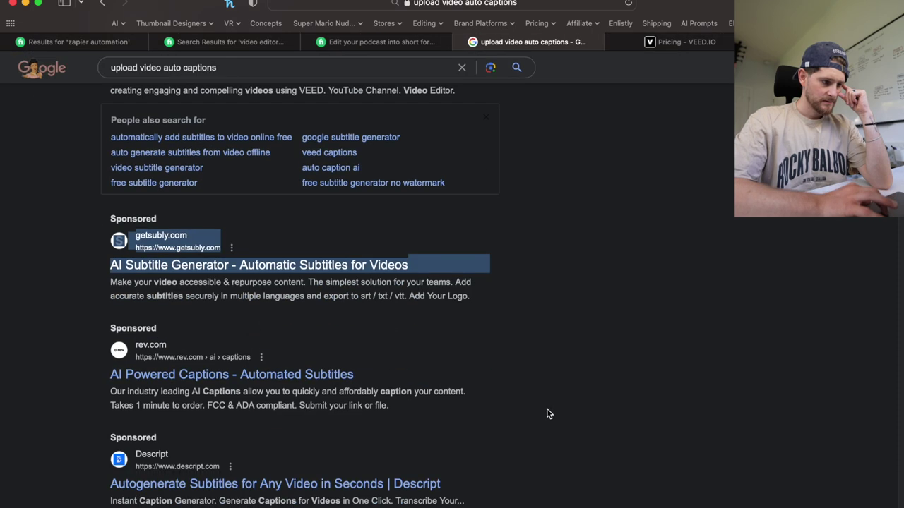
right_click(219, 384)
left_click(237, 356)
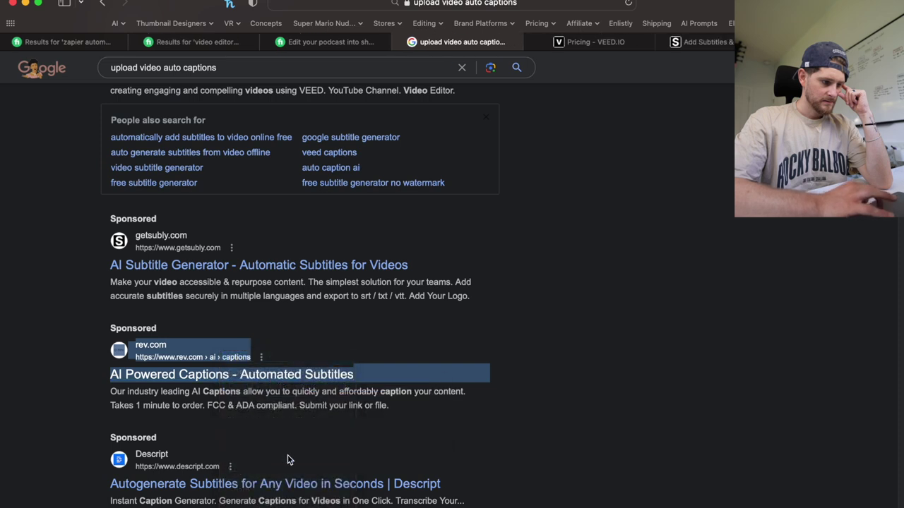
right_click(302, 485)
left_click(329, 356)
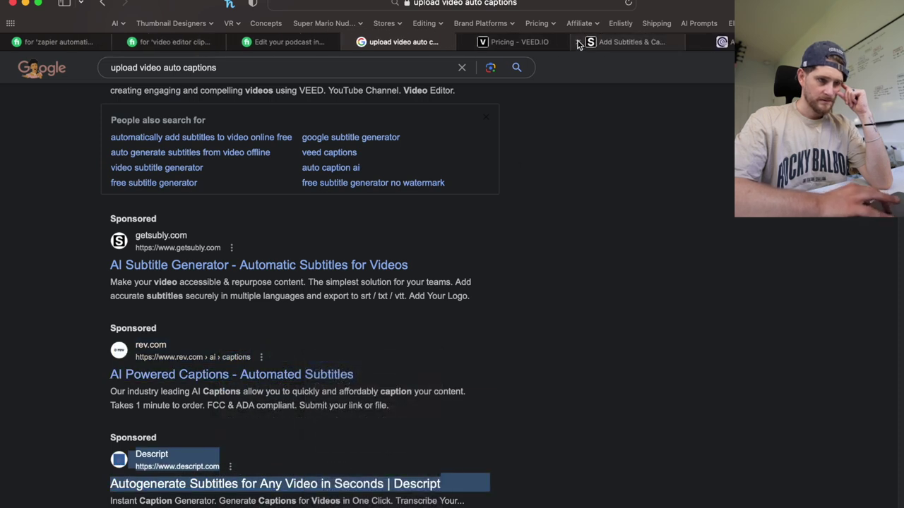
Dismiss the cookie notice on Subly's subtitles page, look it over, then move to Rev's AI Captions tab.
left_click(601, 41)
scroll(642, 235, "down", 3)
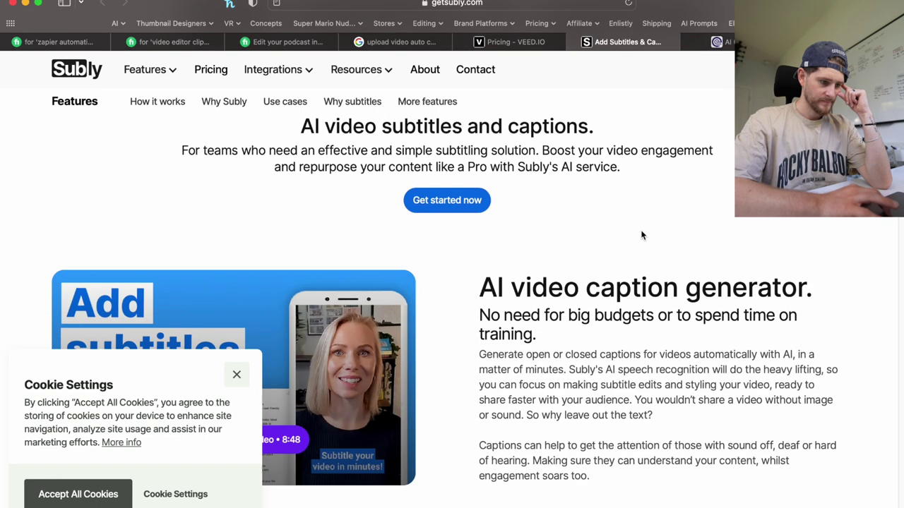
left_click(236, 374)
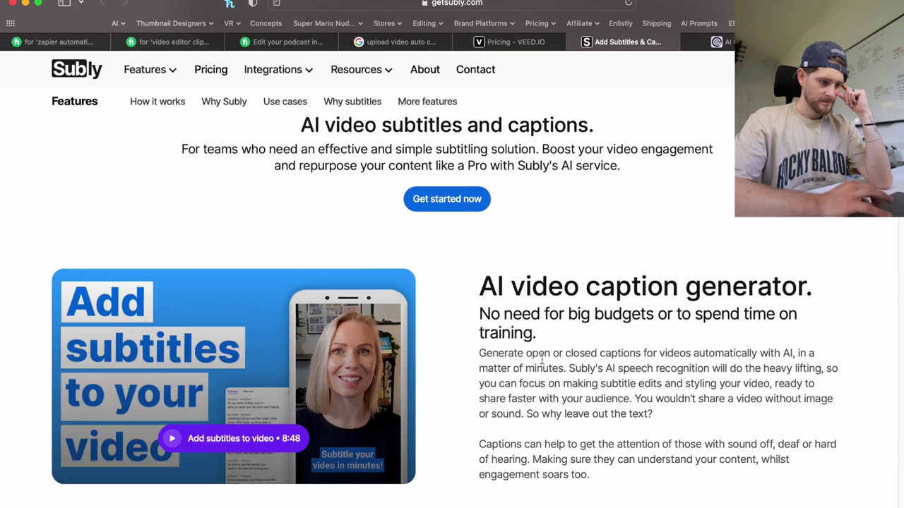
scroll(542, 360, "down", 1)
scroll(542, 360, "down", 15)
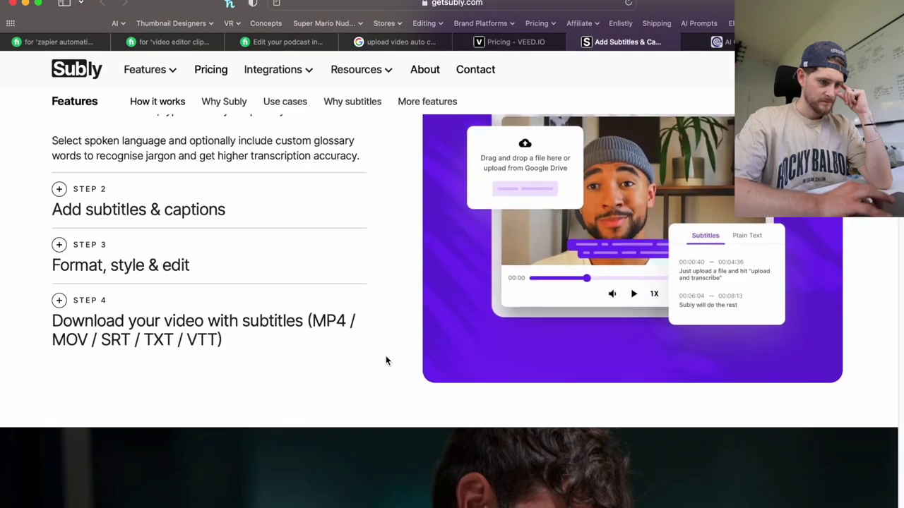
scroll(386, 361, "down", 8)
scroll(385, 361, "up", 15)
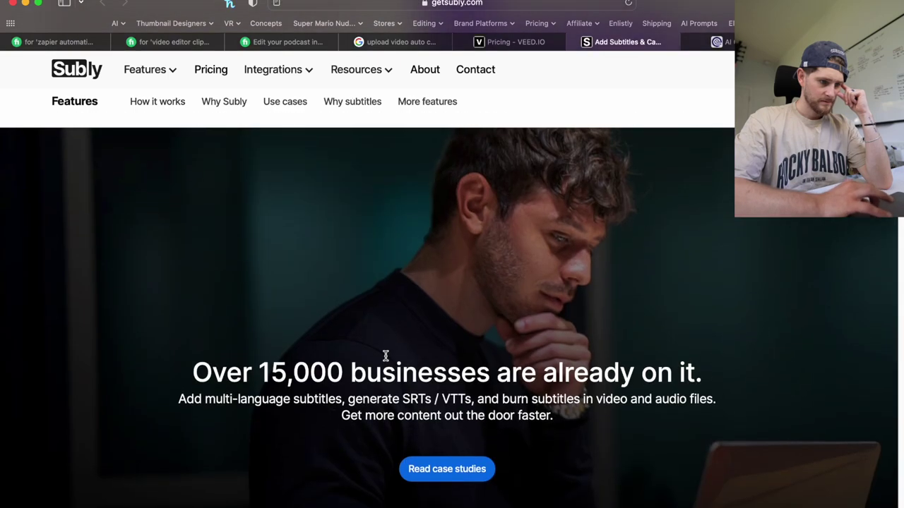
scroll(387, 361, "down", 4)
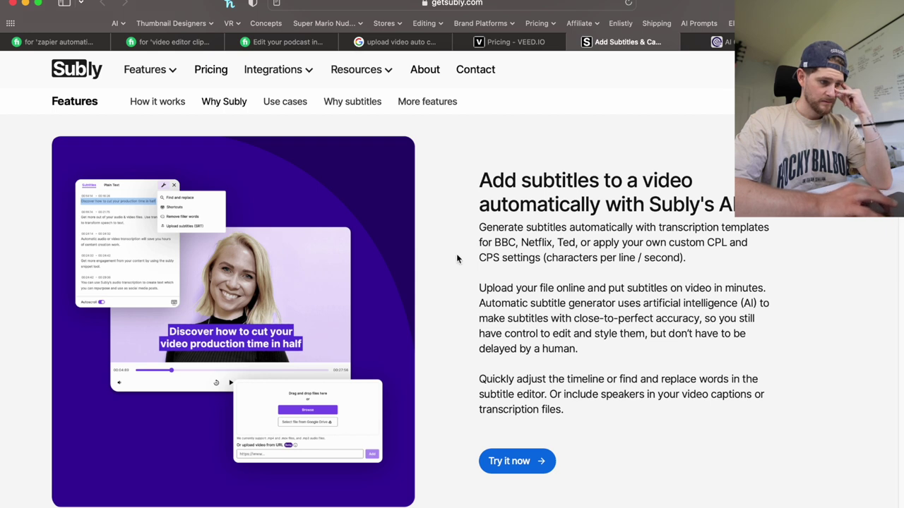
scroll(457, 258, "up", 5)
left_click(728, 42)
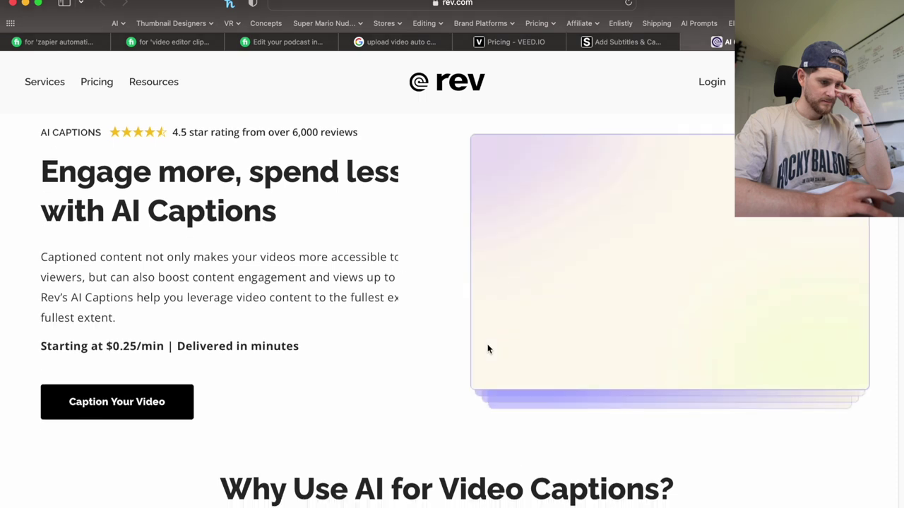
scroll(487, 349, "down", 1)
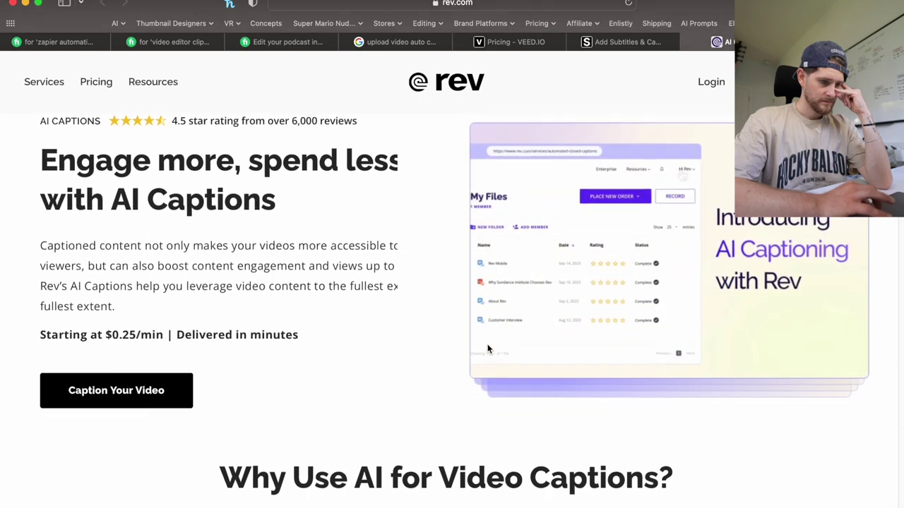
scroll(488, 349, "down", 5)
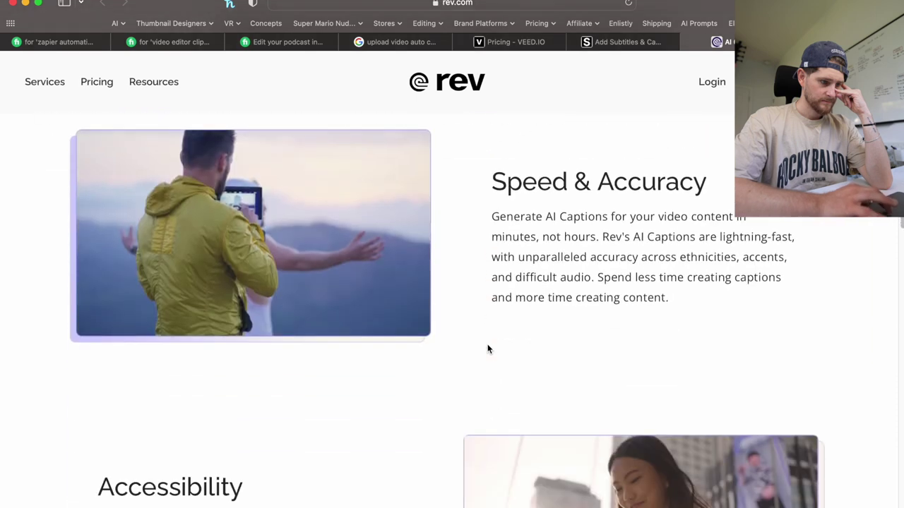
scroll(487, 348, "down", 3)
scroll(404, 361, "down", 6)
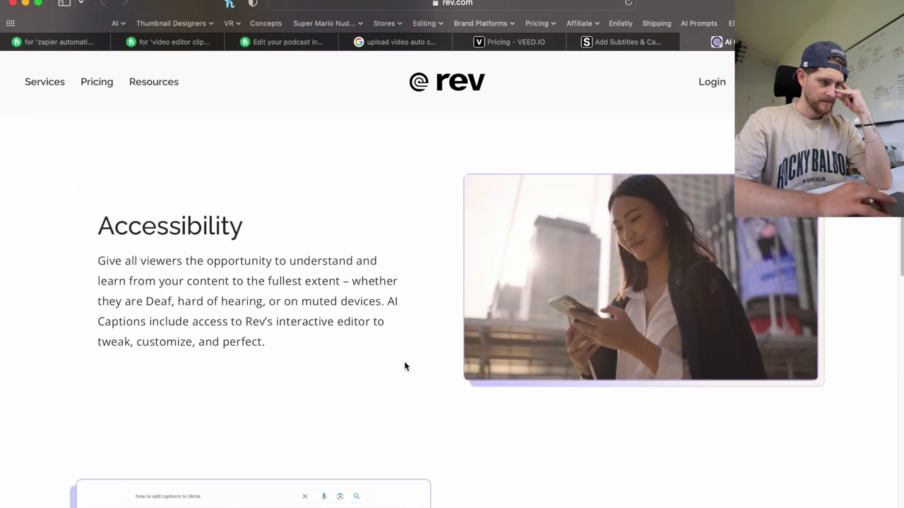
scroll(469, 286, "down", 3)
scroll(469, 286, "down", 10)
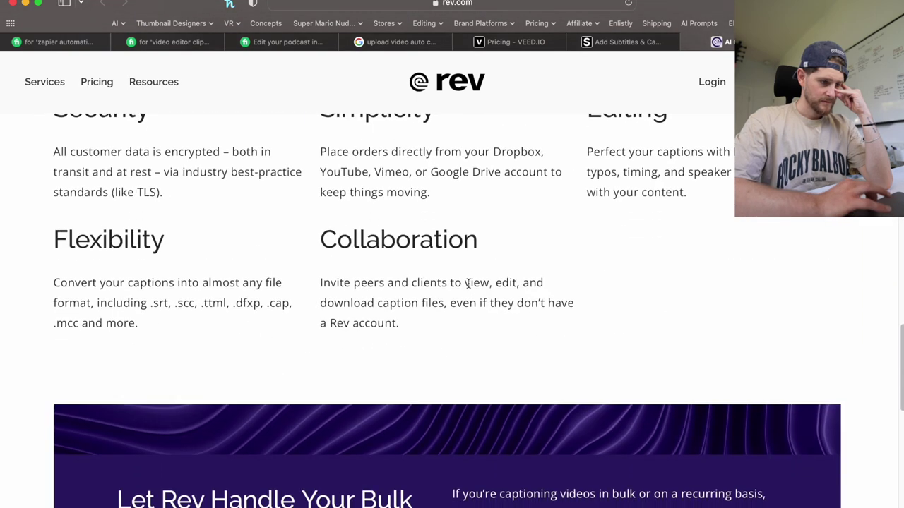
scroll(463, 241, "up", 20)
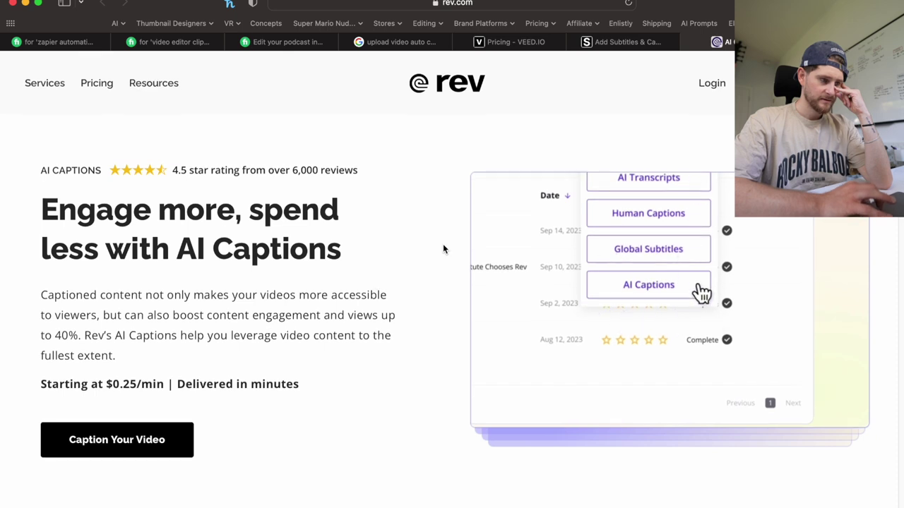
Compare Rev's Pay-As-You-Go rates: AI Transcription $0.25/min, Human Transcription and Captions $1.50/min, Subtitles $5-$12.
left_click(112, 88)
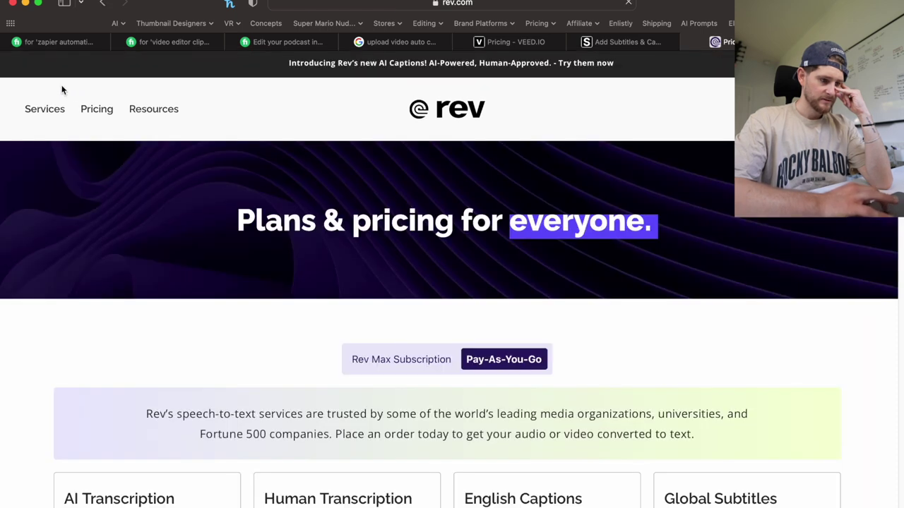
scroll(208, 381, "down", 3)
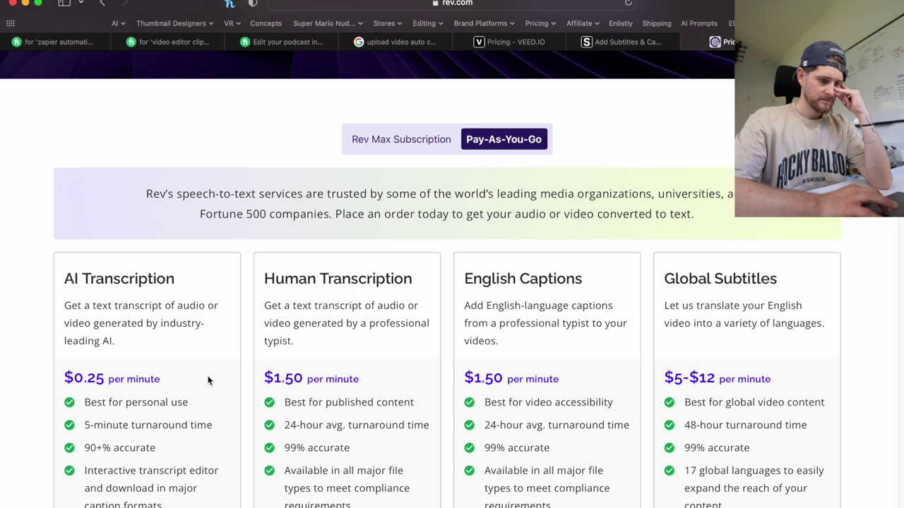
scroll(208, 380, "down", 3)
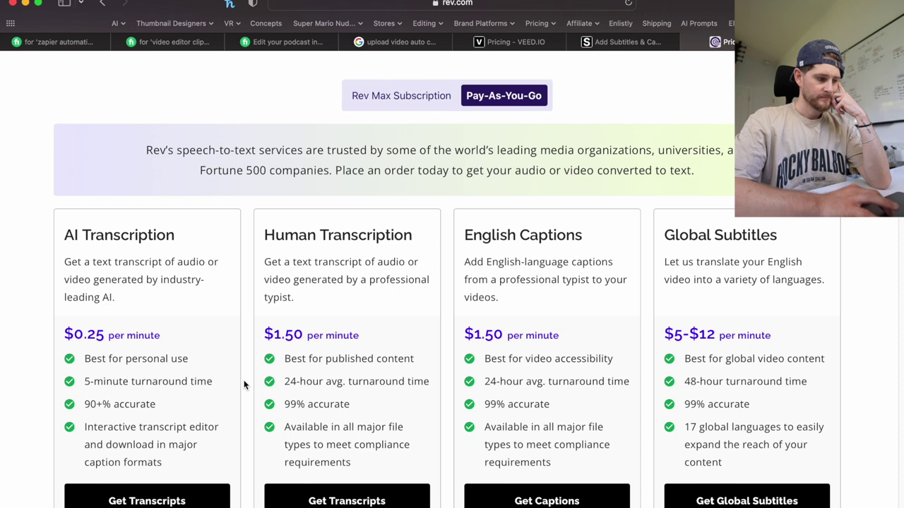
scroll(244, 380, "up", 5)
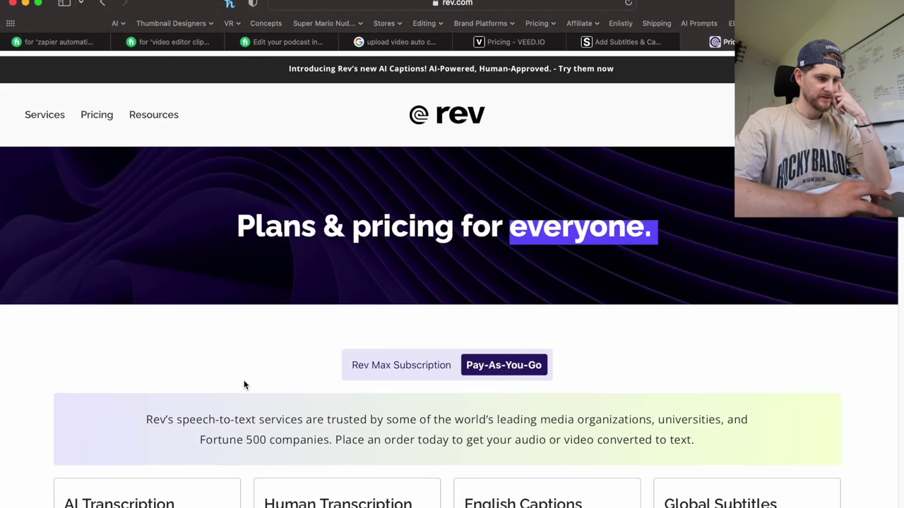
mouse_move(45, 115)
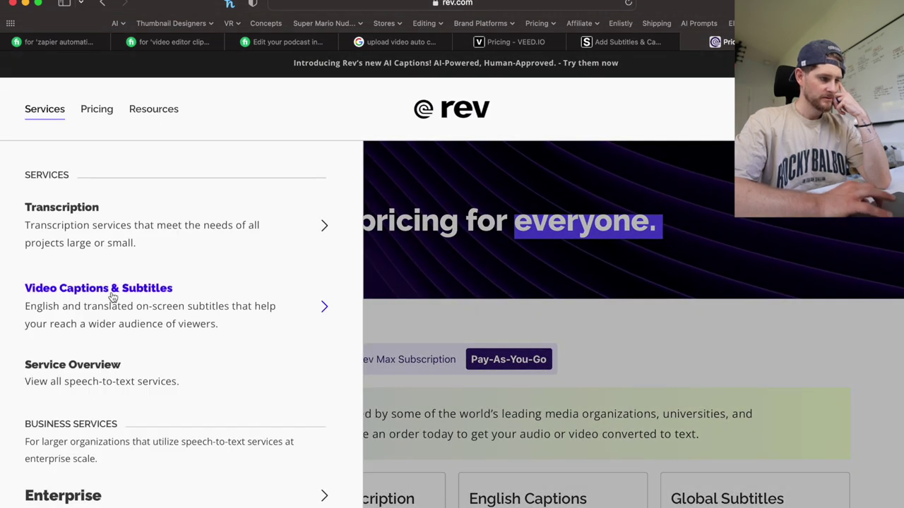
Read through Rev's AI Transcription service page, then close the Rev tab to reveal Descript's subtitles page.
left_click(102, 232)
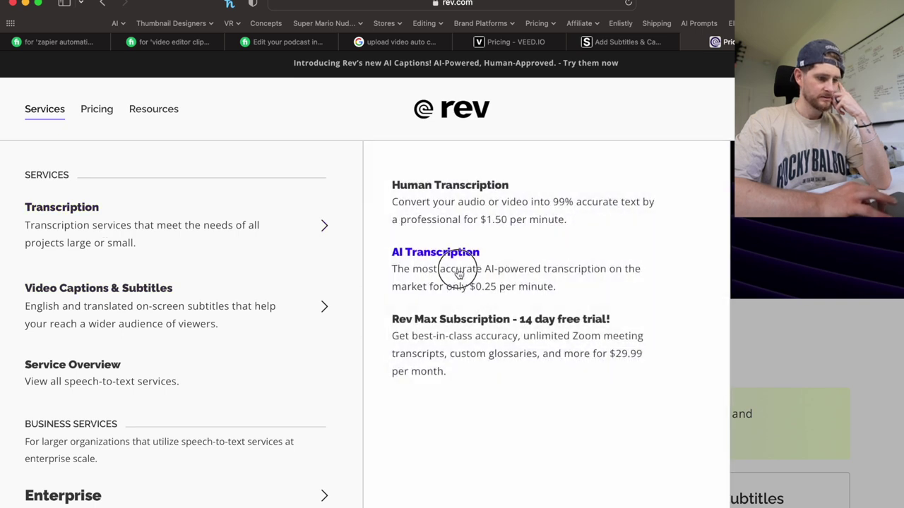
left_click(459, 274)
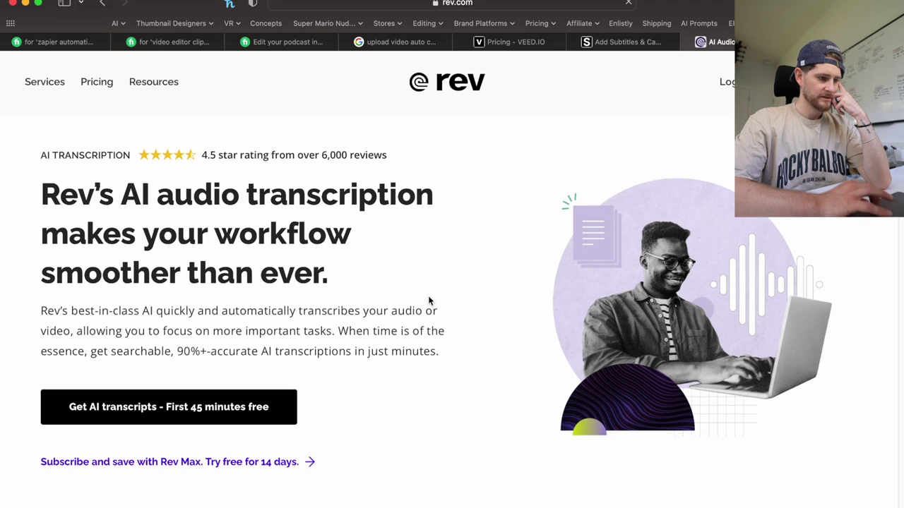
scroll(429, 300, "down", 5)
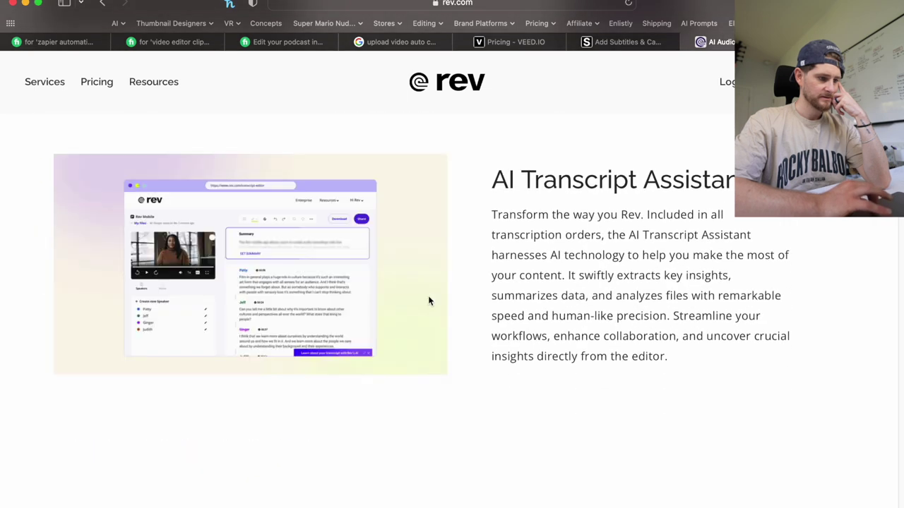
scroll(429, 301, "down", 5)
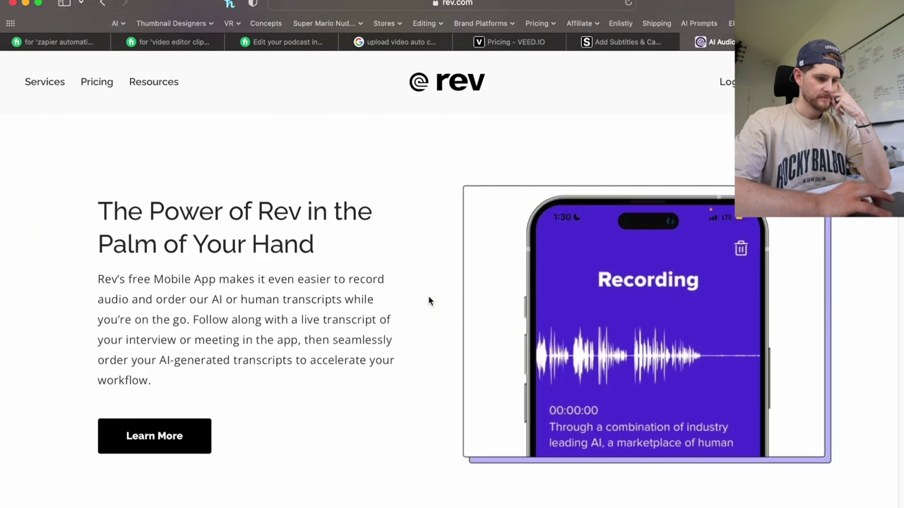
scroll(429, 301, "down", 5)
scroll(457, 291, "down", 5)
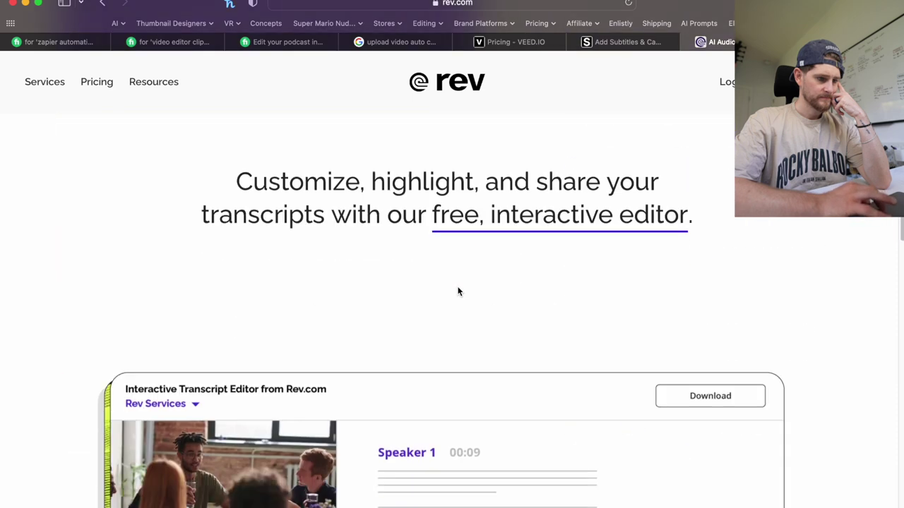
scroll(458, 291, "up", 5)
scroll(457, 291, "down", 3)
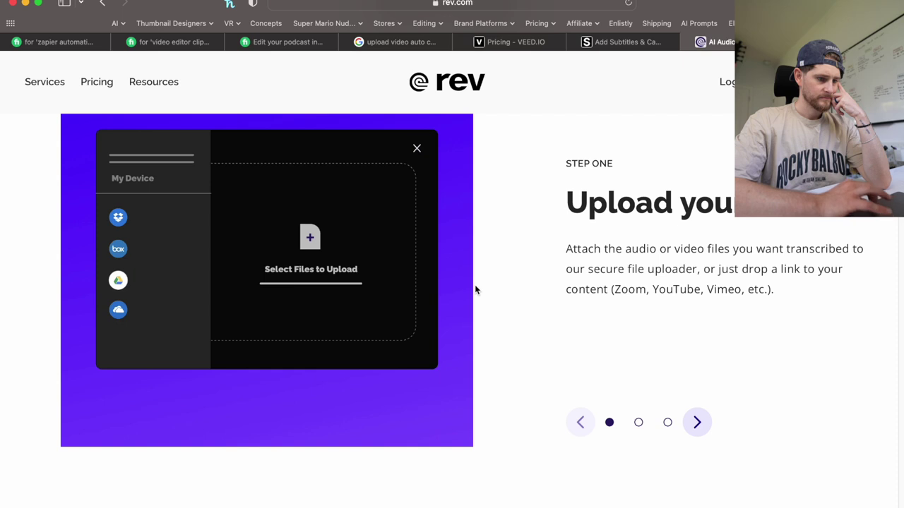
scroll(475, 288, "down", 1)
scroll(474, 285, "down", 5)
scroll(739, 332, "down", 1)
scroll(739, 332, "down", 1)
scroll(738, 332, "down", 10)
scroll(738, 333, "down", 15)
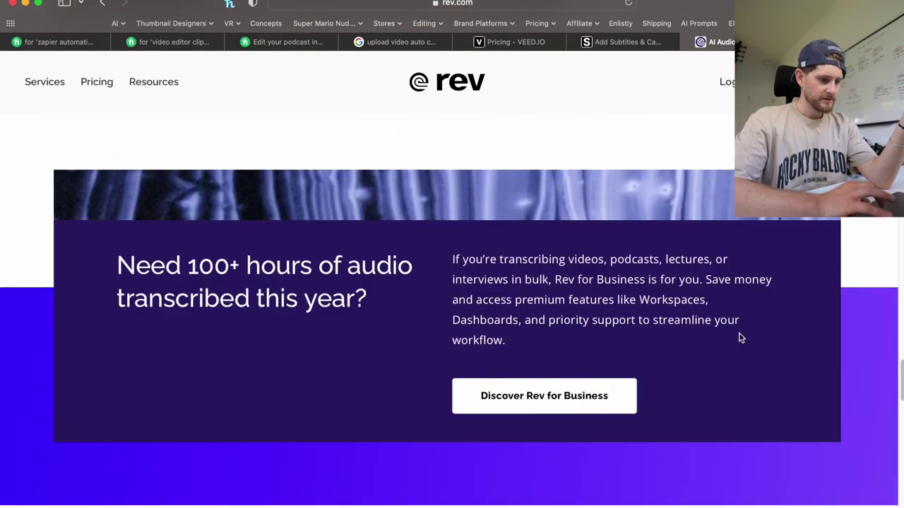
scroll(738, 334, "up", 20)
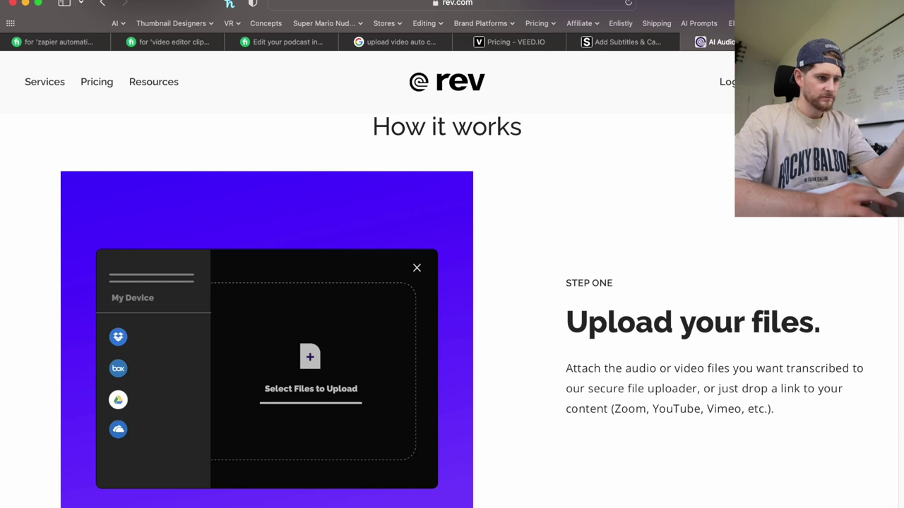
scroll(690, 134, "up", 10)
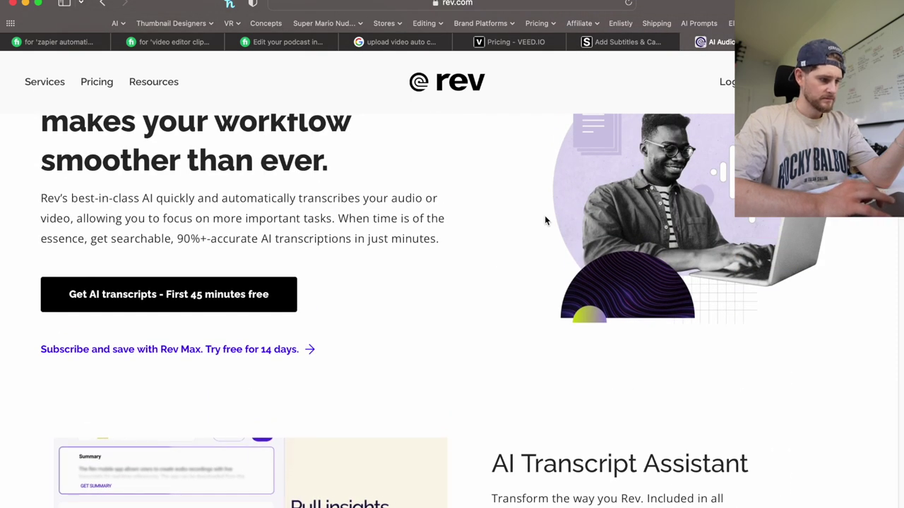
scroll(545, 221, "up", 3)
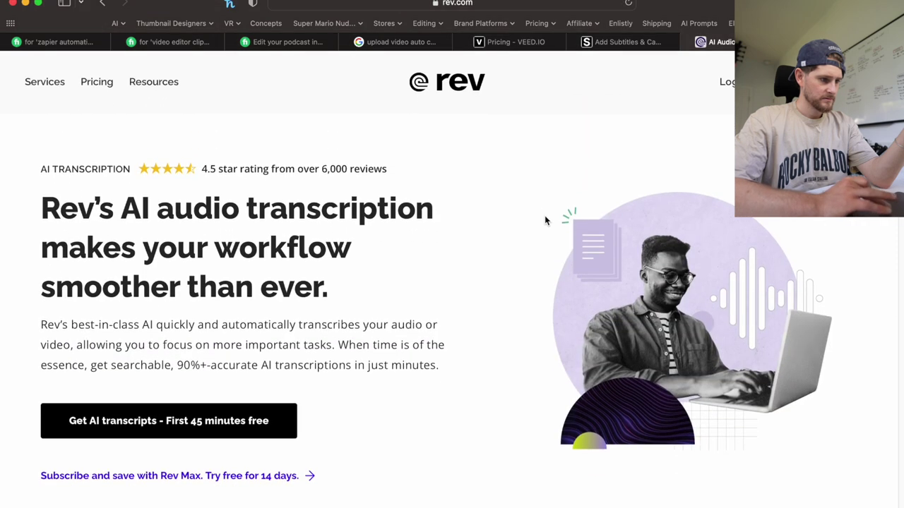
left_click(691, 44)
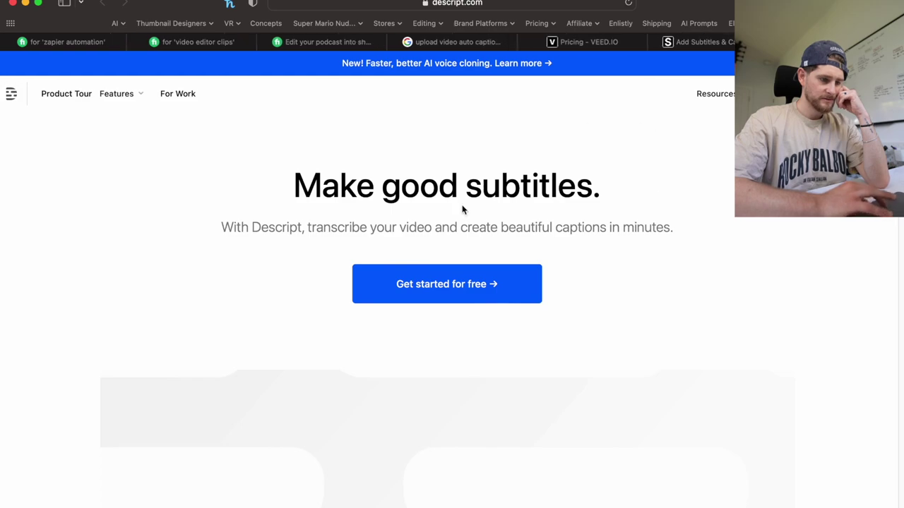
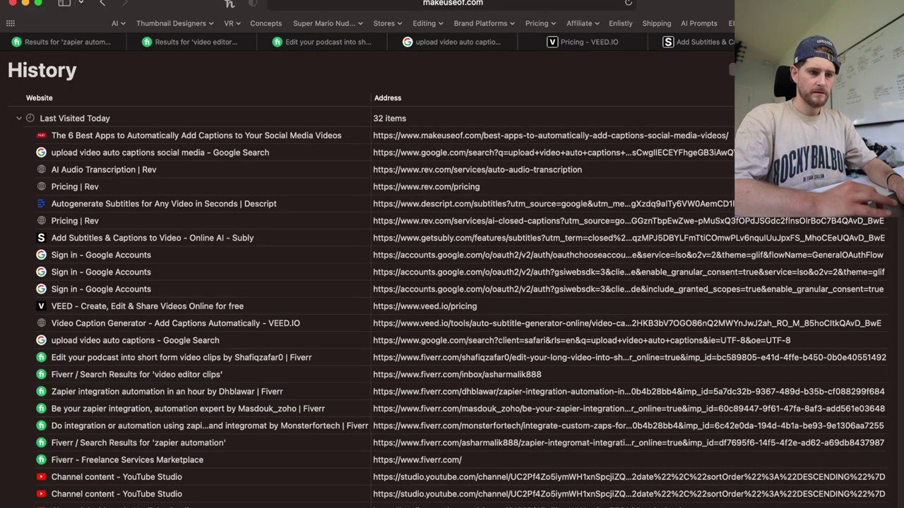
Search Safari history for 'caption' and open the Submagic homepage in a new tab.
type("caption")
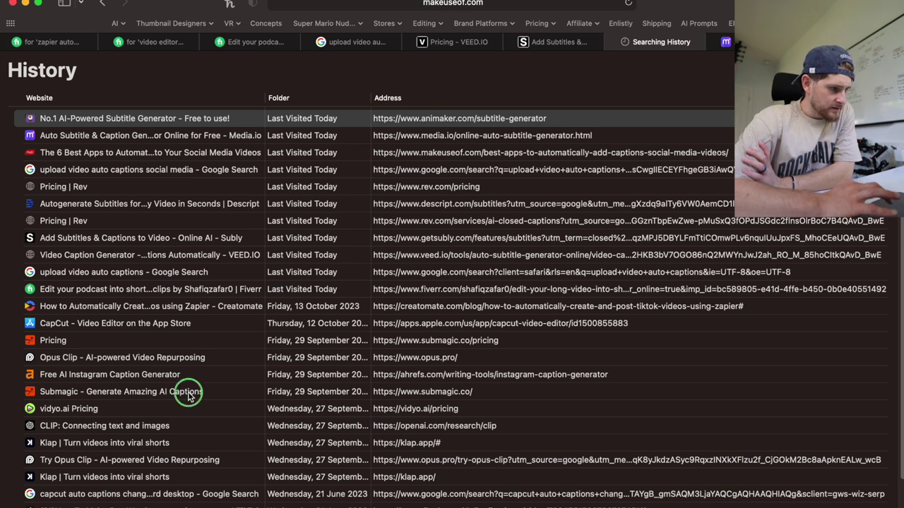
right_click(189, 391)
left_click(221, 400)
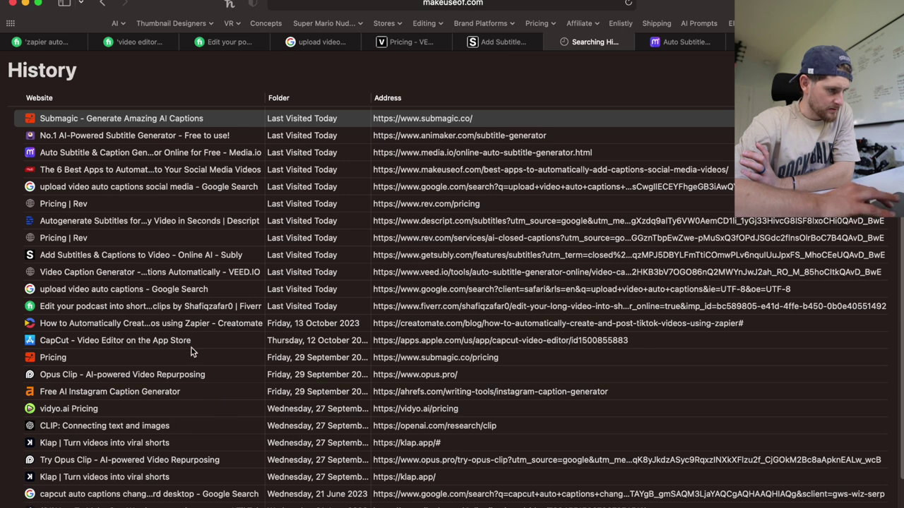
key("Return")
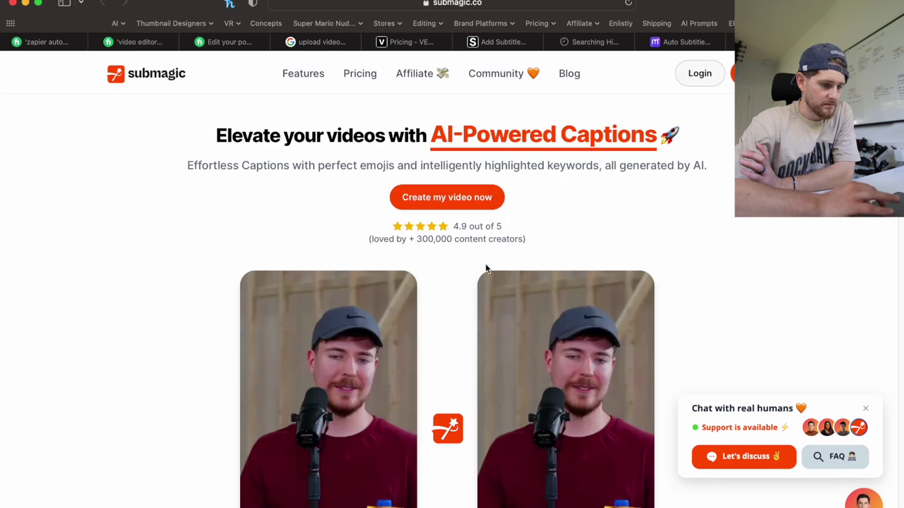
Look over Submagic's monthly plan prices and features, then go to the login page.
scroll(455, 387, "down", 2)
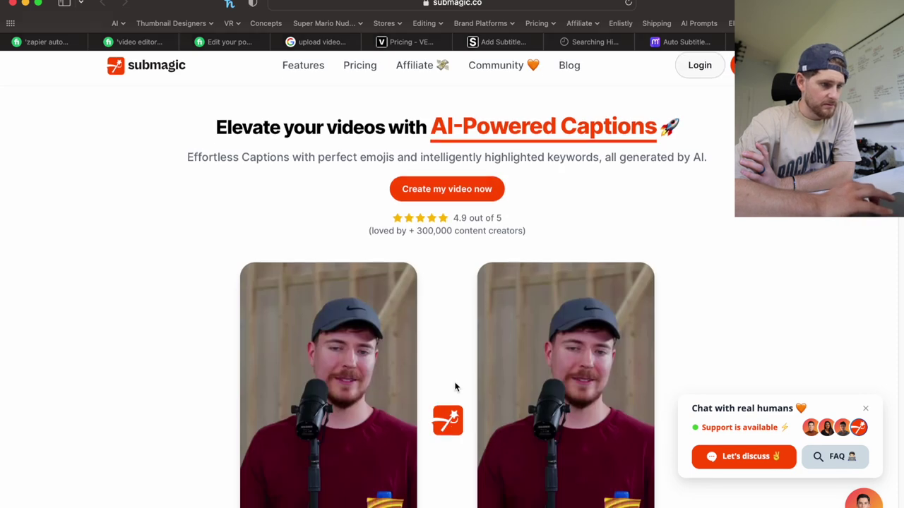
scroll(454, 388, "down", 5)
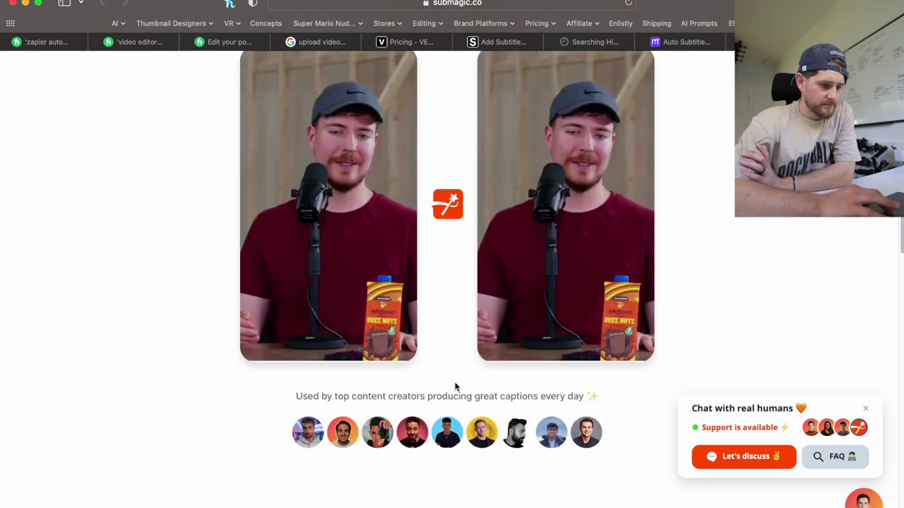
scroll(454, 388, "up", 6)
left_click(365, 76)
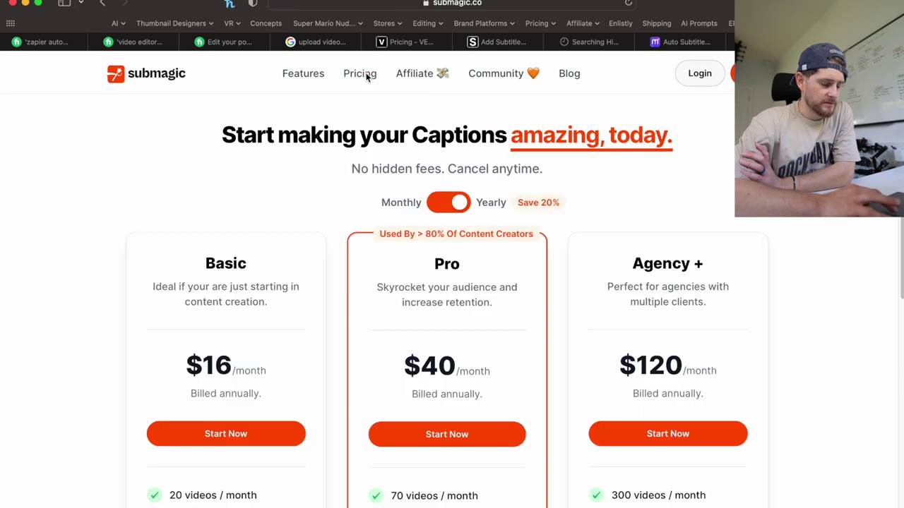
scroll(333, 402, "down", 3)
scroll(325, 418, "down", 1)
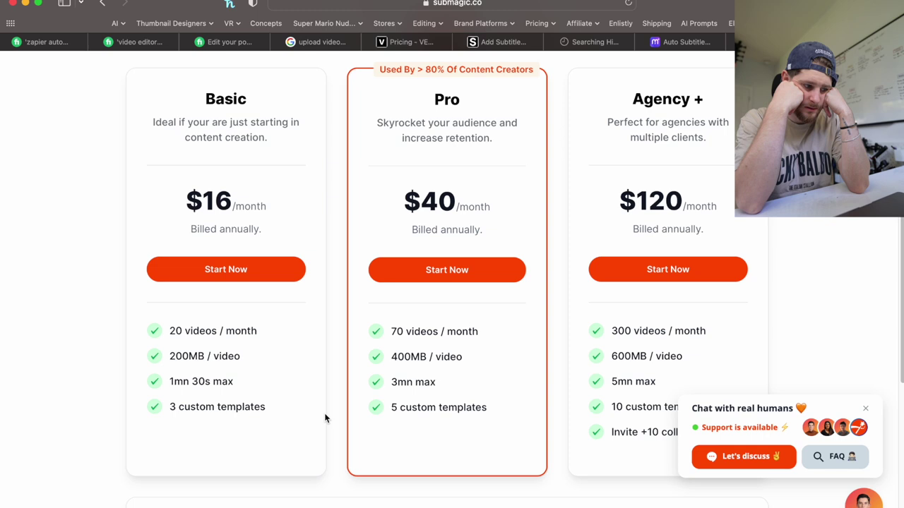
scroll(325, 419, "up", 3)
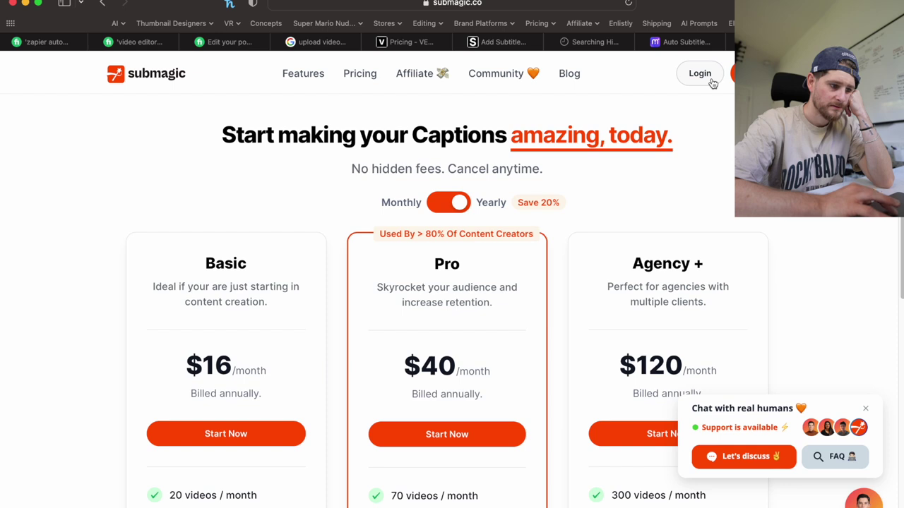
scroll(367, 283, "down", 4)
scroll(452, 282, "down", 4)
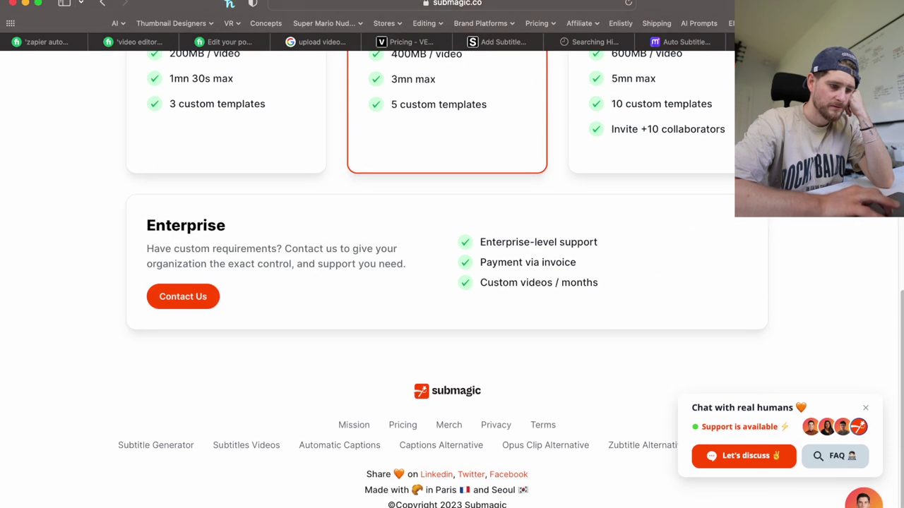
scroll(700, 74, "up", 8)
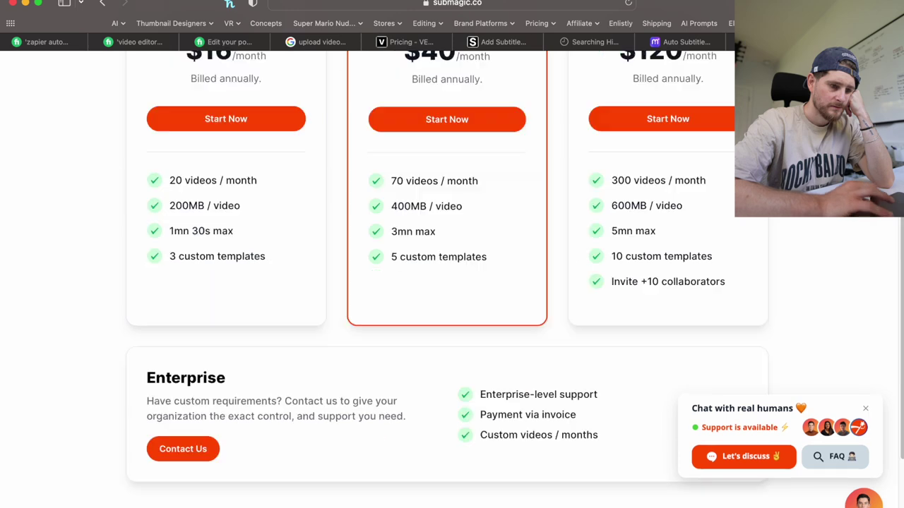
left_click(700, 74)
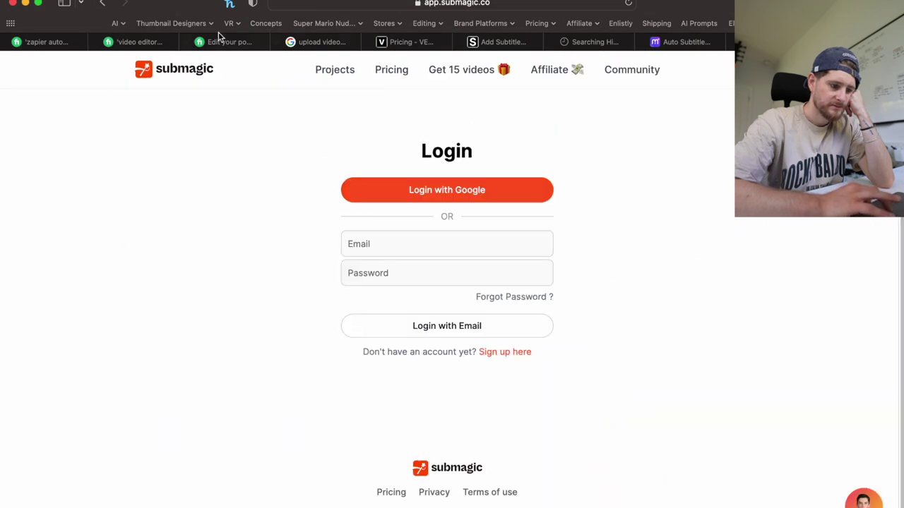
Switch to the sign-up form and enter a Gmail address.
left_click(503, 351)
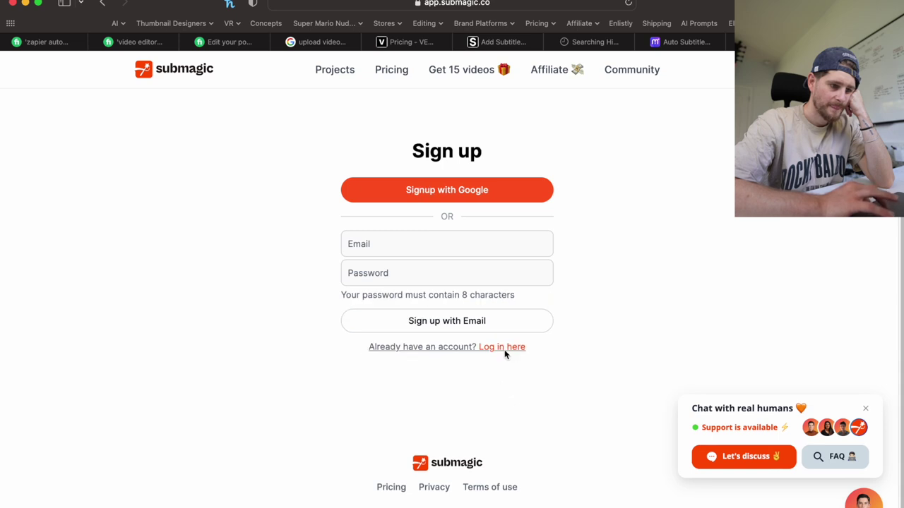
left_click(521, 347)
left_click(522, 352)
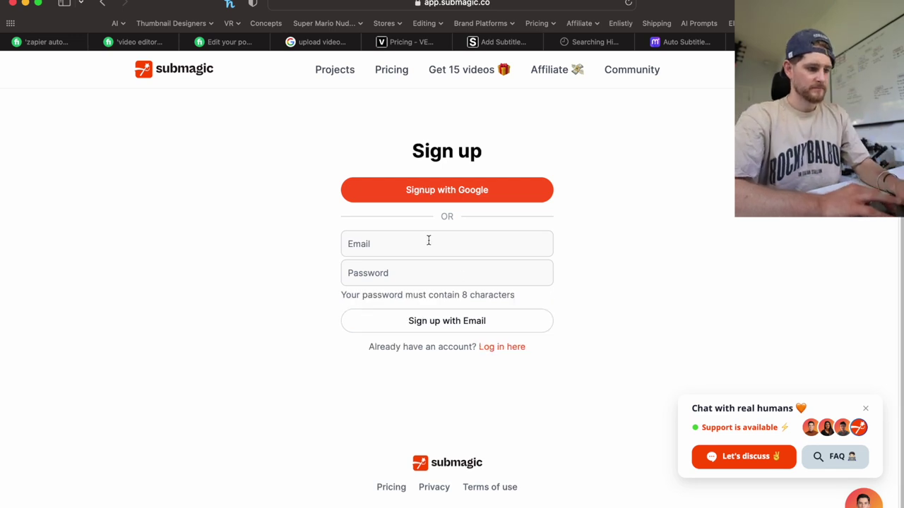
left_click(417, 245)
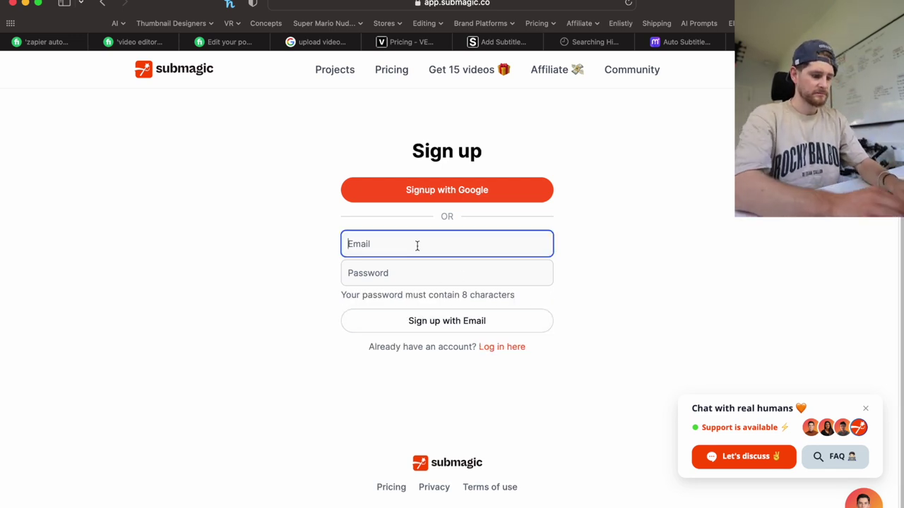
key("Tab")
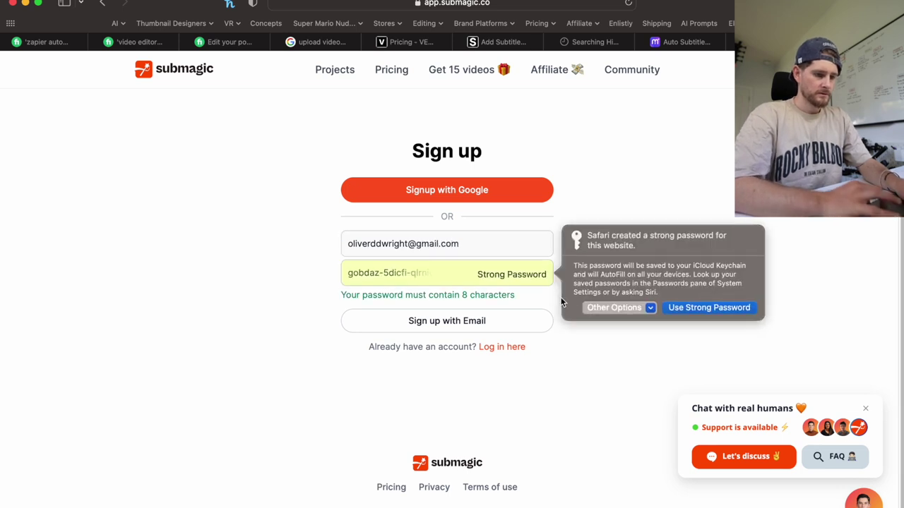
Set a custom password and submit the e-mail sign-up, retrying with an edited password.
left_click(630, 305)
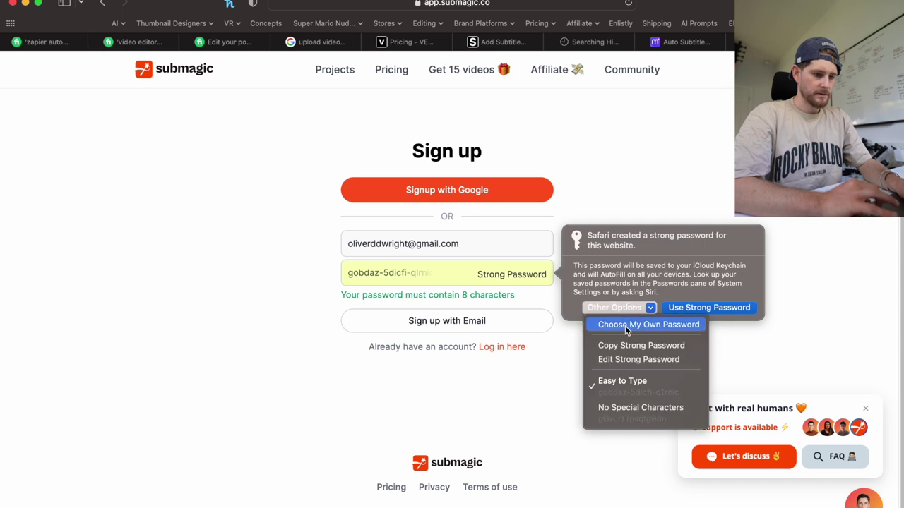
left_click(625, 325)
type("•••••••••")
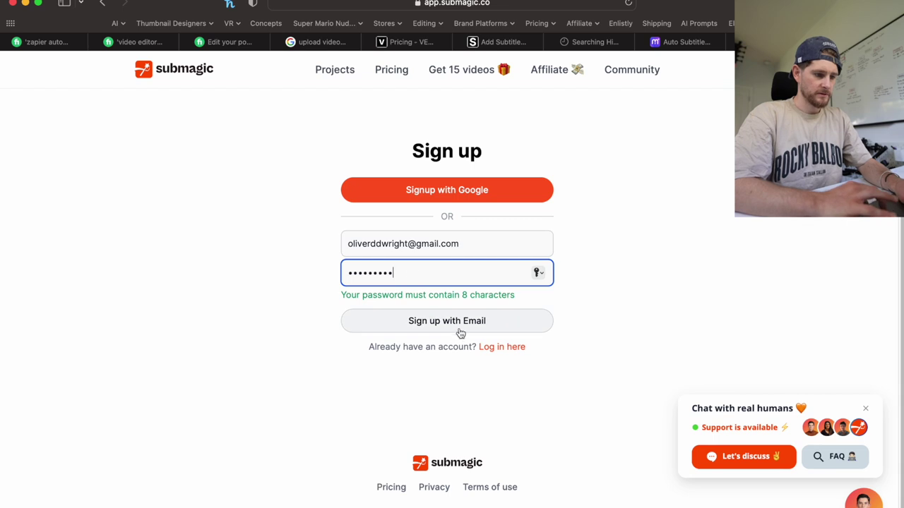
left_click(460, 331)
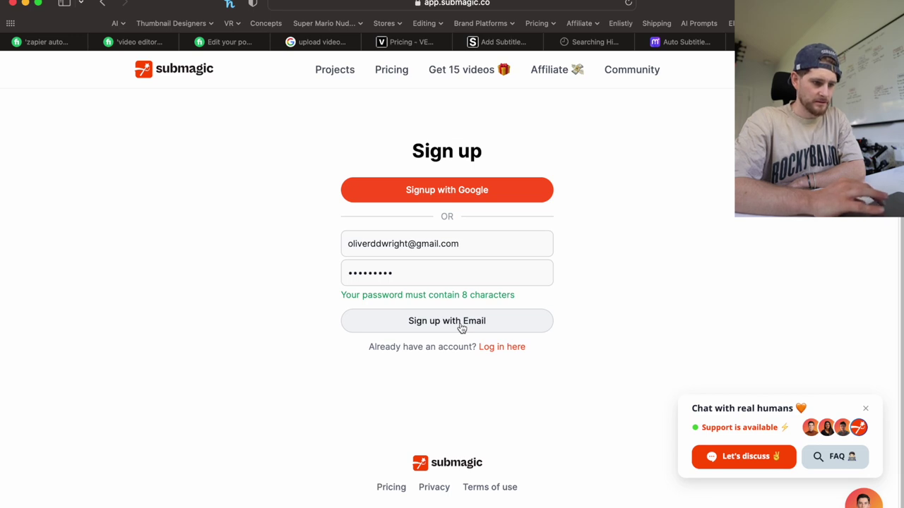
left_click(444, 277)
type("1")
left_click(462, 327)
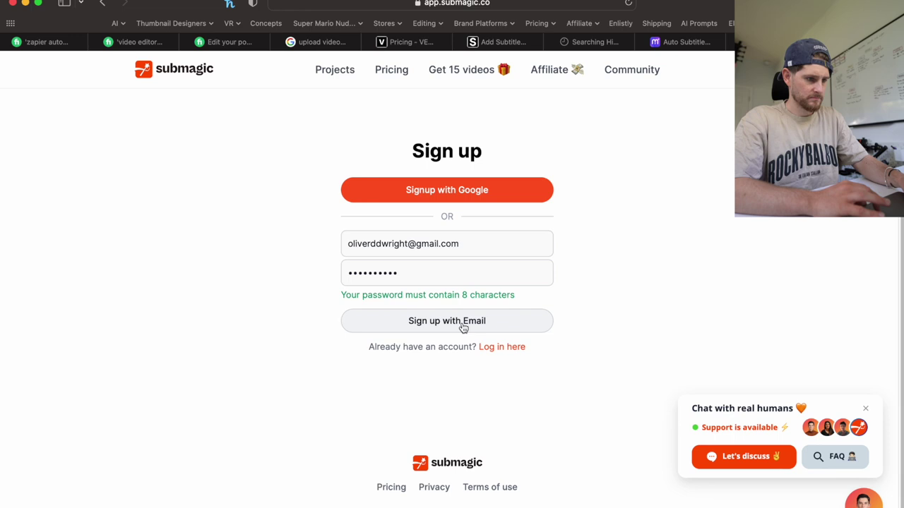
Sign up with Google instead, skip saving the password, opt out of tips e-mails, and get started.
left_click(464, 188)
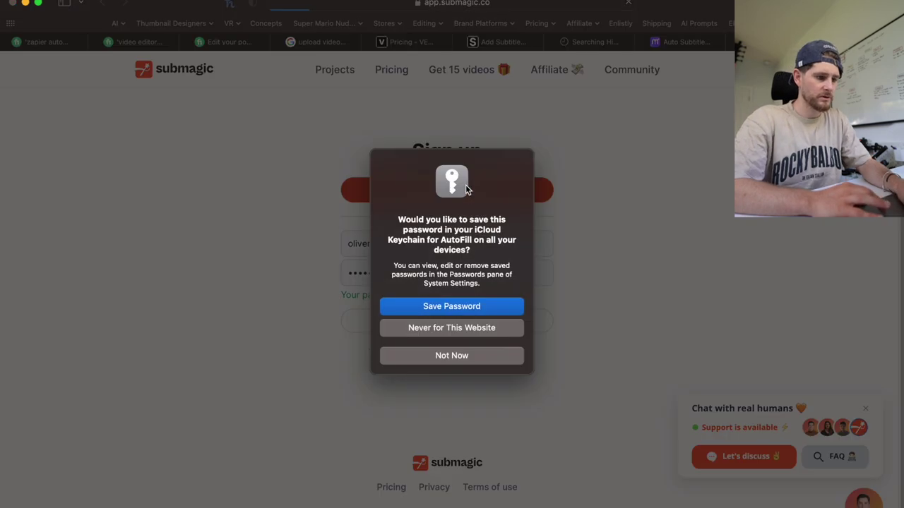
left_click(462, 356)
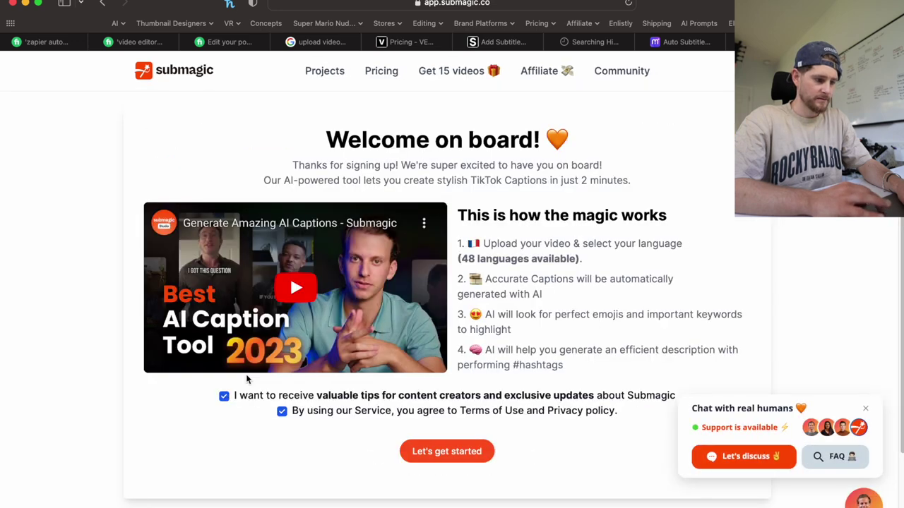
left_click(224, 396)
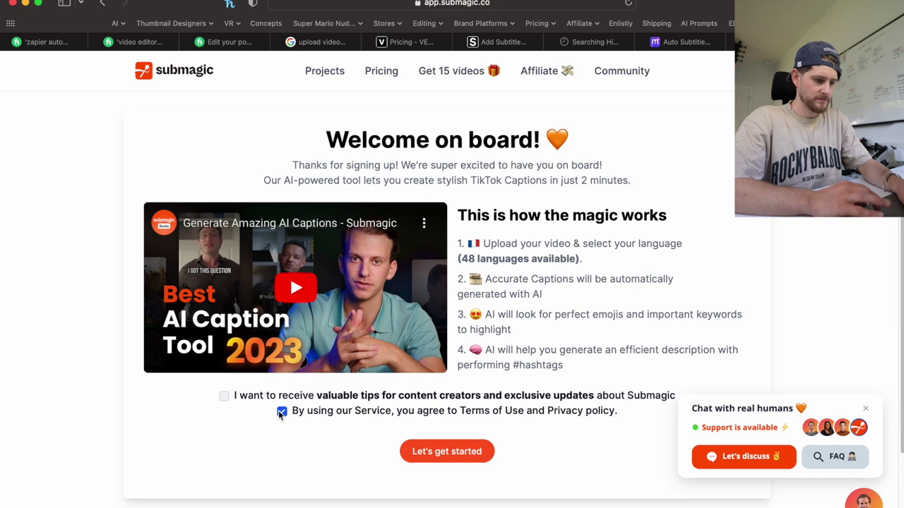
left_click(460, 452)
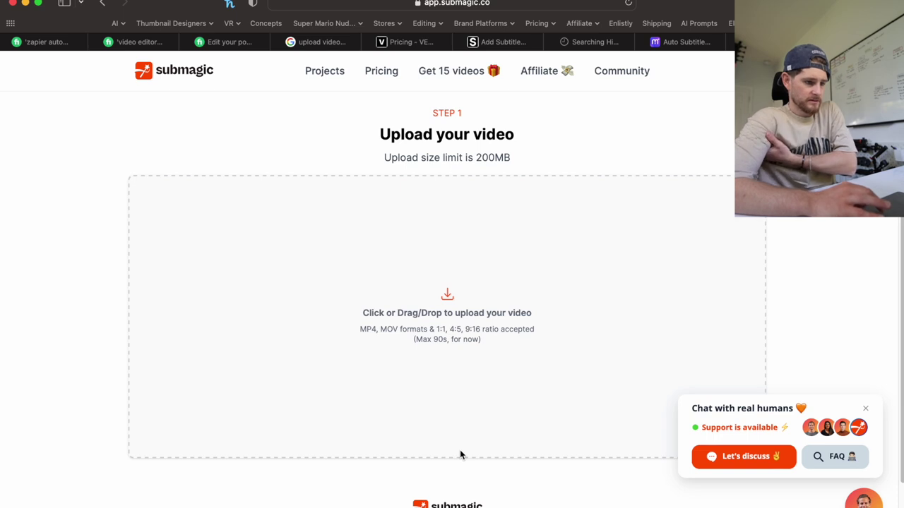
Browse the SanDisk 2 day folders and open the Template library in 003 - Side Quest Day 09/28/23.
left_click(67, 500)
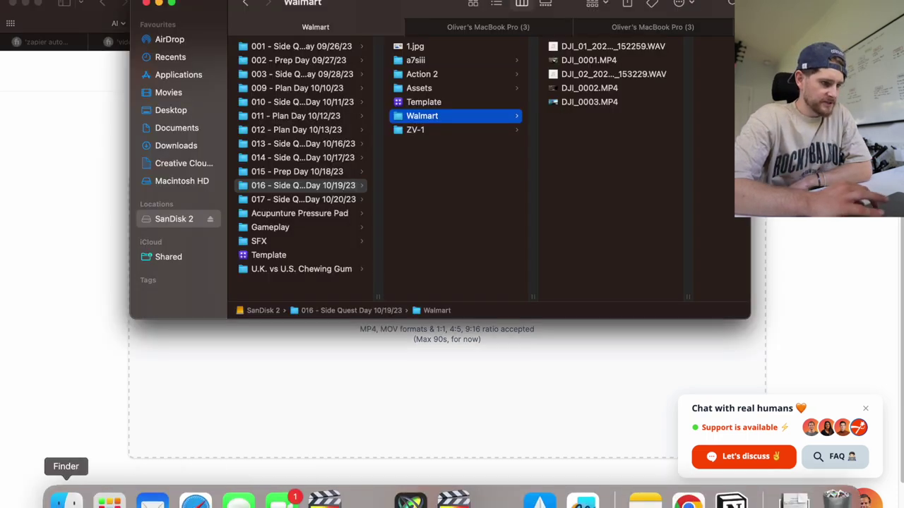
left_click(301, 103)
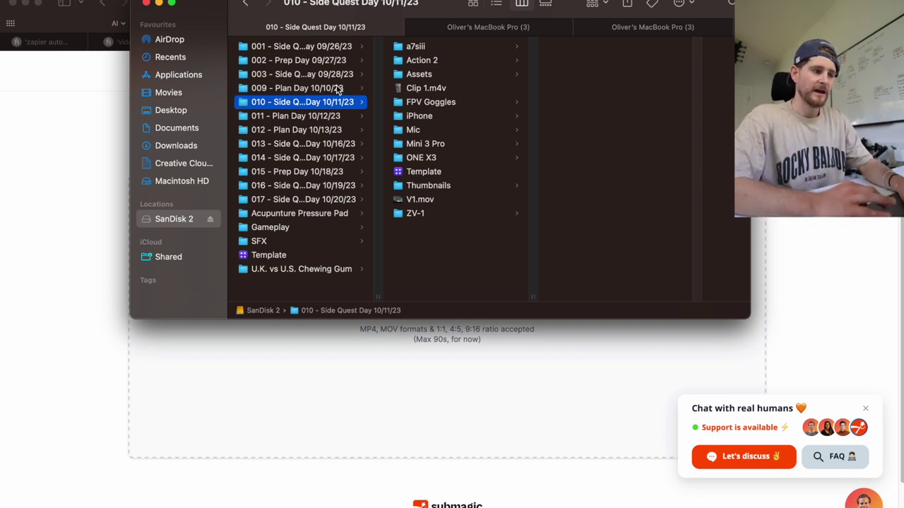
left_click(313, 62)
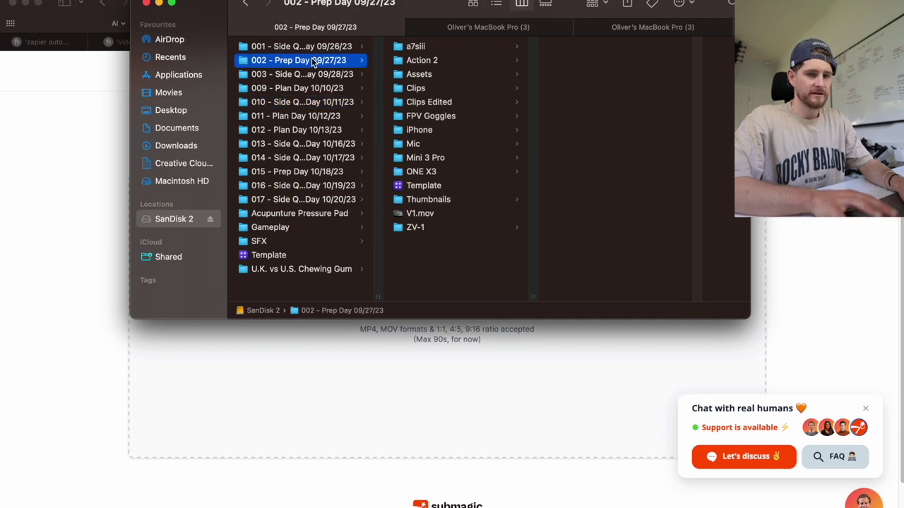
left_click(310, 74)
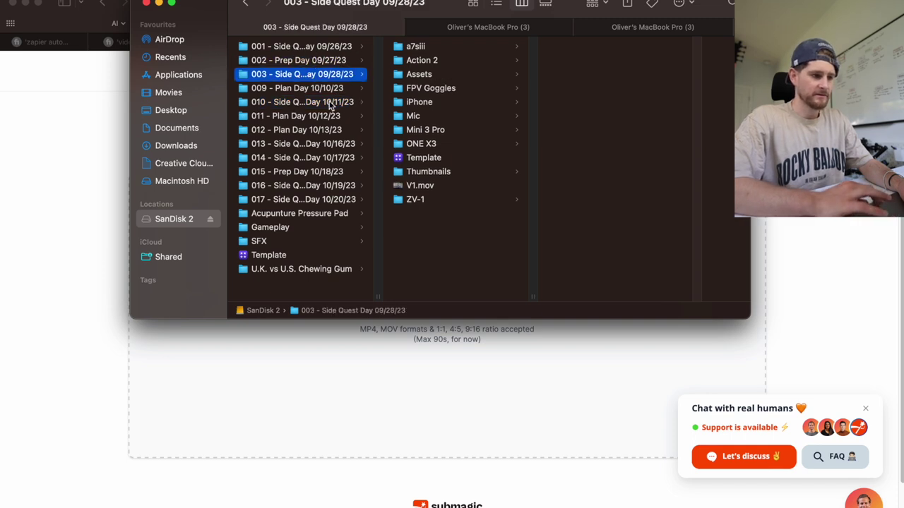
left_click(312, 62)
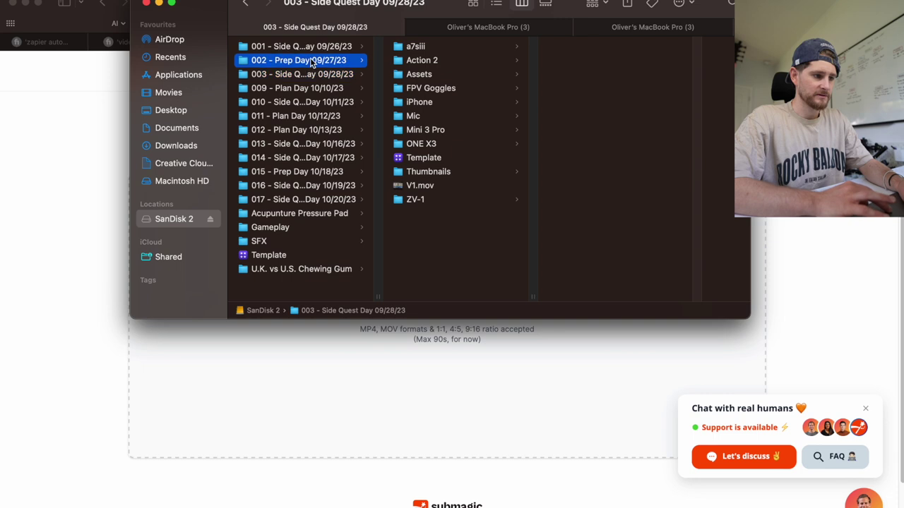
left_click(310, 74)
left_click(459, 157)
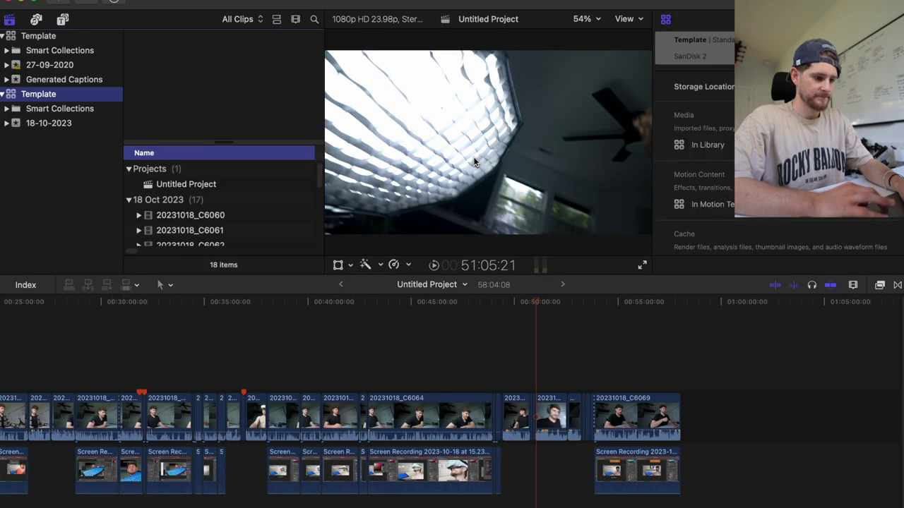
Open the 1080 Template long edit project in the timeline.
left_click(77, 36)
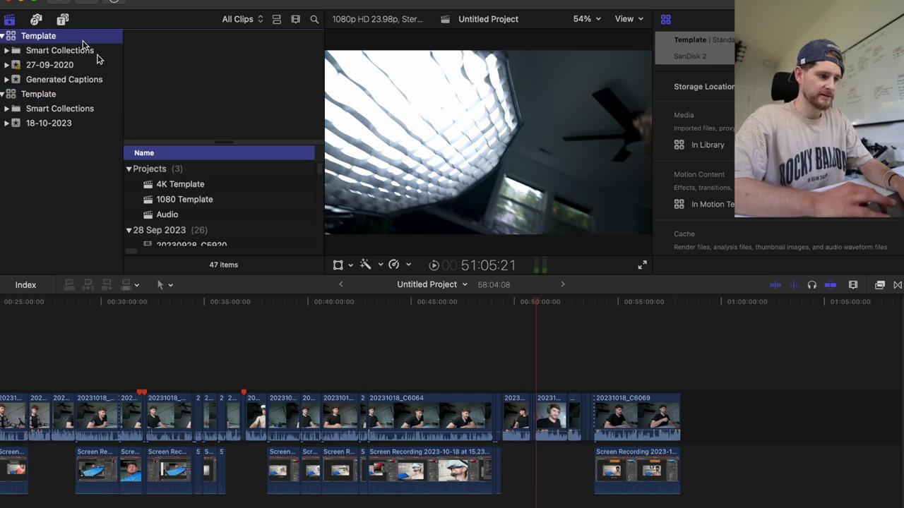
left_click(169, 217)
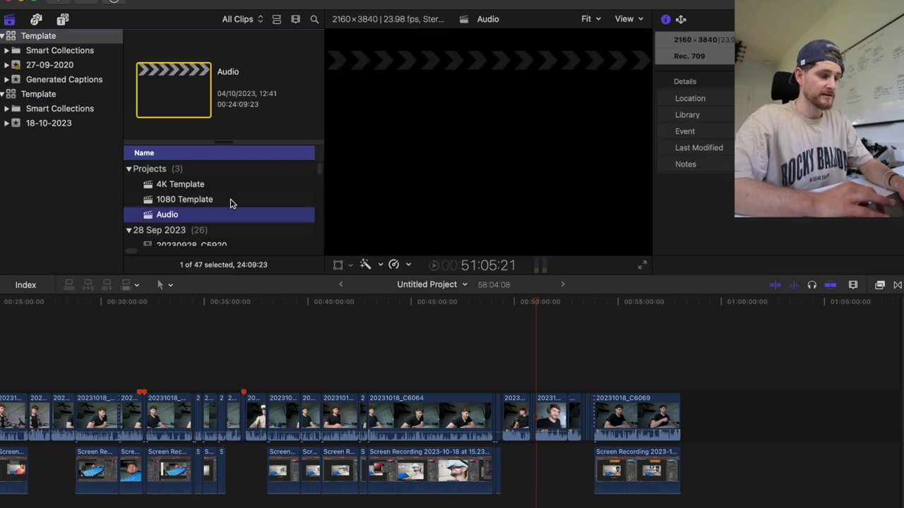
left_click(230, 202)
double_click(230, 202)
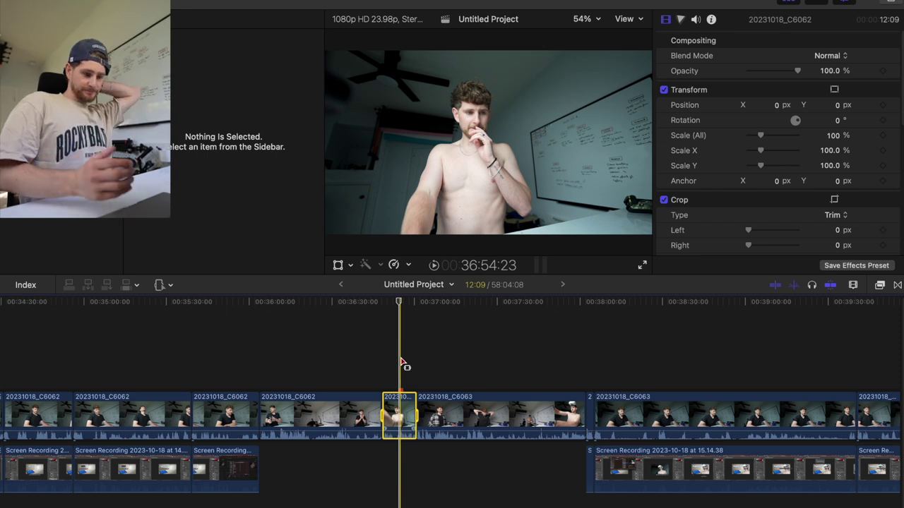
Switch to the Select tool, show the Inspector, and list the timeline's tagged moments in the Index.
key("a")
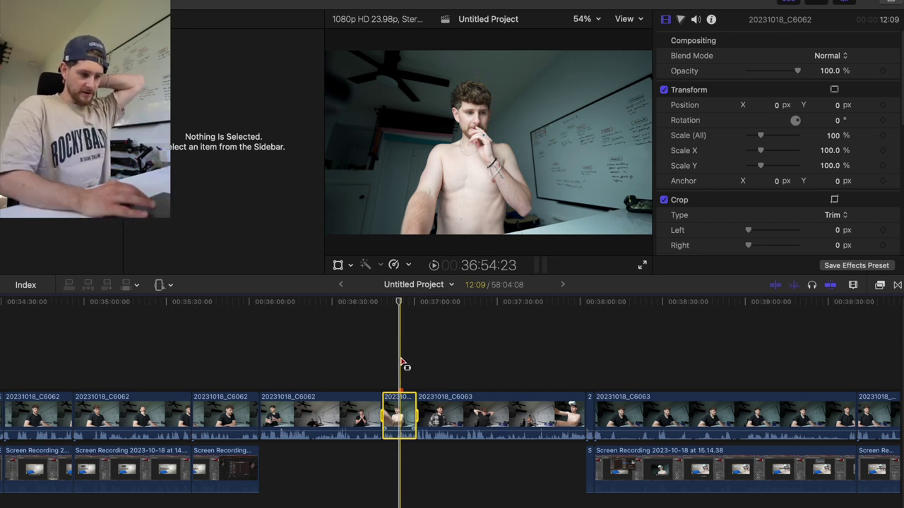
key("super+4")
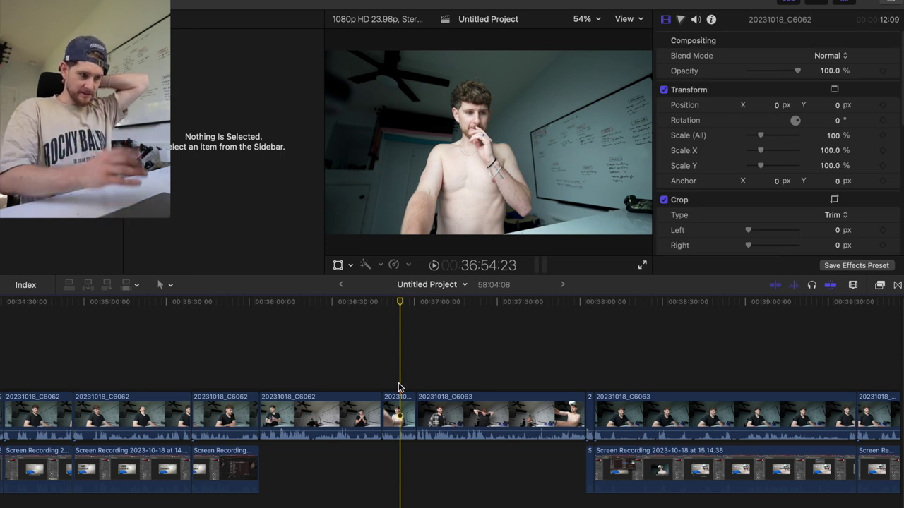
left_click(25, 285)
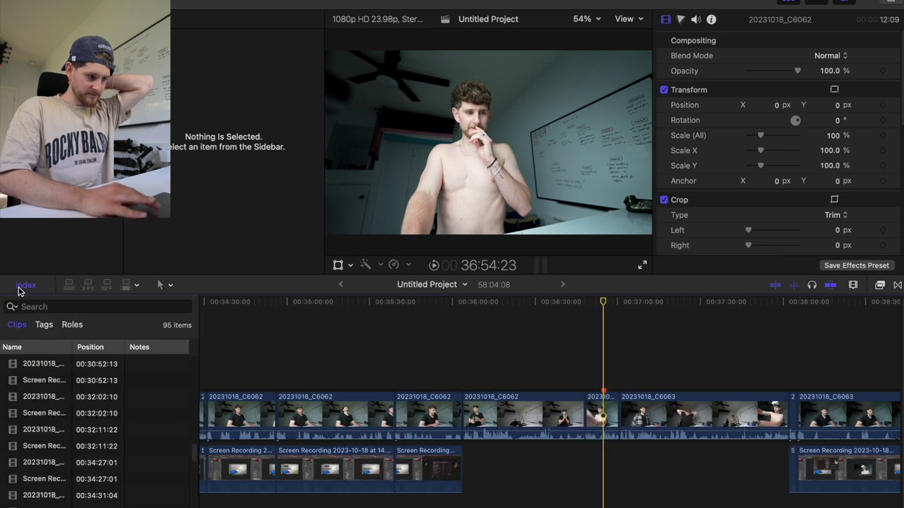
left_click(45, 326)
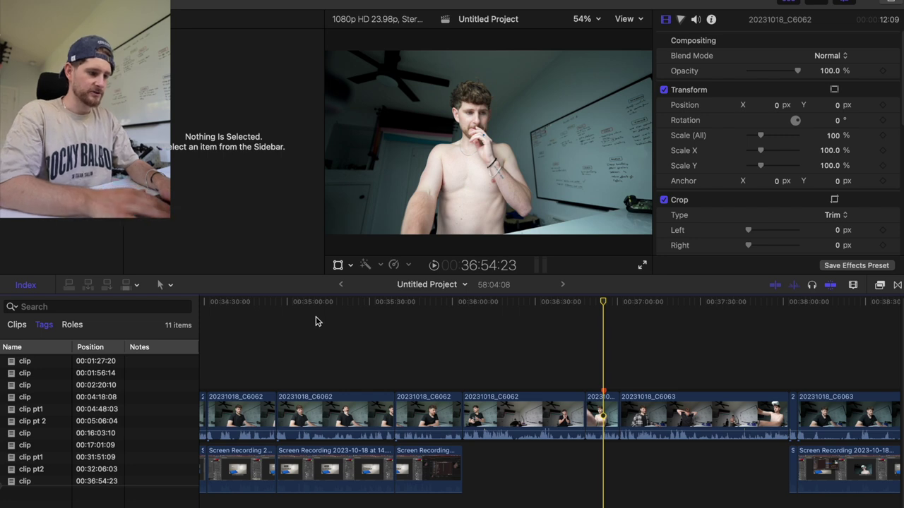
Create a new project with the Vertical 720x1280 format.
key("super+n")
left_click(407, 224)
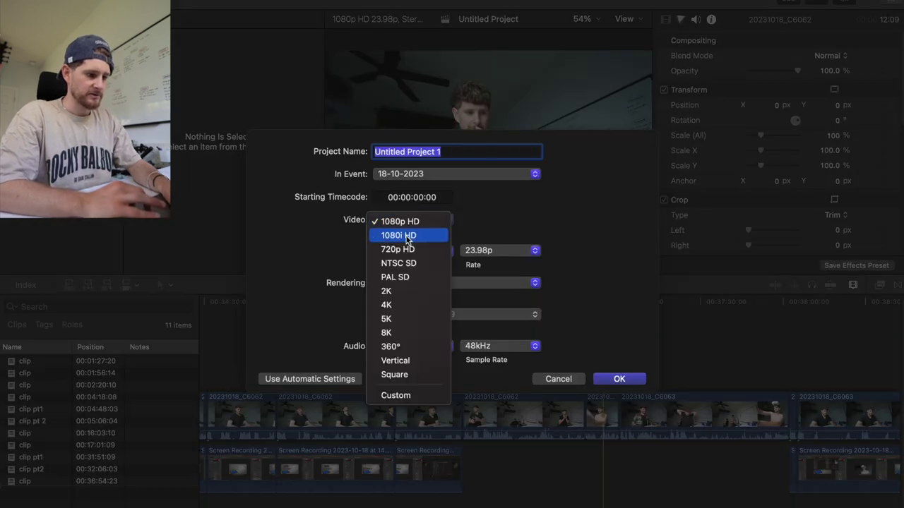
left_click(406, 361)
left_click(615, 380)
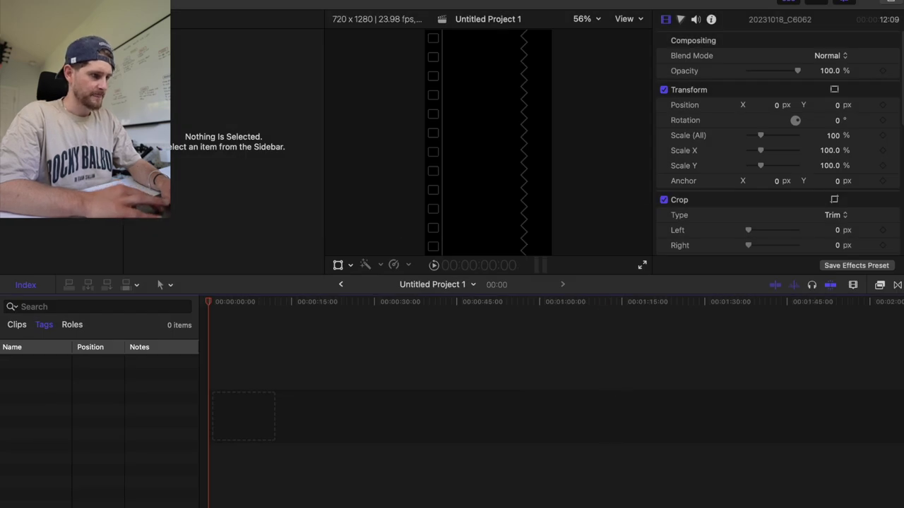
Reopen the original long edit and zoom in on its start.
left_click(212, 153)
double_click(192, 184)
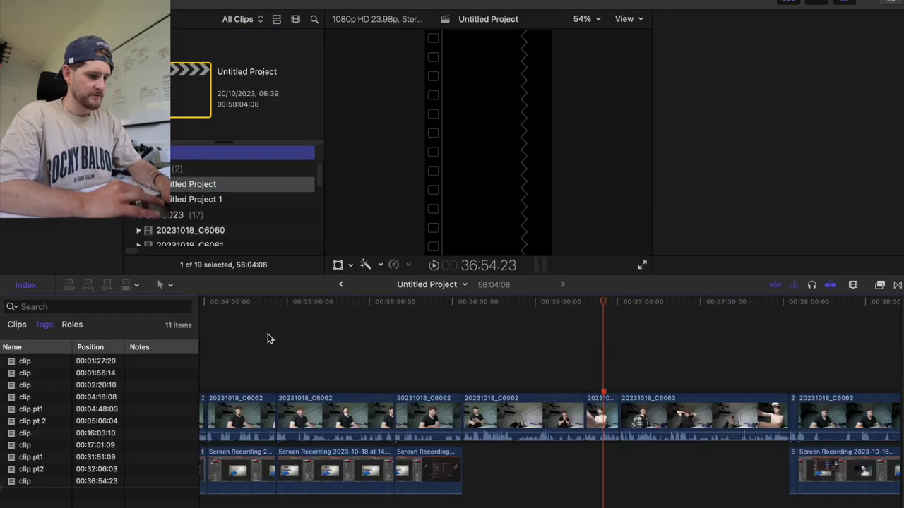
left_click(276, 346)
key("super+minus")
key("super+minus")
key("super+minus")
key("super+minus")
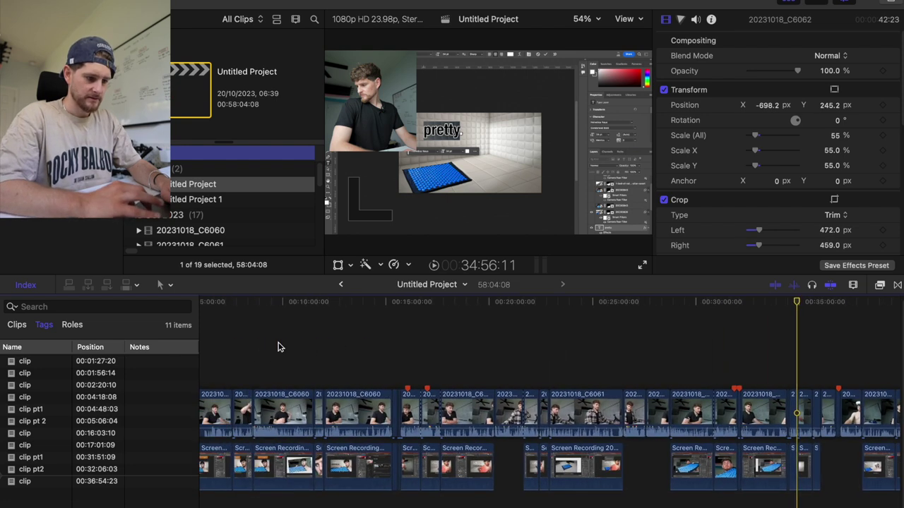
scroll(277, 346, "left", 3)
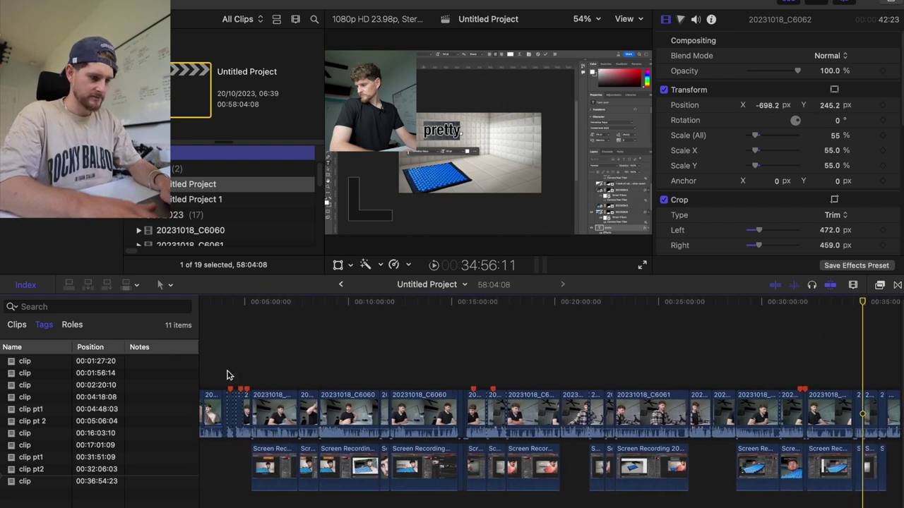
key("super+equals")
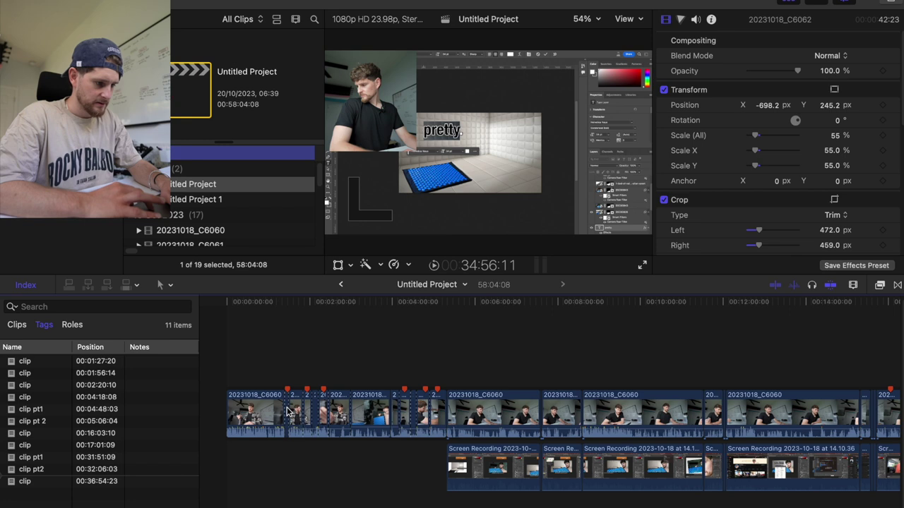
Select the tagged clips at the start of the edit and near 16 minutes.
left_click(288, 411)
left_click(308, 411, "super")
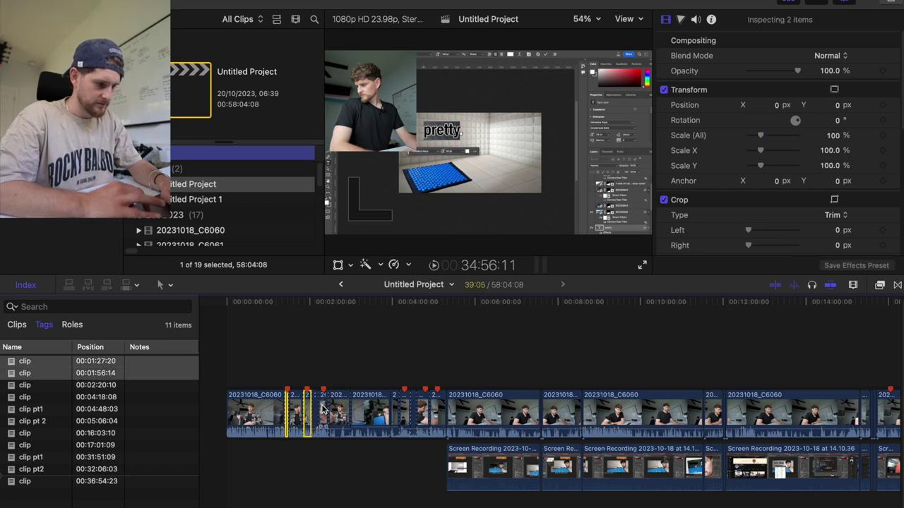
left_click(322, 409, "super")
left_click(405, 411, "super")
left_click(422, 411, "super")
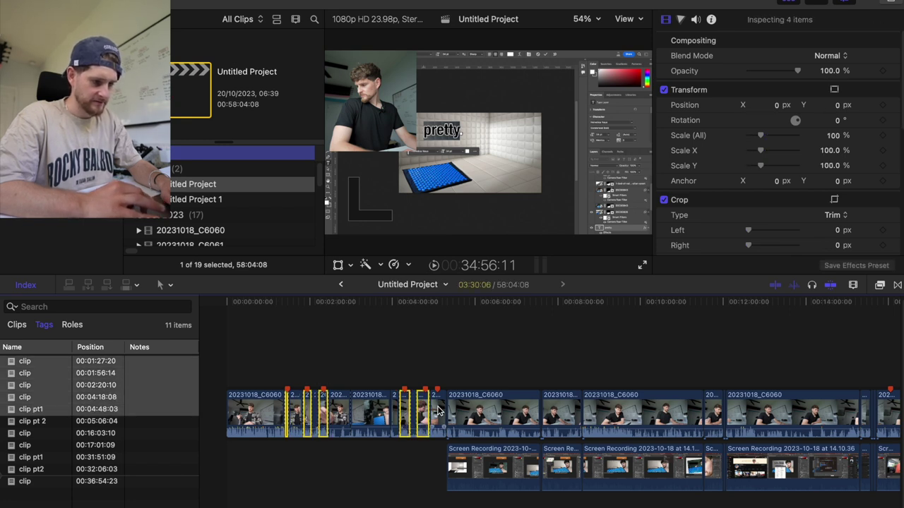
left_click(438, 411, "super")
scroll(439, 411, "right", 10)
left_click(450, 410, "super")
left_click(492, 411, "super")
Add the tagged clips near 31 minutes and the screen recording clips, then open Untitled Project 1.
scroll(494, 408, "right", 14)
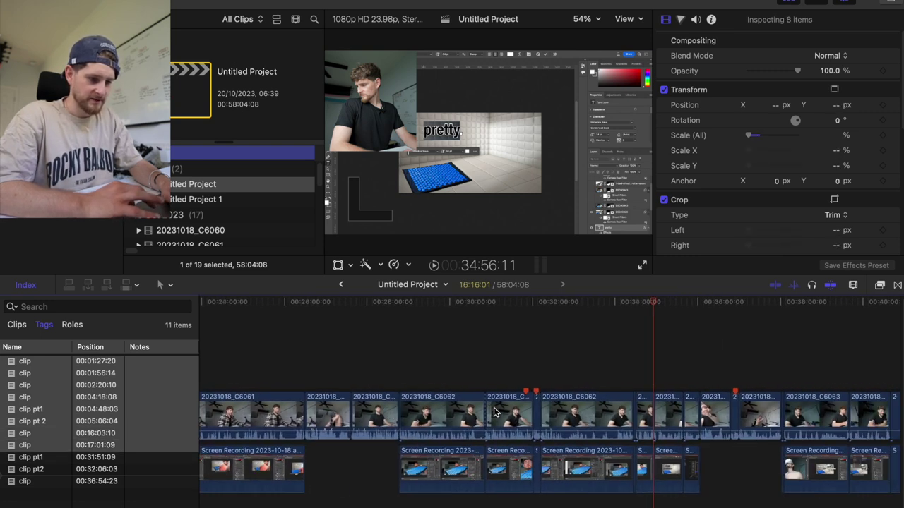
left_click(420, 417, "super")
left_click(430, 415, "super")
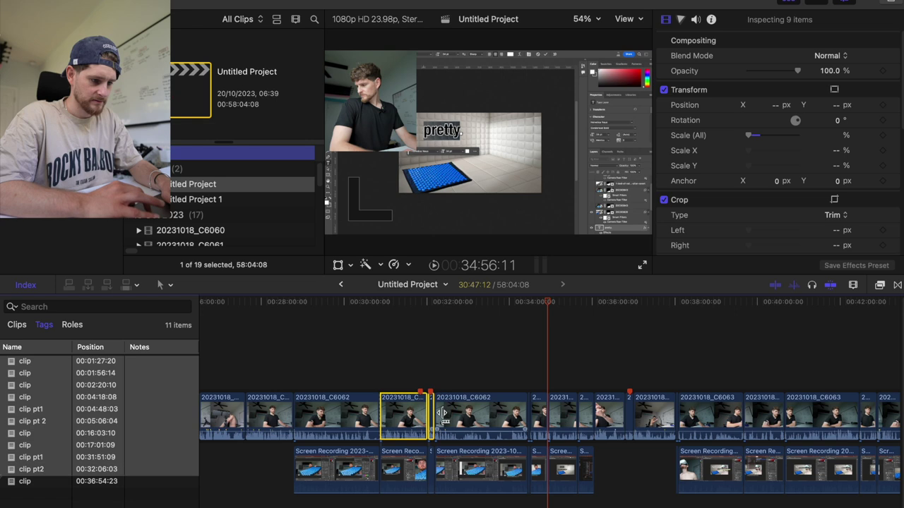
left_click(630, 419, "super")
left_click(416, 464, "super")
left_click(432, 464, "super")
scroll(432, 464, "left", 20)
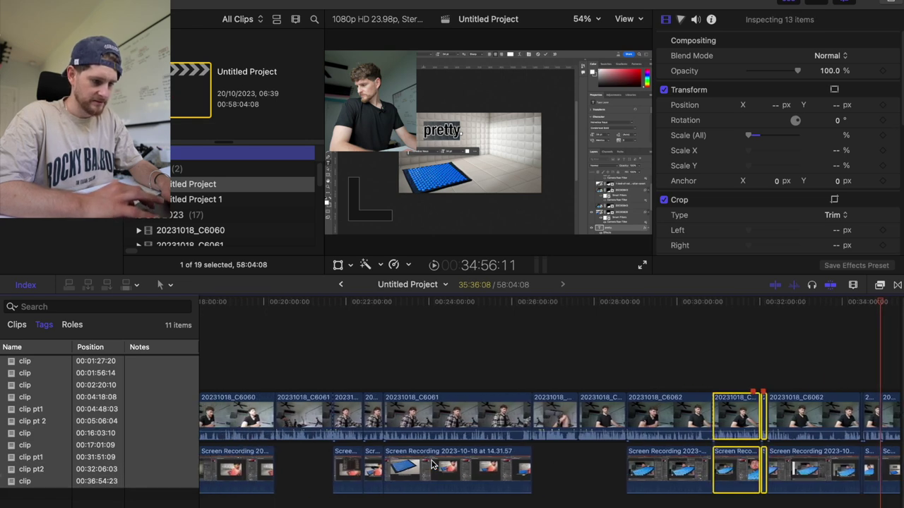
left_click(738, 471, "super")
left_click(769, 471, "super")
scroll(764, 471, "right", 20)
scroll(765, 471, "left", 10)
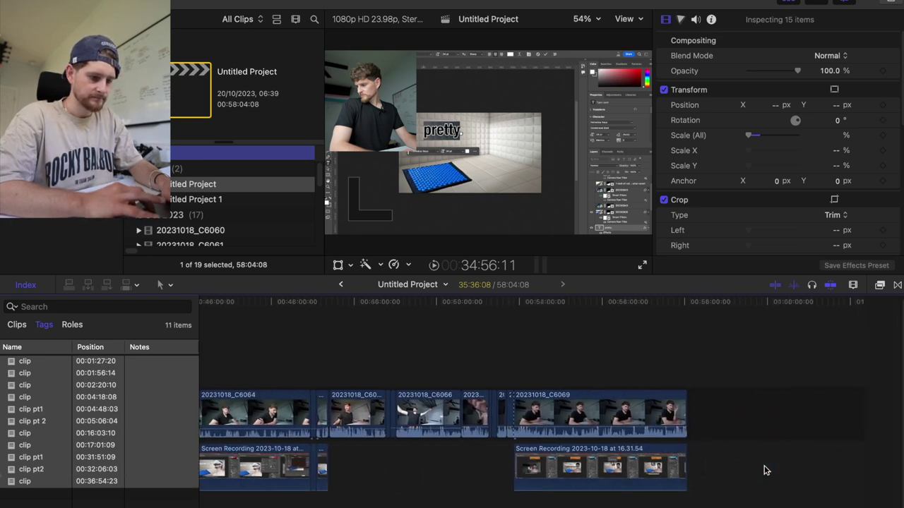
double_click(220, 201)
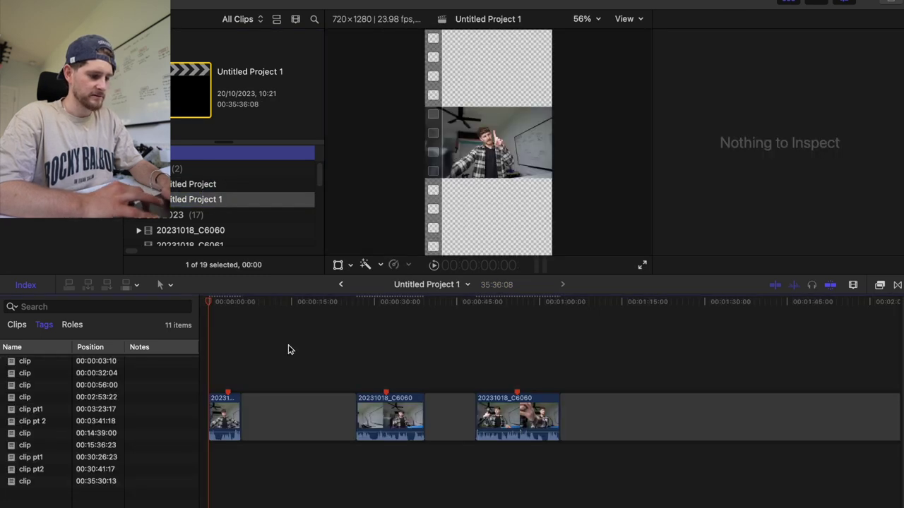
Delete the gaps between the early clips and the long trailing gap in Untitled Project 1.
left_click(300, 417)
left_click(449, 416, "super")
key("Delete")
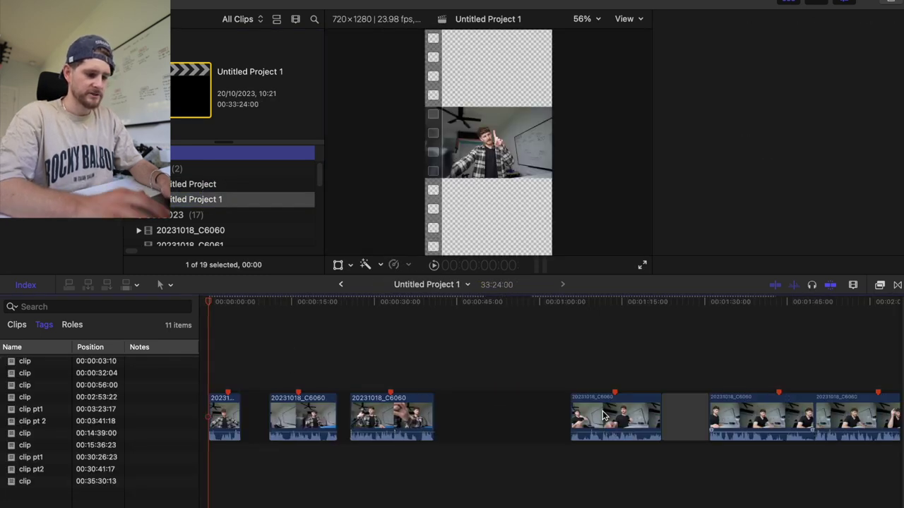
left_click(602, 416)
scroll(602, 414, "right", 5)
left_click(262, 412)
left_click(579, 414, "super")
key("Delete")
Zoom out and delete the remaining long gap so the clips join up.
left_click(579, 413)
key("super+minus")
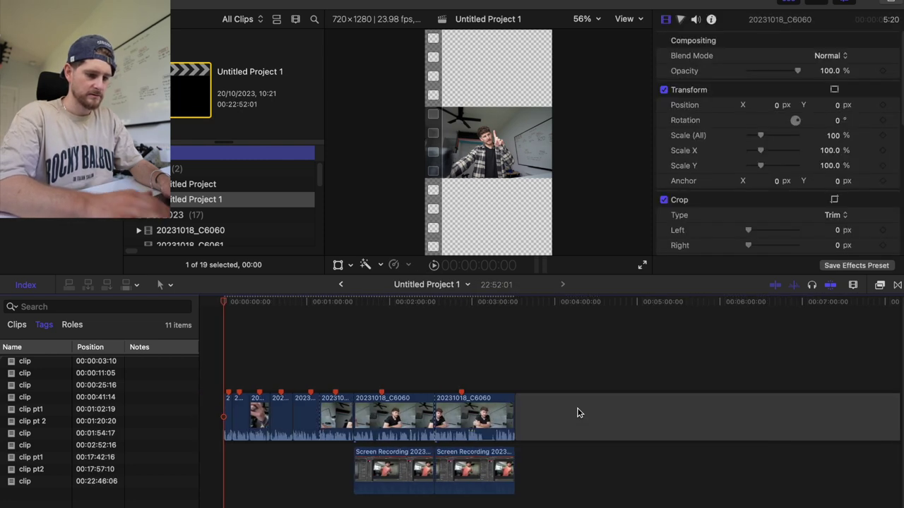
scroll(578, 413, "right", 5)
left_click(608, 413)
key("Delete")
left_click(581, 414)
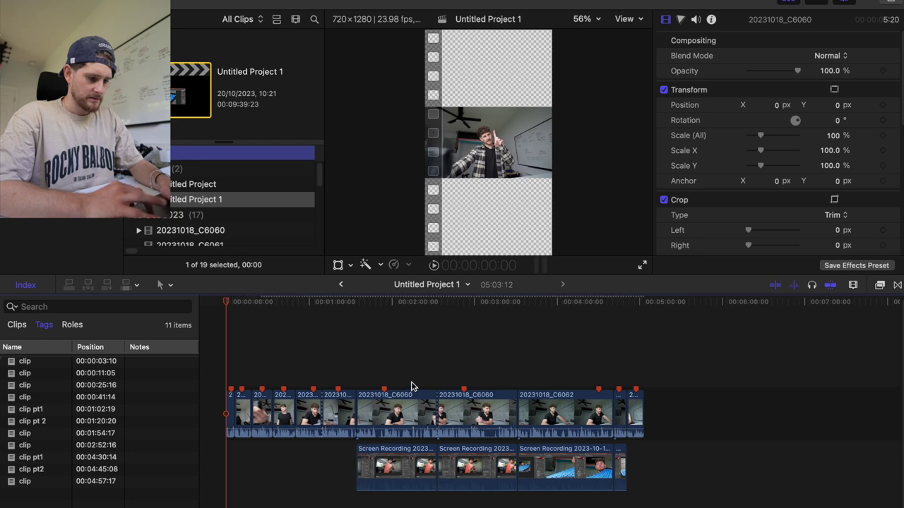
Reset clip 20231018_C6060 to position 0, 100% scale, and no left/right crop.
left_click(359, 374)
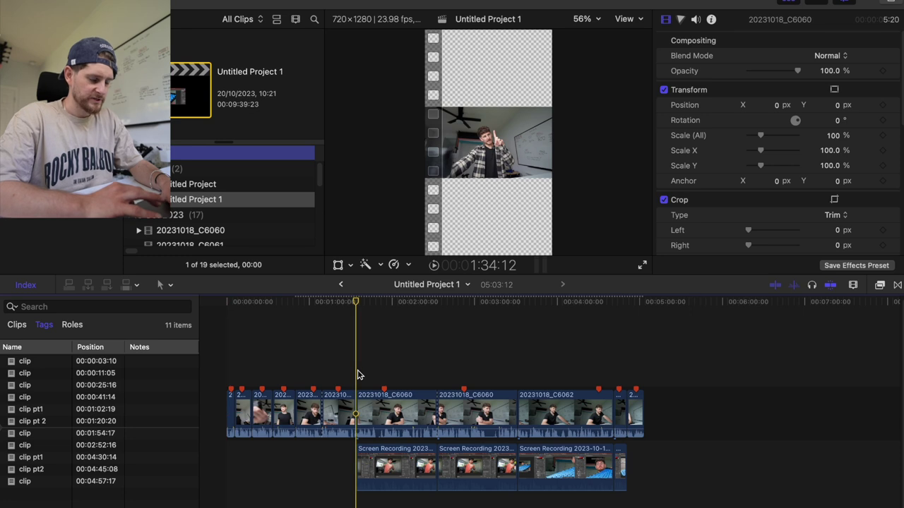
key("space")
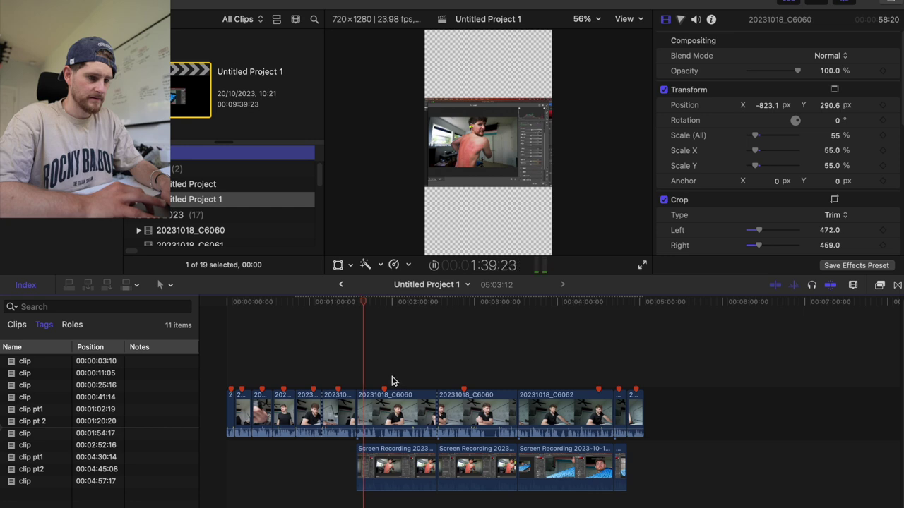
left_click(394, 415)
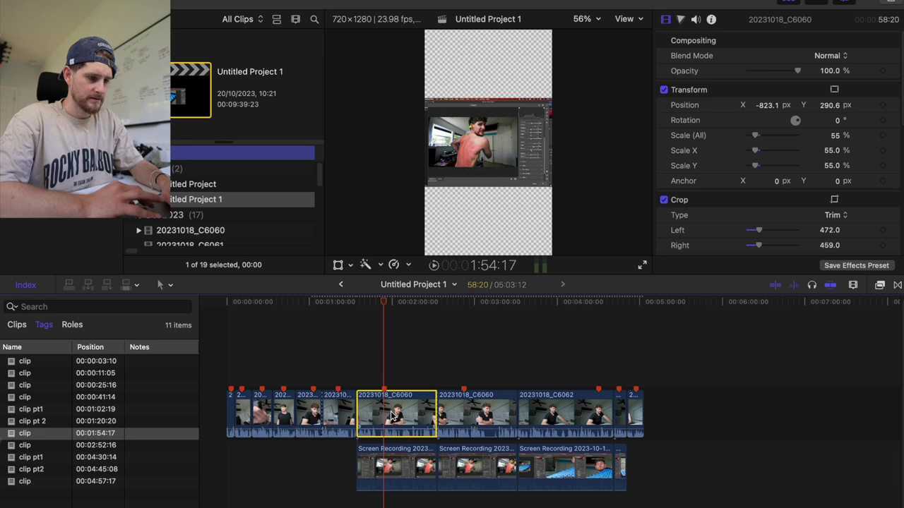
left_click(767, 106)
type("0")
key("Tab")
type("0")
key("Tab")
key("Tab")
type("100")
key("Return")
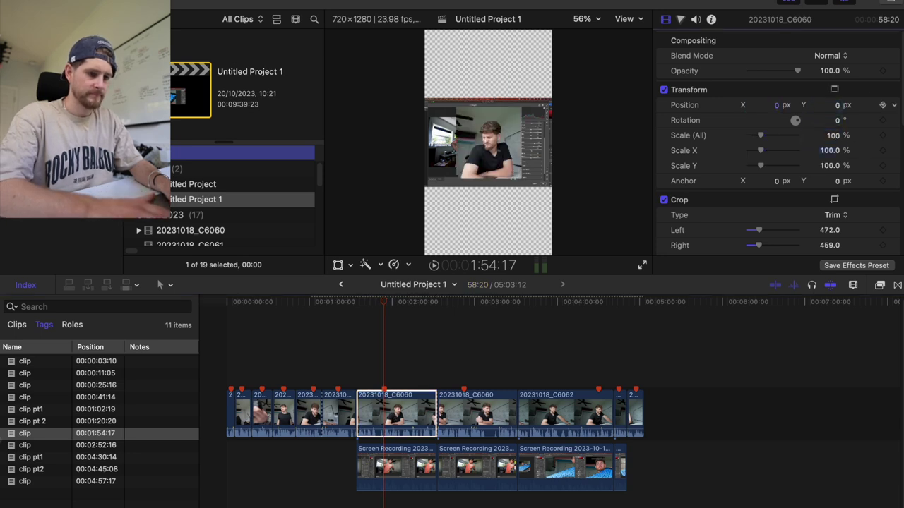
key("Tab")
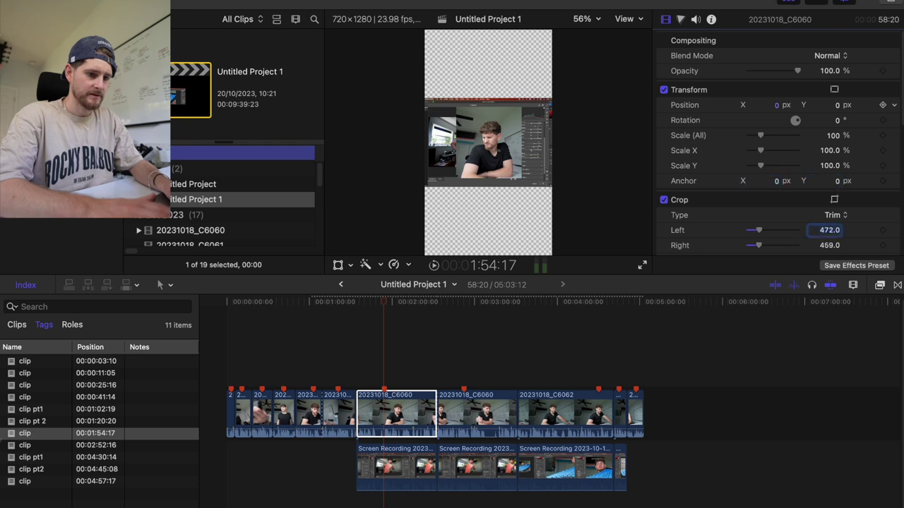
type("0")
key("Tab")
type("0")
key("Return")
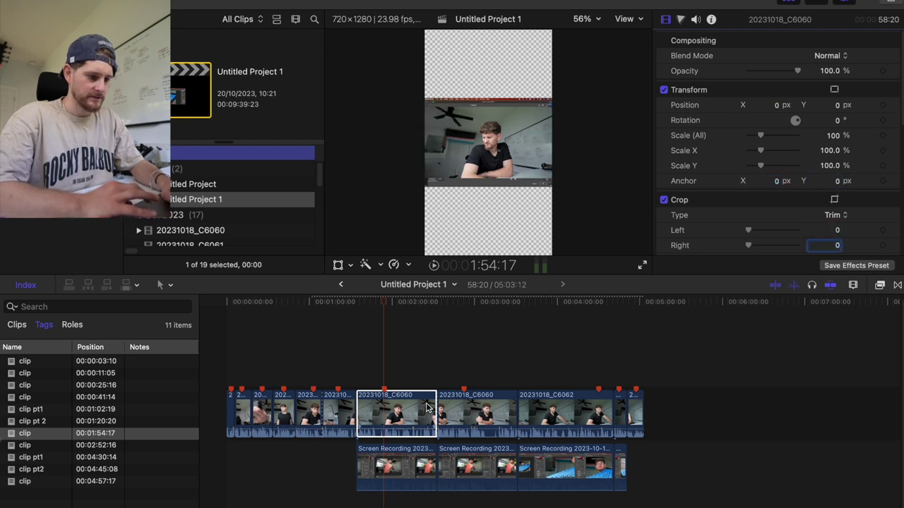
Reset three later clips to position 0, 100% scale, and zero left and right crop.
left_click_drag(400, 376, 619, 410)
left_click(459, 366)
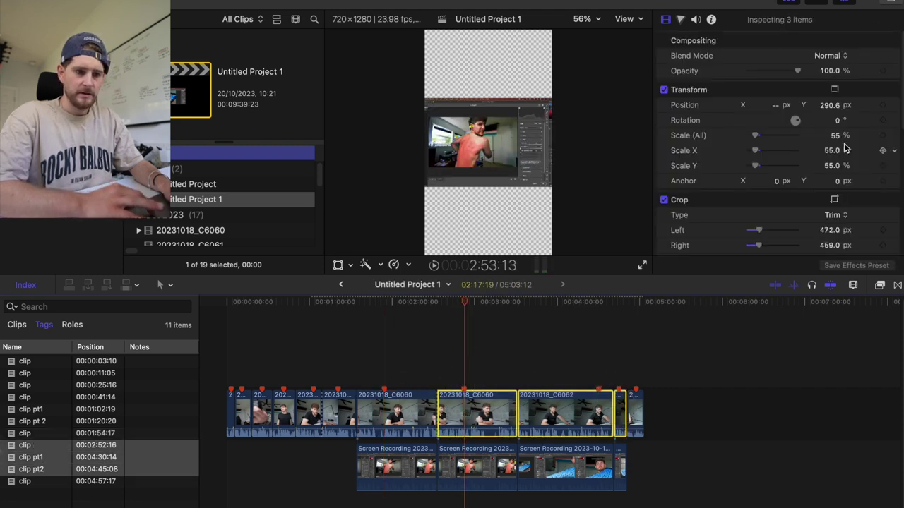
left_click(770, 105)
type("0")
key("Tab")
type("0")
key("Tab")
key("Tab")
type("100")
key("Tab")
key("Tab")
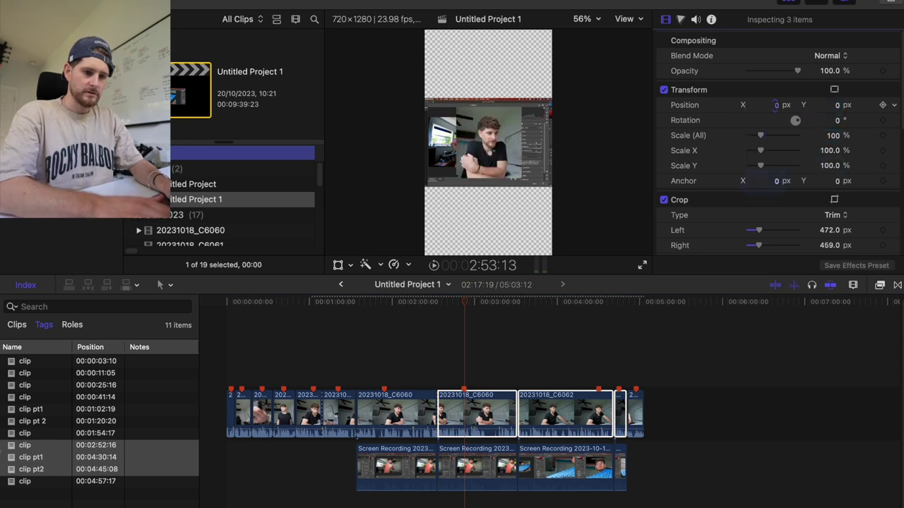
key("Tab")
type("0")
key("Tab")
type("0")
key("Return")
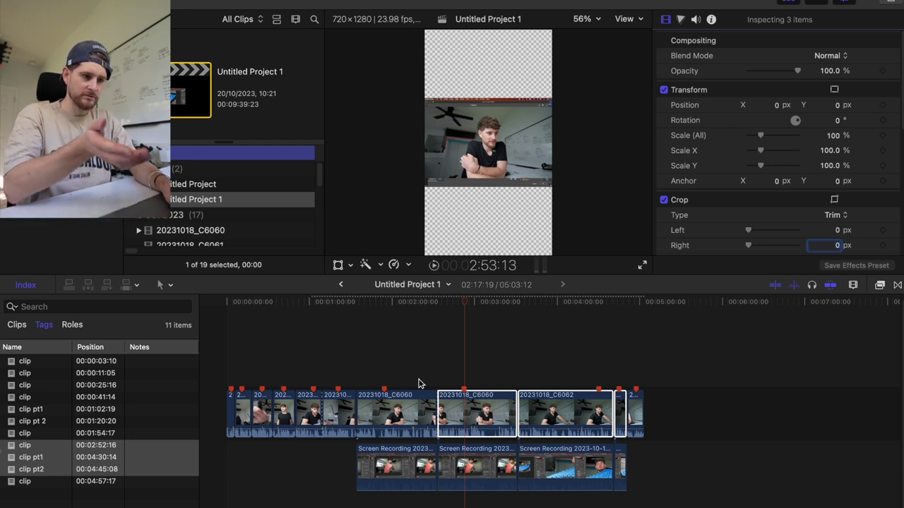
Apply Modify > Smart Conform to the first six clips and the last clip.
scroll(418, 383, "left", 1)
scroll(418, 383, "right", 1)
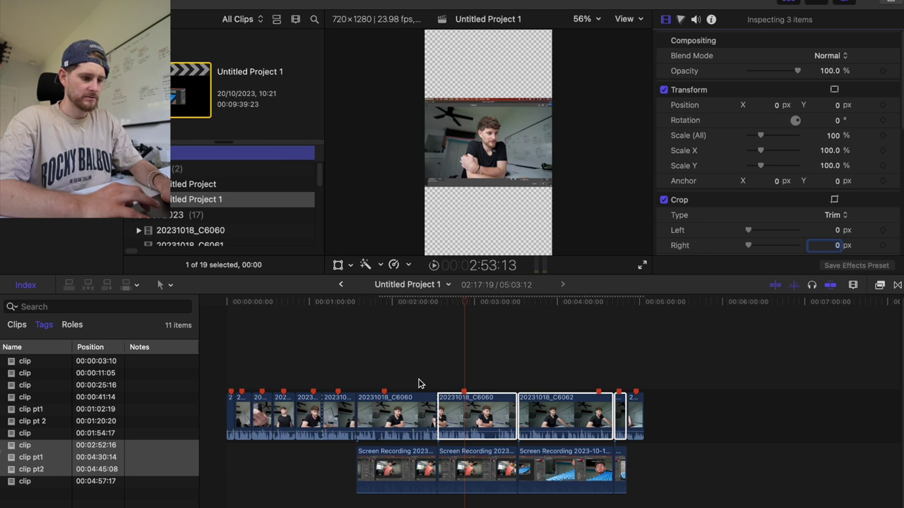
left_click_drag(226, 379, 338, 416)
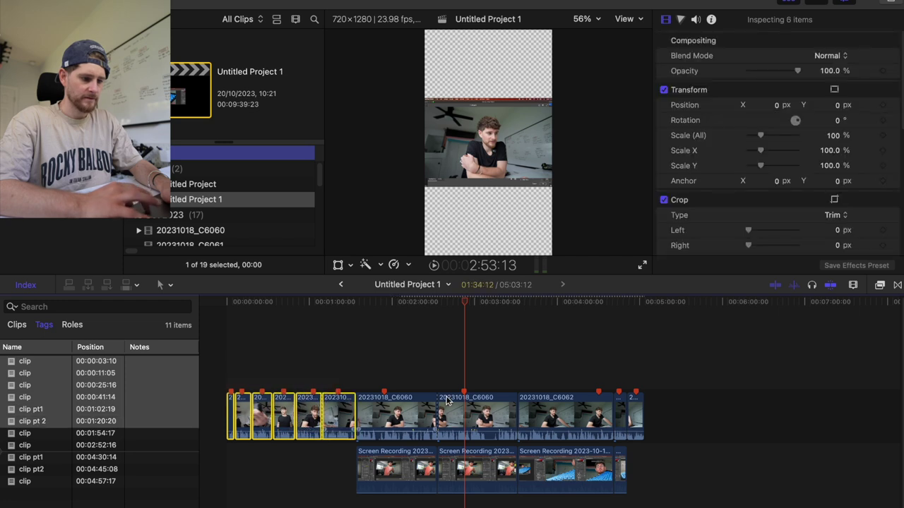
left_click(633, 413, "super")
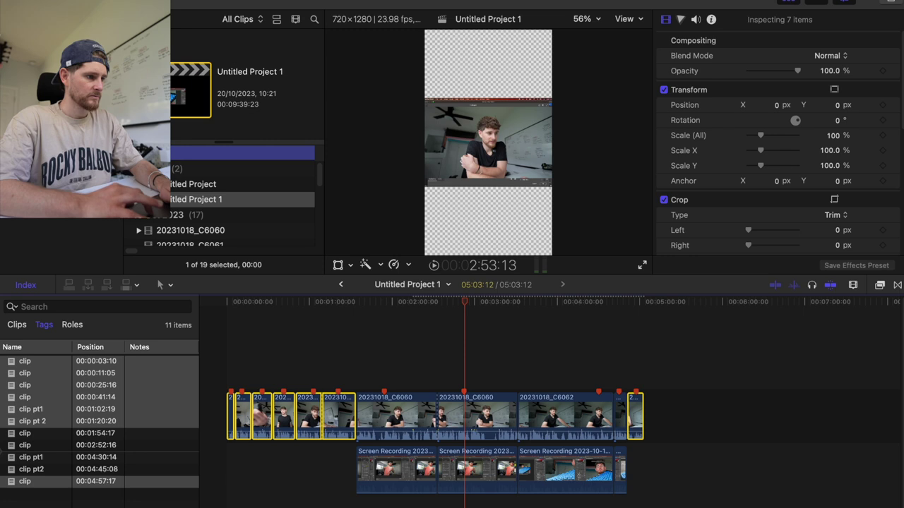
left_click(244, 2)
left_click(304, 146)
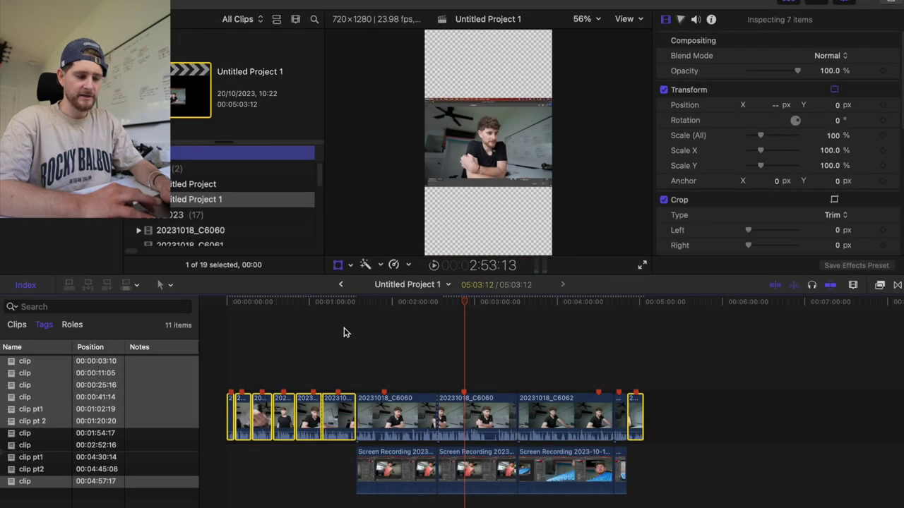
Move the 20231018_C6060 camera clip up into the top half and enlarge it.
left_click(395, 379)
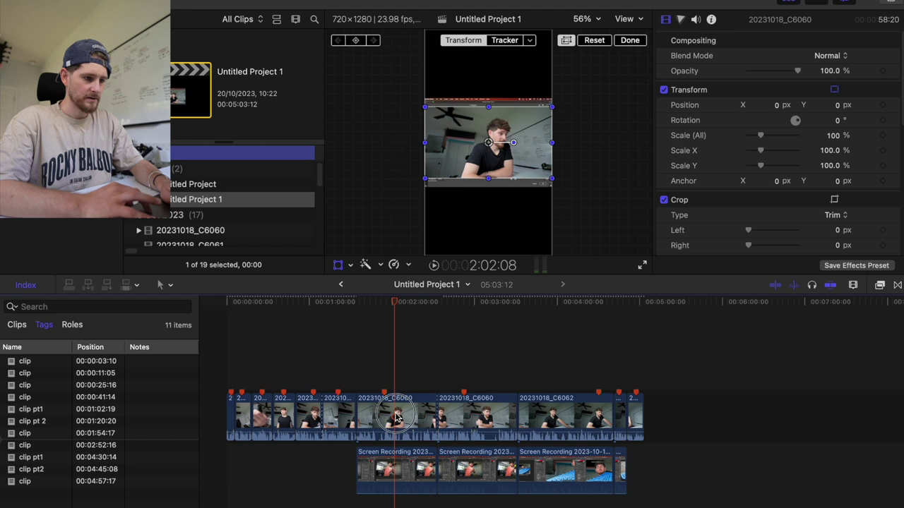
left_click(400, 408)
left_click_drag(835, 104, 826, 106)
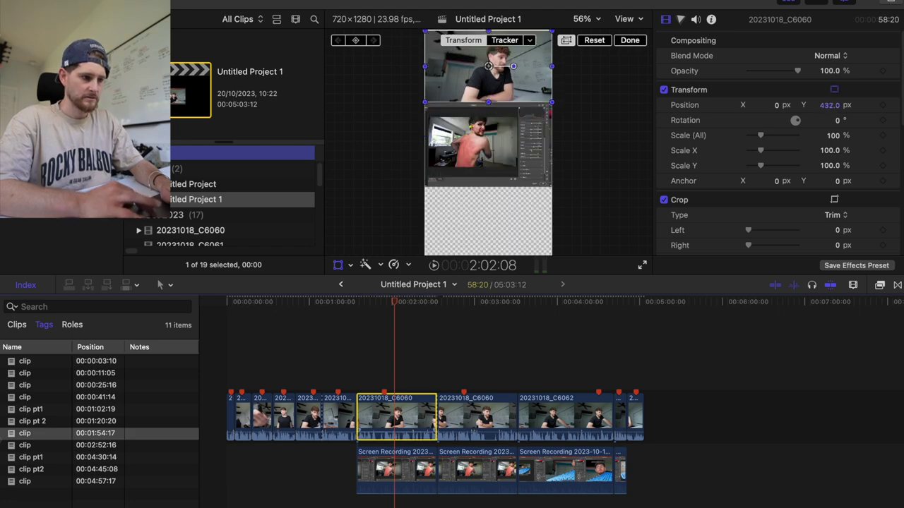
left_click_drag(761, 137, 775, 134)
left_click_drag(831, 105, 839, 104)
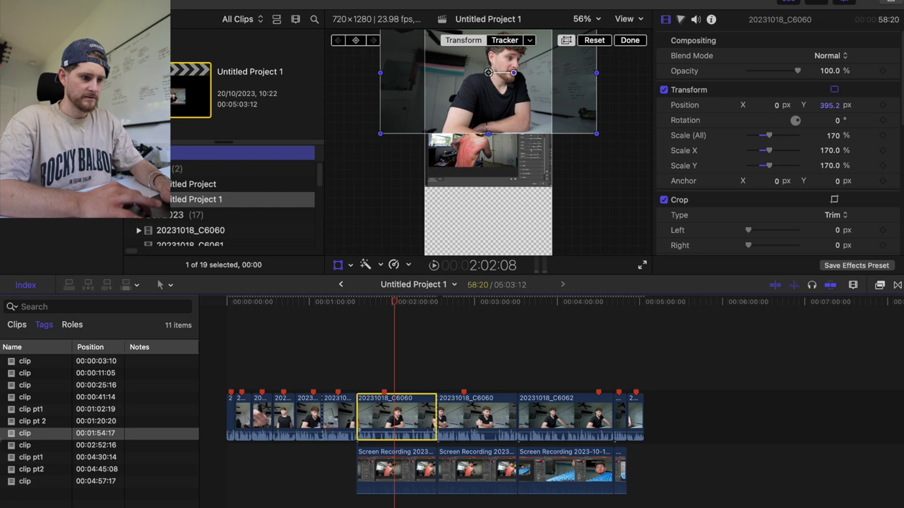
Enlarge the screen recording to fill the width in the bottom half, then raise the camera clip to meet it.
left_click(396, 472)
left_click(835, 106)
left_click_drag(838, 106, 823, 119)
left_click_drag(763, 140, 763, 139)
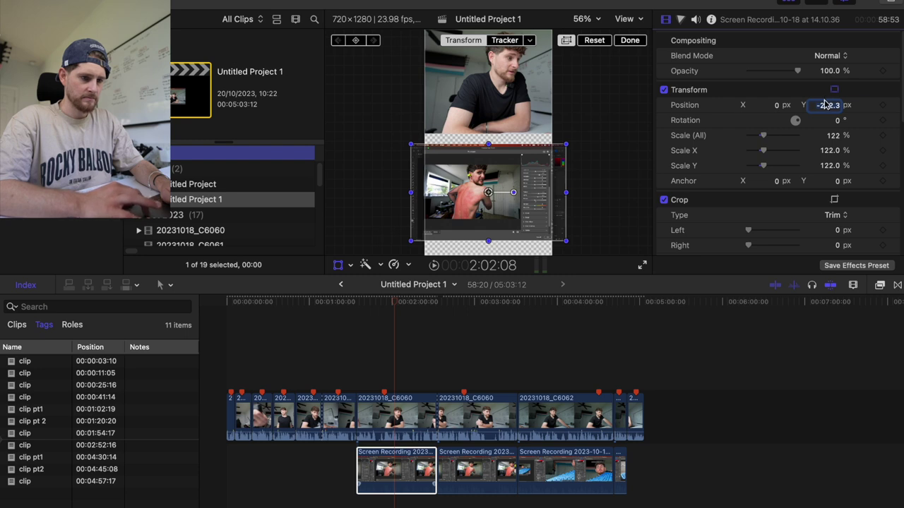
left_click_drag(828, 105, 682, 113)
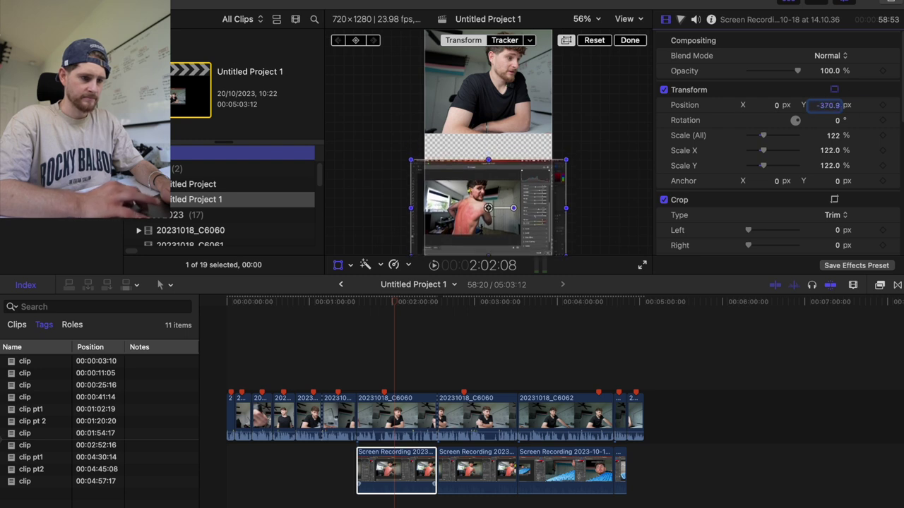
left_click(398, 422)
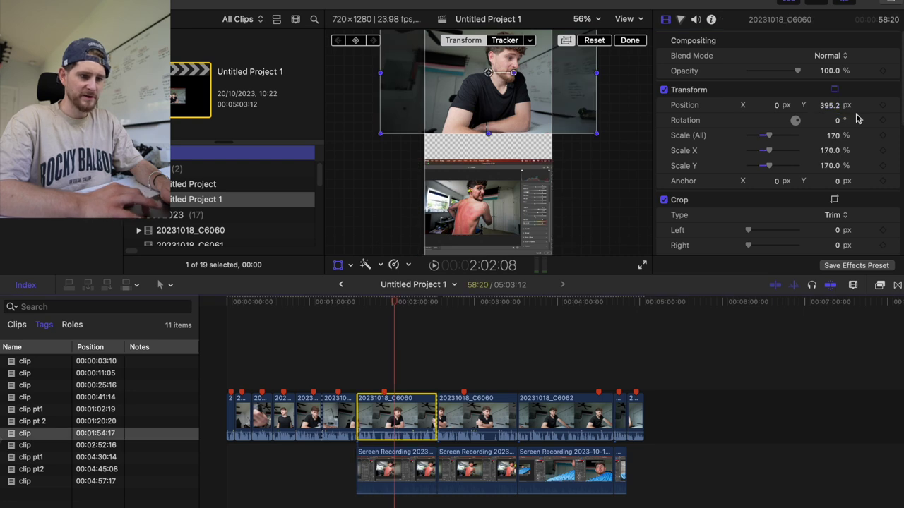
left_click_drag(827, 105, 772, 137)
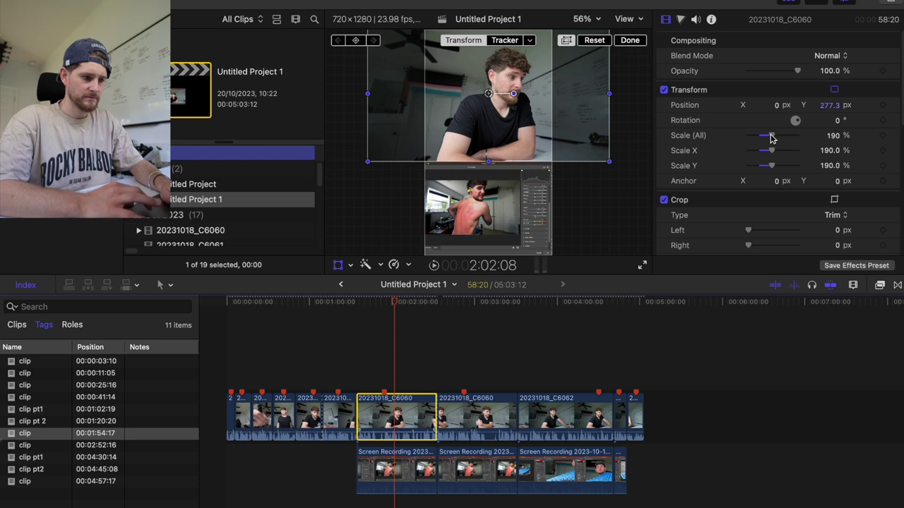
Paste the camera clip's position and scale onto the other three camera clips.
left_click(413, 363)
left_click(413, 429)
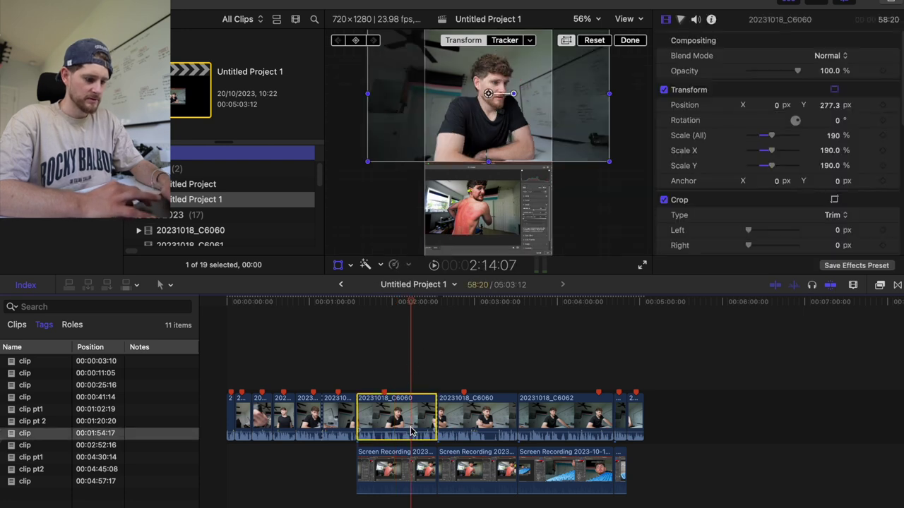
left_click_drag(473, 381, 618, 432)
key("shift+super+v")
key("Return")
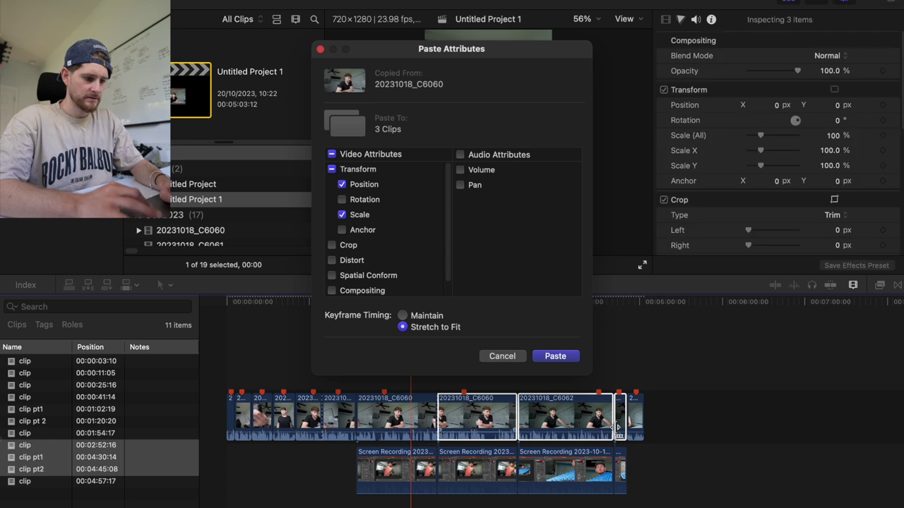
Copy the first screen recording's position and scale onto the other three screen recordings.
left_click(362, 475)
key("super+c")
left_click_drag(505, 497, 621, 480)
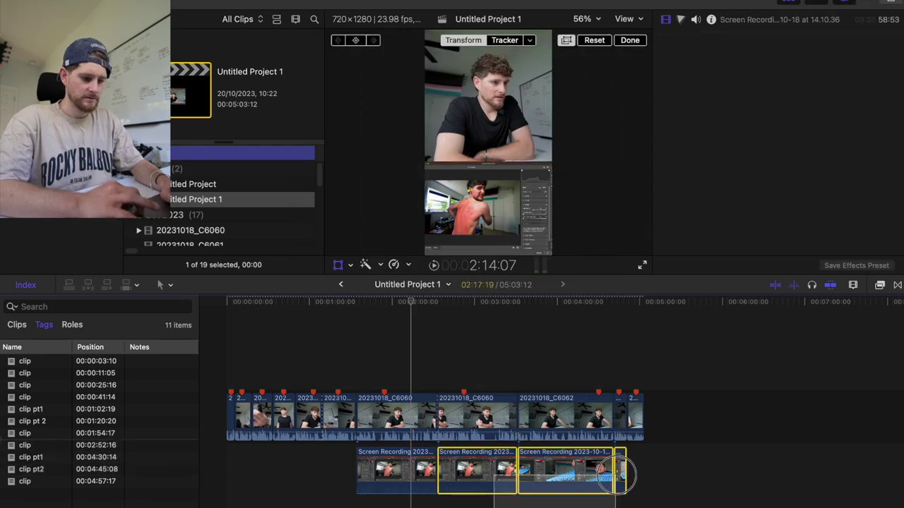
key("shift+super+v")
key("Return")
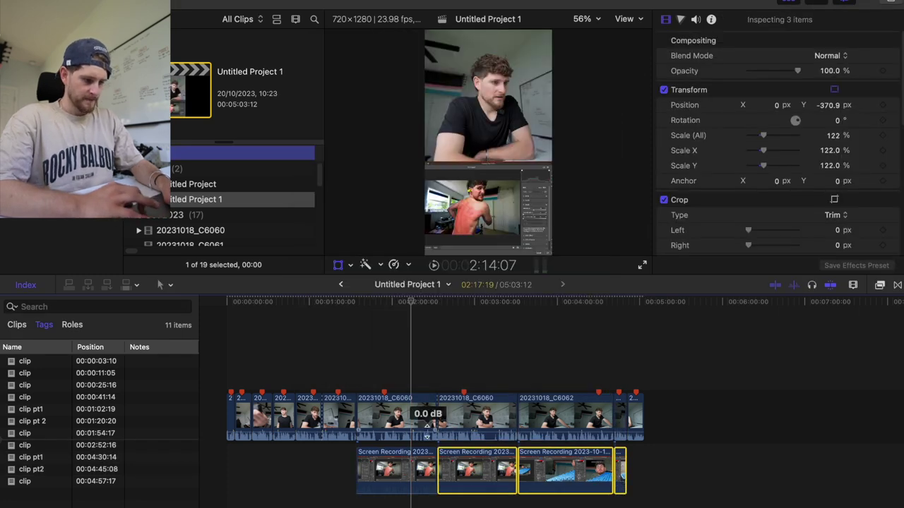
key("r")
left_click_drag(324, 421, 357, 418)
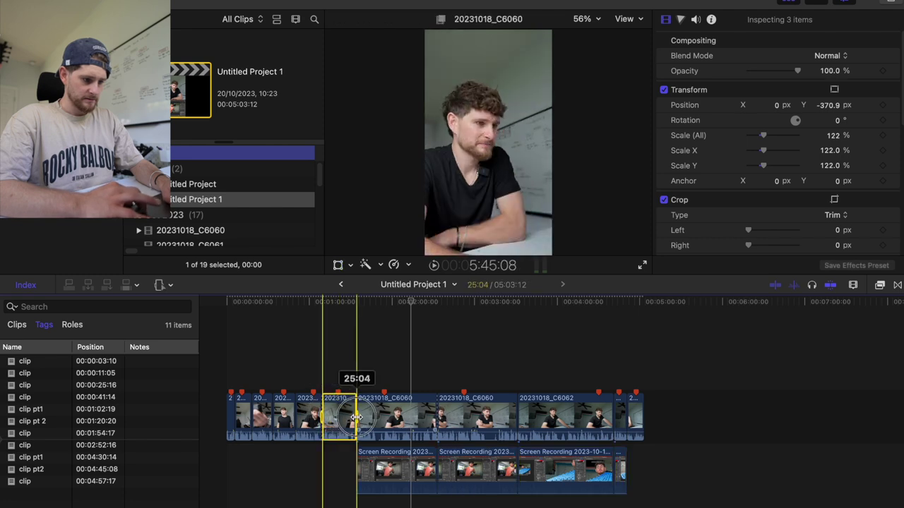
Export the 720x1280 project as a file named '2' in the 015 - Prep Day folder.
key("super+e")
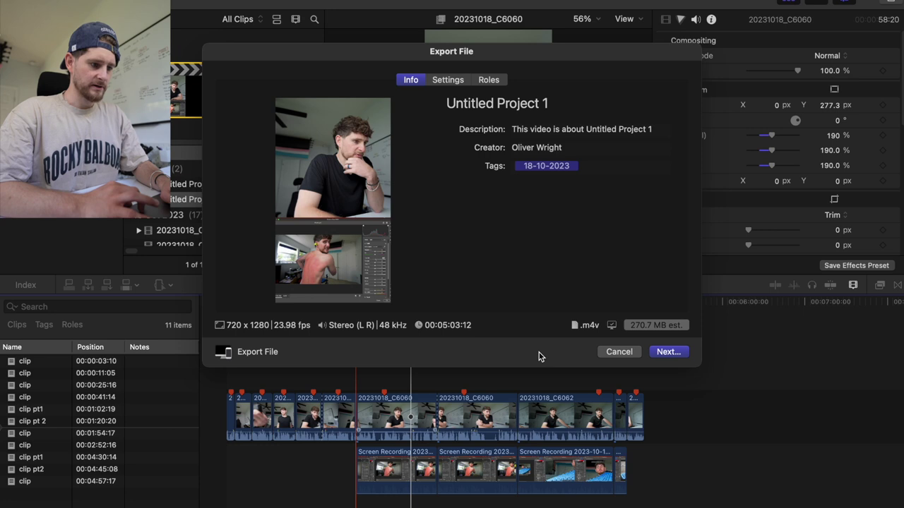
left_click(448, 80)
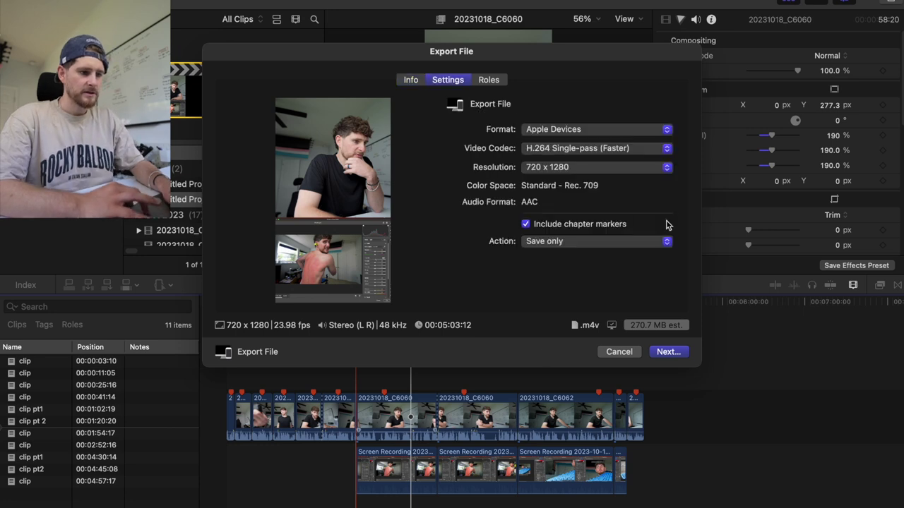
left_click(678, 351)
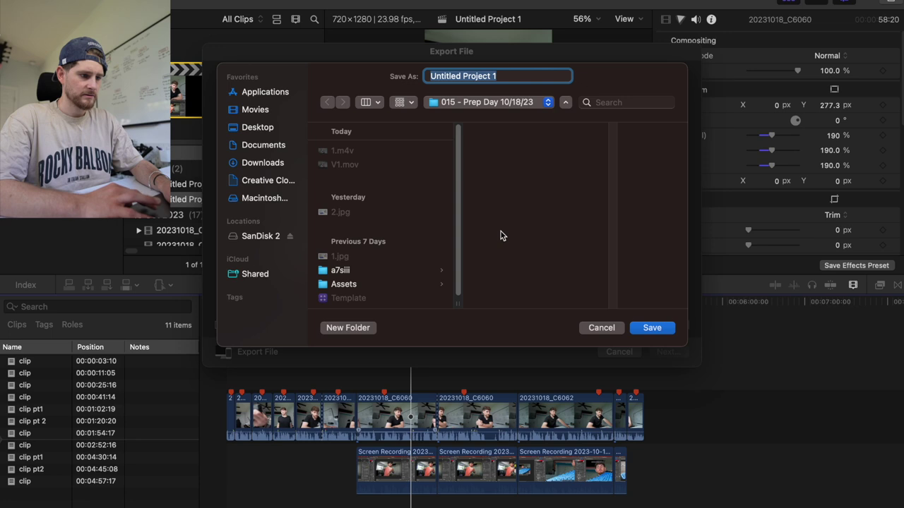
type("2")
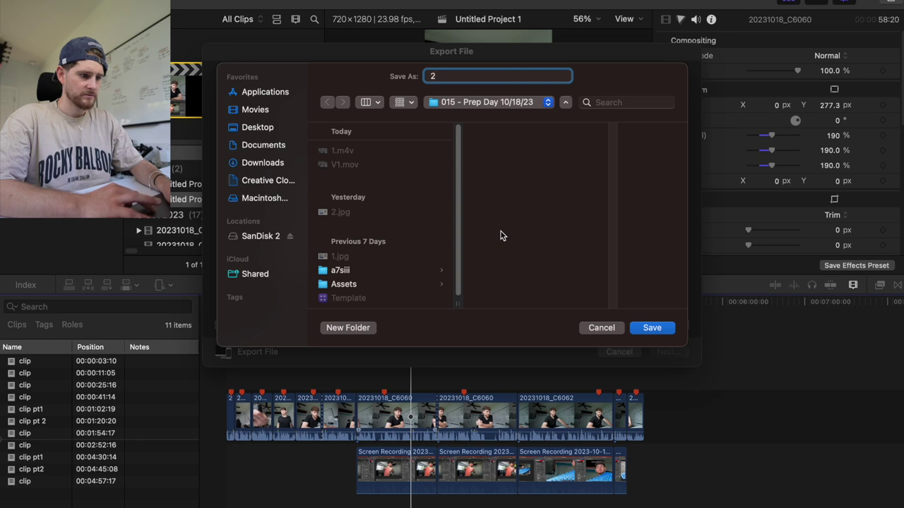
key("Escape")
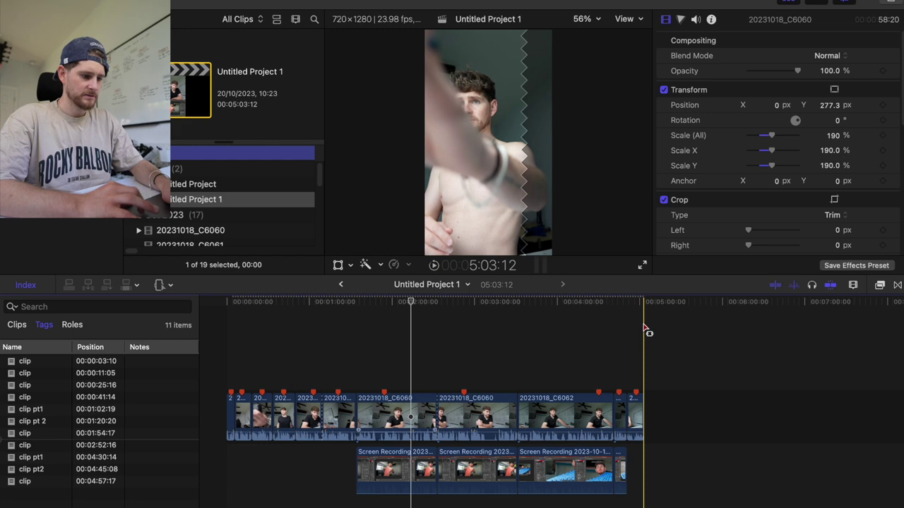
Delete the stray clip at the end of the timeline and trim the following short clip to 07:04.
left_click(627, 412)
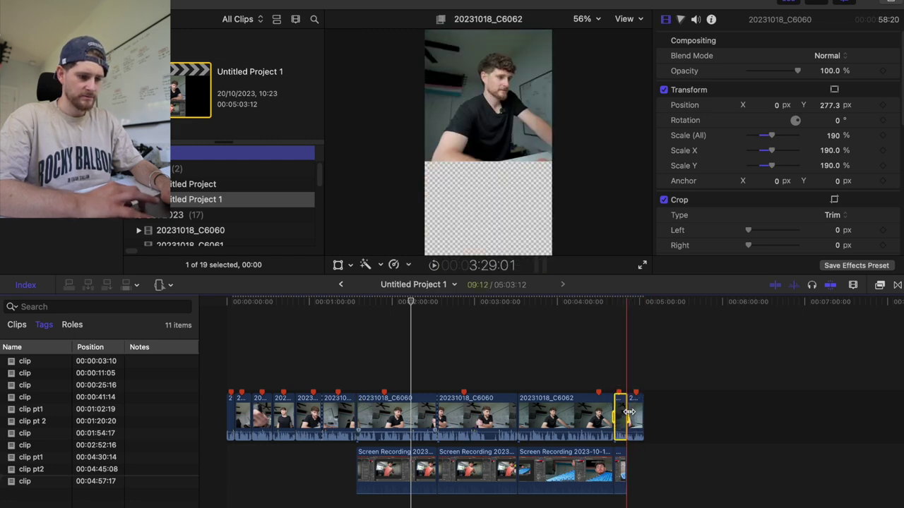
left_click(621, 371)
key("space")
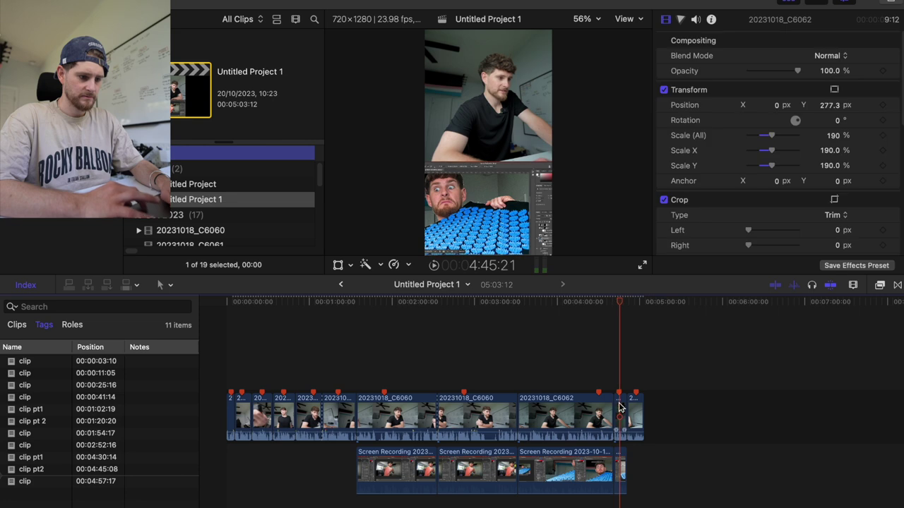
key("super+equal")
left_click(611, 414)
key("Delete")
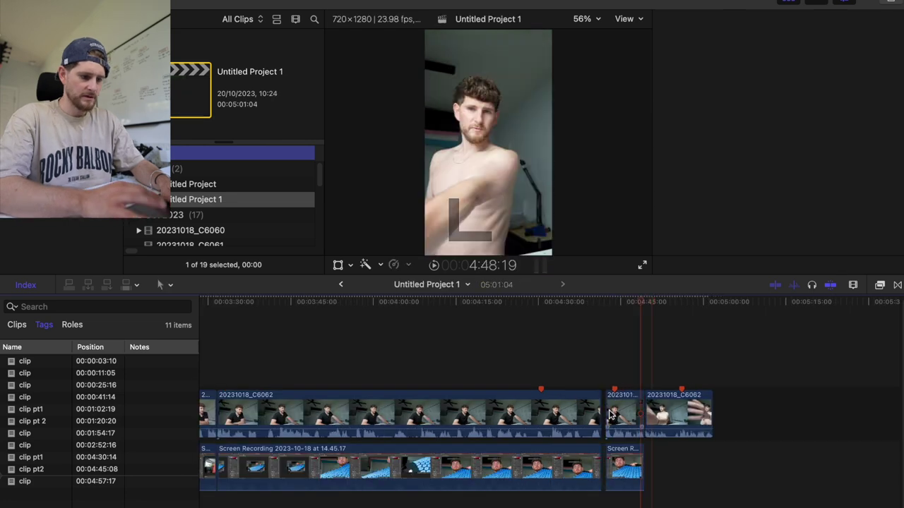
left_click(611, 414)
left_click_drag(639, 413, 644, 412)
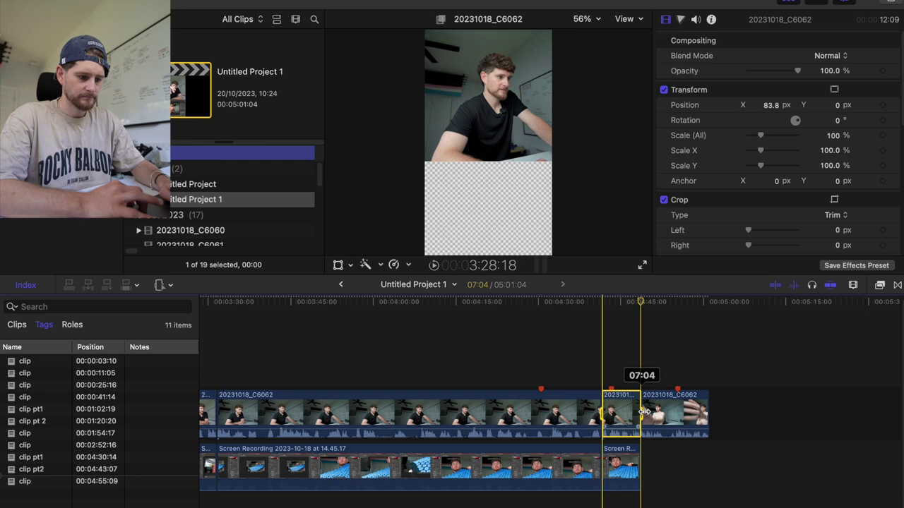
Retry the export with the trimmed clip selected, then switch over to Finder.
key("super+e")
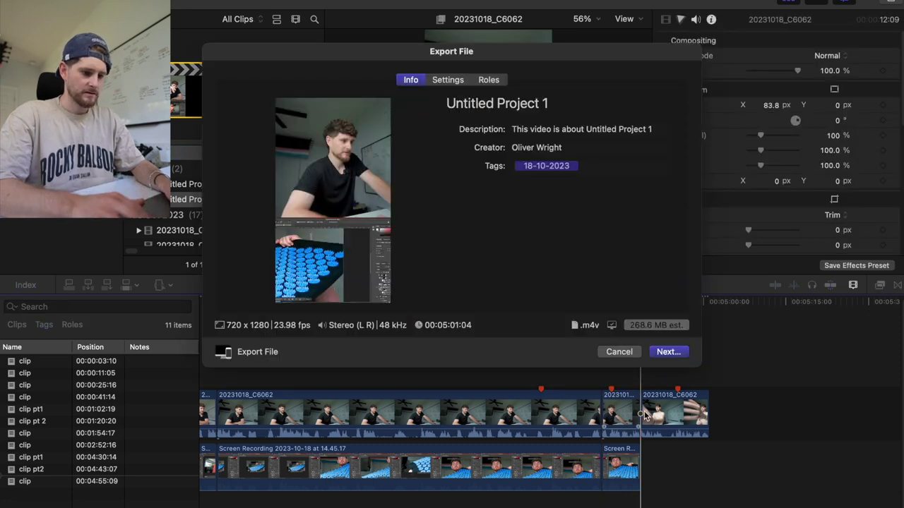
left_click(620, 351)
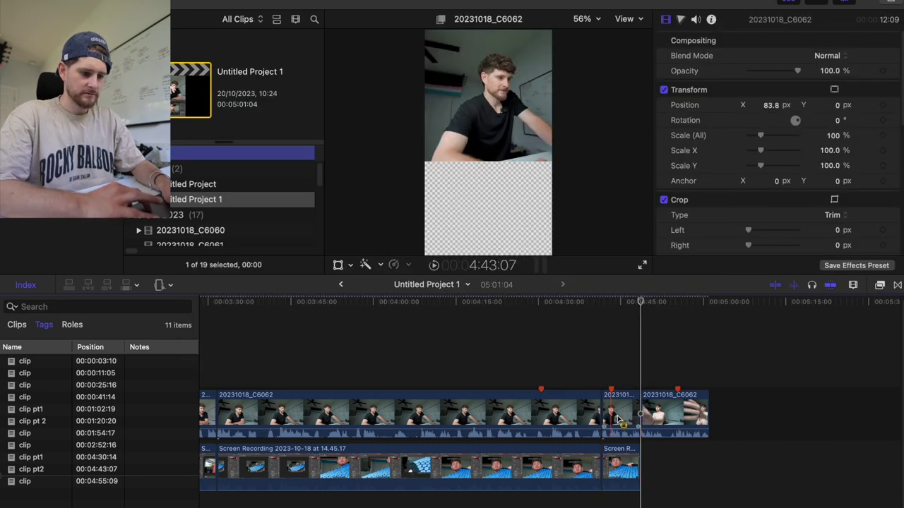
left_click(605, 417)
key("super+e")
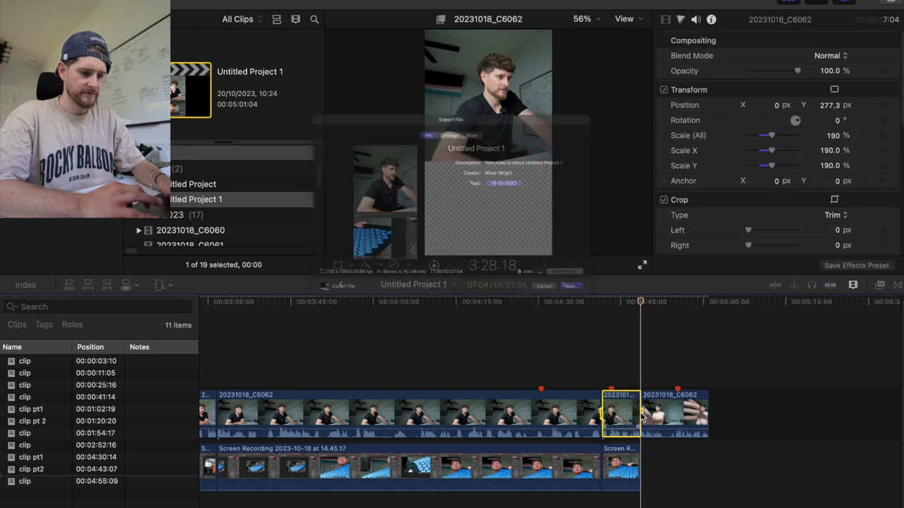
left_click(668, 352)
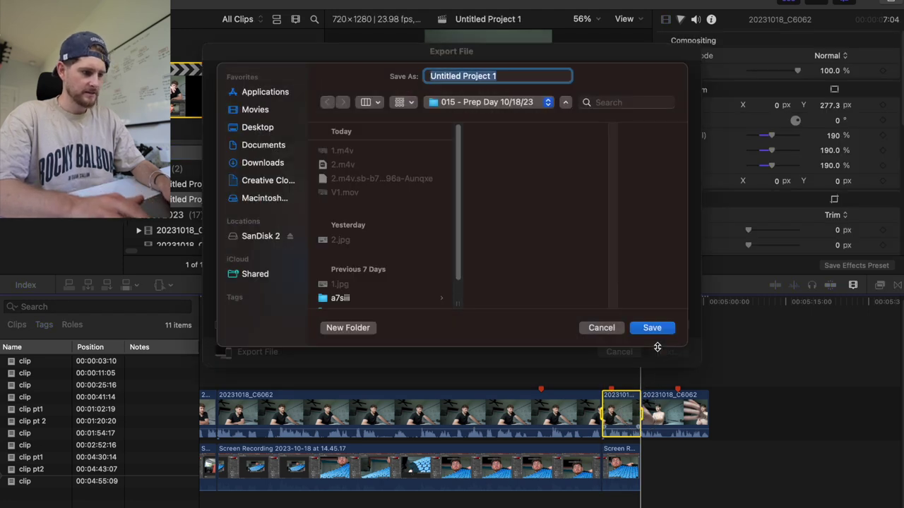
key("Escape")
key("Escape")
key("super+Tab")
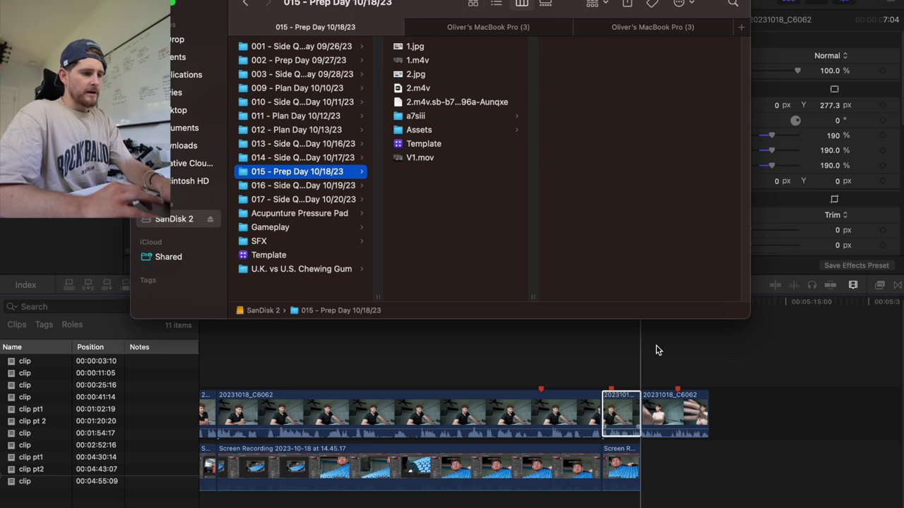
Drag the exported 1.m4v from Finder onto Submagic's upload area, where it is rejected as an invalid format.
key("super+Tab")
key("super+Tab")
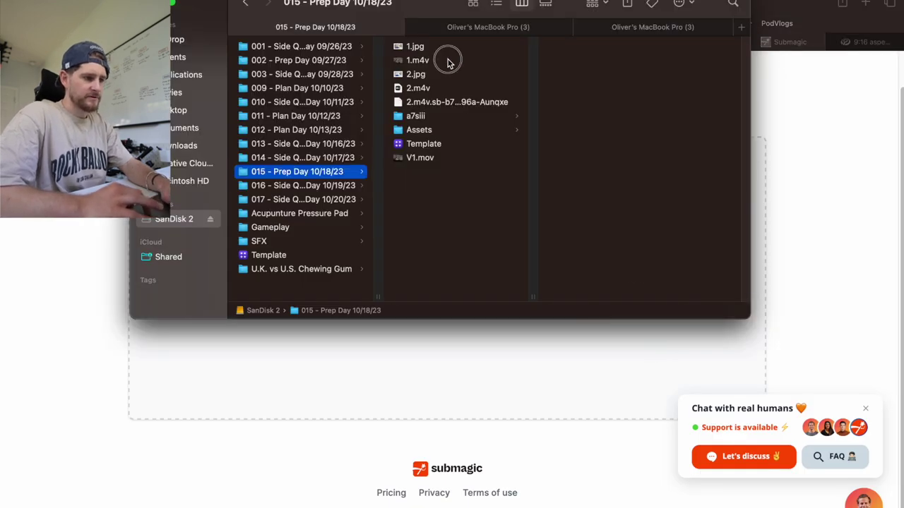
left_click(448, 62)
left_click_drag(448, 62, 436, 349)
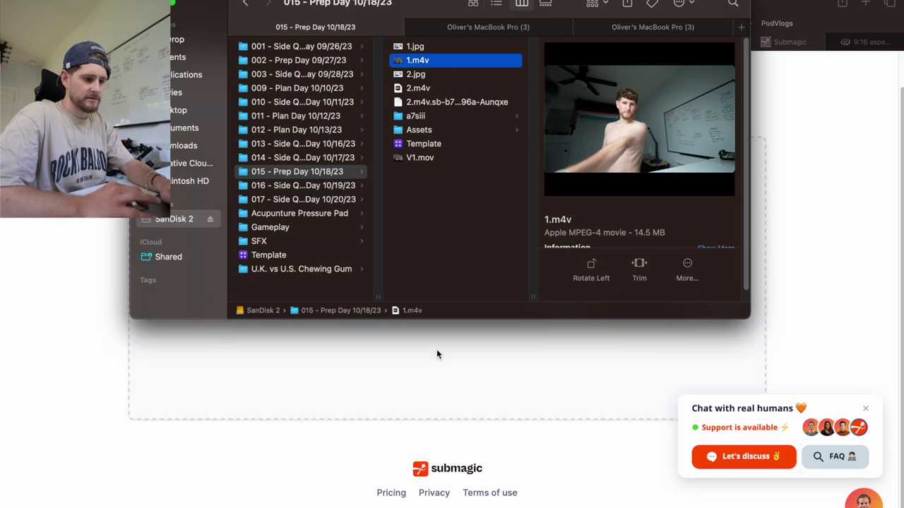
left_click(106, 400)
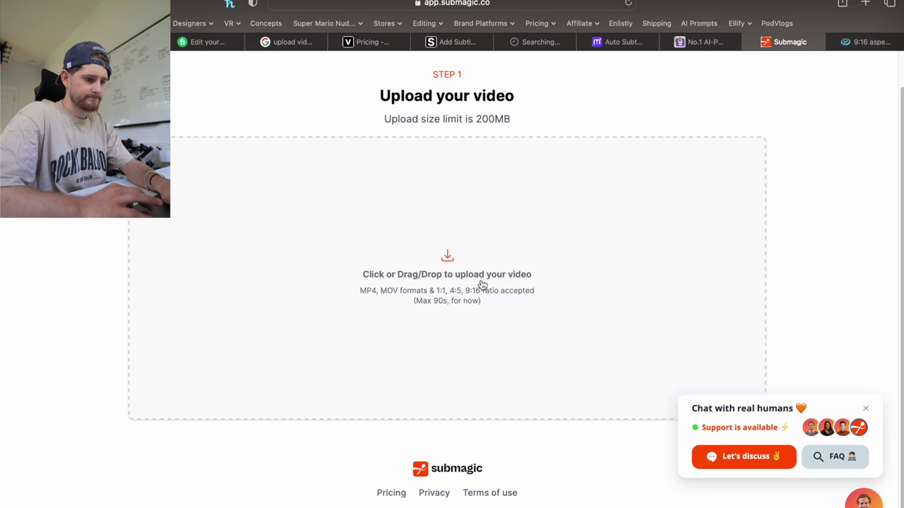
key("super+Tab")
left_click_drag(459, 65, 468, 369)
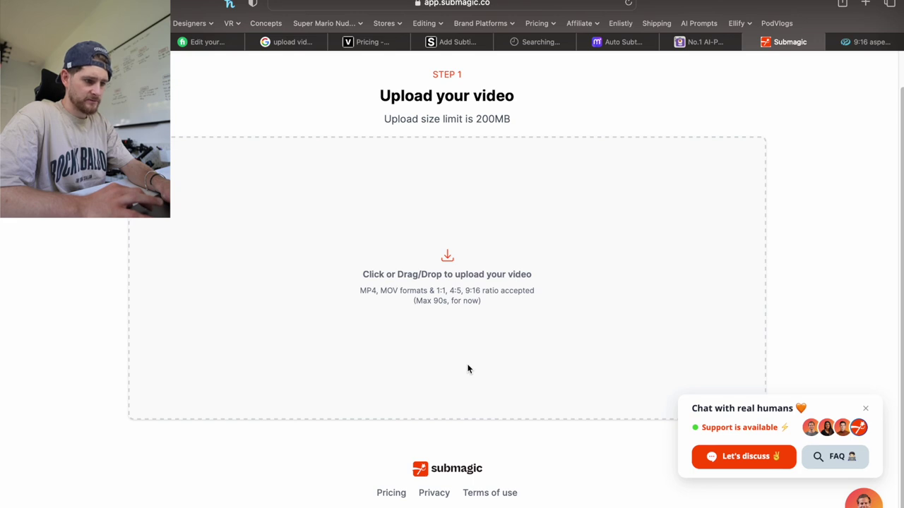
key("super+Tab")
key("super+Tab")
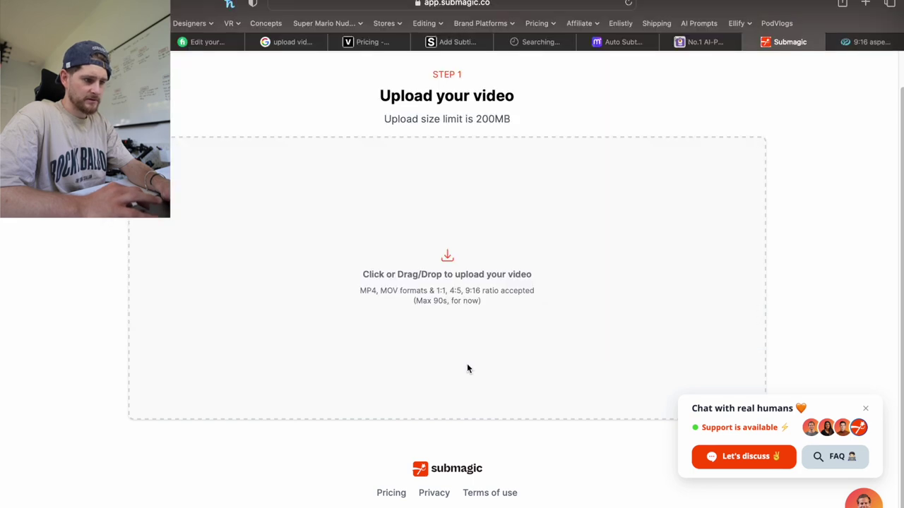
key("super+Tab")
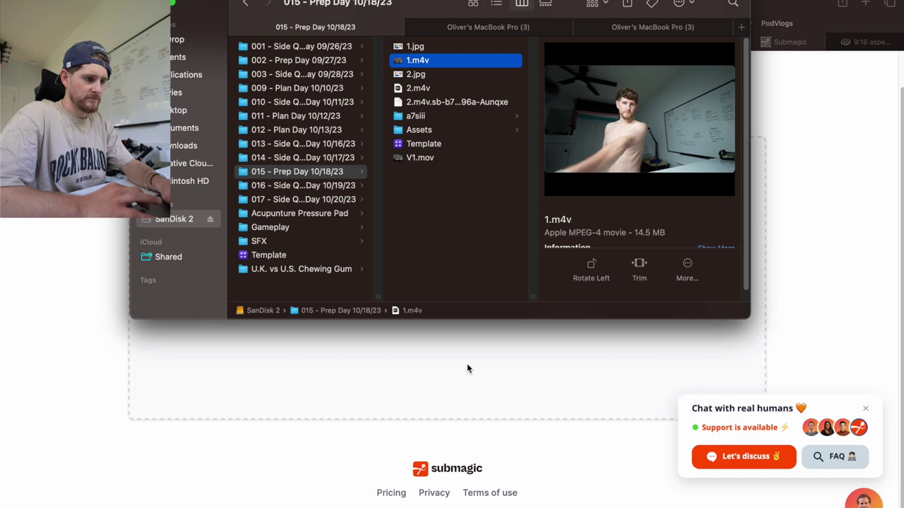
key("super+Tab")
key("super+Tab")
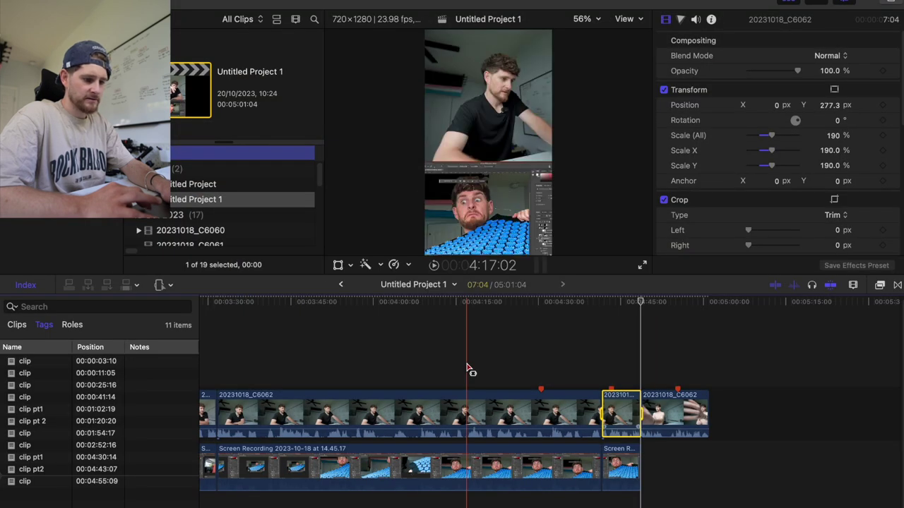
Export the project as Video and Audio with the H.264 codec, saving it under the name '3'.
key("super+e")
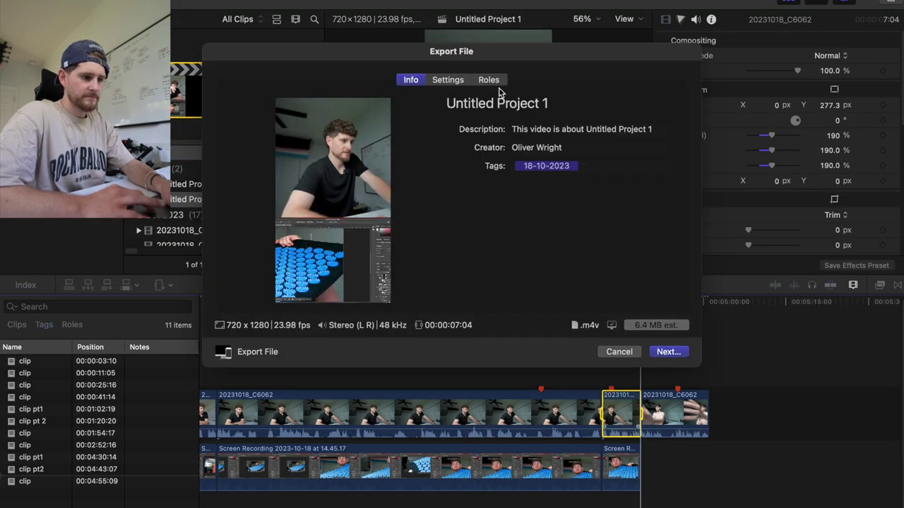
left_click(452, 83)
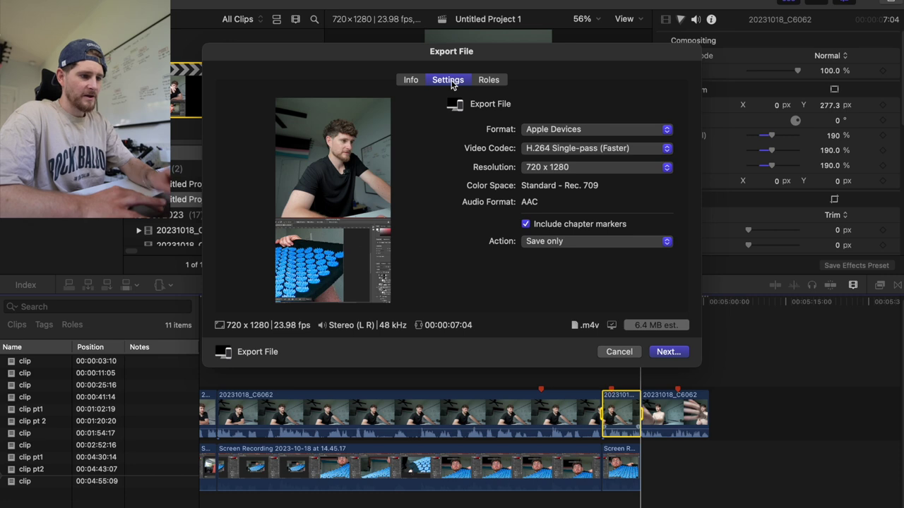
left_click(605, 132)
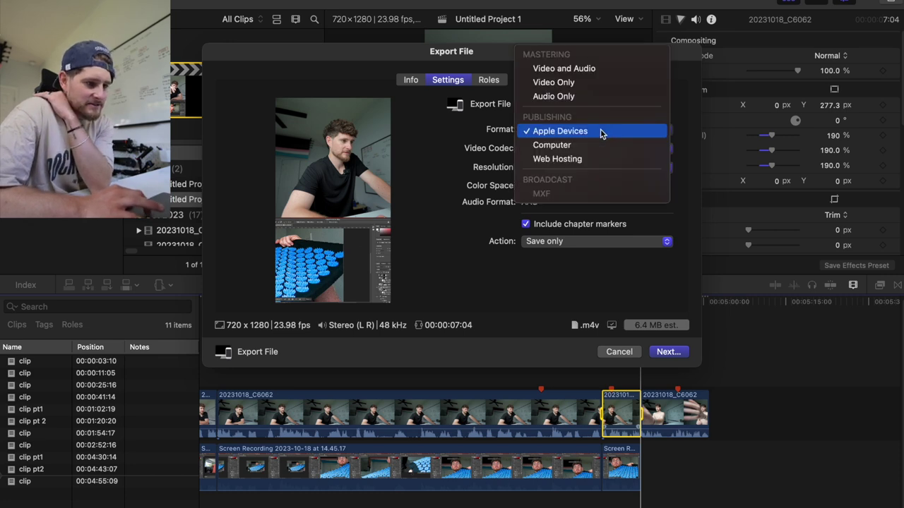
left_click(601, 131)
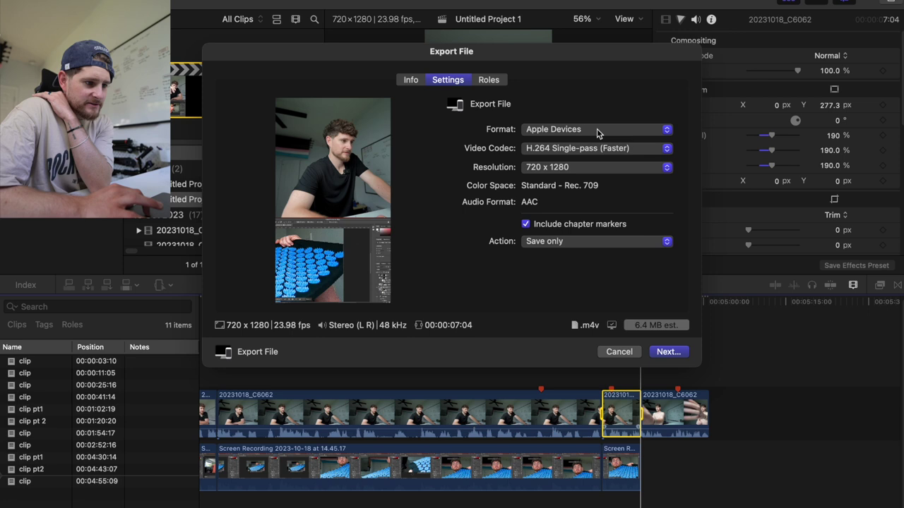
left_click(597, 131)
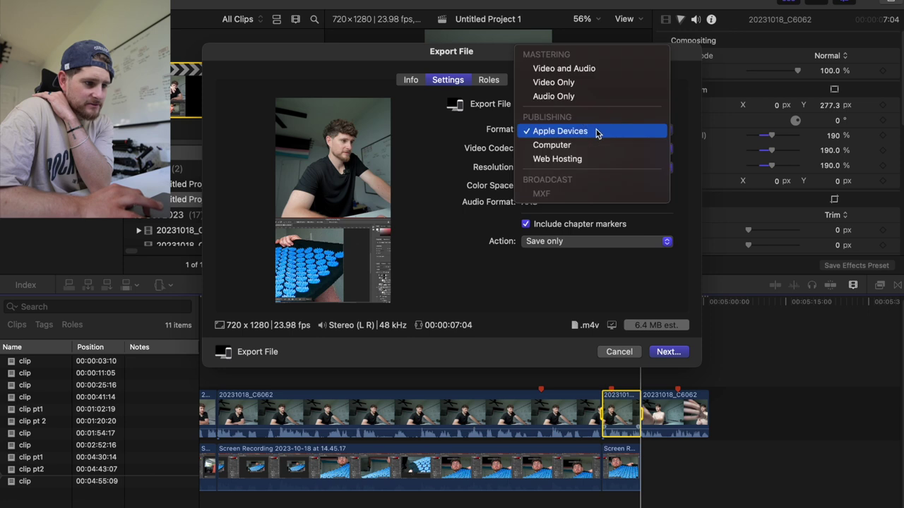
left_click(600, 68)
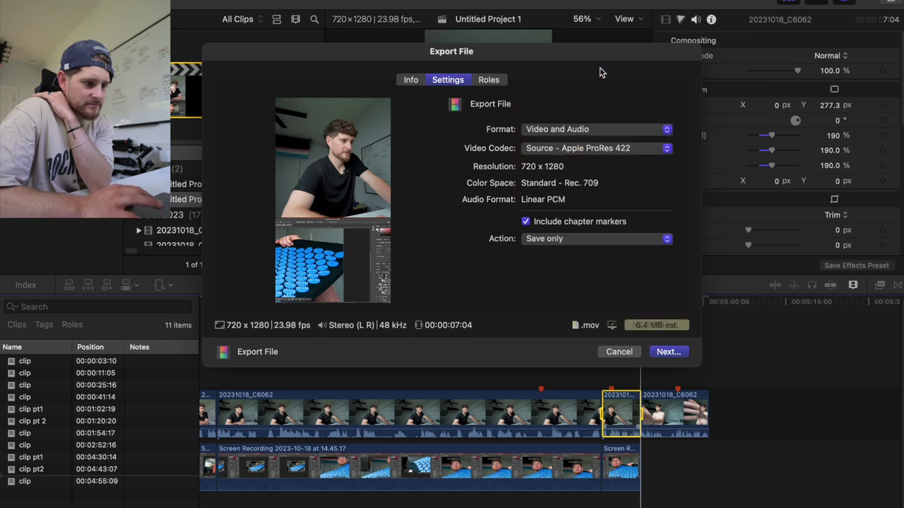
left_click(591, 148)
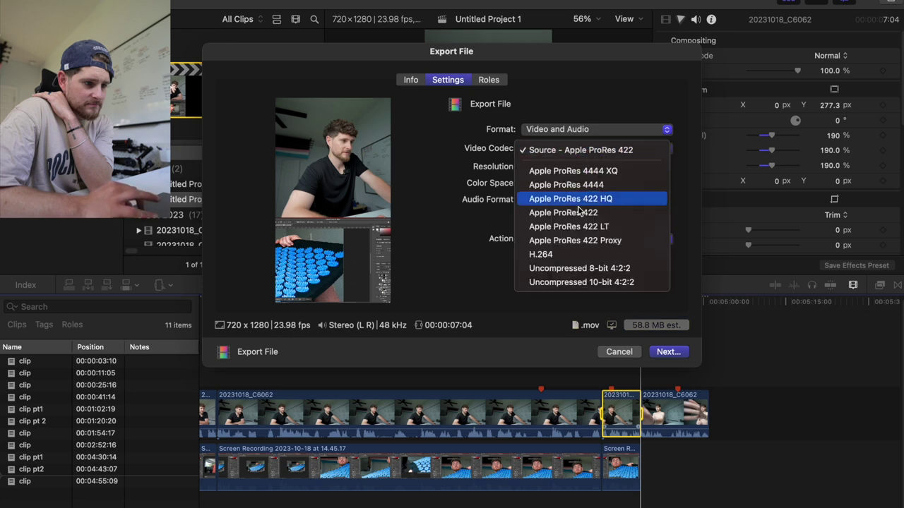
left_click(568, 255)
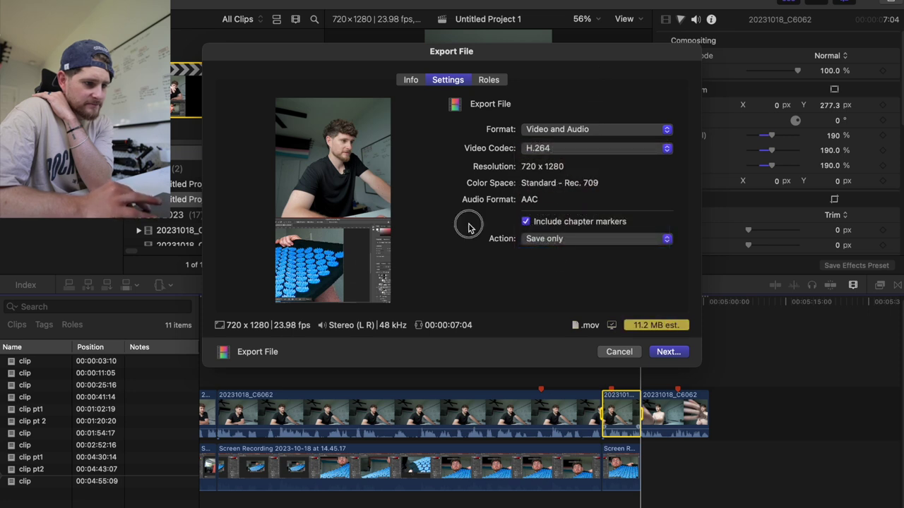
left_click(668, 352)
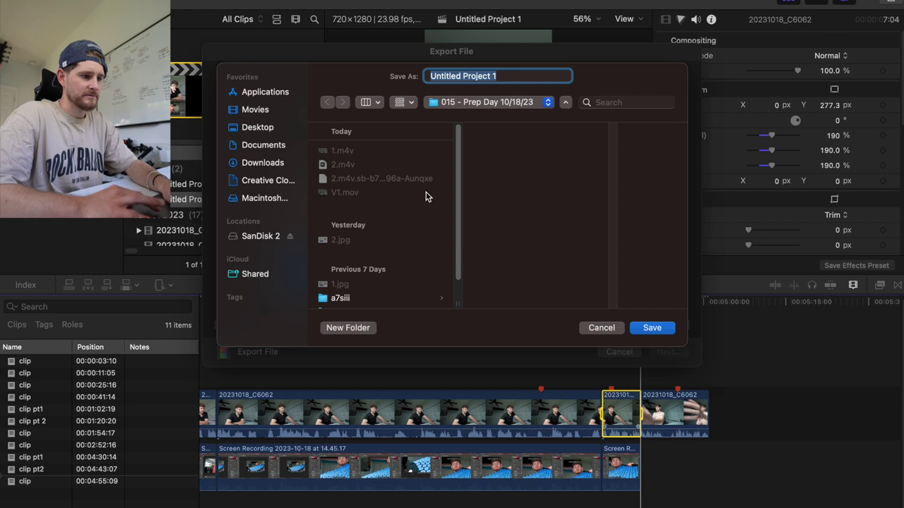
type("3")
left_click(648, 327)
scroll(459, 392, "right", 2)
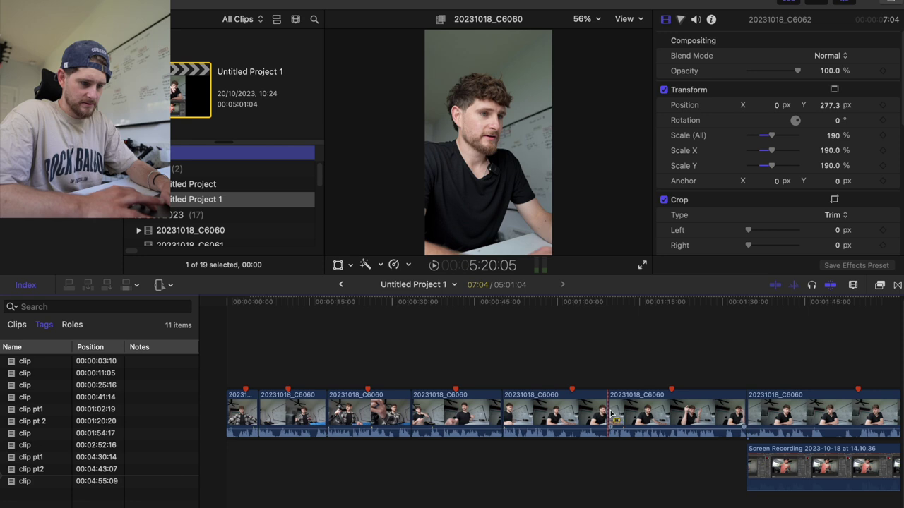
Export the selected C6060 clip as a .mov file named '2'.
left_click(612, 414)
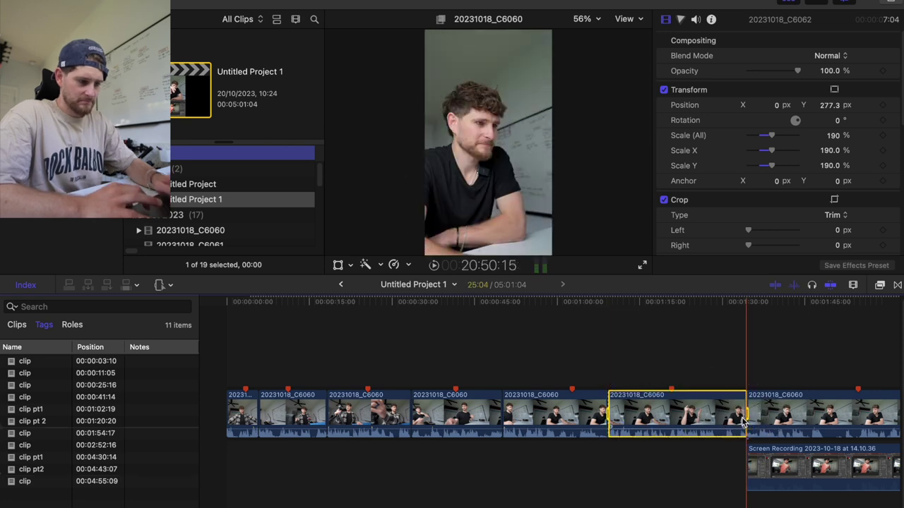
key("super+e")
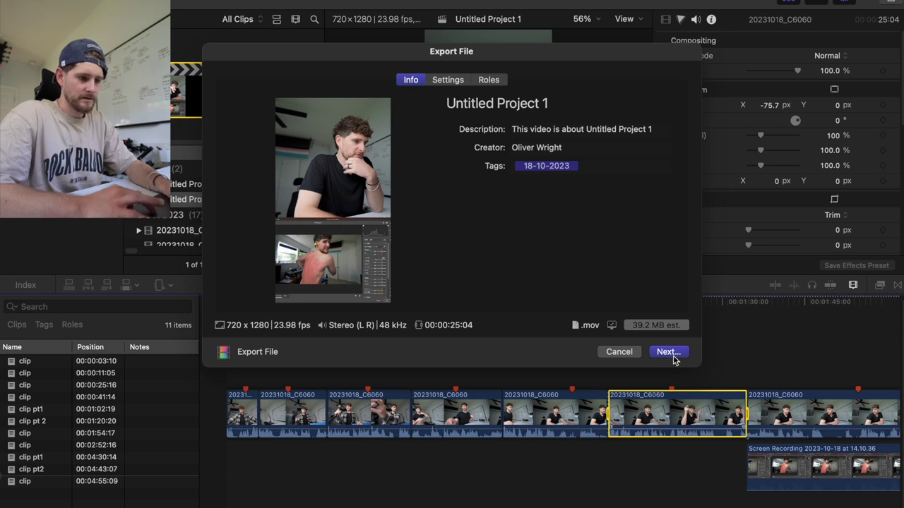
left_click(666, 351)
type("2")
left_click(650, 327)
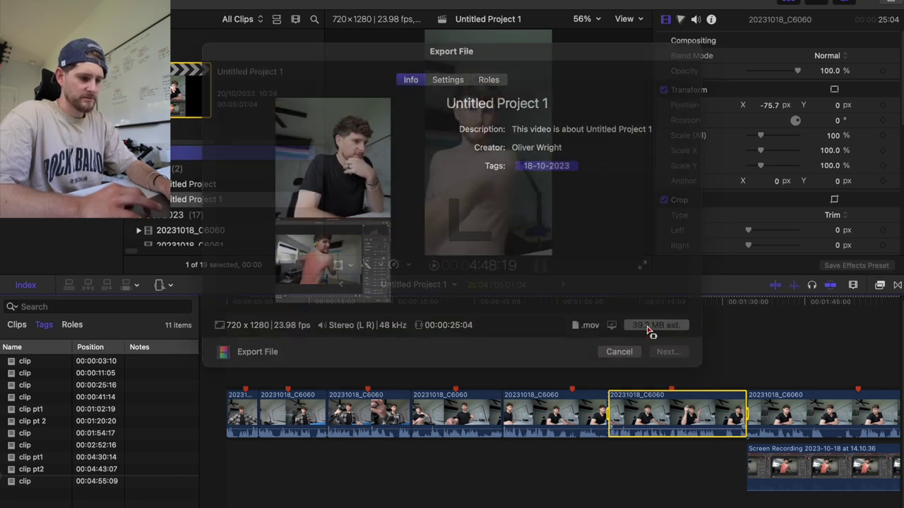
Range-select the final clip at the end of the timeline and export it as a file named 'f'.
key("space")
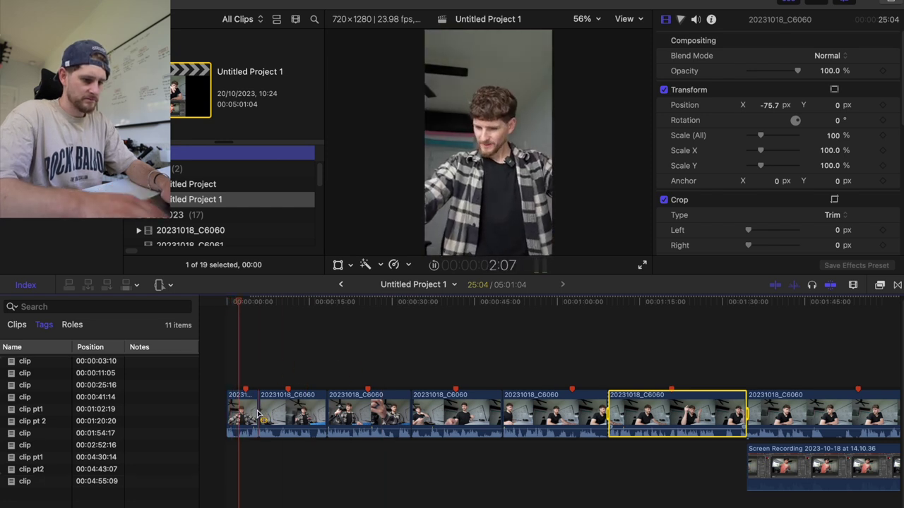
key("super+minus")
scroll(259, 414, "right", 3)
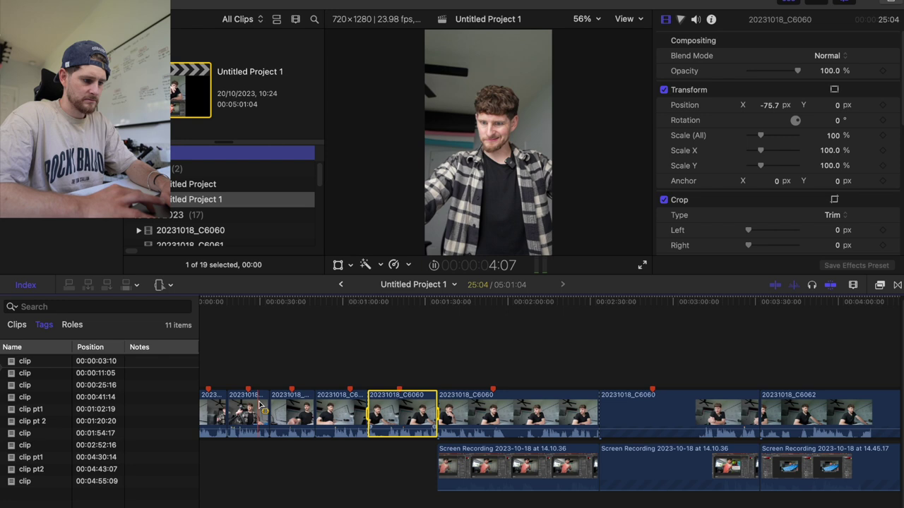
left_click(268, 376)
left_click(268, 375)
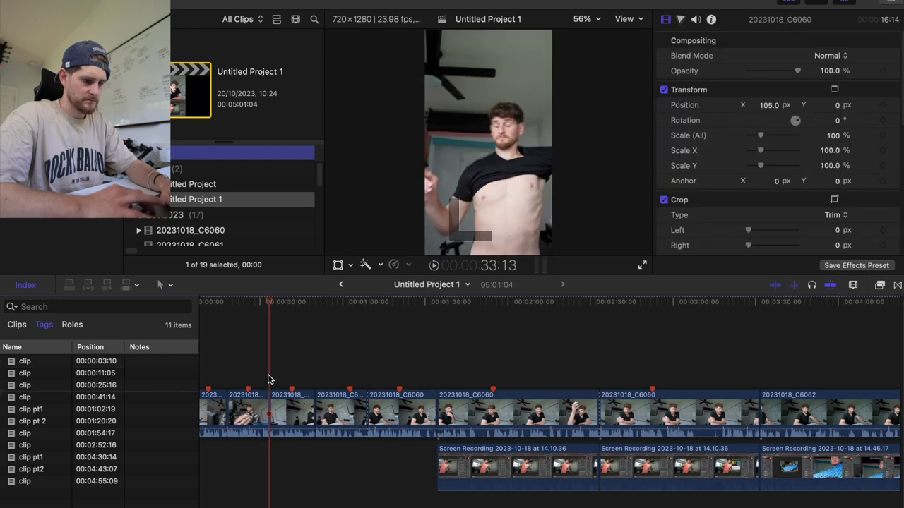
scroll(268, 379, "right", 10)
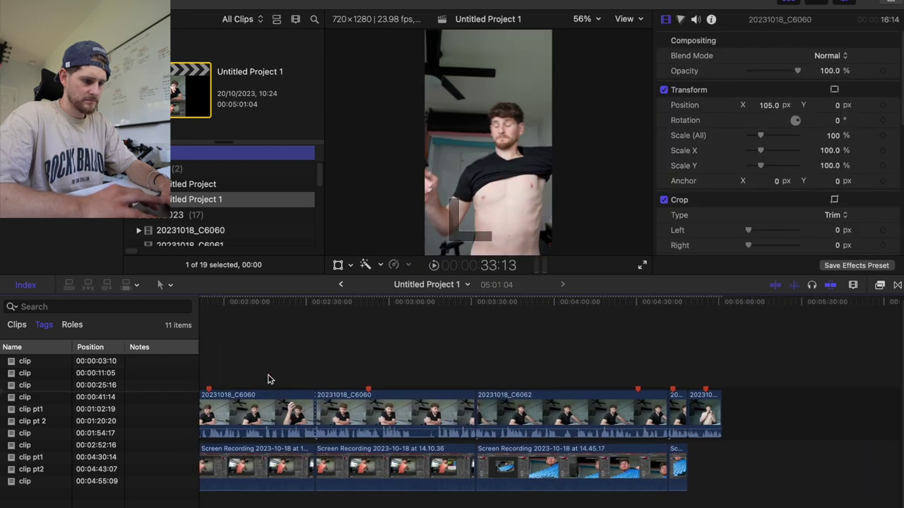
left_click_drag(720, 413, 733, 415)
key("super+e")
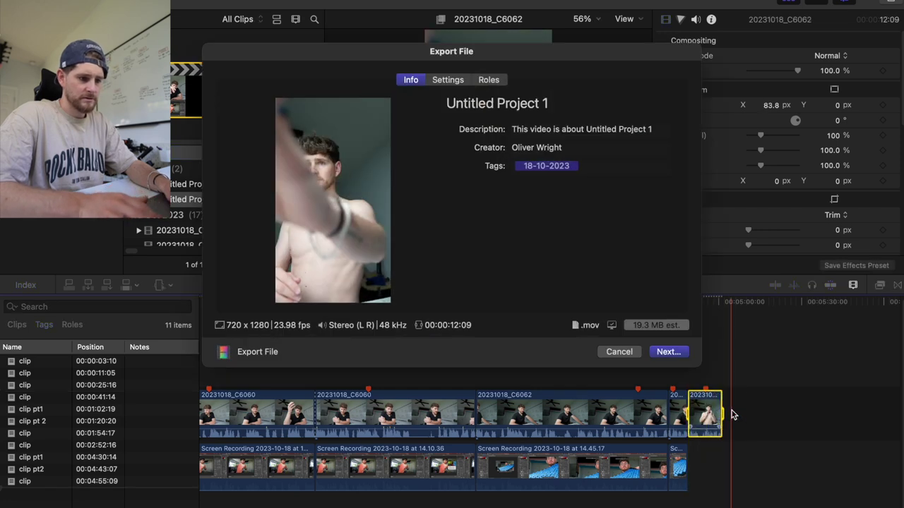
key("Return")
type("f")
key("Return")
key("super+Tab")
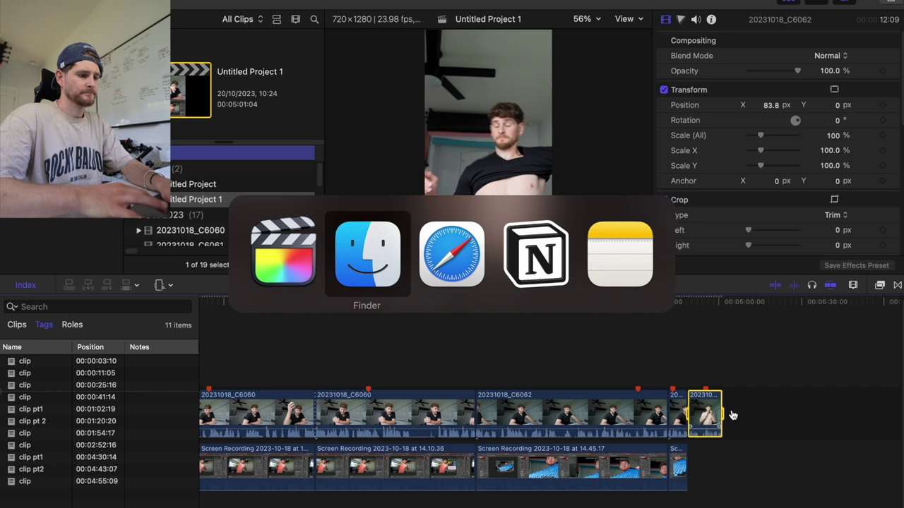
Cancel one running background export, then show Finder's 015 - Prep Day folder with 2.mov and 3.mov.
key("super+Tab")
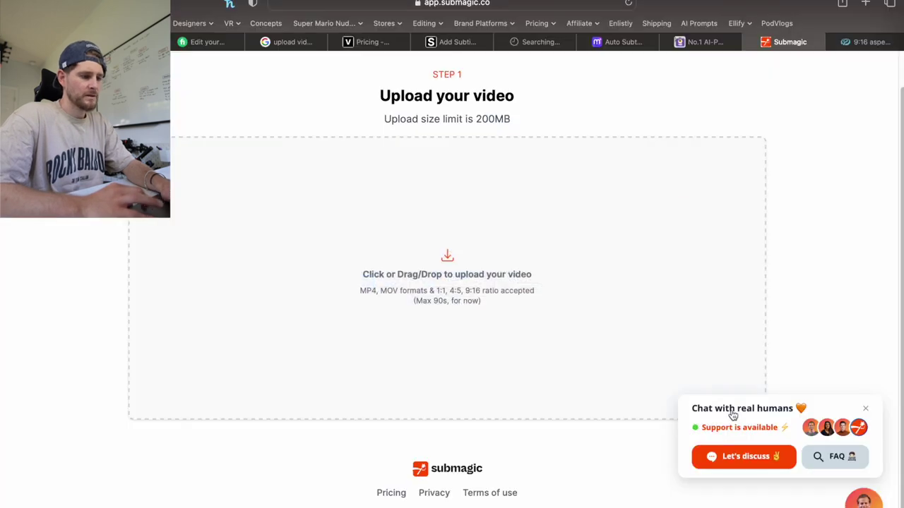
key("super+Tab")
key("super+Tab")
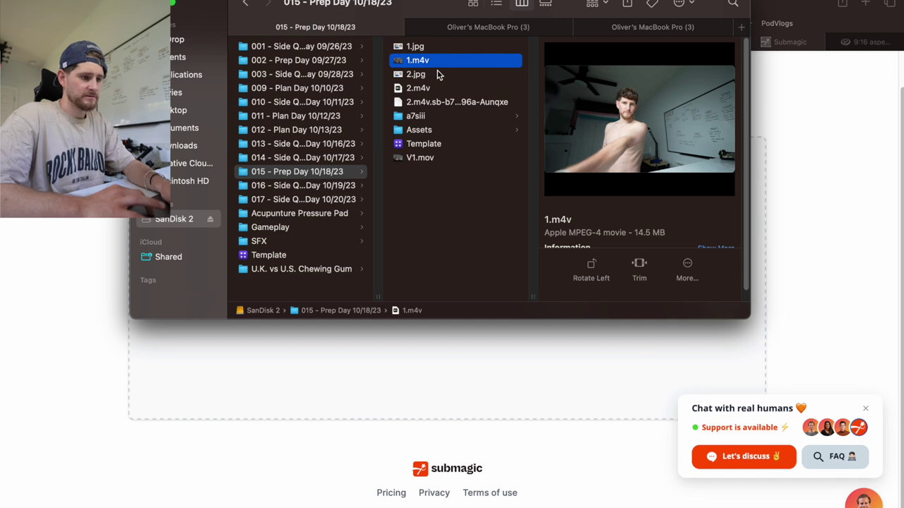
key("super+Tab")
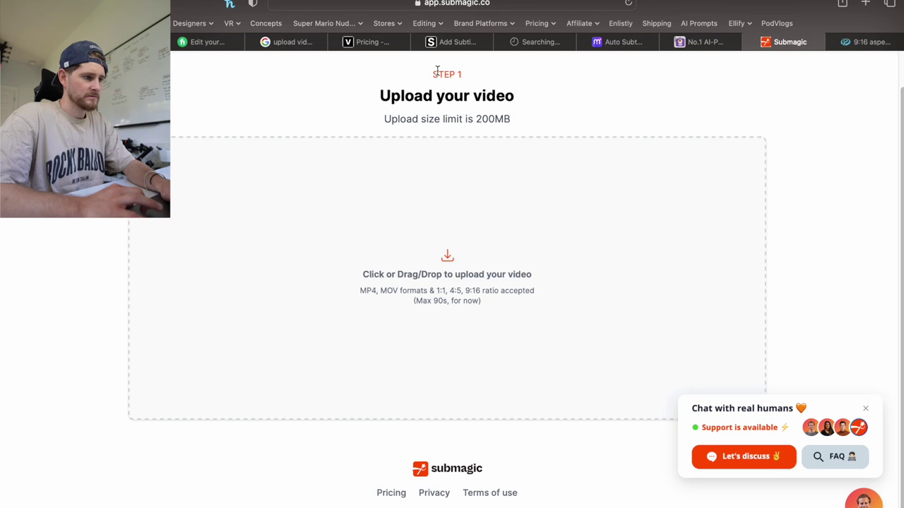
key("super+Tab")
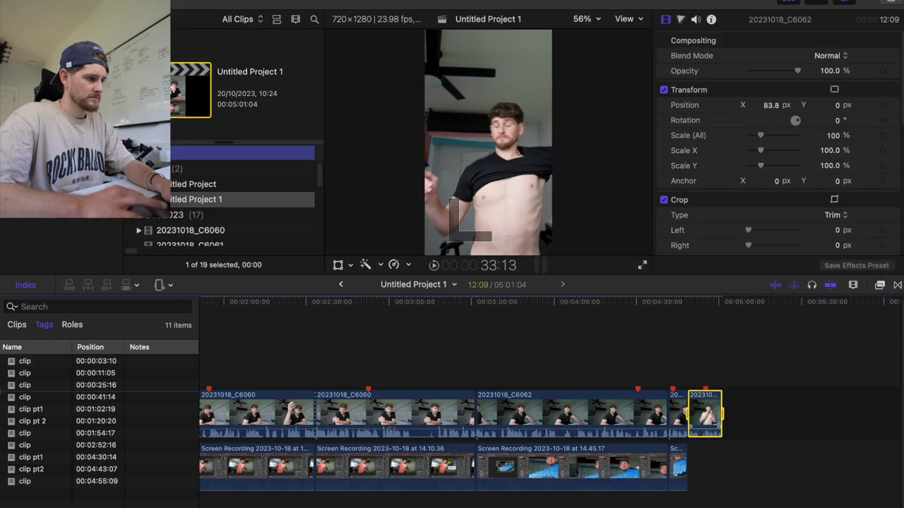
key("super+9")
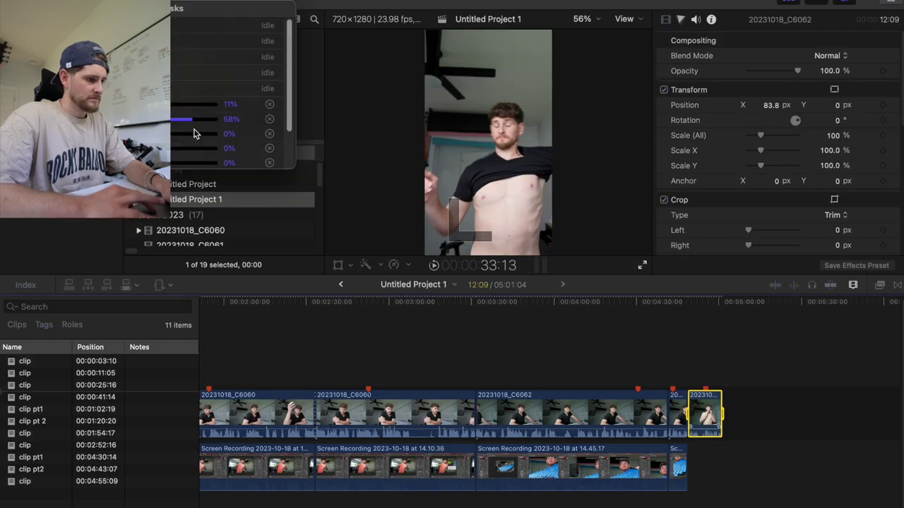
left_click(270, 123)
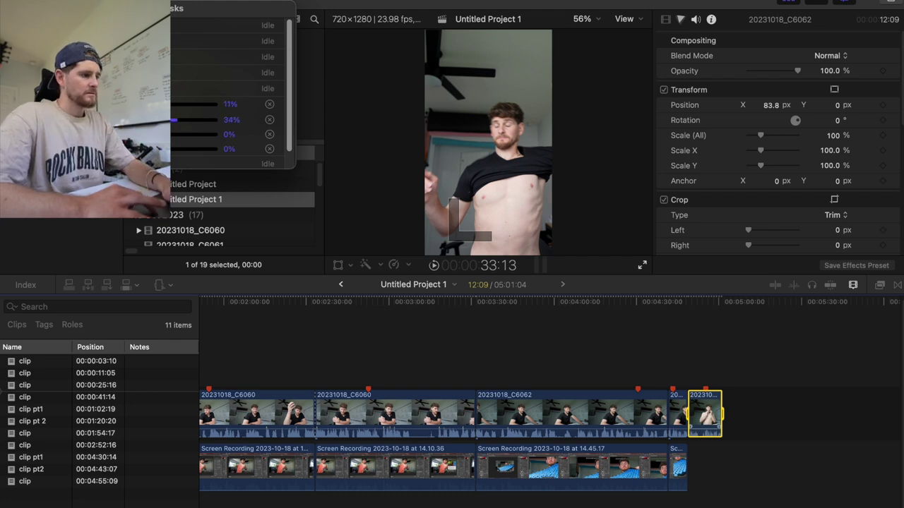
key("super+Tab")
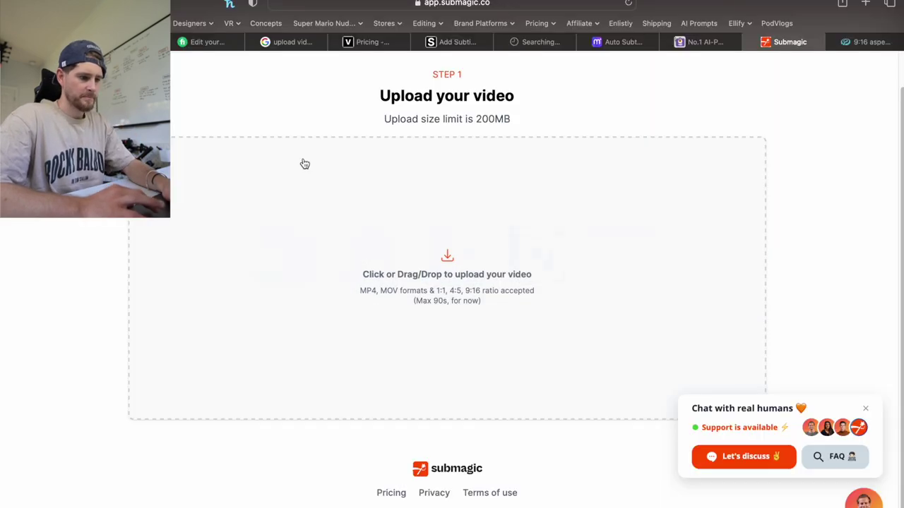
key("super+Tab")
key("super+Tab")
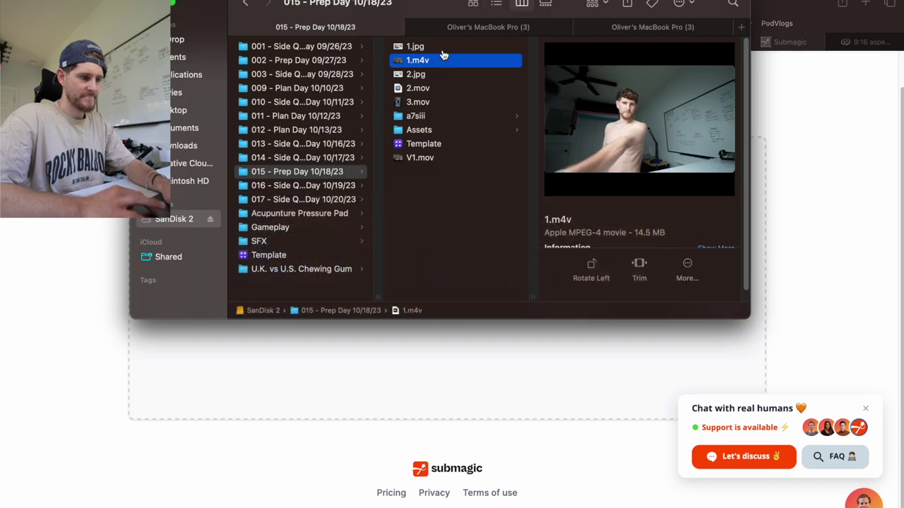
Select 3.mov, 2.mov and 1.mov in Finder and drop them onto Submagic's upload area.
left_click(461, 104)
left_click(459, 106, "shift")
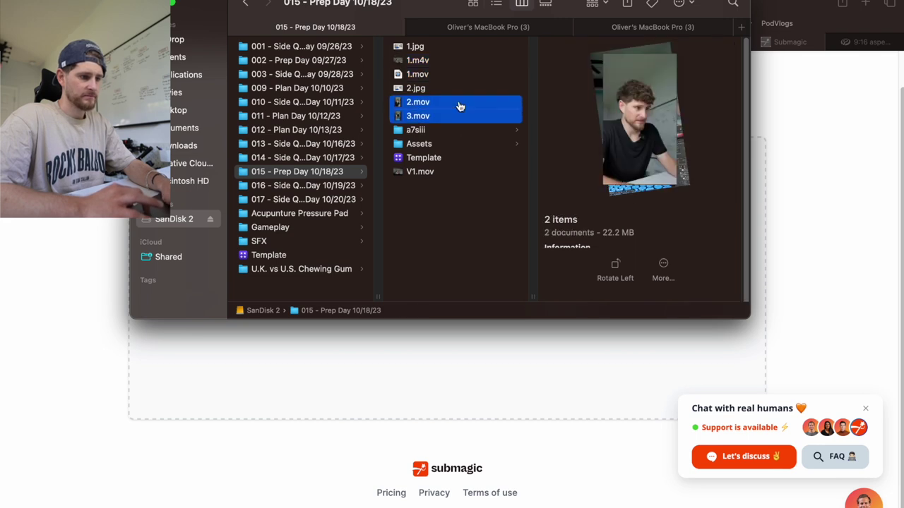
left_click(458, 74, "super")
left_click_drag(457, 75, 430, 352)
left_click(124, 389)
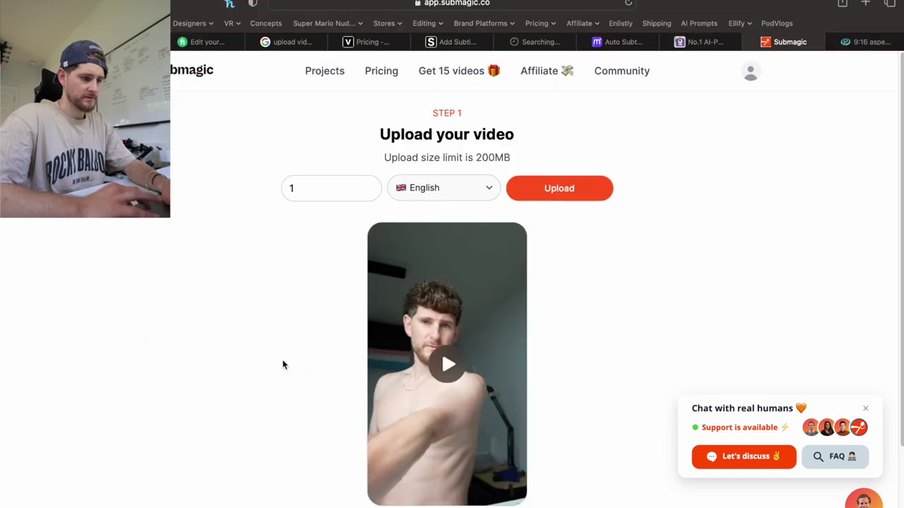
Upload video '1' with English captions and wait for the transcript to appear in the editor.
scroll(282, 364, "down", 1)
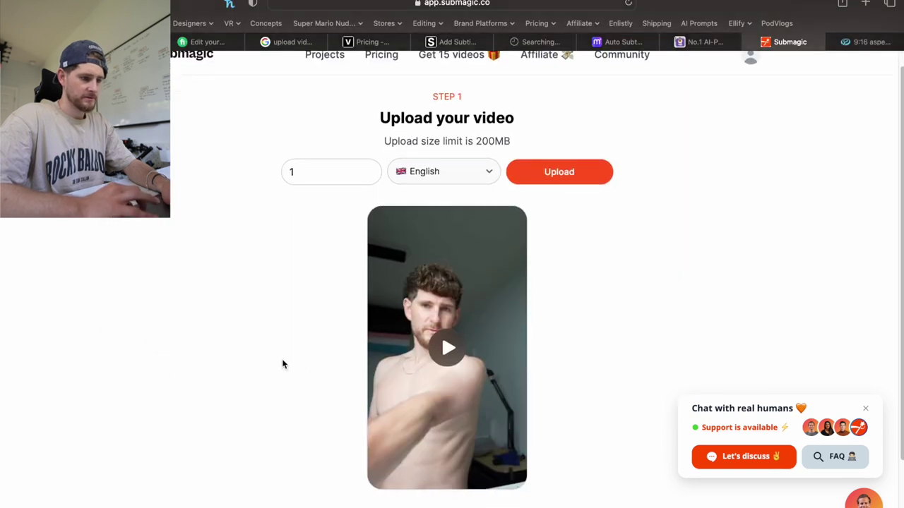
scroll(283, 365, "down", 4)
scroll(283, 363, "up", 5)
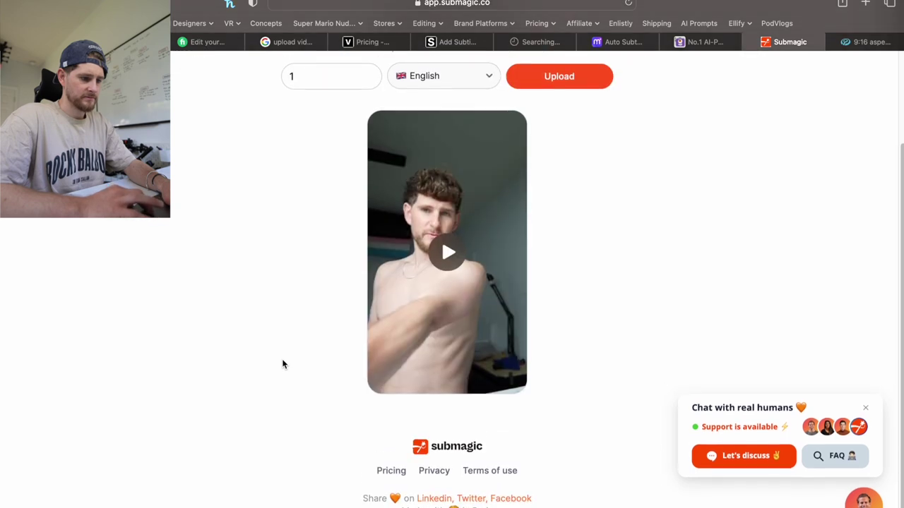
left_click(558, 192)
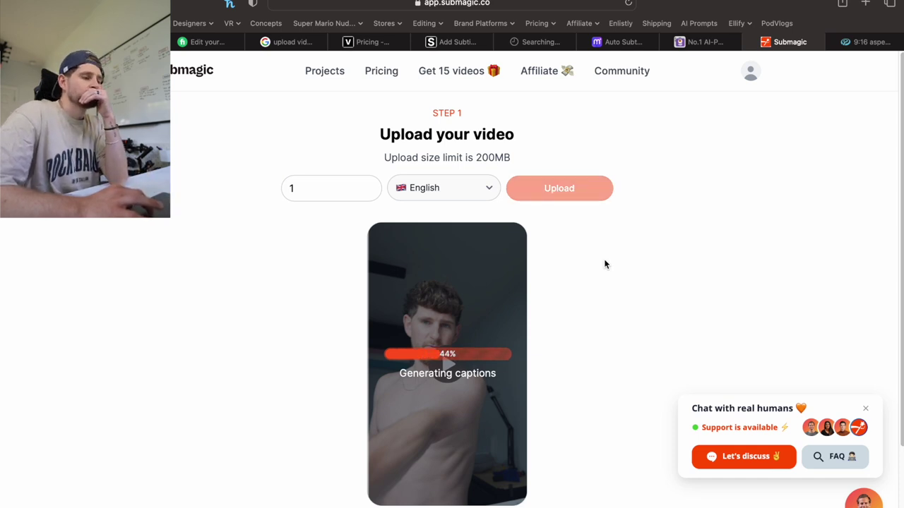
scroll(605, 264, "down", 3)
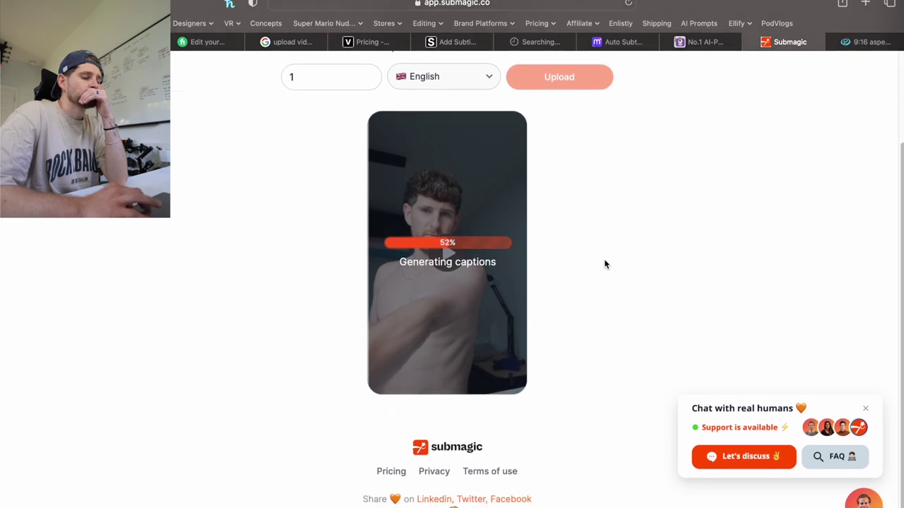
scroll(605, 265, "up", 3)
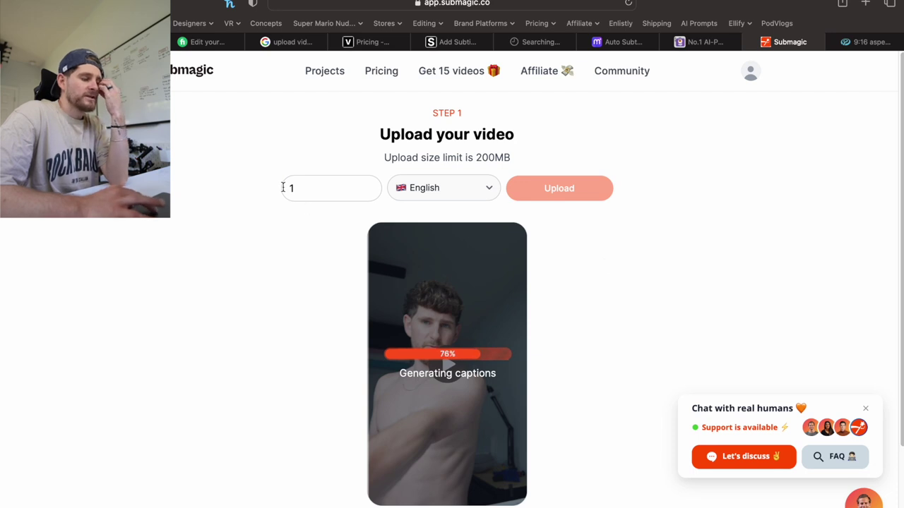
left_click_drag(296, 187, 281, 191)
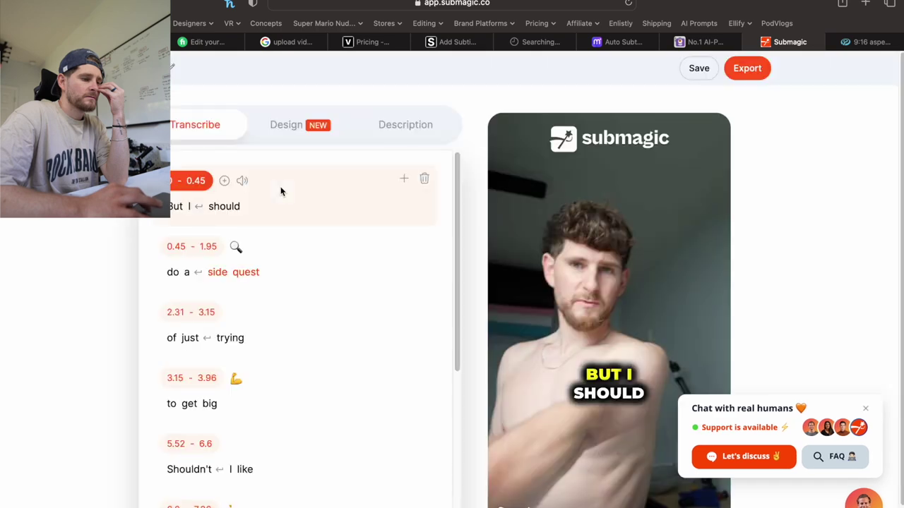
Close the support chat popup and replay the preview from about 0:03–0:05 to check the captions.
scroll(280, 191, "down", 5)
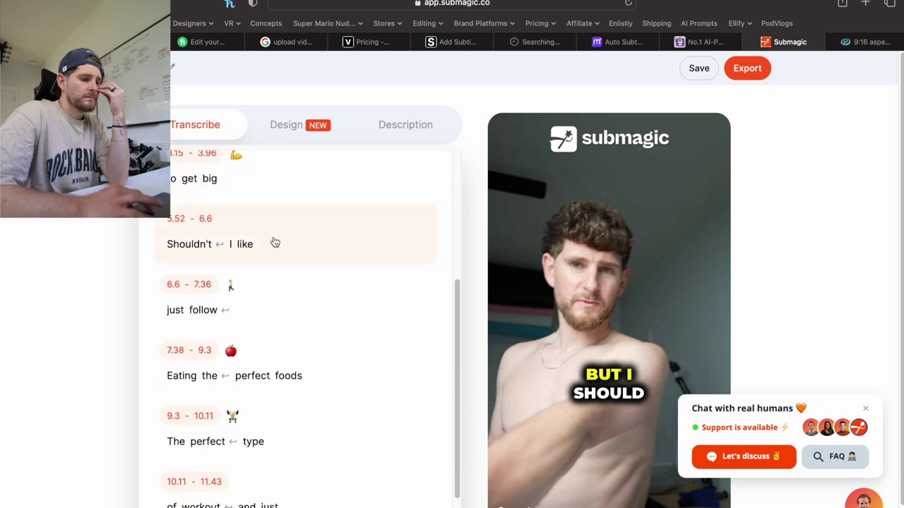
scroll(304, 325, "up", 3)
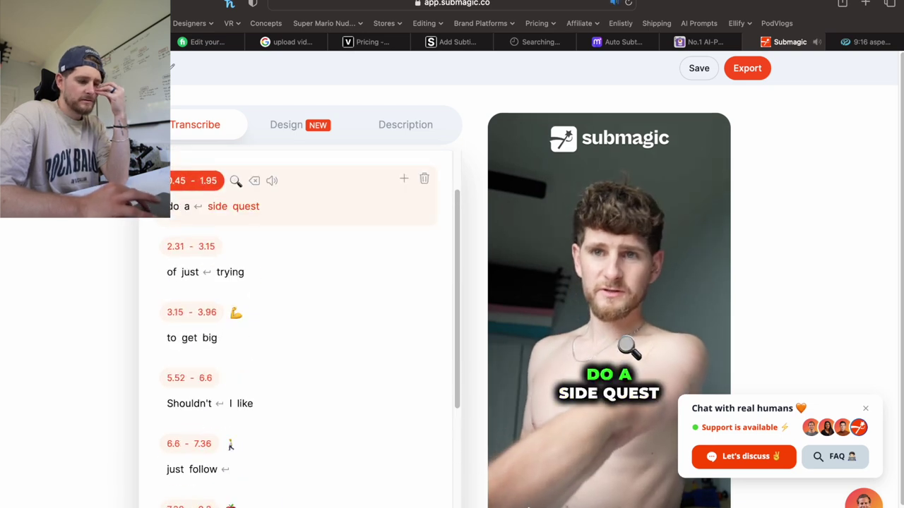
left_click(865, 409)
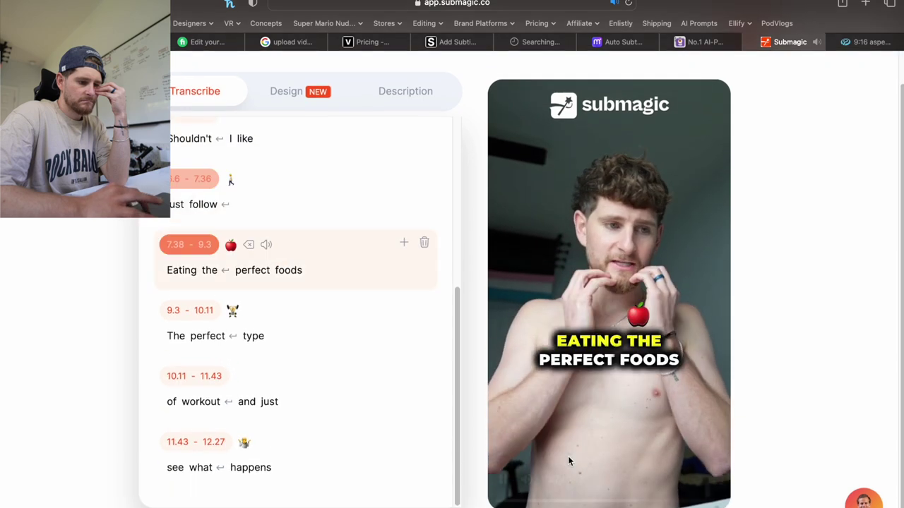
left_click(598, 501)
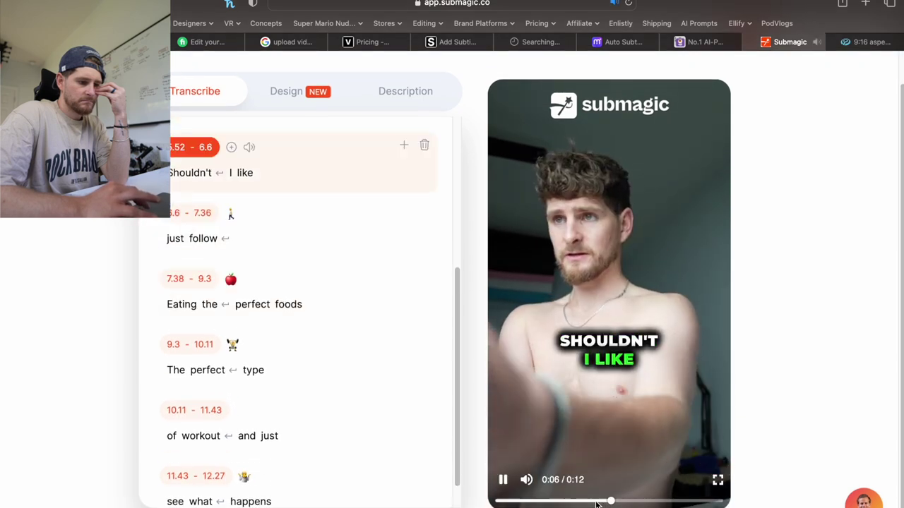
left_click_drag(598, 501, 578, 502)
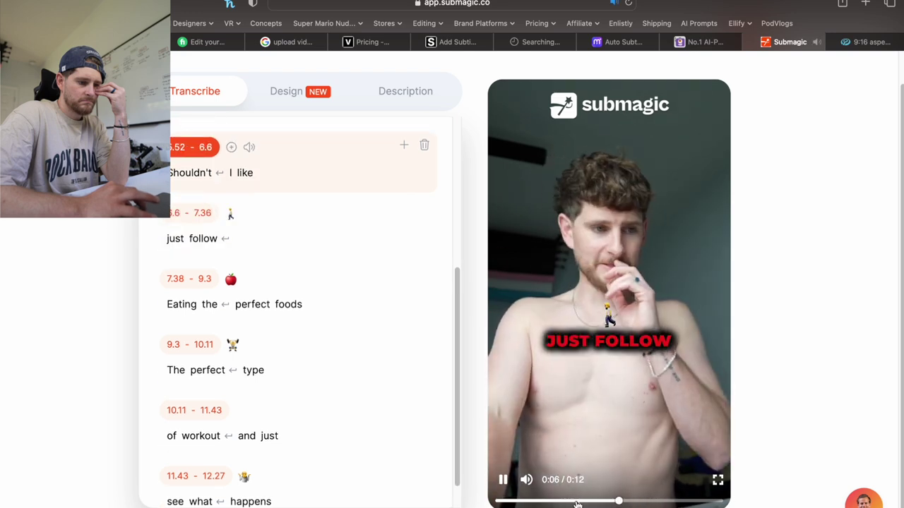
left_click(563, 501)
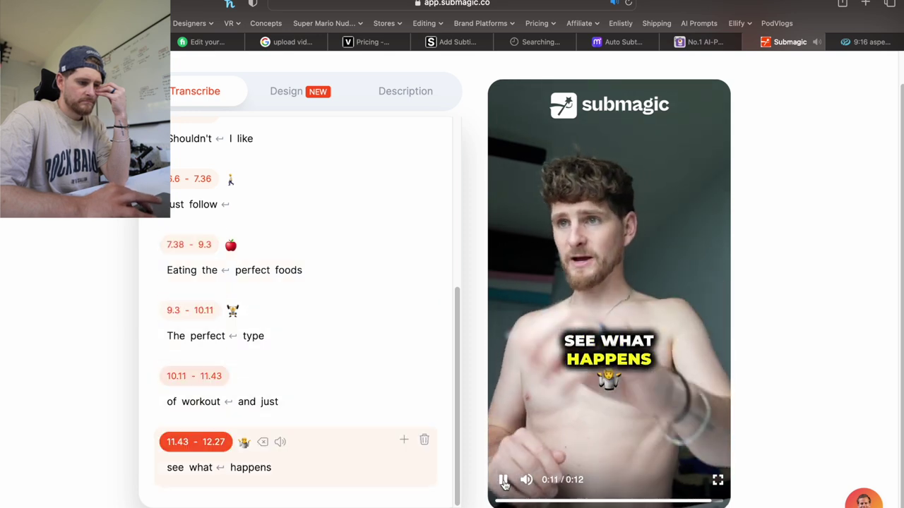
scroll(503, 483, "up", 1)
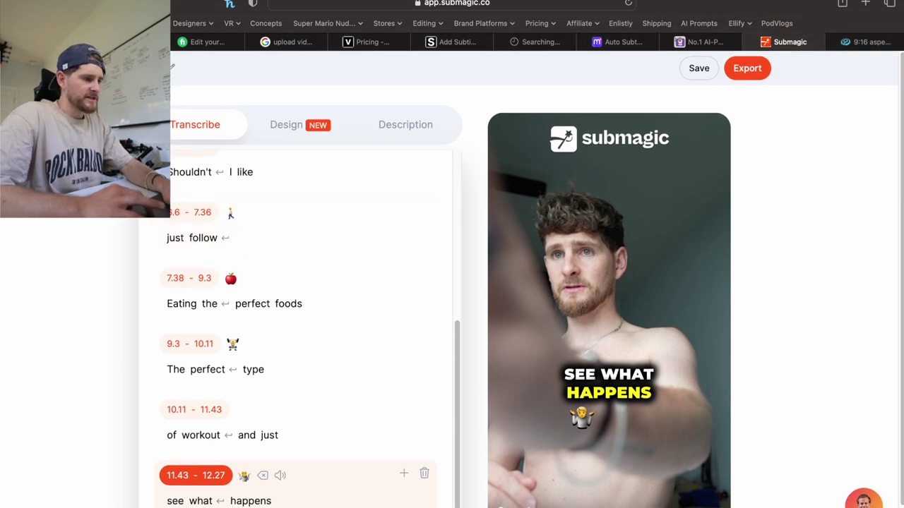
Start a new Submagic upload and drop another exported clip from Finder onto it.
left_click(171, 66)
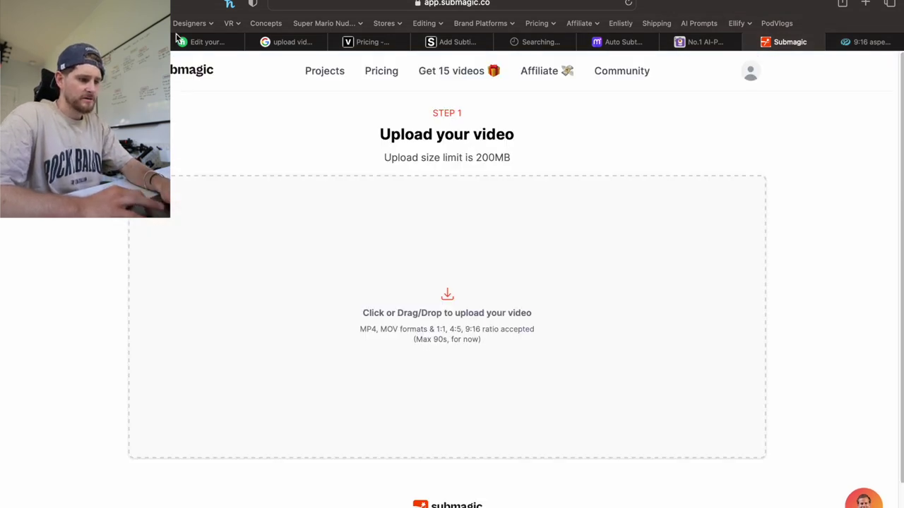
key("super+Tab")
left_click_drag(430, 116, 424, 332)
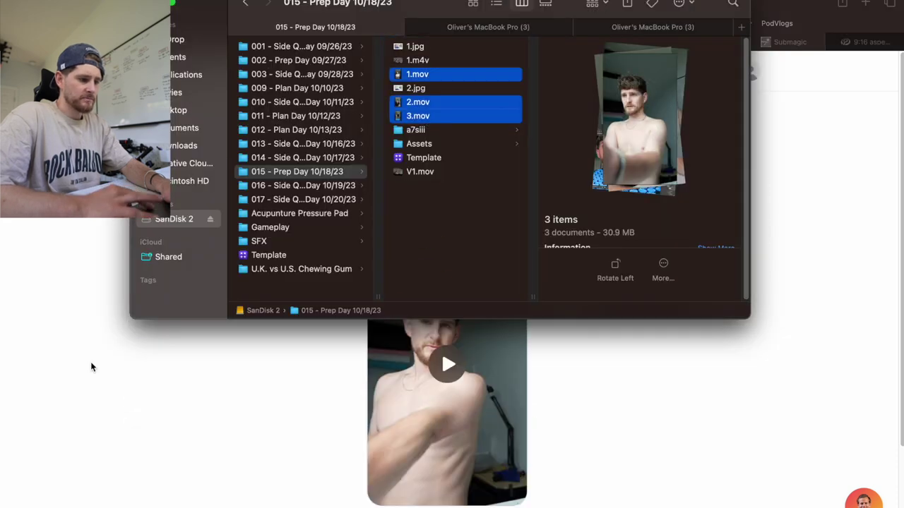
left_click(141, 366)
Rename the new video to '2' and upload it for English captions.
double_click(328, 187)
type("3")
left_click(708, 243)
scroll(716, 242, "down", 2)
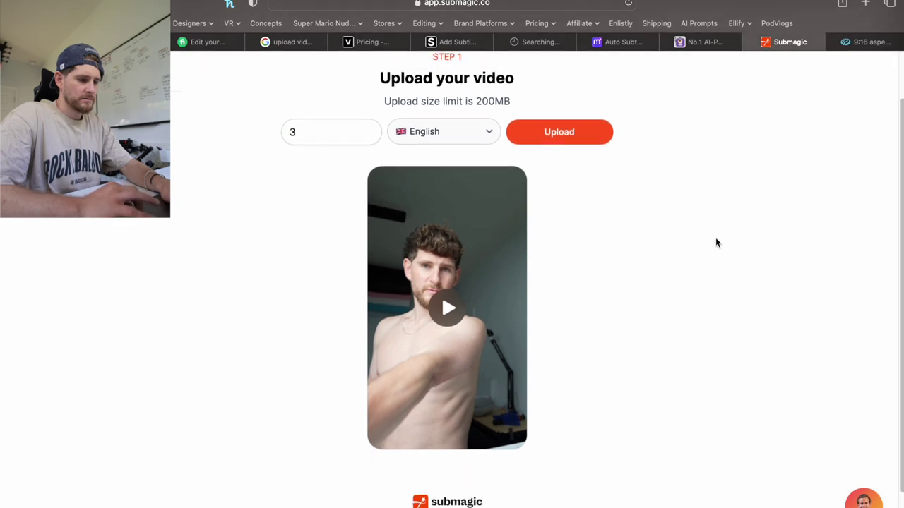
scroll(716, 242, "up", 2)
double_click(311, 188)
type("2")
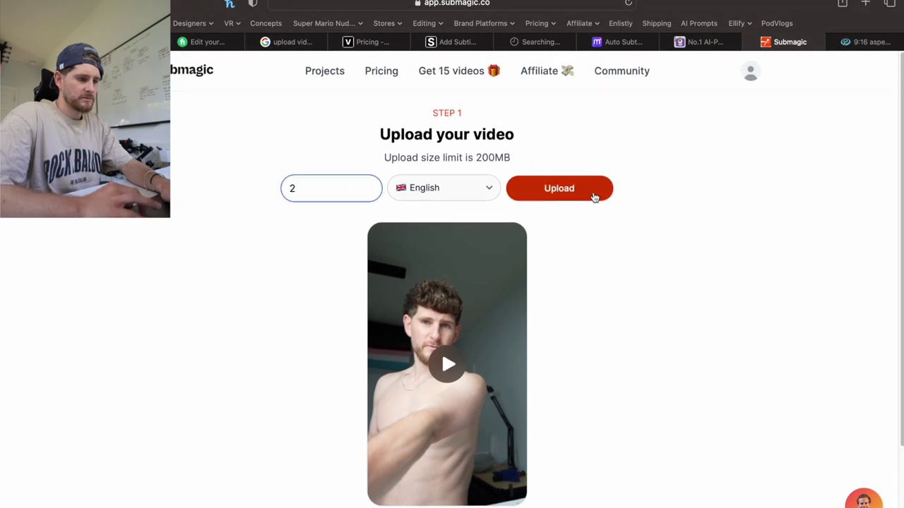
left_click(594, 197)
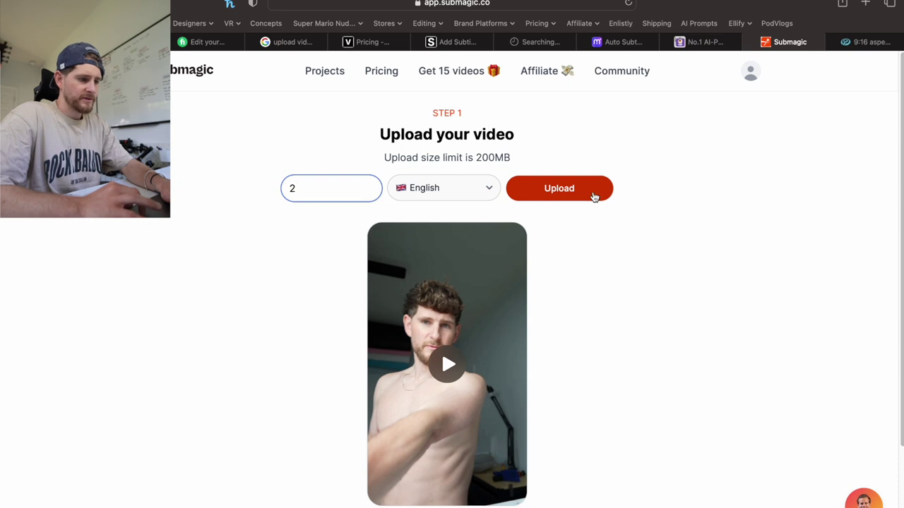
scroll(629, 266, "down", 3)
scroll(622, 263, "up", 3)
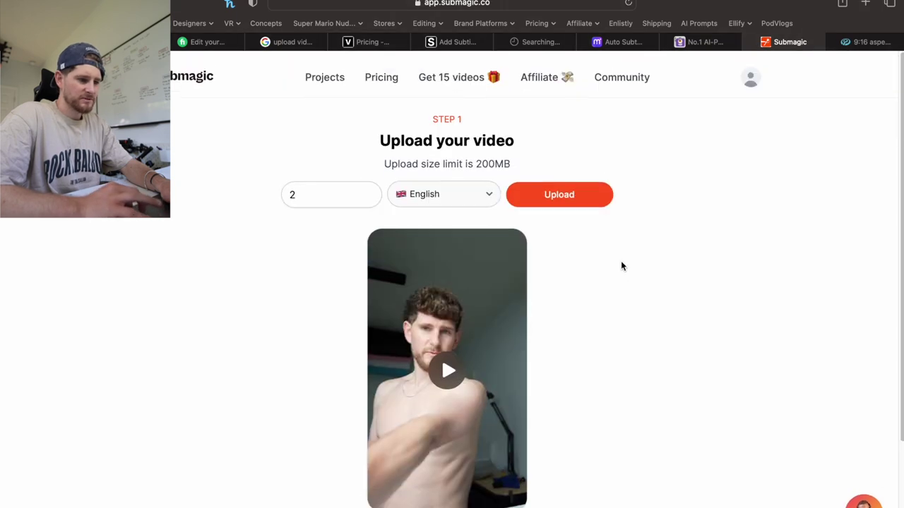
left_click(554, 185)
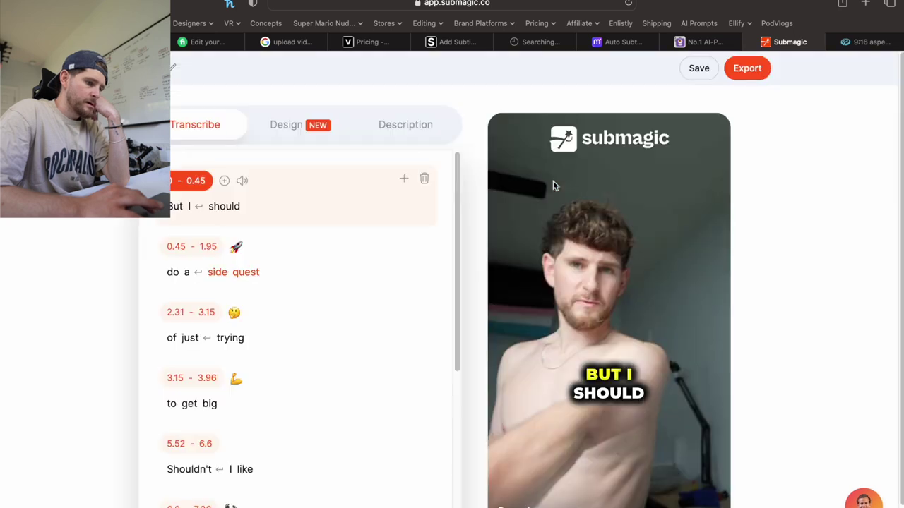
scroll(553, 186, "down", 1)
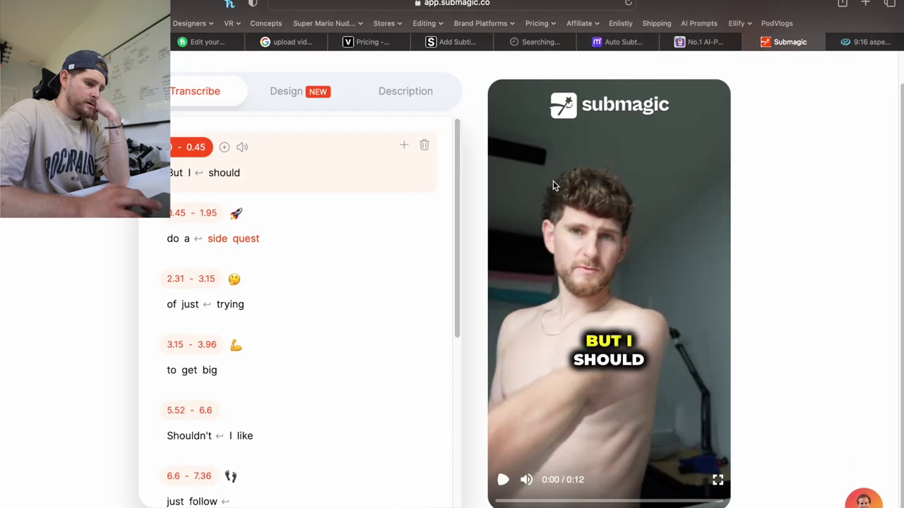
scroll(553, 186, "up", 1)
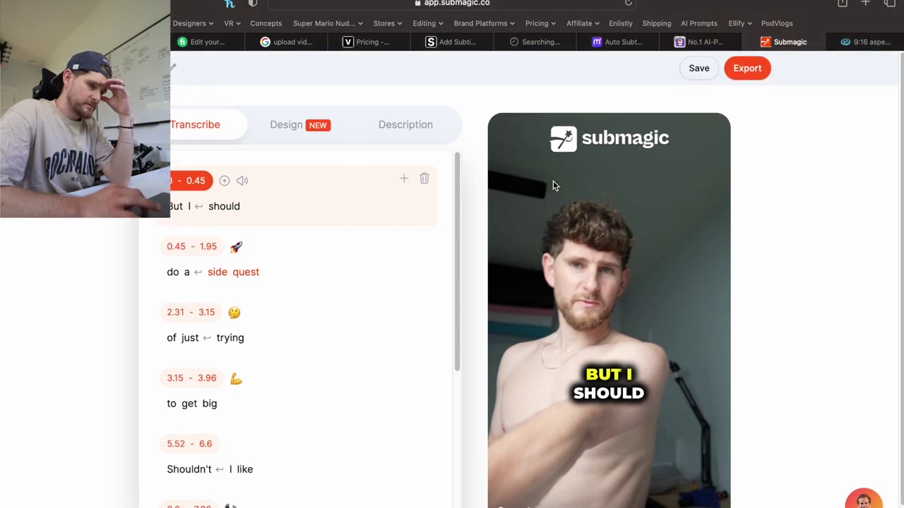
scroll(553, 186, "down", 1)
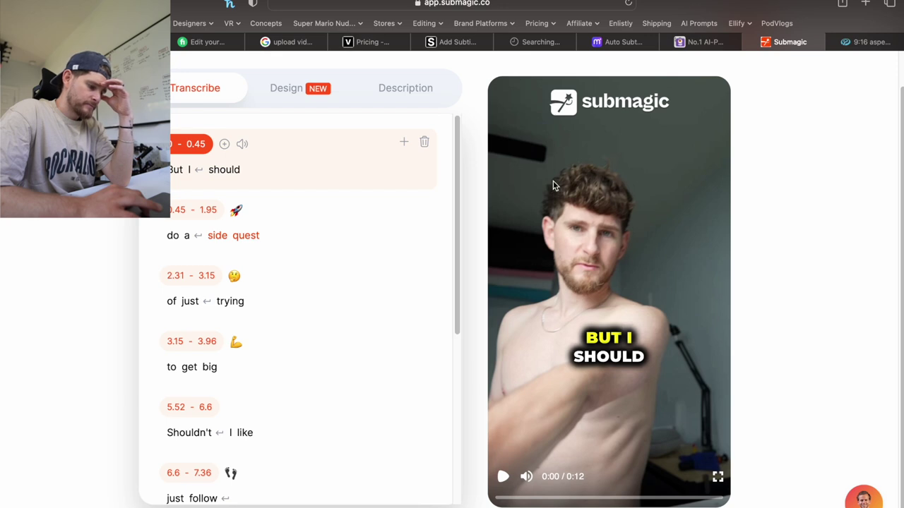
scroll(555, 186, "up", 1)
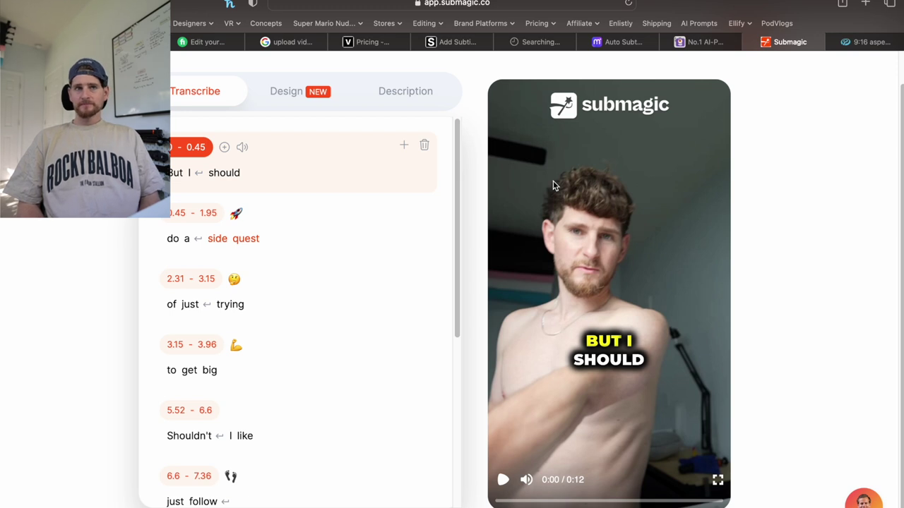
Locate the y2mate video in Finder under SanDisk 2 > Gameplay > Satisfying.
key("cmd+Tab")
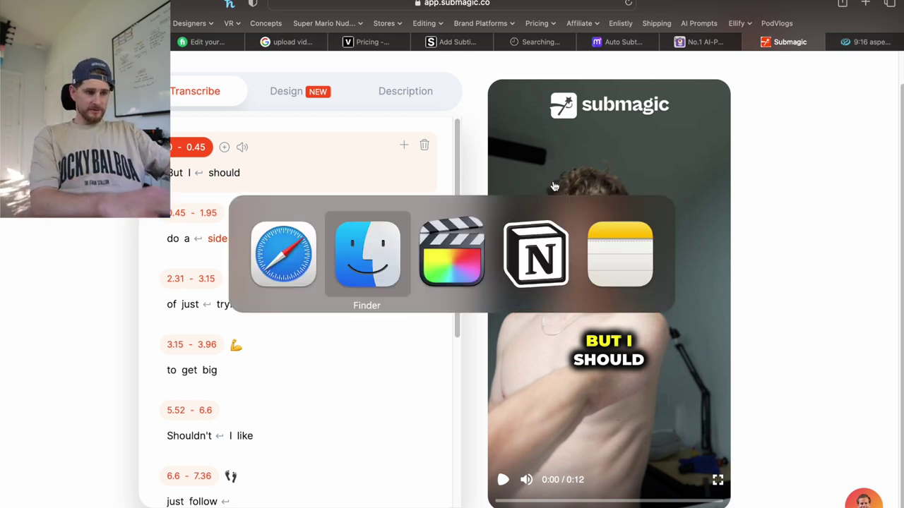
key("super+Tab")
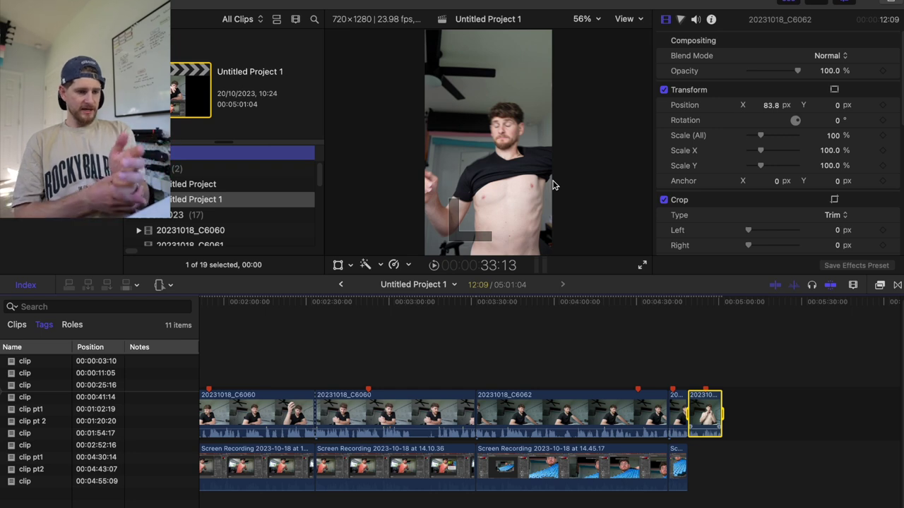
key("super+Tab")
key("super+Tab")
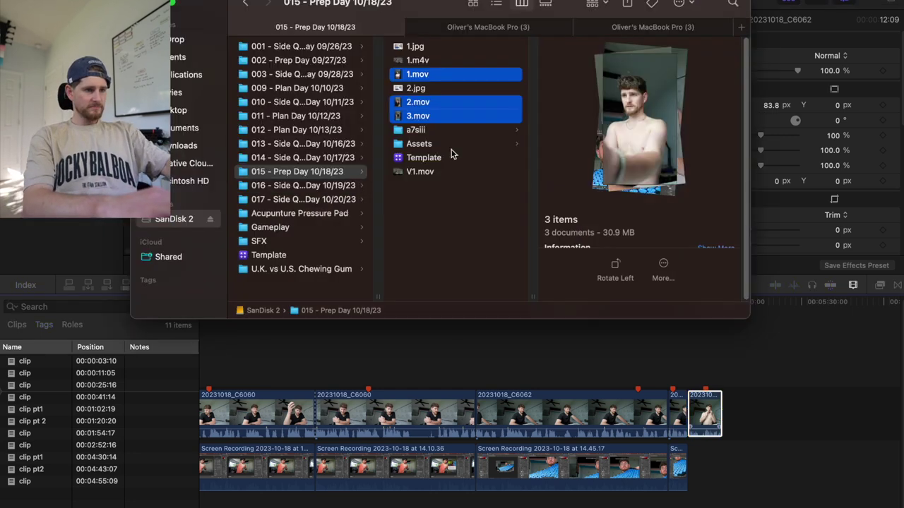
left_click(290, 225)
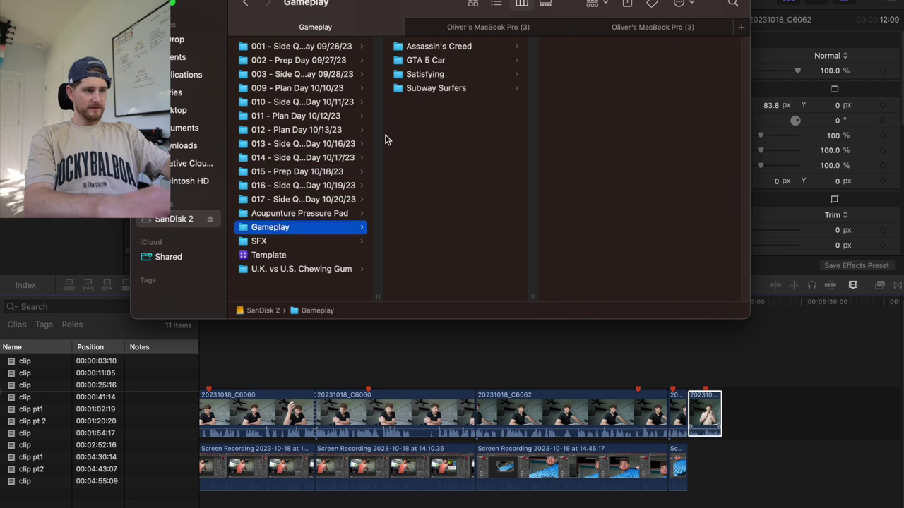
left_click(423, 76)
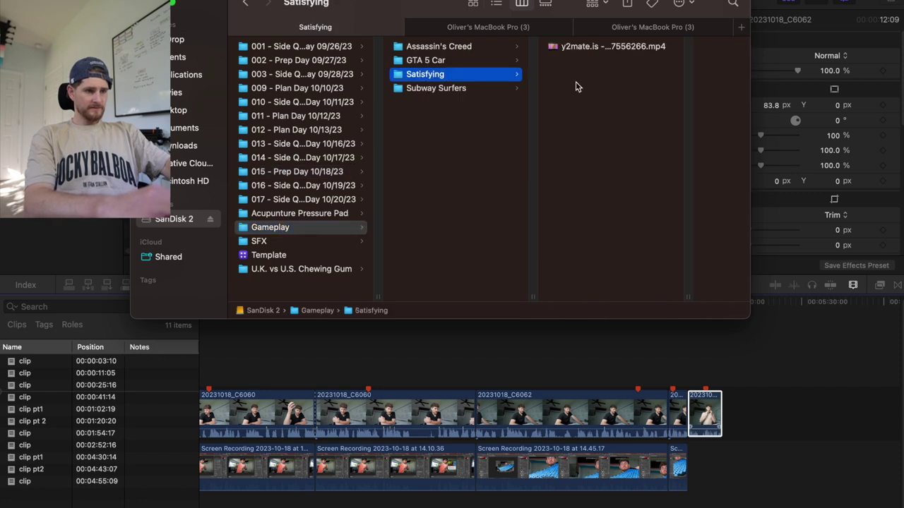
Drag the y2mate Oddly Satisfying mp4 into the Final Cut Pro timeline beneath the clips.
left_click(334, 418)
key("super+minus")
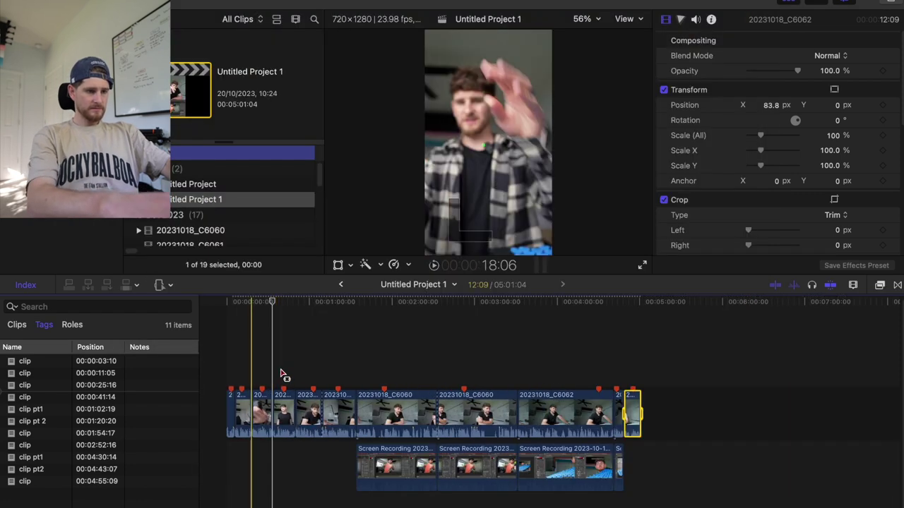
key("super+Tab")
left_click_drag(568, 49, 219, 503)
key("super+Tab")
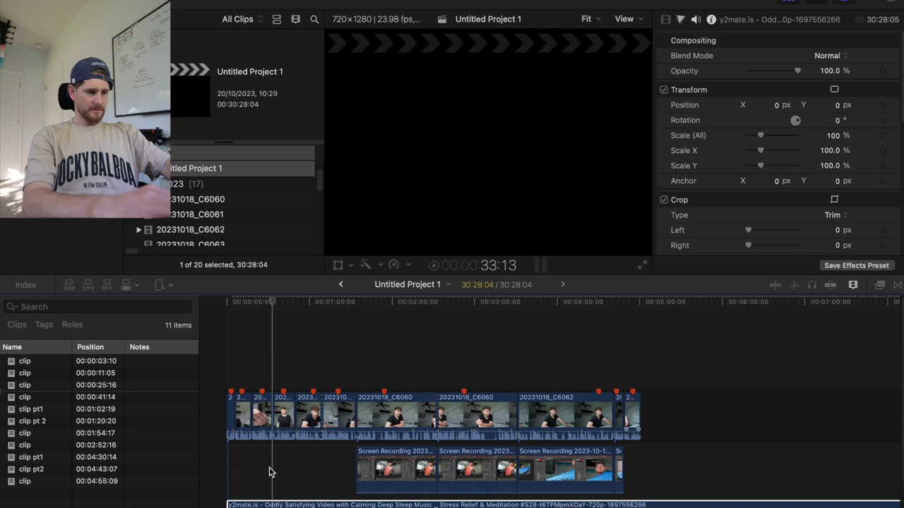
Shrink the first six clips to 56% scale and raise them into the top half.
left_click(219, 417)
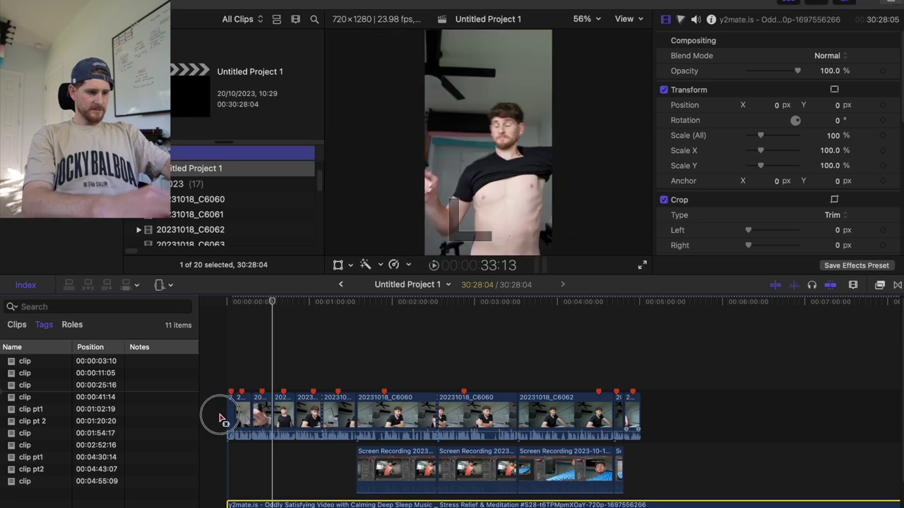
left_click_drag(236, 376, 356, 427)
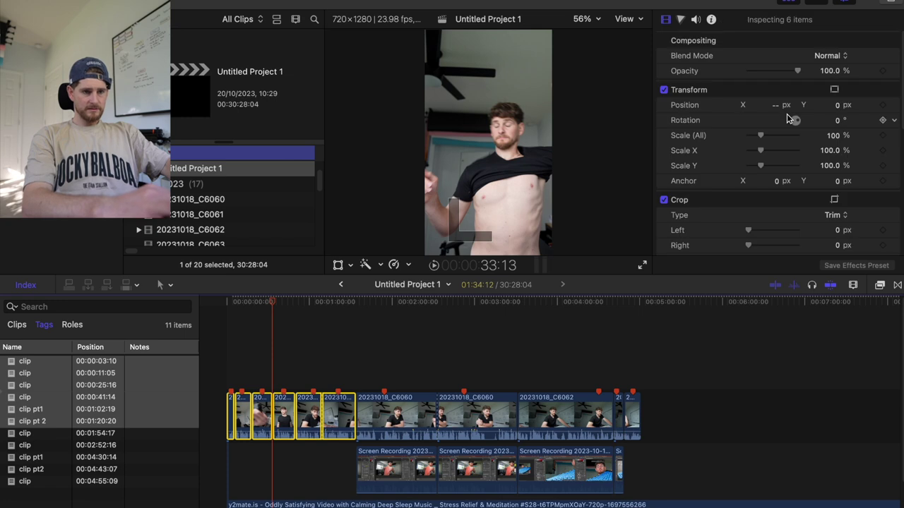
left_click_drag(758, 134, 754, 135)
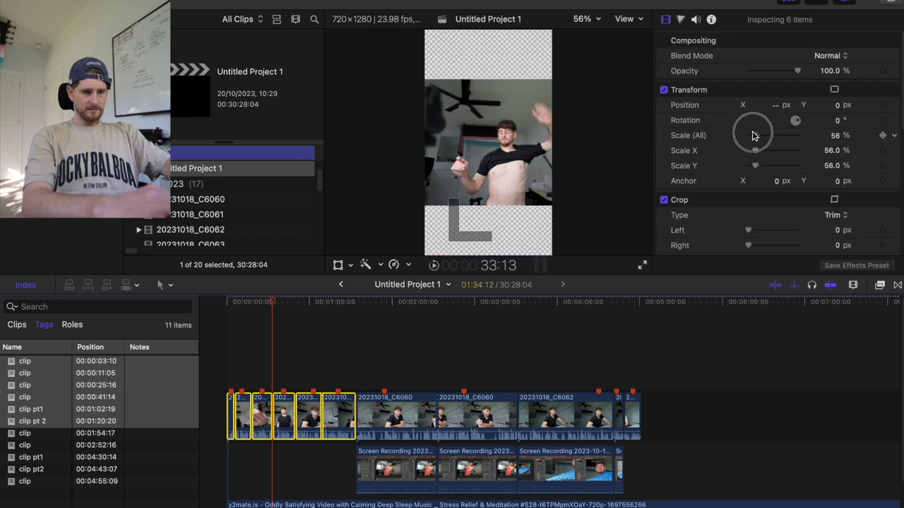
left_click_drag(832, 104, 778, 104)
Set the satisfying video to Position Y -375.8 and 232% scale, then preview playback.
scroll(280, 478, "down", 2)
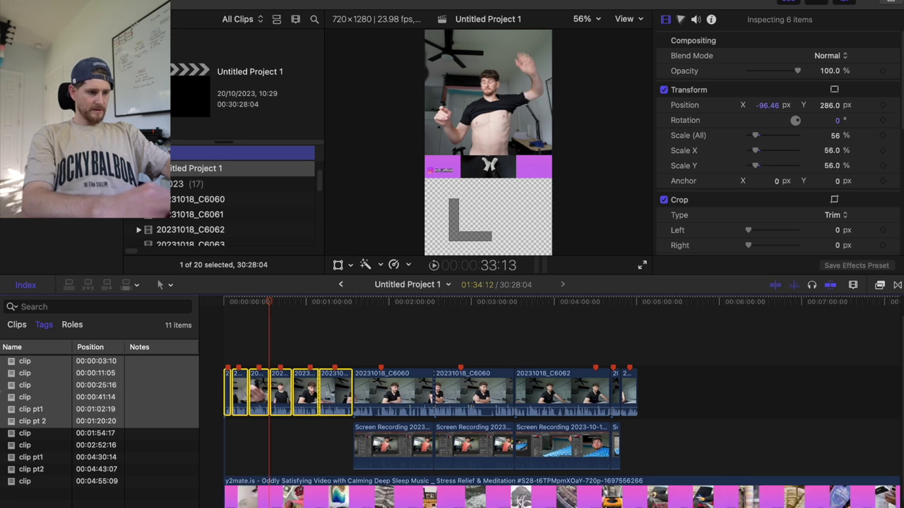
left_click(282, 472)
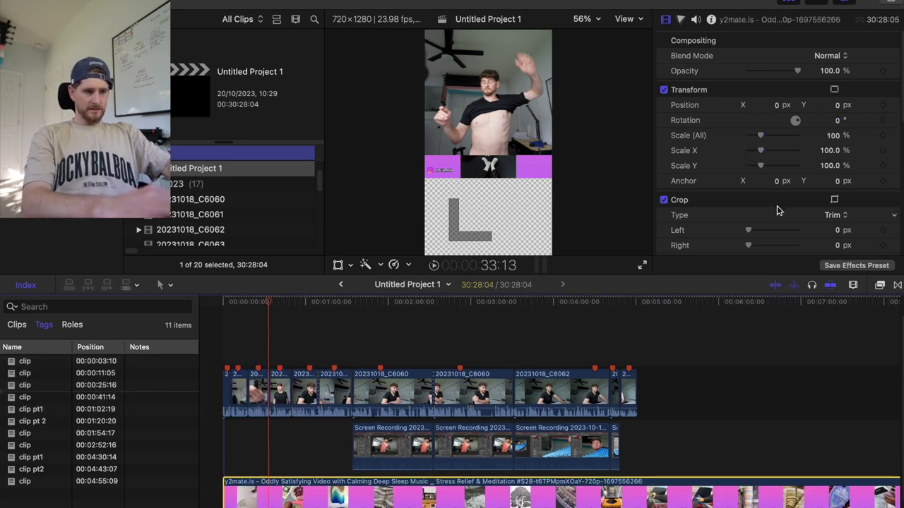
left_click_drag(835, 104, 796, 105)
left_click_drag(763, 139, 779, 140)
key("space")
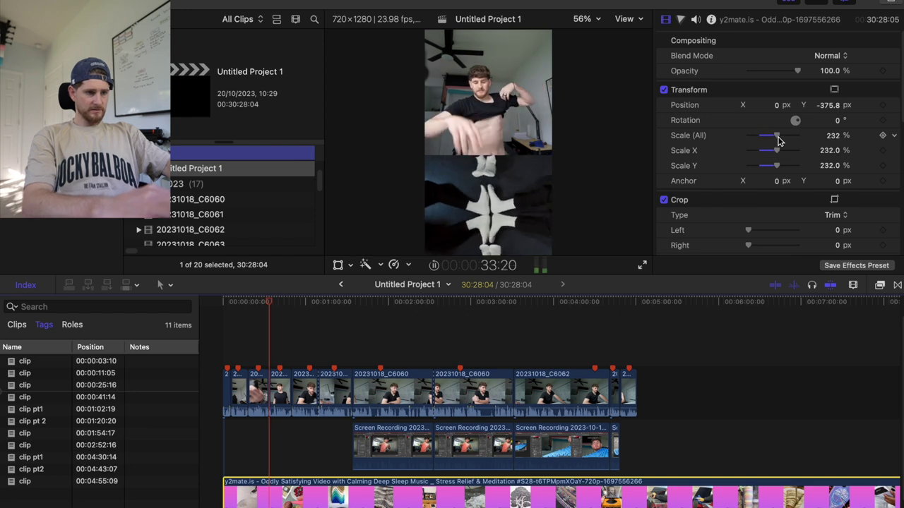
key("space")
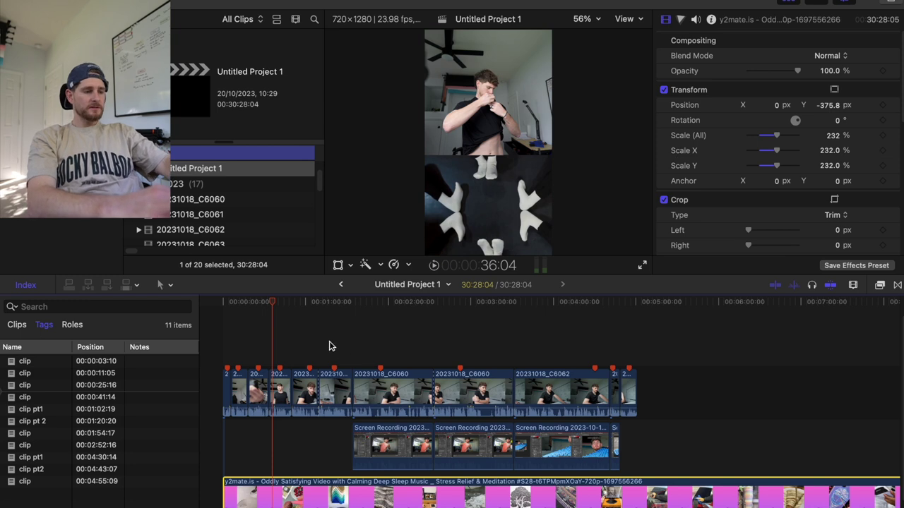
Delete the satisfying video from the timeline.
scroll(305, 355, "down", 1)
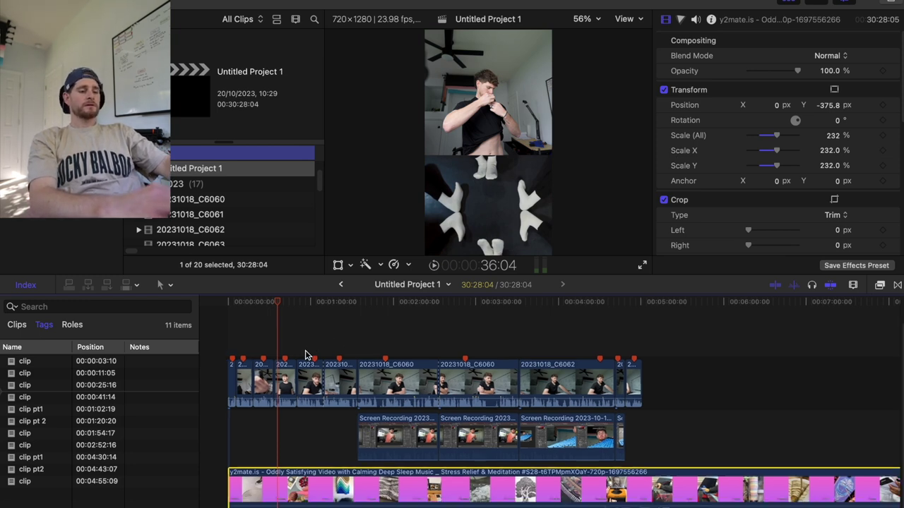
scroll(305, 354, "up", 1)
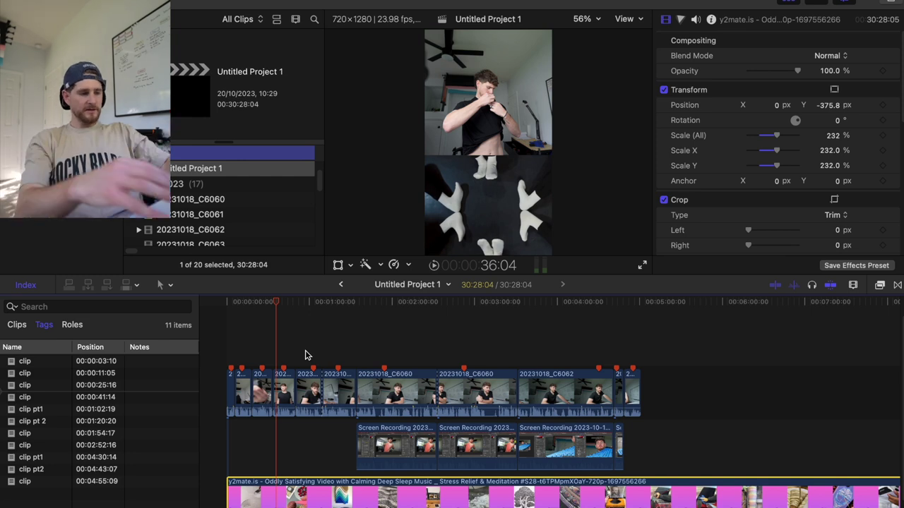
key("Delete")
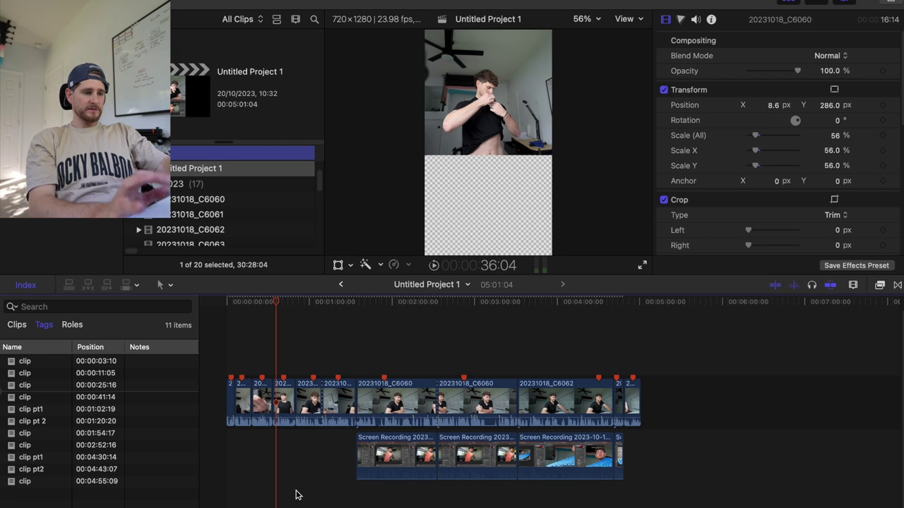
Reset the fourth clip to Position 0, 0 and 100% scale, then shrink it to 77%.
left_click(286, 420)
left_click(777, 106)
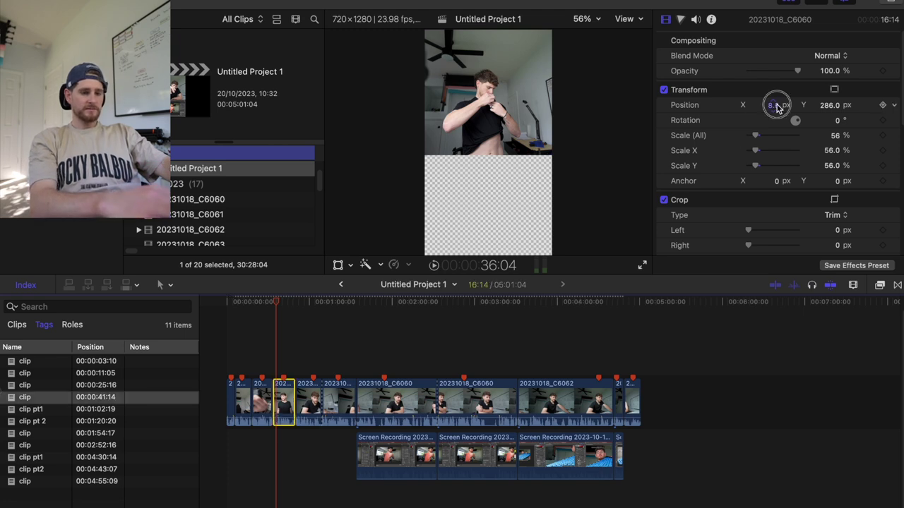
type("0")
key("Tab")
type("0")
key("Return")
left_click(833, 135)
type("100")
key("Return")
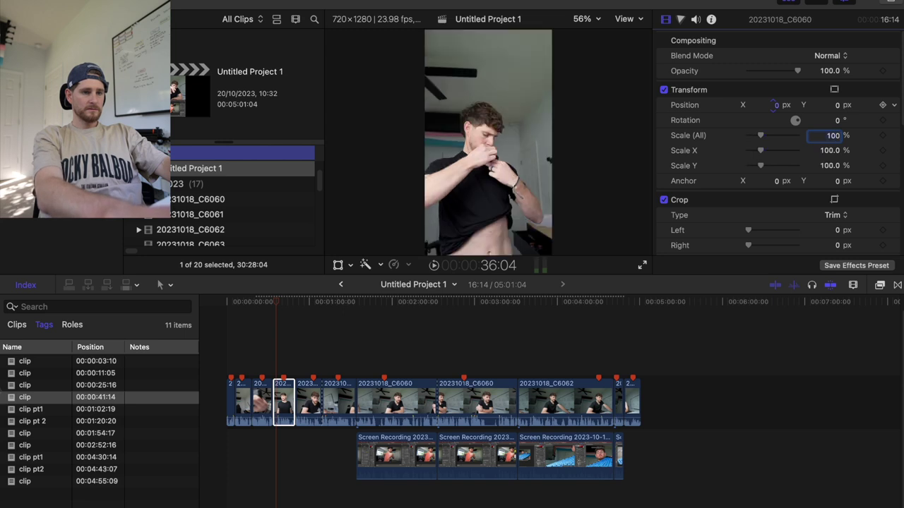
left_click_drag(762, 136, 752, 139)
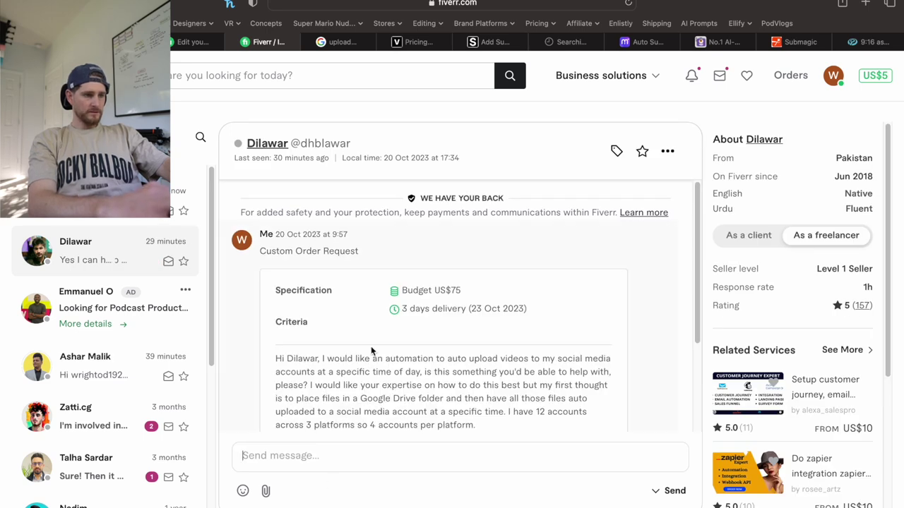
Send the freelancer 'Awesome, thank you. Is there more information I can provide you with to consider a estimate/quote?'.
scroll(371, 346, "down", 3)
scroll(371, 346, "down", 2)
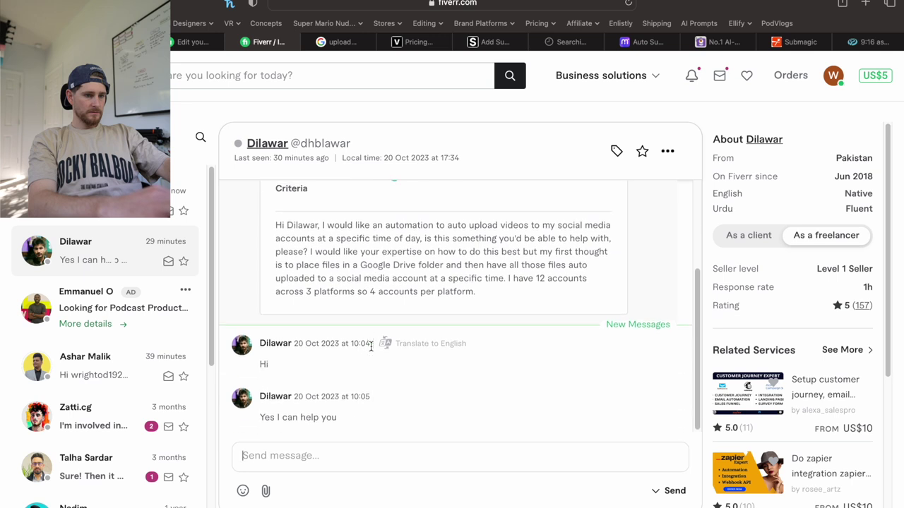
type("AWe")
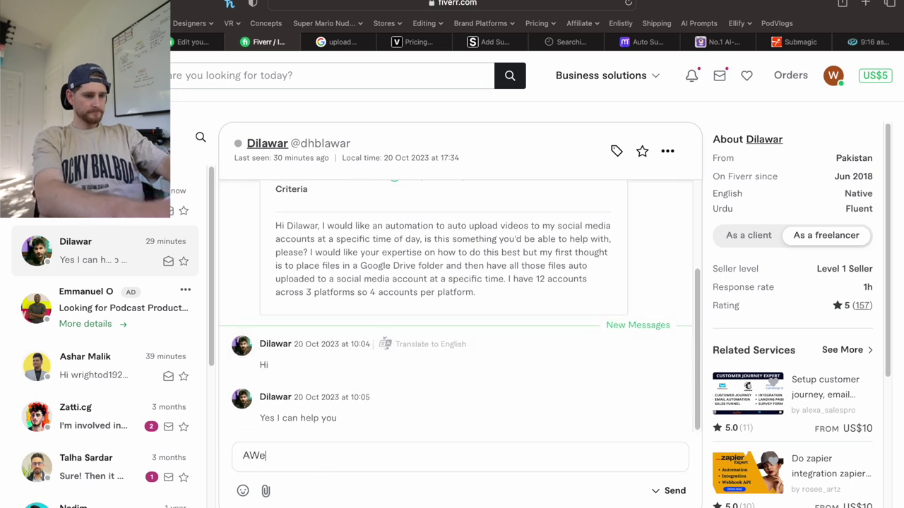
key("BackSpace")
key("BackSpace")
type("wesome,")
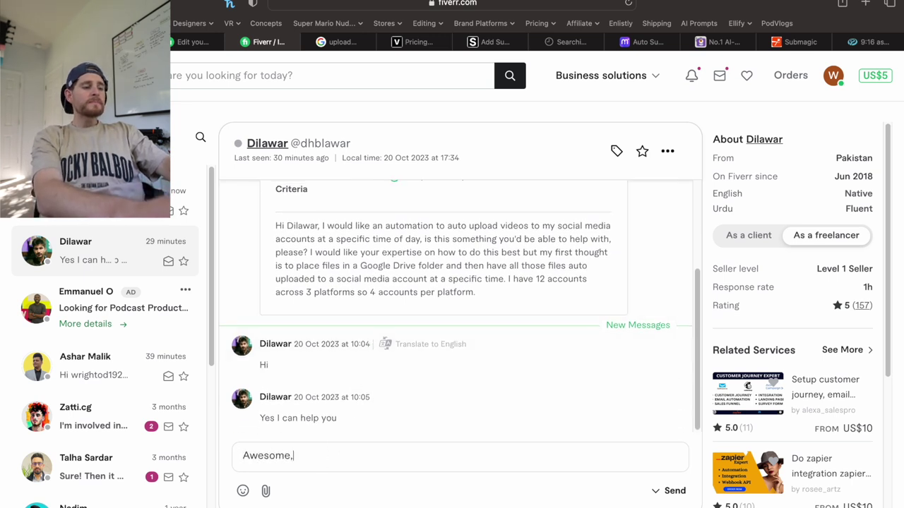
type(" thank you")
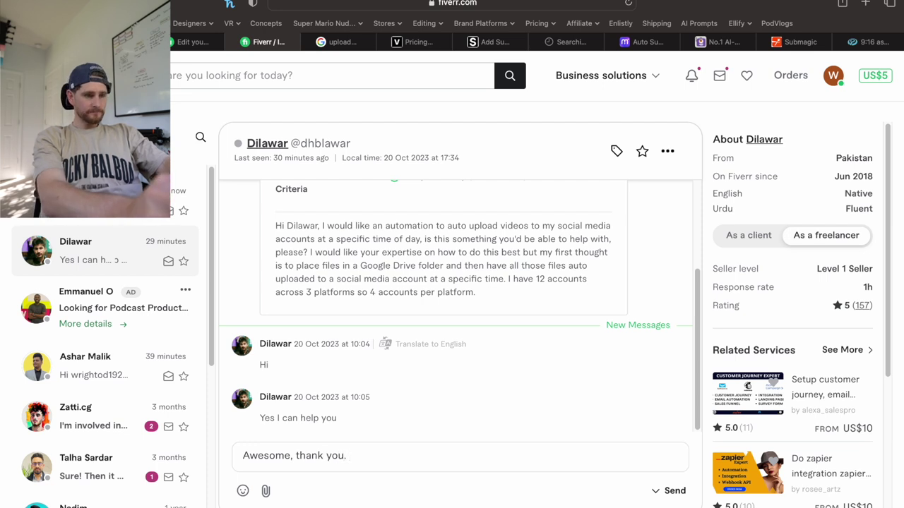
type(". What info")
key("BackSpace")
key("BackSpace")
key("BackSpace")
key("BackSpace")
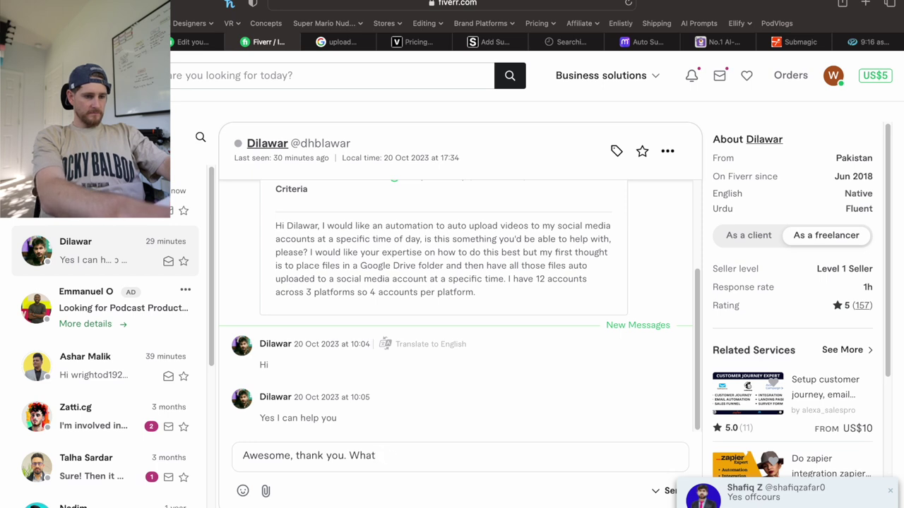
key("BackSpace")
key("BackSpace")
key("BackSpace")
key("BackSpace")
type("Is ther")
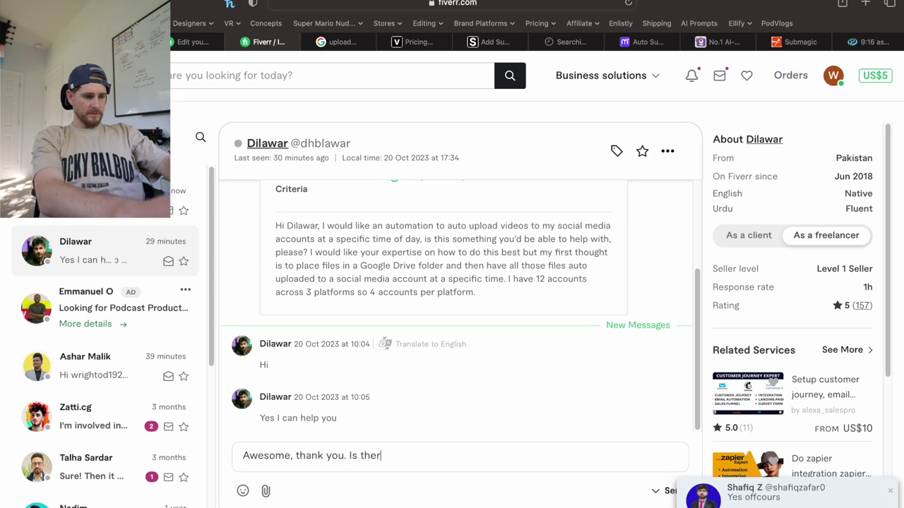
type("e more informat")
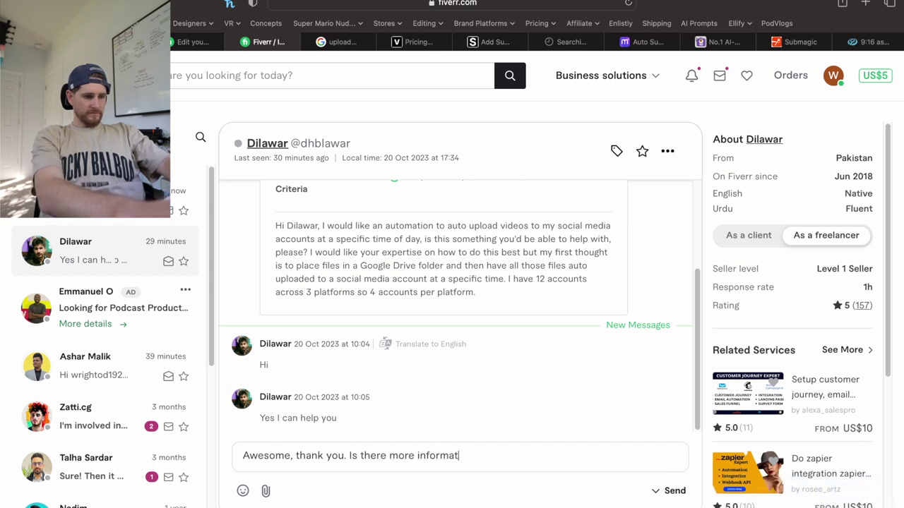
type("ion I can provide you with")
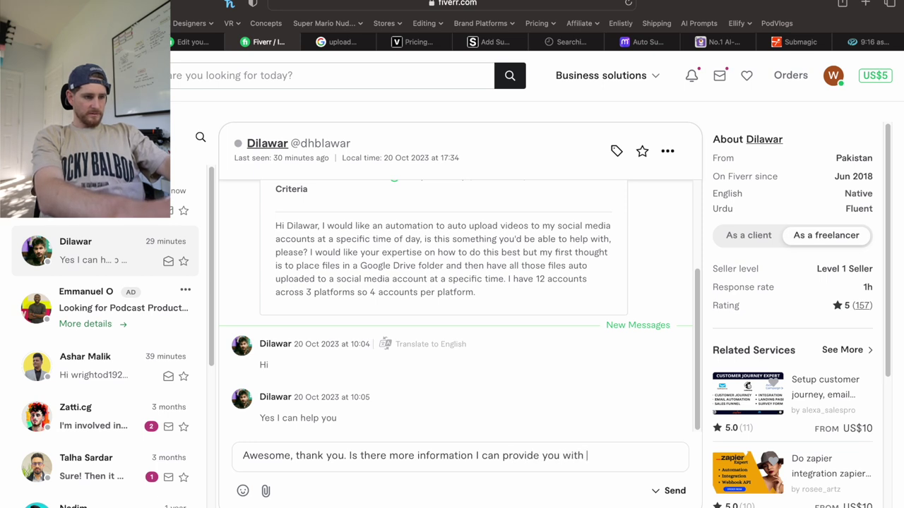
type(" to")
type("consid")
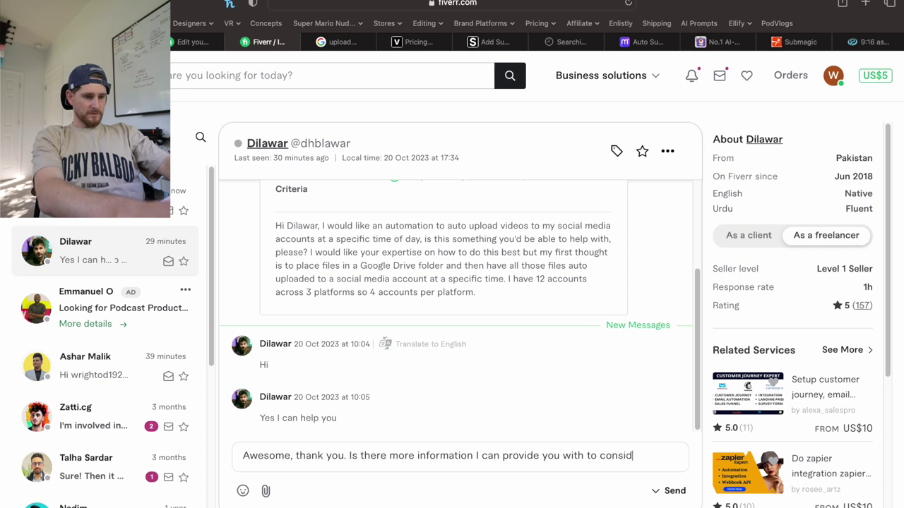
type("er a ")
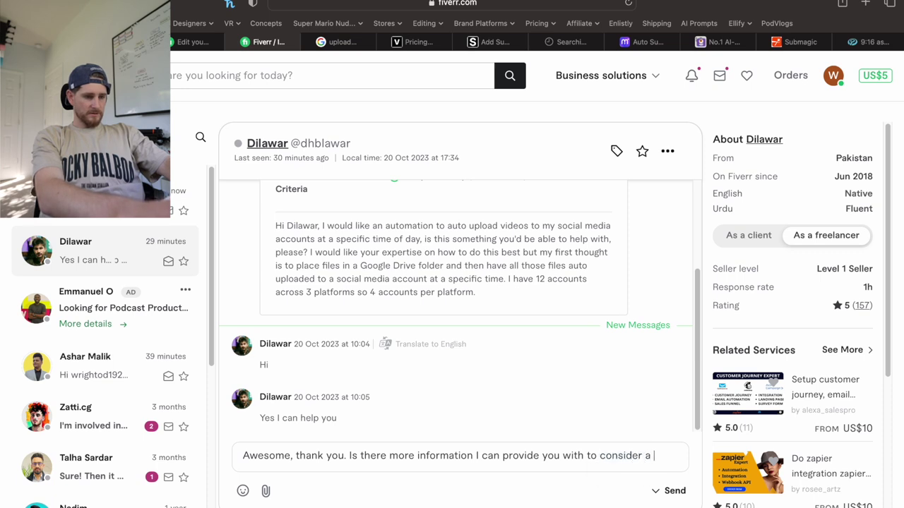
type("estima")
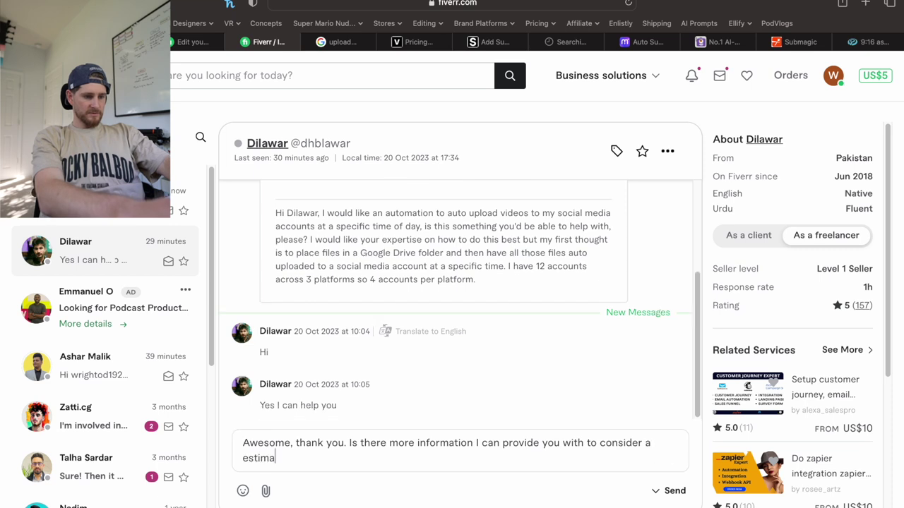
type("te/quote?")
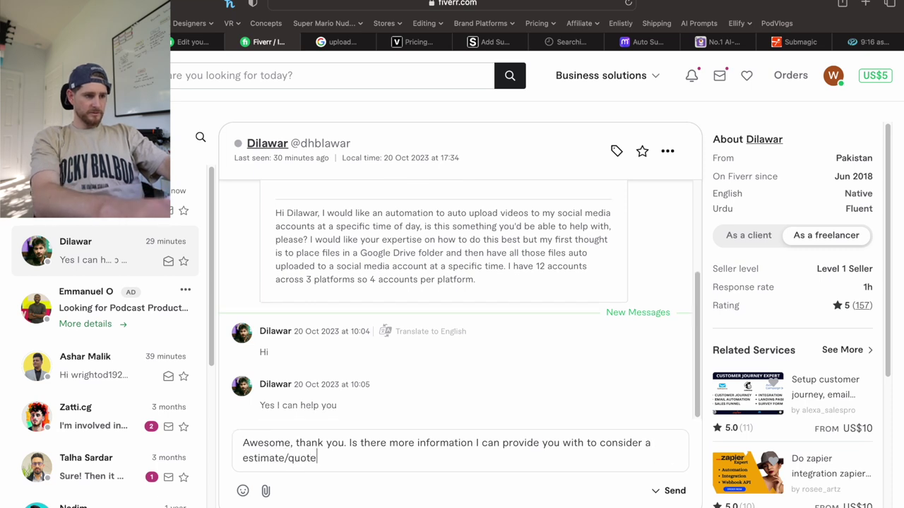
key("Return")
In another freelancer's chat, type thanks for the quick reply and a request for a quote on a few options.
left_click(101, 266)
left_click(316, 457)
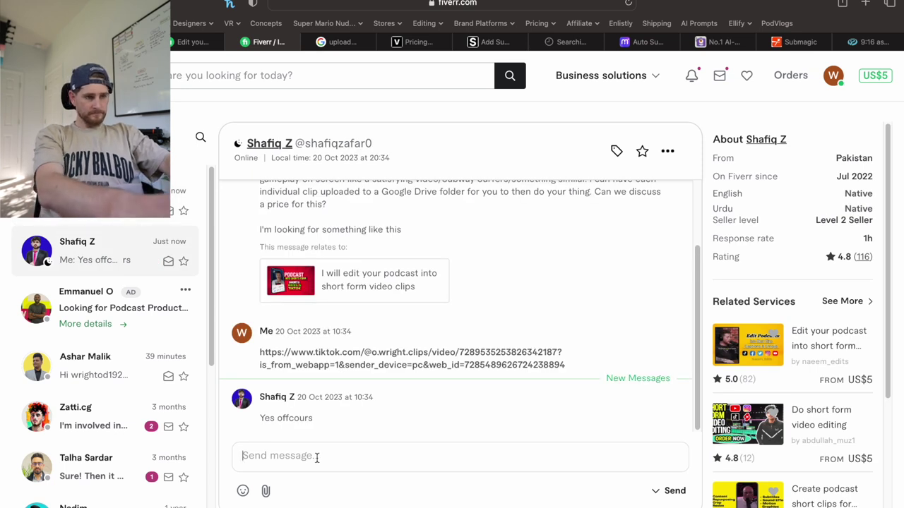
scroll(419, 363, "up", 2)
scroll(419, 359, "up", 1)
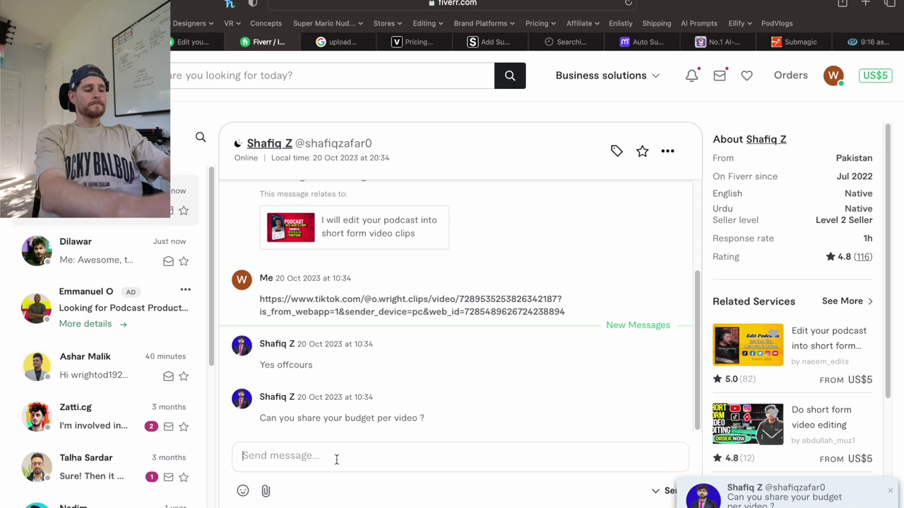
type("Thanks for ")
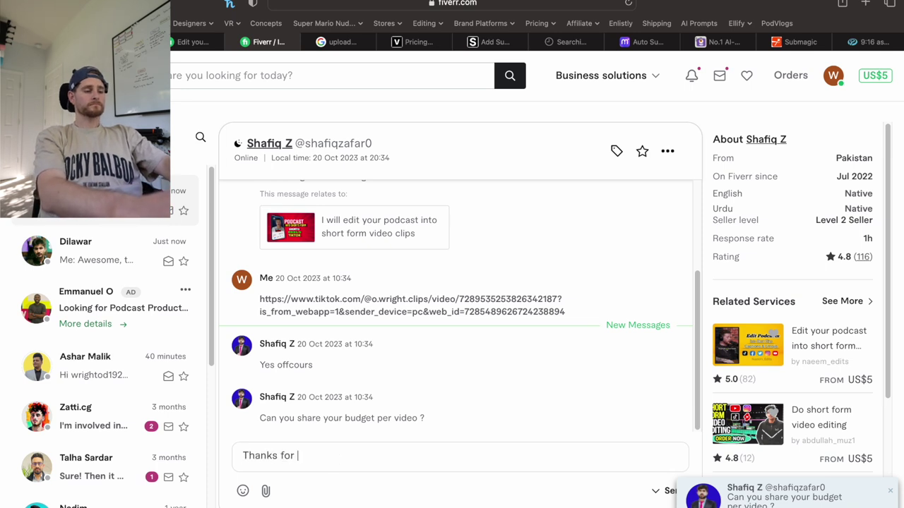
type("getting back to me")
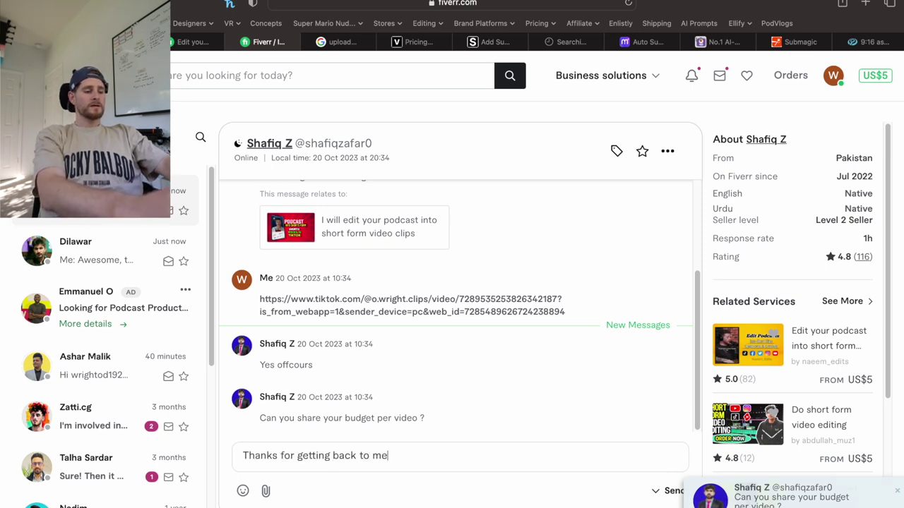
type(" so quickly.")
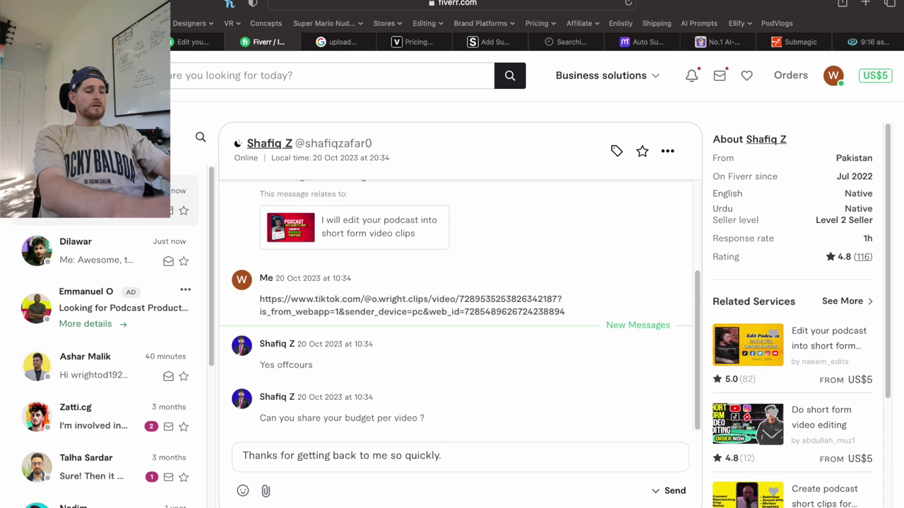
type("I was hop")
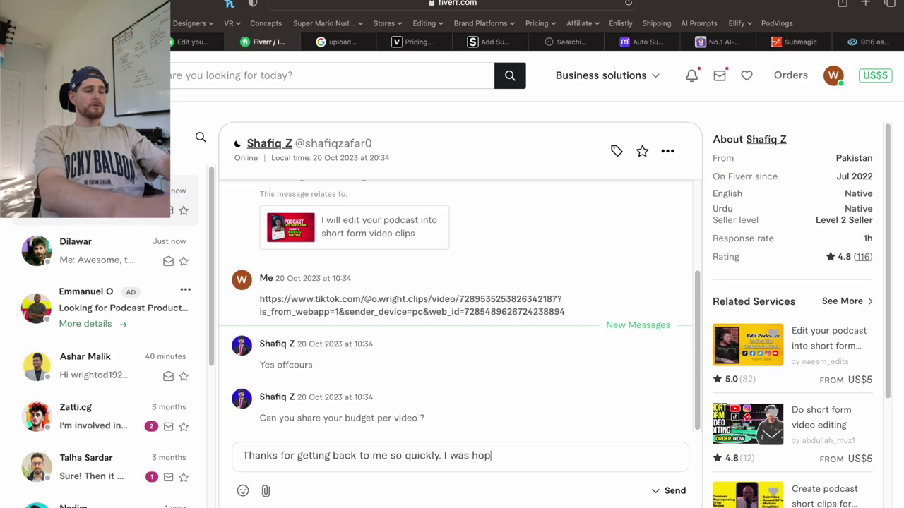
type("ing you could help me with a")
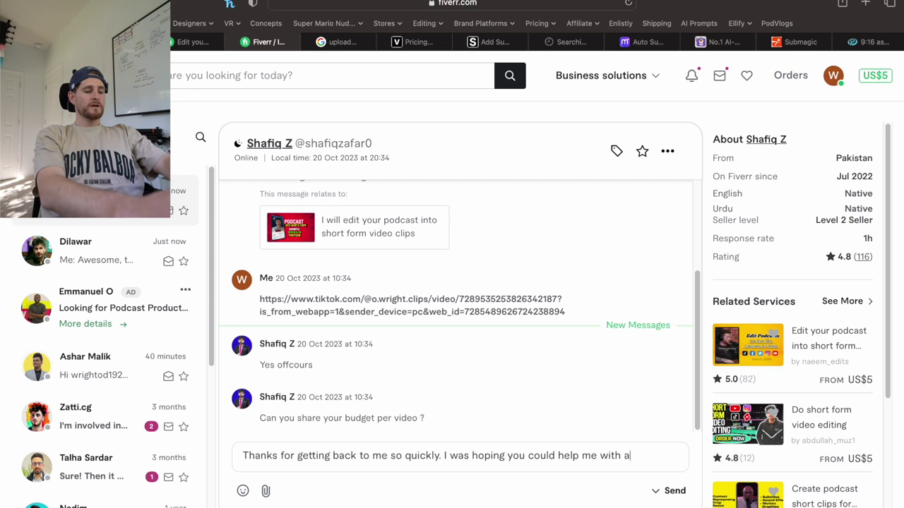
type(" quote.")
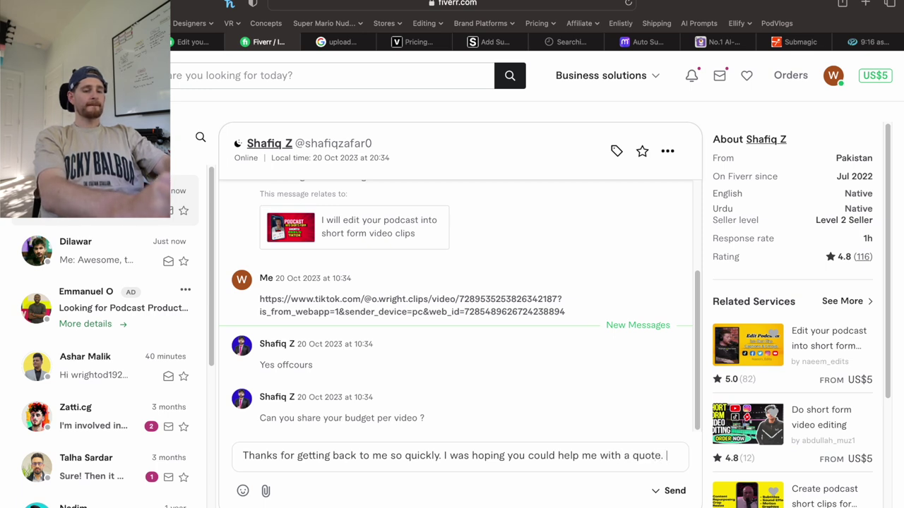
key("BackSpace")
type("since ")
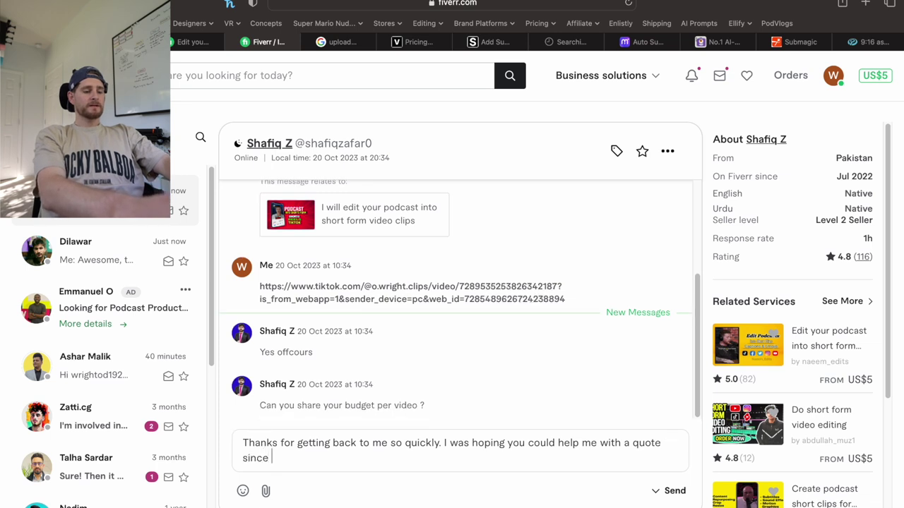
type("I can offer a fe")
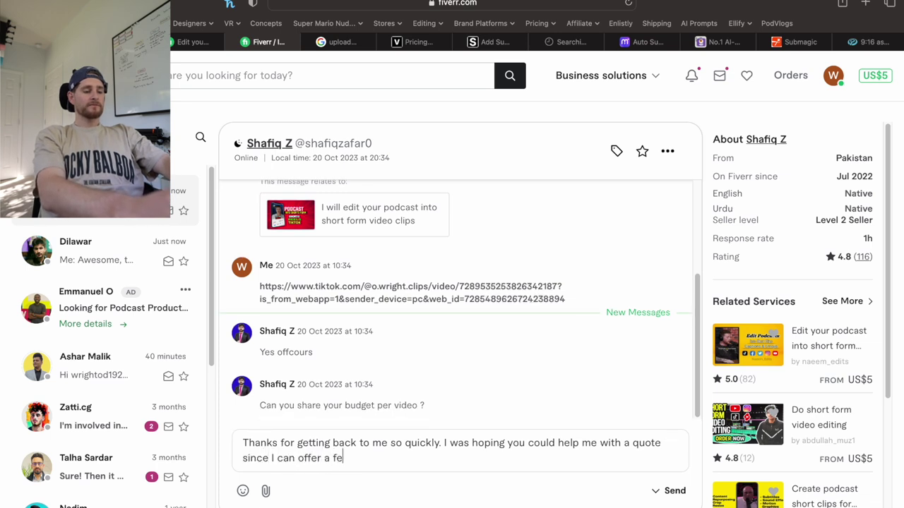
type("w options.")
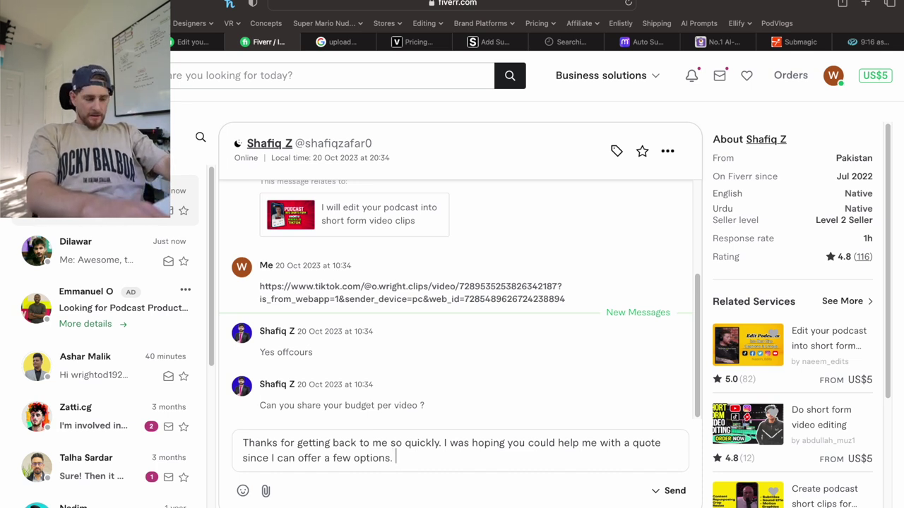
Start Option 1 as 'I send a single unedited file'.
key("Return")
key("Return")
type("Opt")
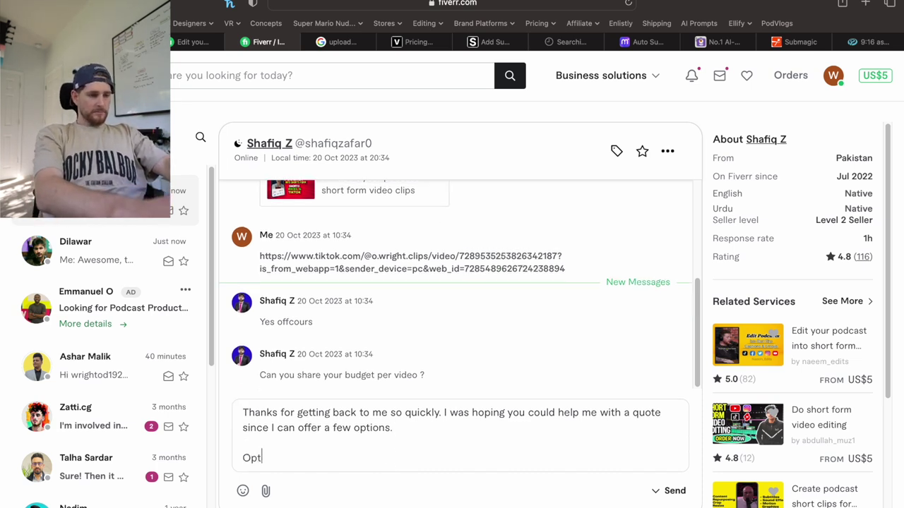
type("ion 1:")
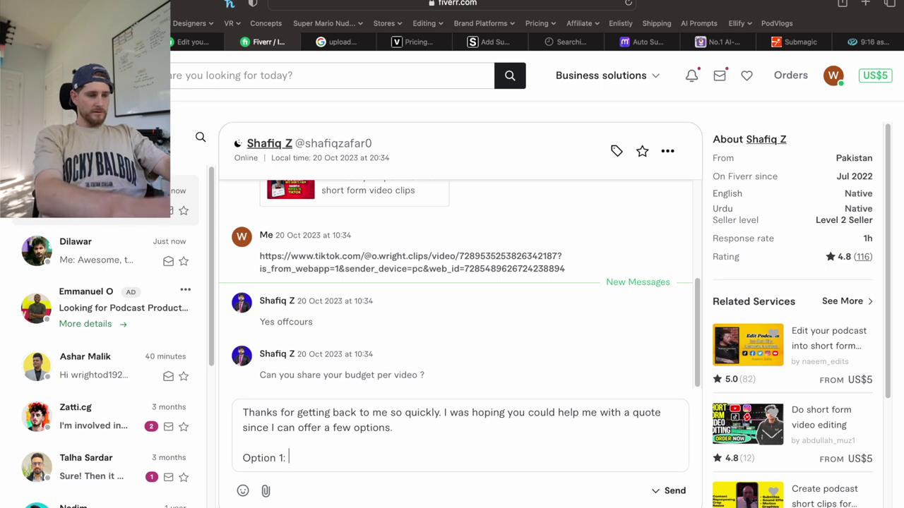
type("I se")
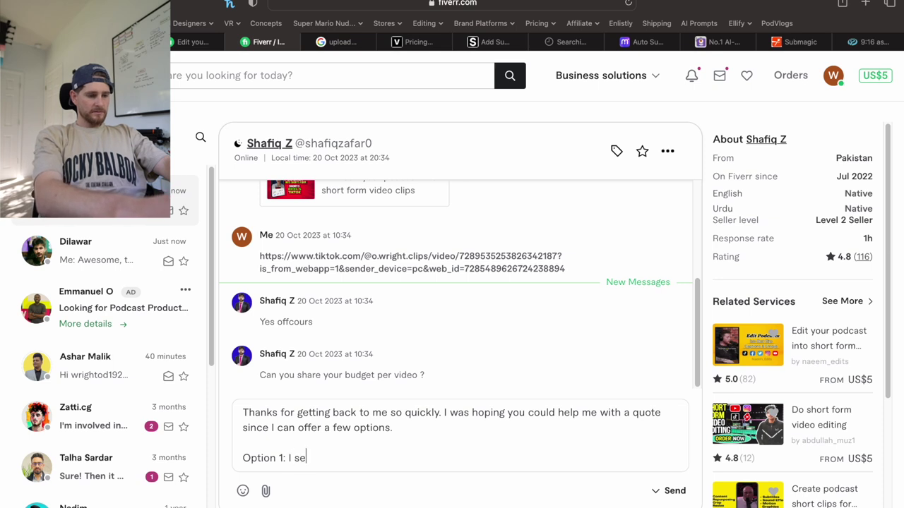
type("nd a single file")
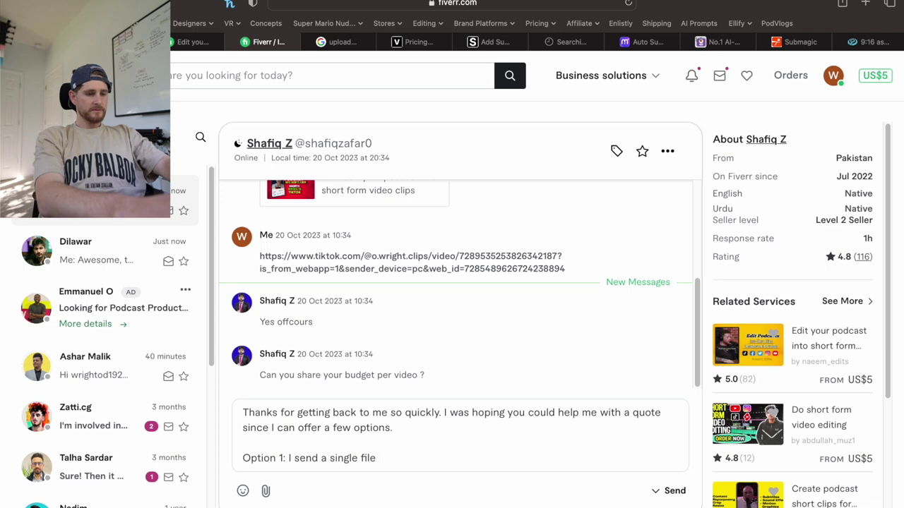
left_click(362, 457)
type("unedited")
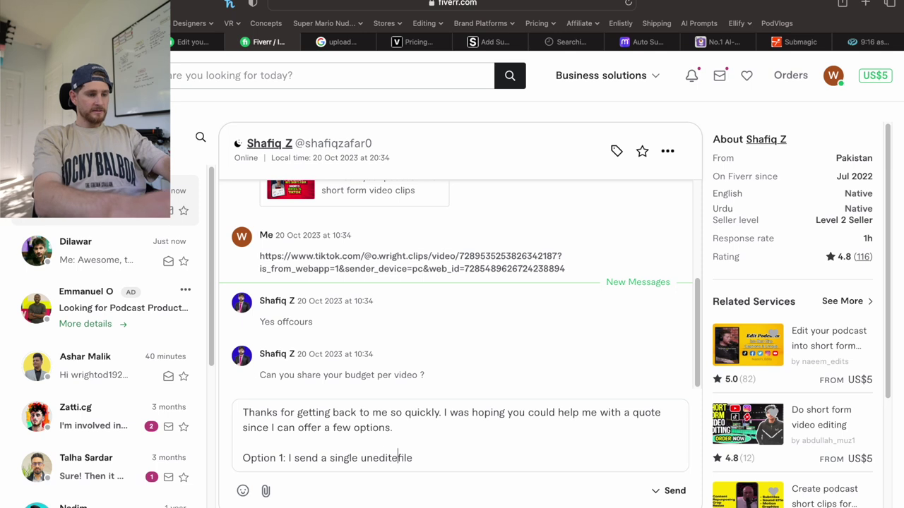
left_click(449, 458)
Finish Option 1: shot in 16:9 format, 5-10 clips cut, edited and uploaded to a Google Drive.
type("shot in")
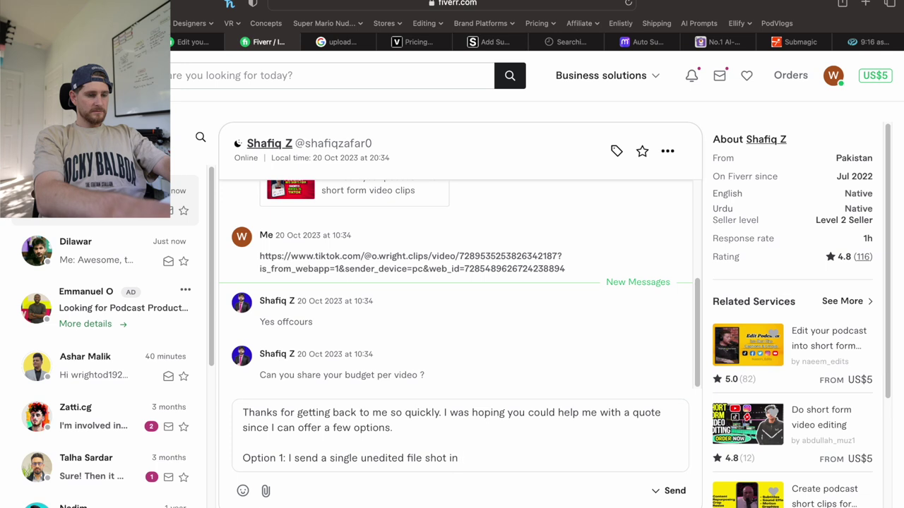
type("16:9 ")
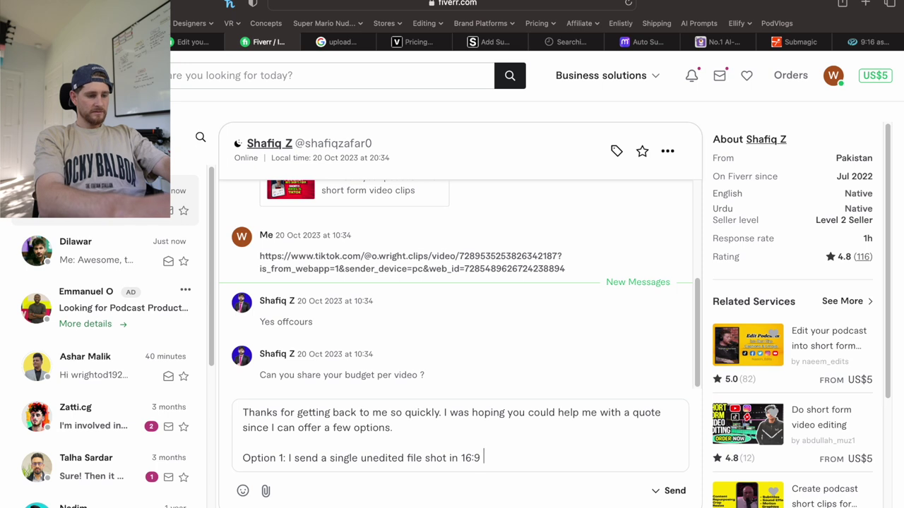
type("format ")
type("with")
type("tiple")
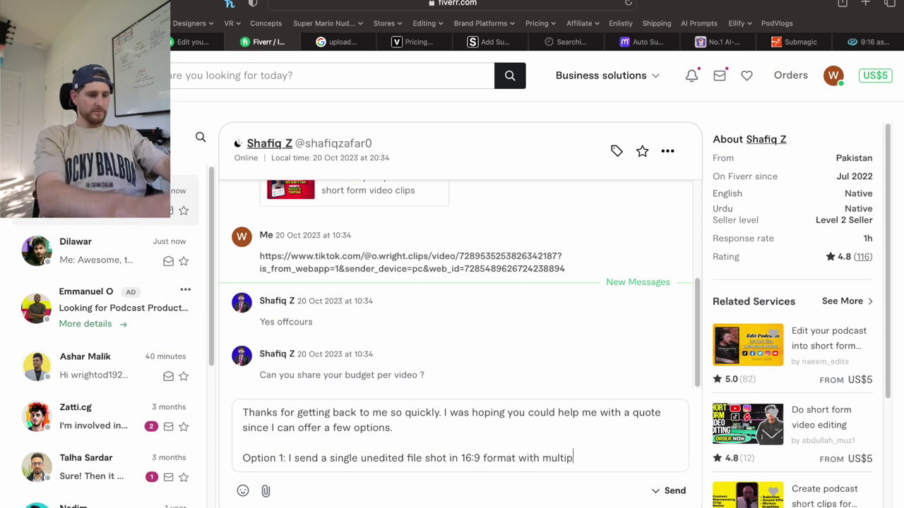
key("BackSpace")
key("BackSpace")
key("BackSpace")
key("BackSpace")
key("BackSpace")
key("BackSpace")
key("BackSpace")
key("BackSpace")
type("5-10 clips ")
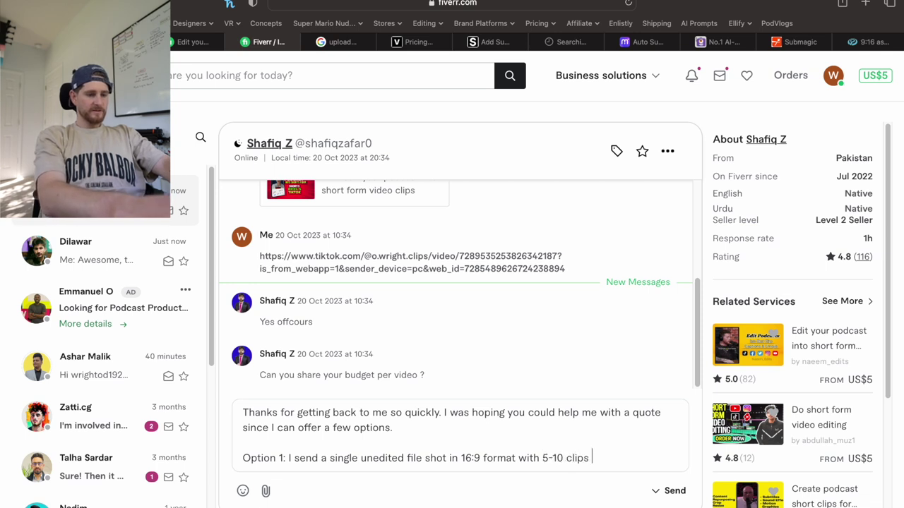
type("to be cut")
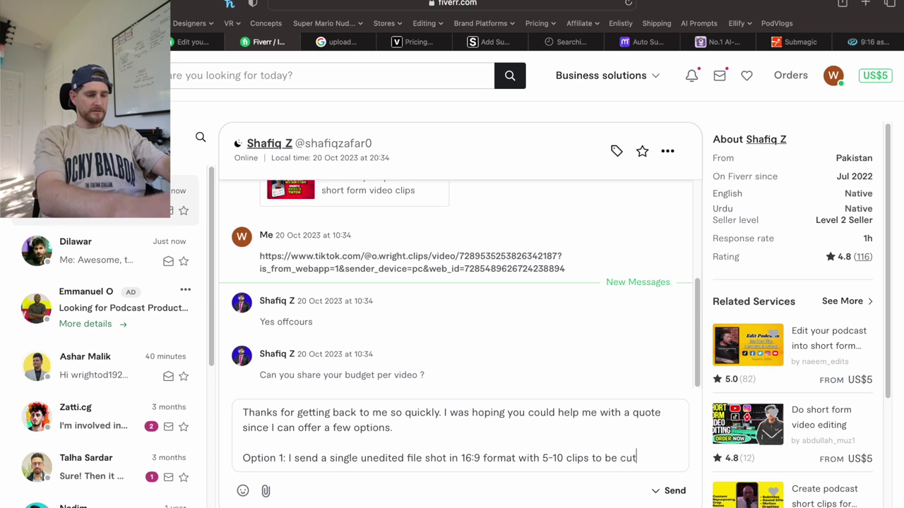
type(", edited")
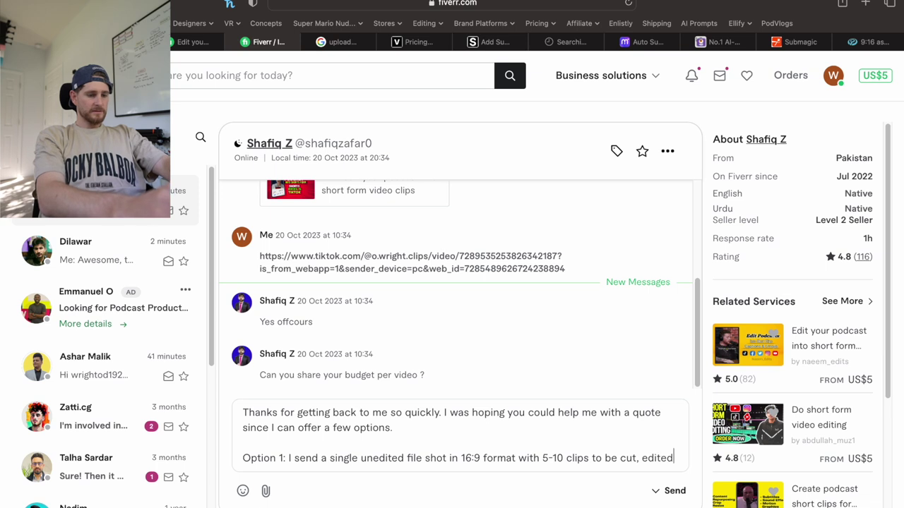
type(" and up")
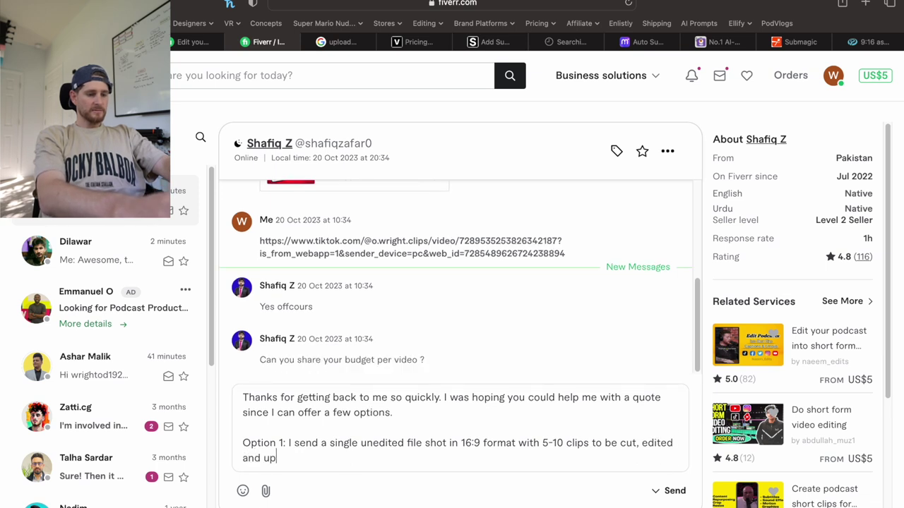
type("loaded to a Google Drive.")
key("Return")
key("Return")
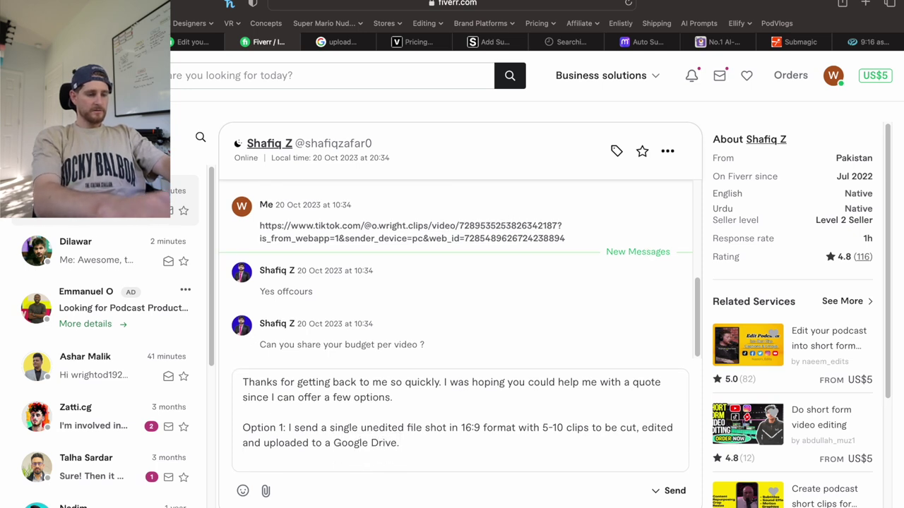
Begin Option 2 and reword Option 1 to 'upload' into another Google Drive folder.
type("Op")
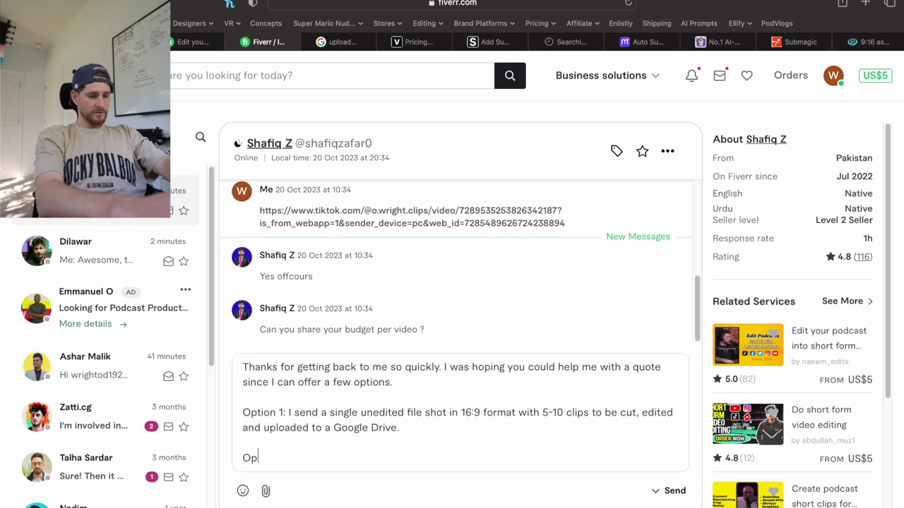
type("tion 2: I send a")
key("BackSpace")
double_click(308, 412)
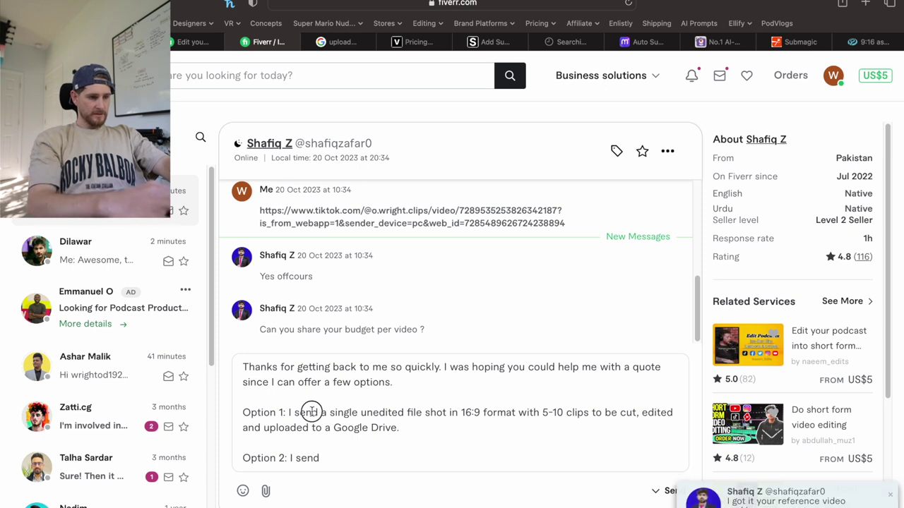
type("upload")
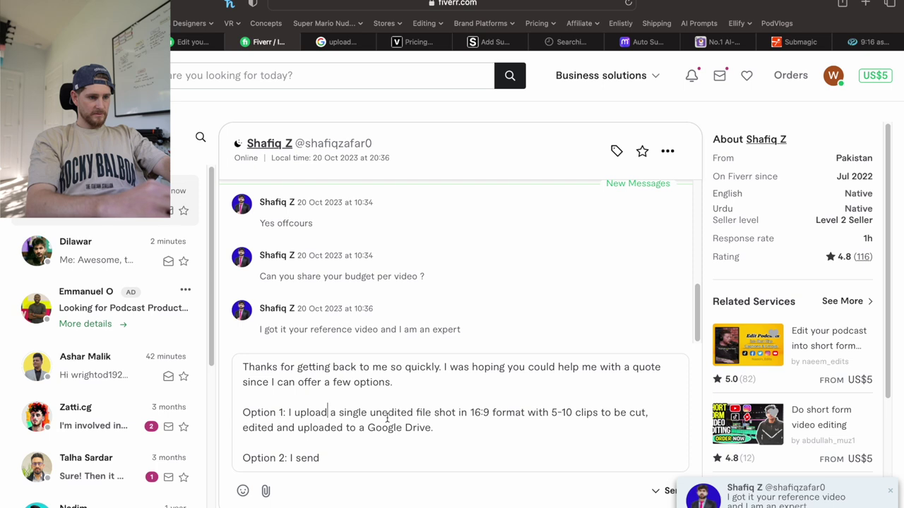
left_click(434, 412)
type("to be Google Drive folder")
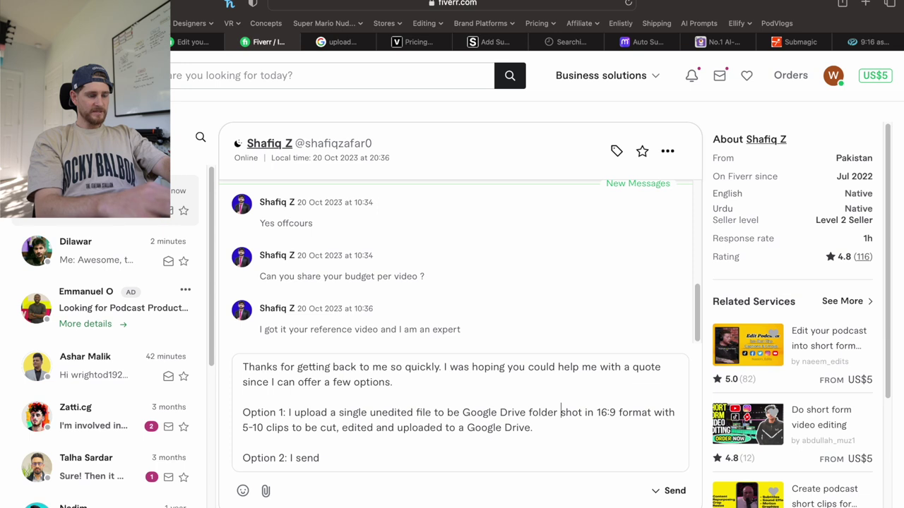
left_click(463, 428)
type("nother")
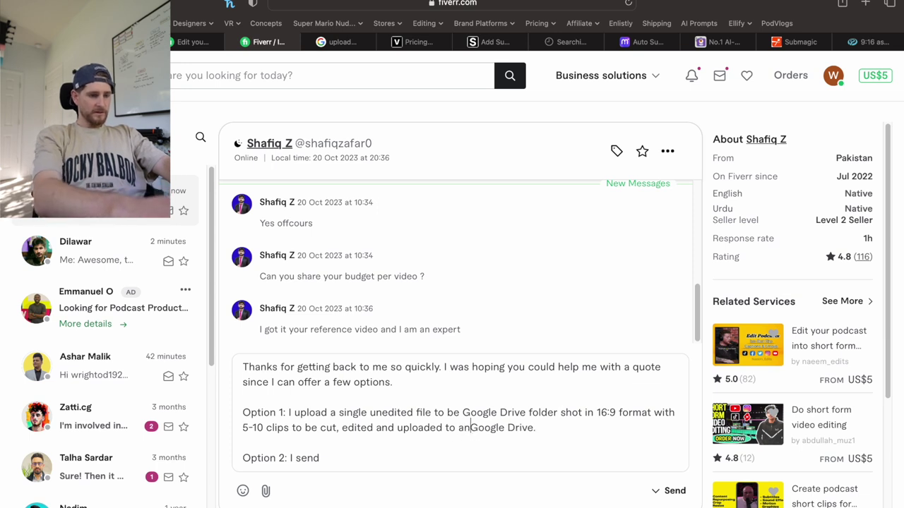
type(" Google Drive folder")
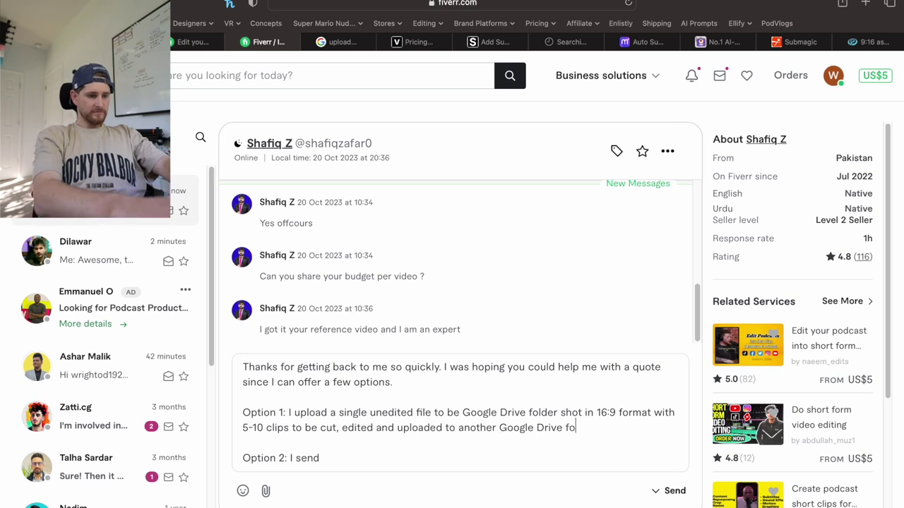
Make Option 2 read 'I upload each individual file to' and remove the stray 'be' in Option 1.
left_click(379, 457)
key("BackSpace")
key("BackSpace")
key("BackSpace")
key("BackSpace")
type("upl")
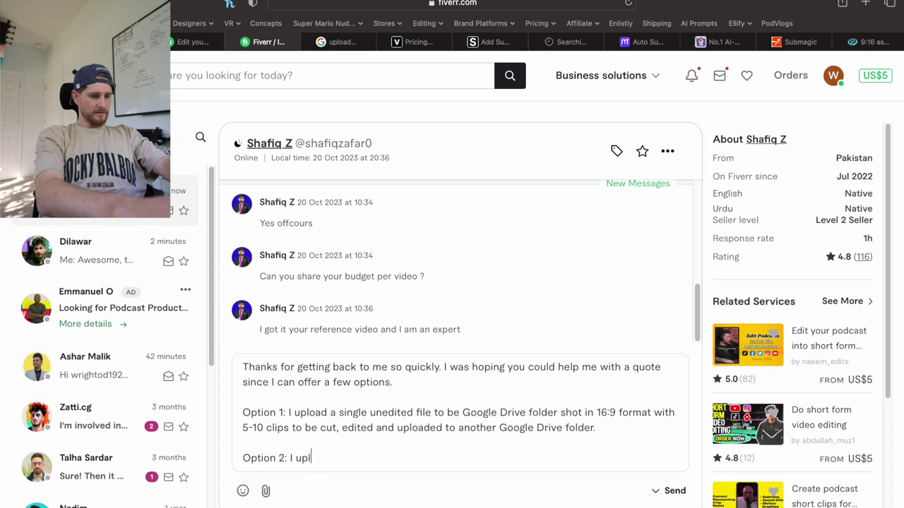
type("oad each ")
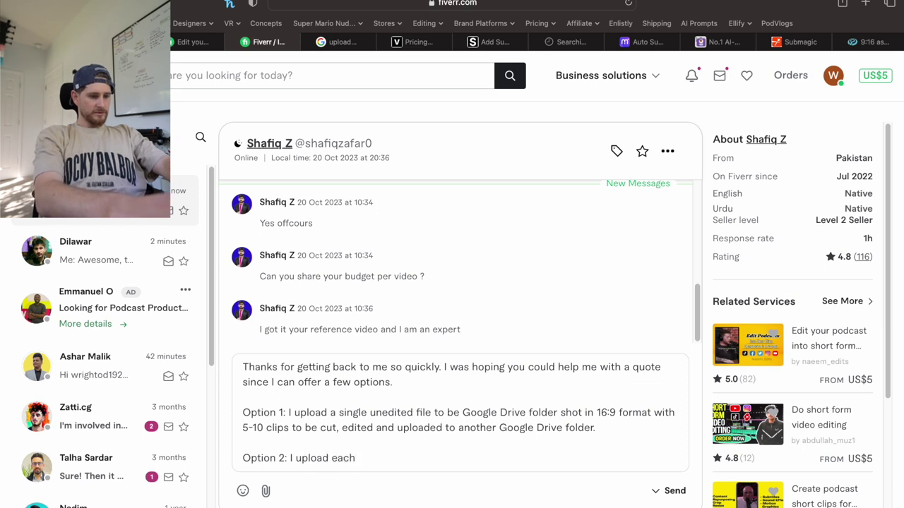
type("individual ")
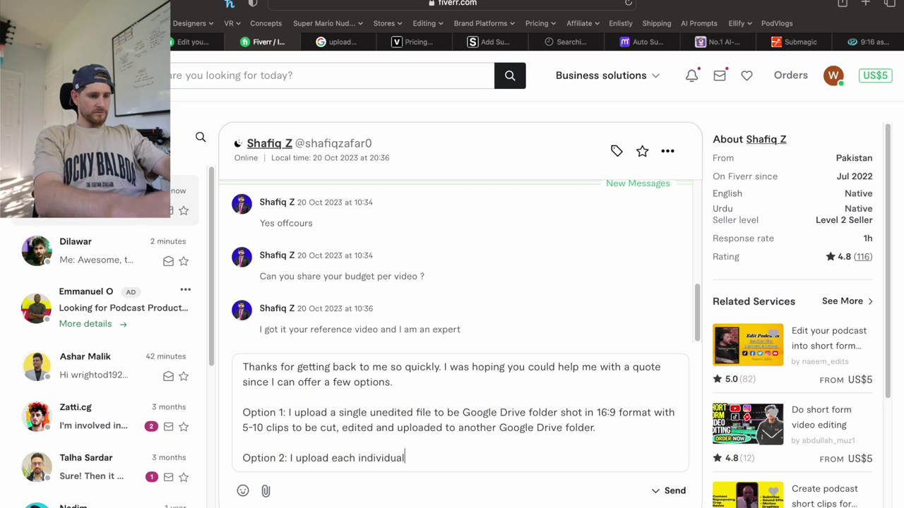
type("file to")
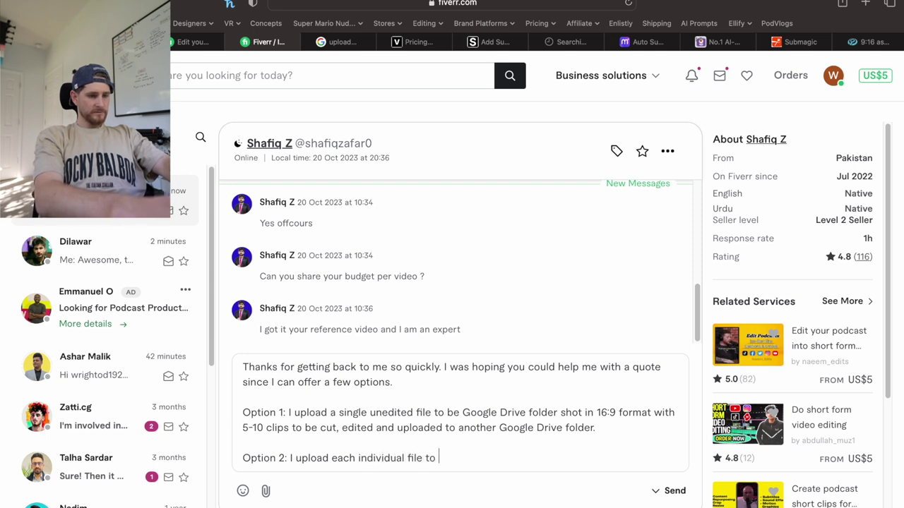
left_click(460, 413)
key("BackSpace")
key("BackSpace")
key("BackSpace")
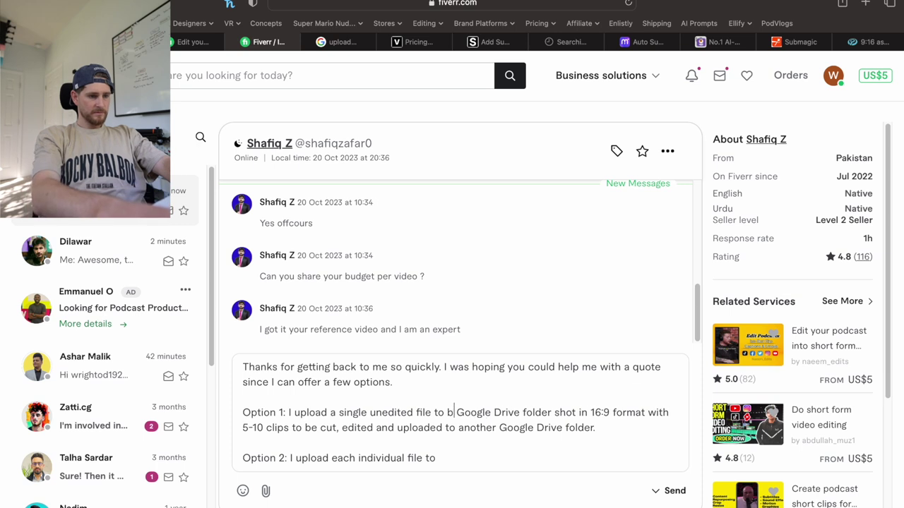
Paste Option 1's wording into Option 2, changing it to '5-10 individual files' without 'with 5-10 clips'.
type("a")
double_click(451, 413)
left_click_drag(474, 413, 605, 412)
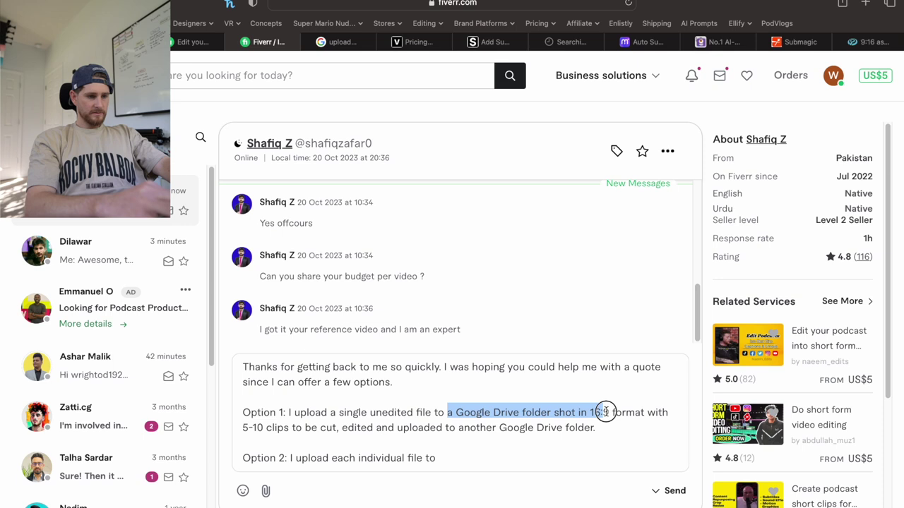
left_click_drag(605, 413, 604, 424)
key("super+c")
left_click(468, 457)
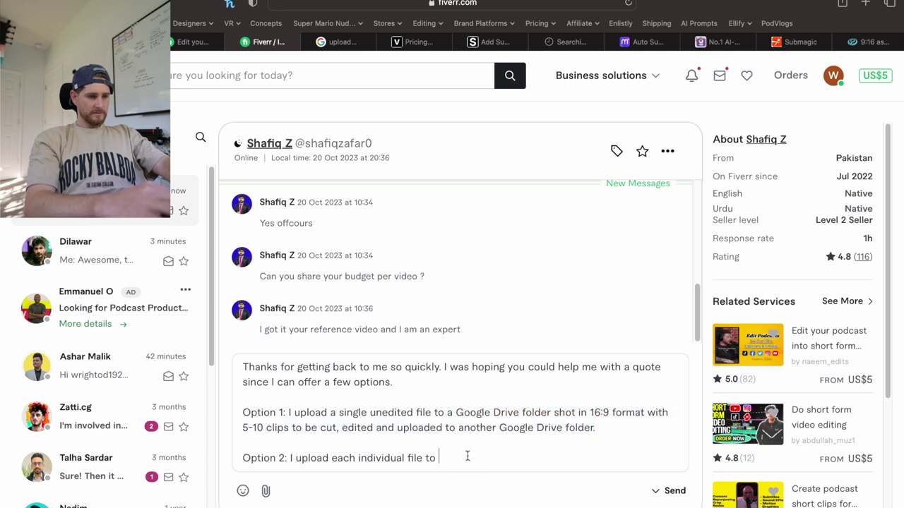
key("super+v")
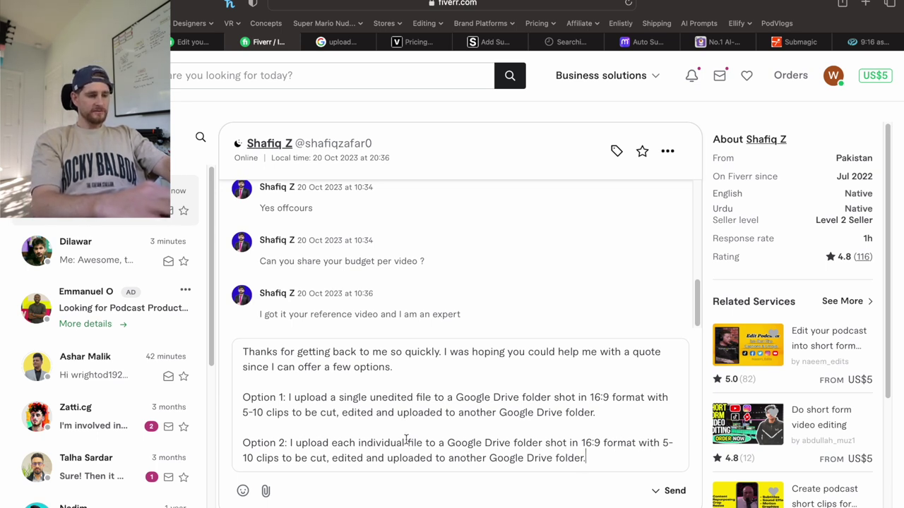
left_click_drag(355, 441, 333, 443)
type("5-10")
key("alt+Right")
key("Right")
key("Right")
key("Right")
key("Right")
key("Right")
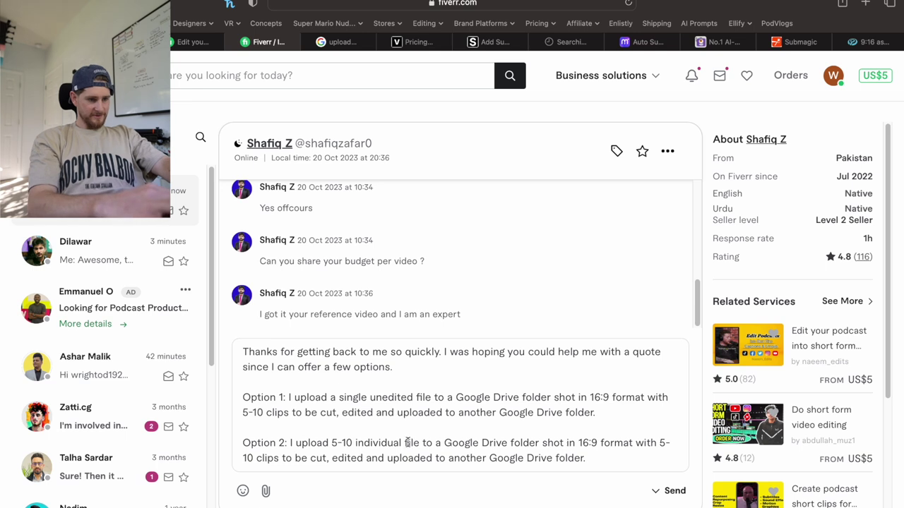
type("s")
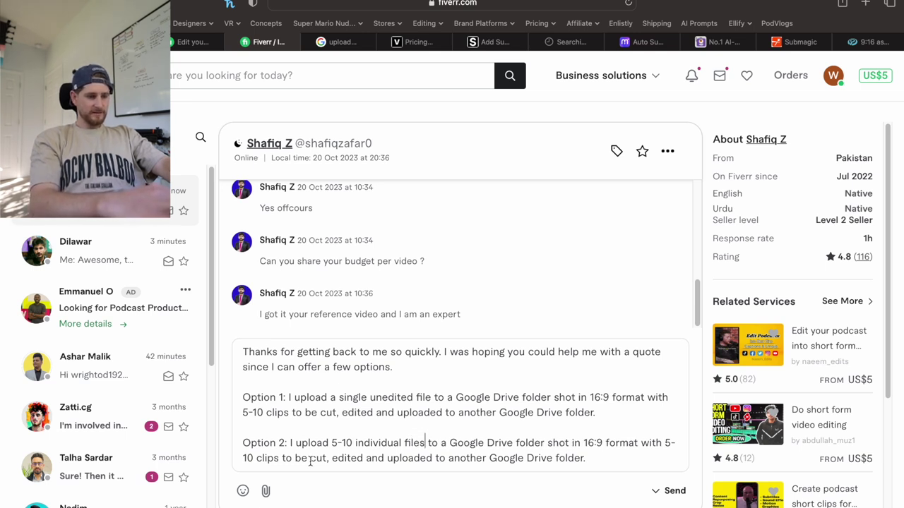
left_click_drag(280, 458, 640, 442)
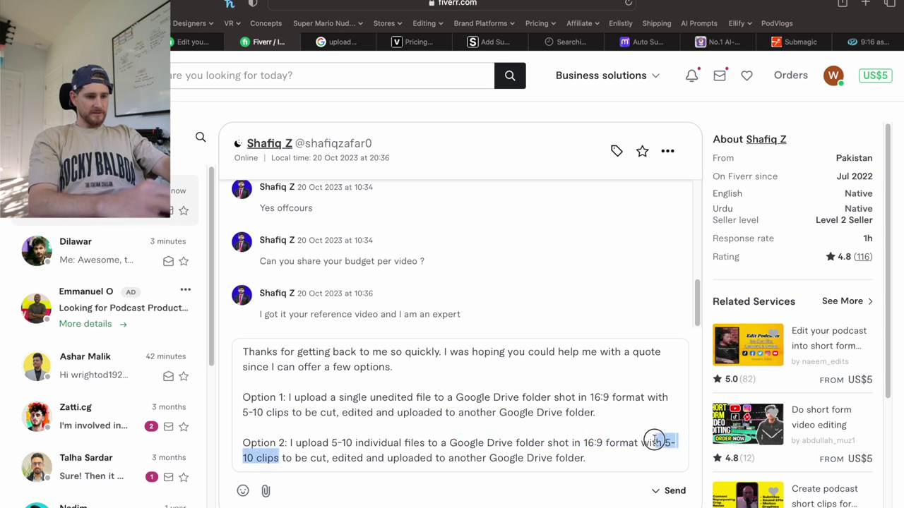
key("BackSpace")
key("BackSpace")
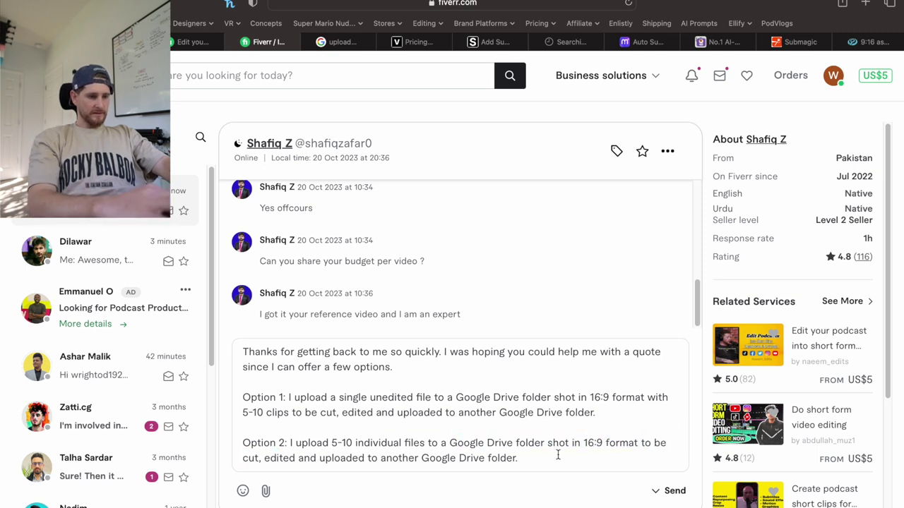
Duplicate the Option 1 paragraph and renumber the options as 2 and 3.
left_click_drag(599, 413, 218, 395)
key("super+c")
left_click(608, 411)
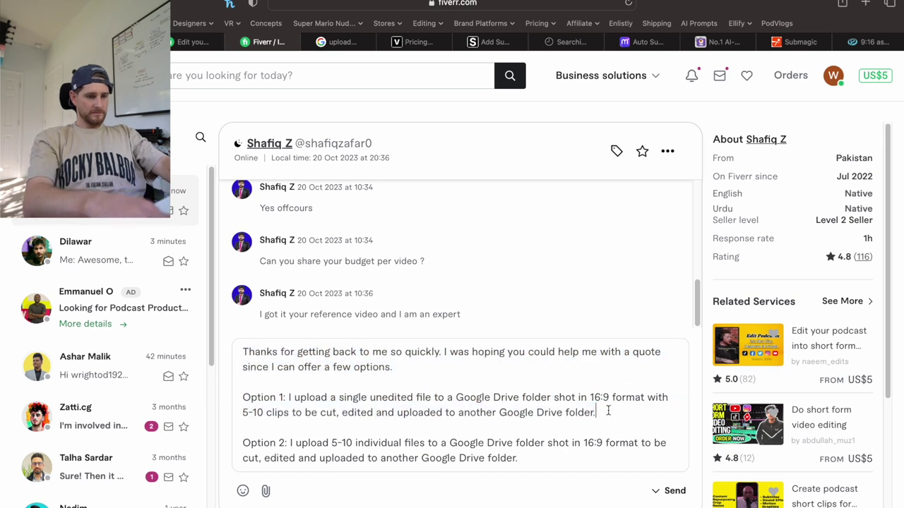
key("Return")
key("Return")
key("super+v")
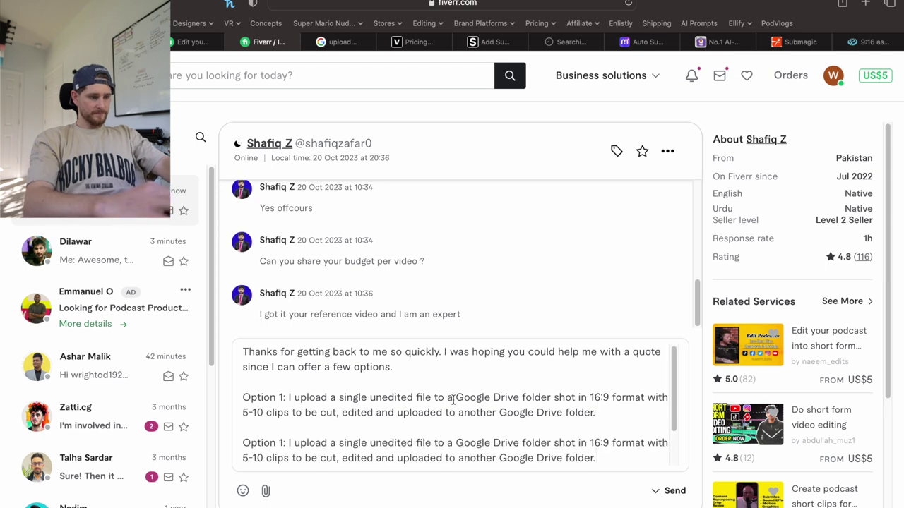
left_click(283, 416)
key("BackSpace")
type("2")
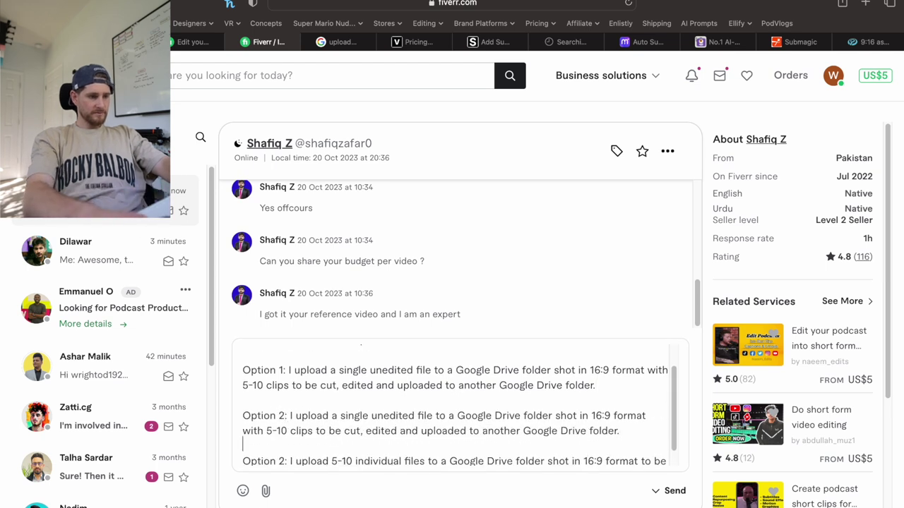
key("BackSpace")
type("3")
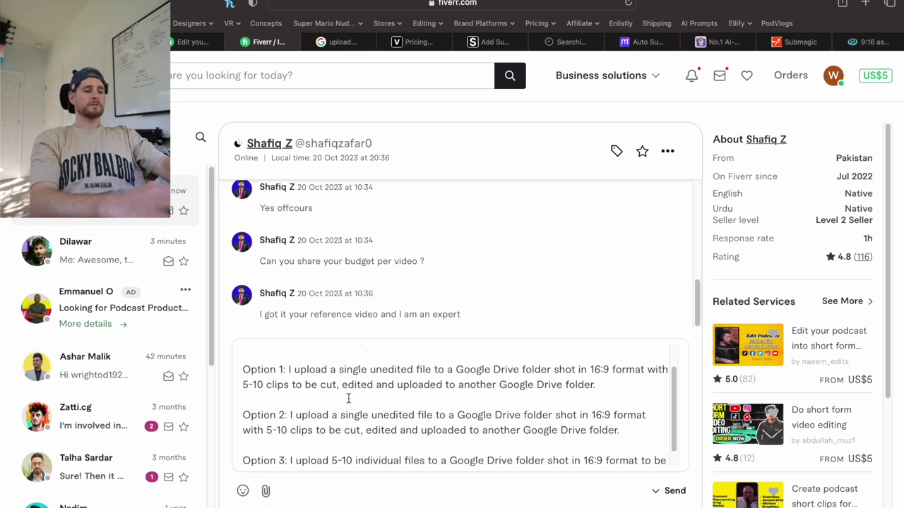
Add to Option 2 that each clip is separated by 5 seconds of dead space.
left_click(637, 430)
type("Each c")
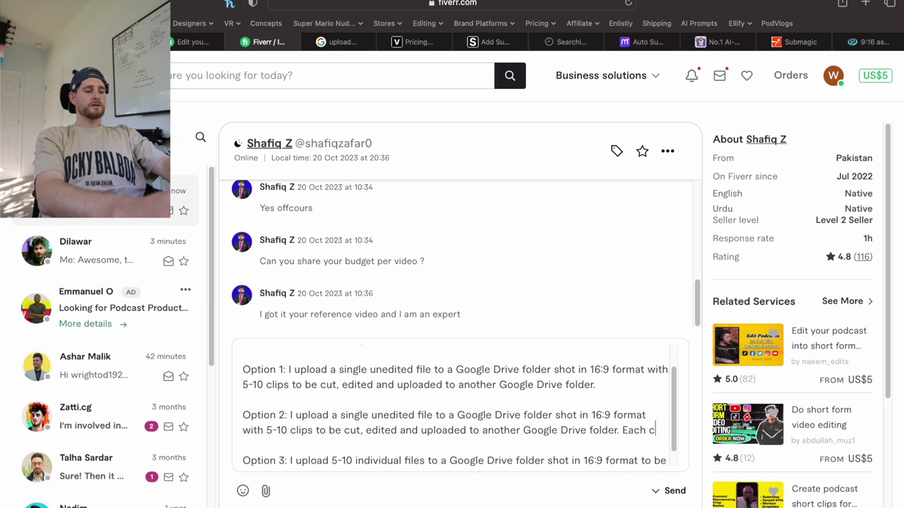
key("BackSpace")
type("'clip")
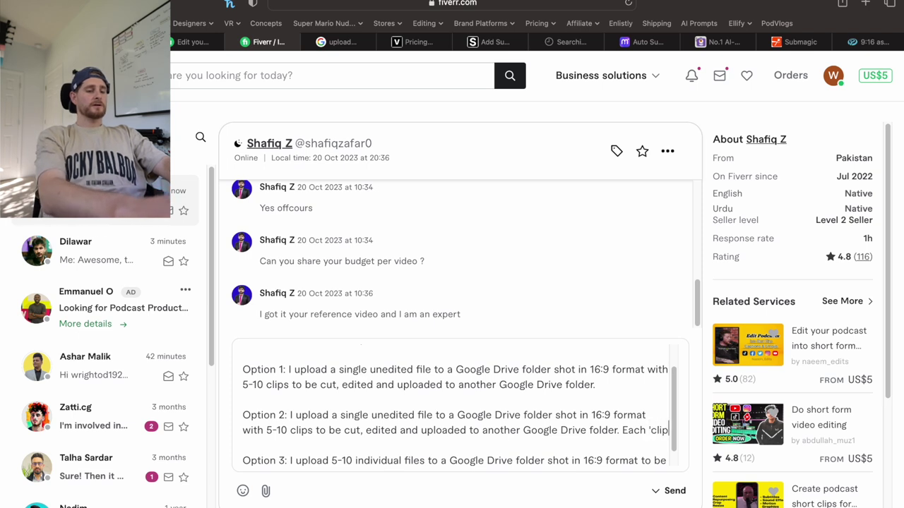
type("' would be separated ")
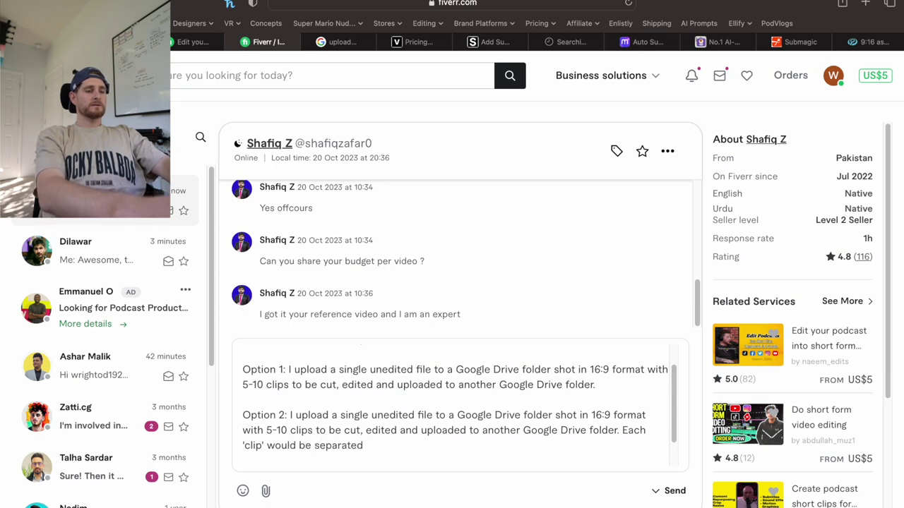
type("by ")
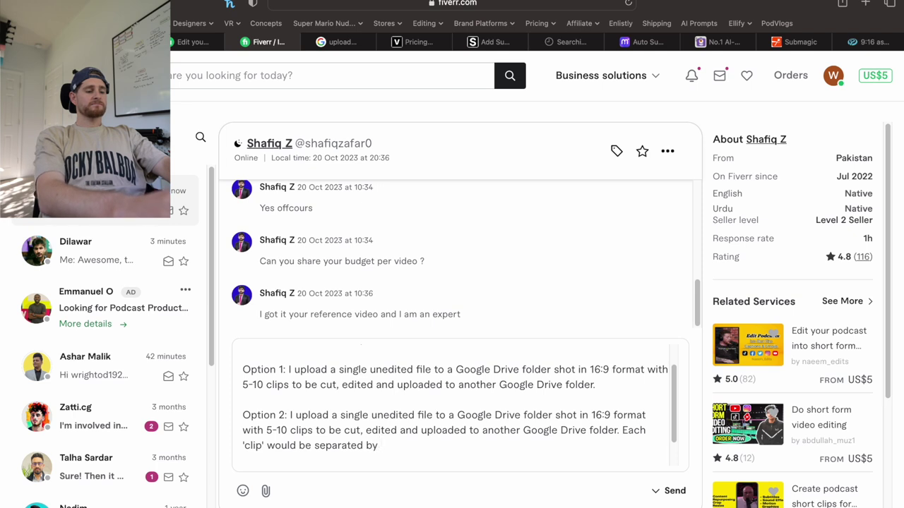
type("5 seconds of")
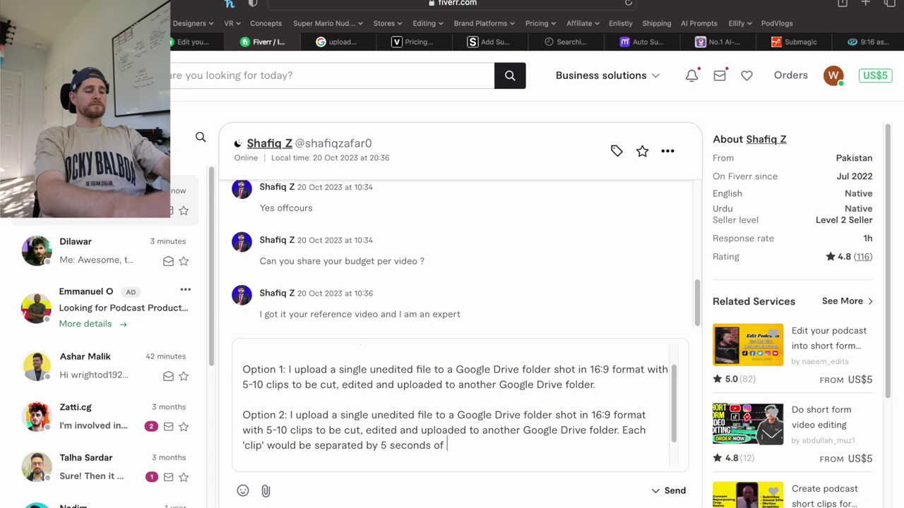
type(" dead spa")
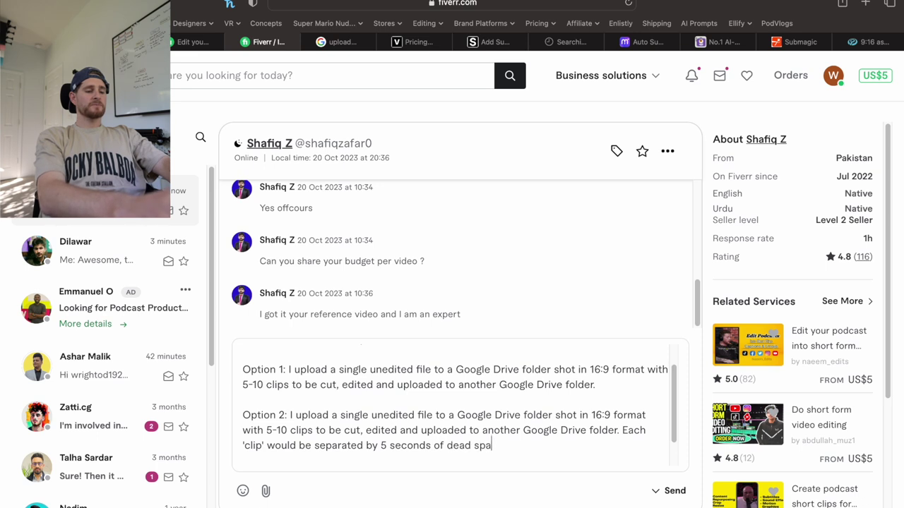
type("ce to help you")
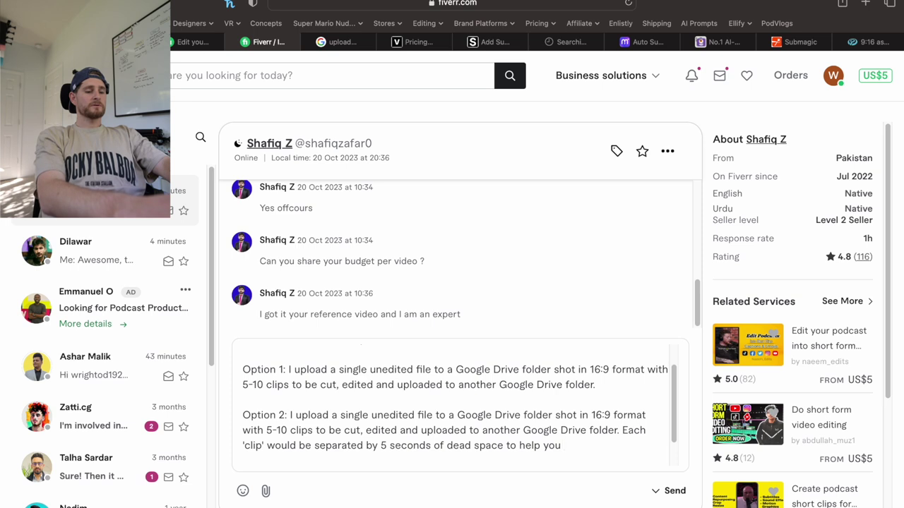
type(" see the star")
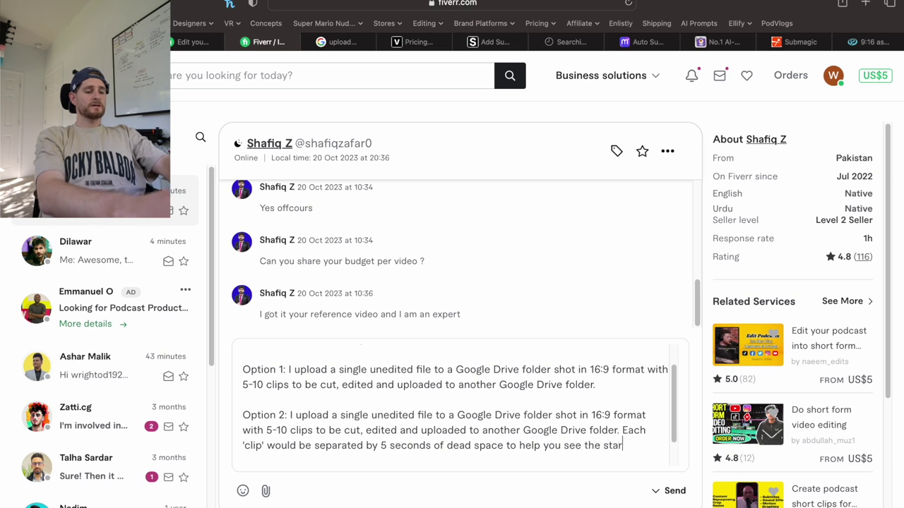
type("t and end of each clip.")
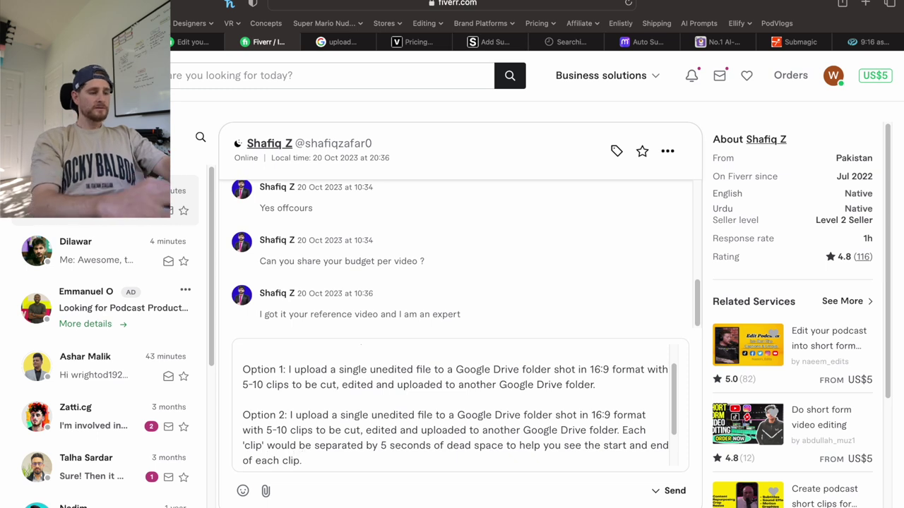
type(".  Option 3: I upload 5-10 individual files to a Google Drive folder shot in 16:9 format to be cut, edited and uploaded to another Google Drive folder.")
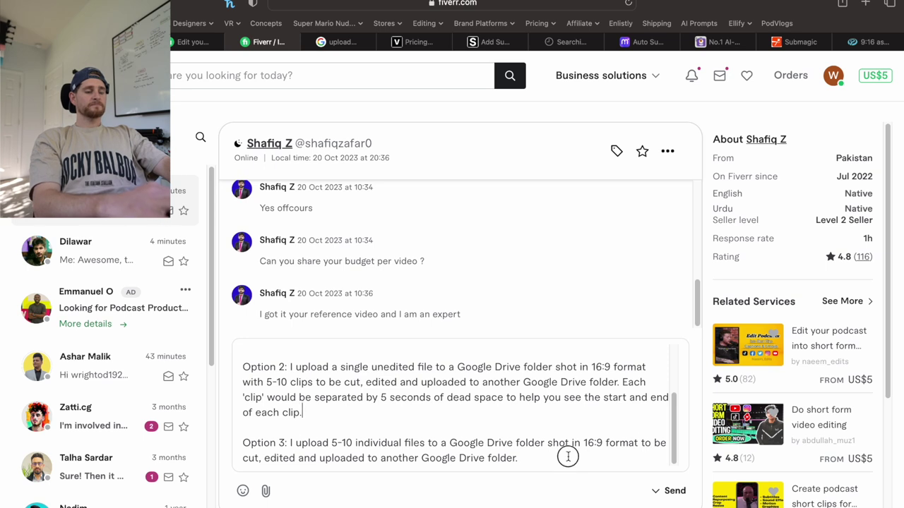
scroll(567, 457, "up", 5)
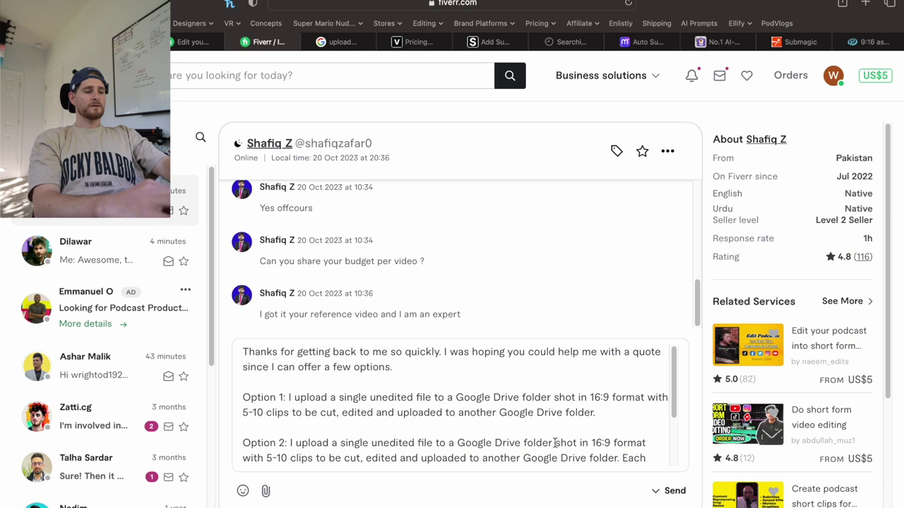
scroll(555, 444, "down", 3)
type("Option 3: I upload 5-10 individual files to a Google Drive folder shot in 16:9 format to be cut, edited and uploaded to another Google Drive folder.")
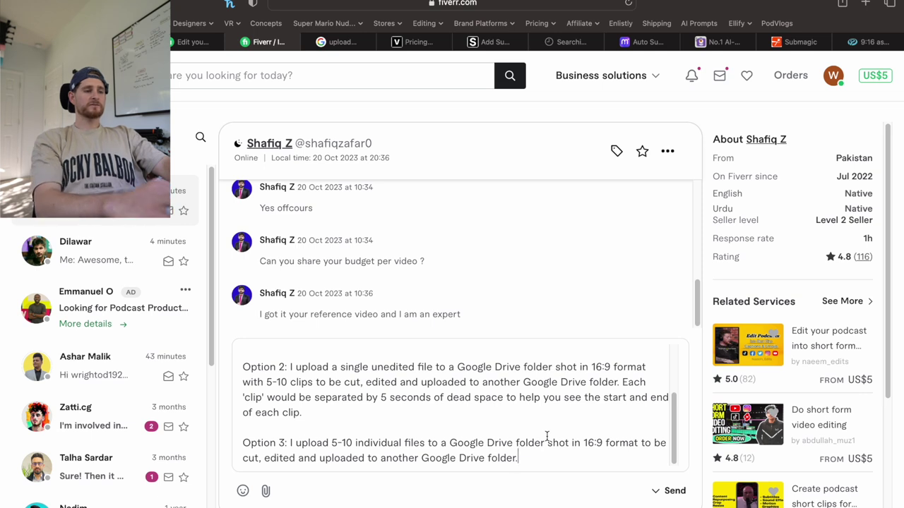
scroll(547, 436, "up", 3)
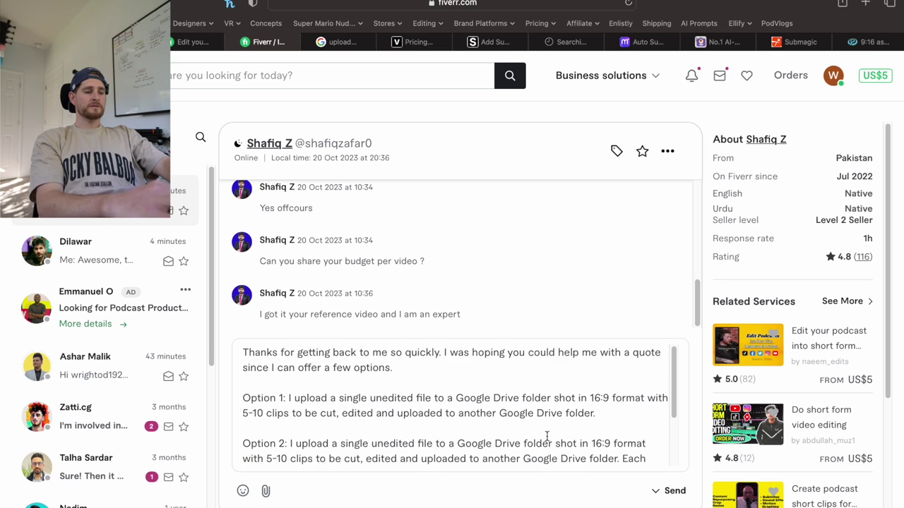
scroll(547, 436, "down", 3)
scroll(546, 436, "down", 3)
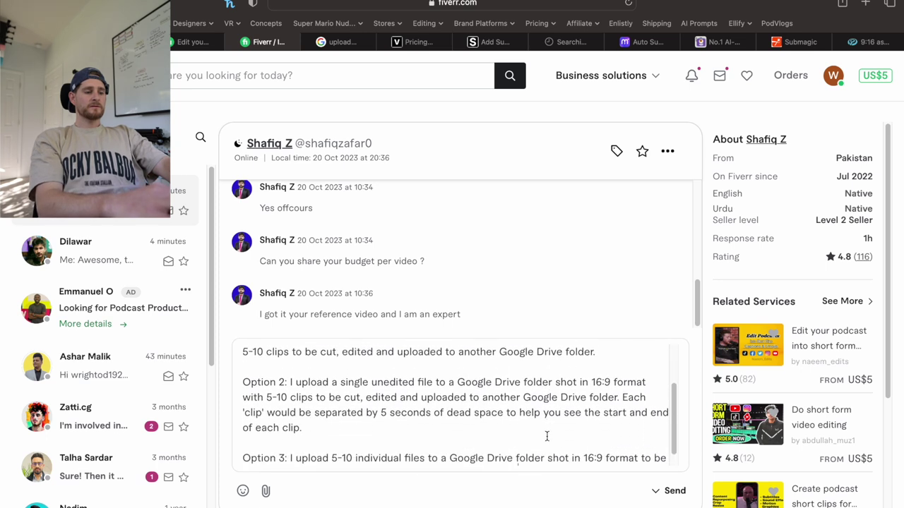
Add a paragraph: 'If I have 5-10 clips per day for 22 days in a month, that would mean I would like'.
key("Return")
key("Return")
key("Return")
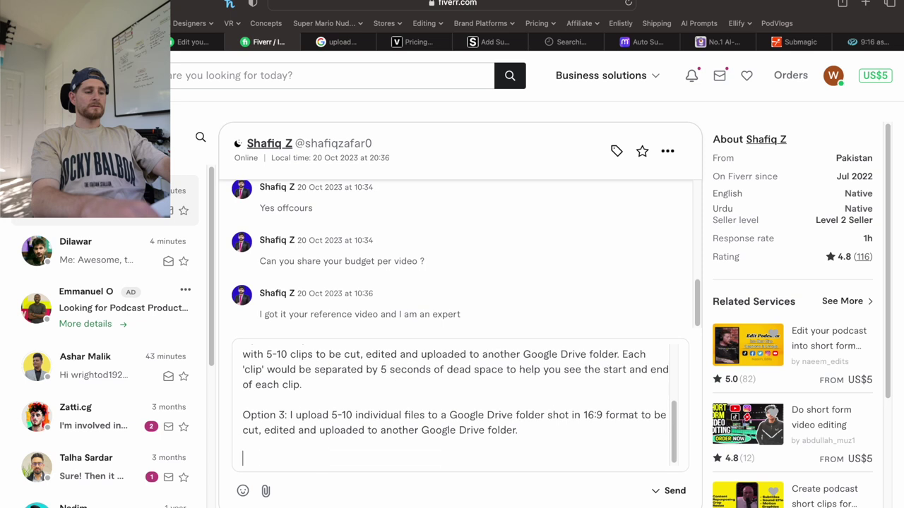
type("If ")
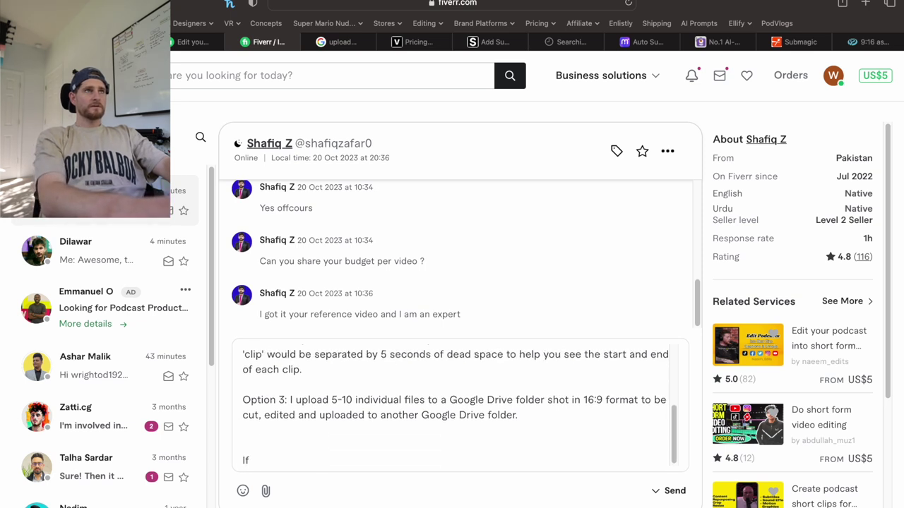
type("I have")
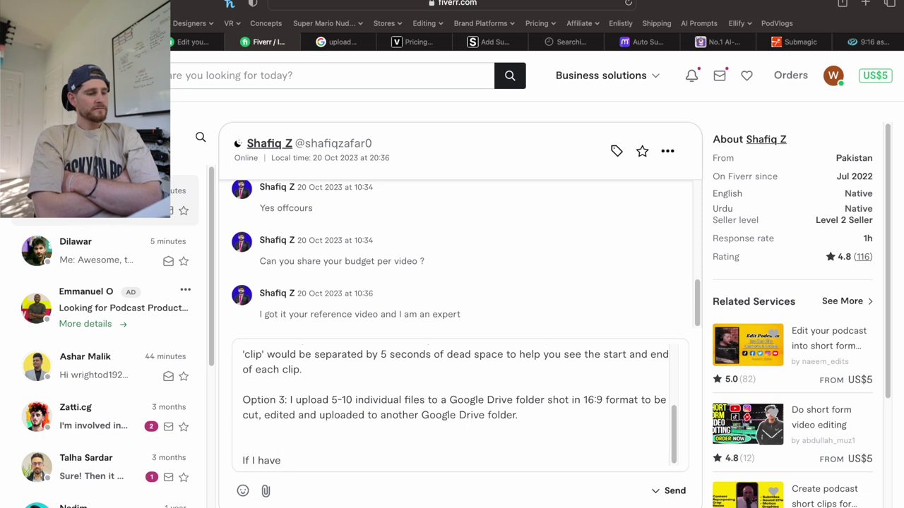
type("5-10 clips")
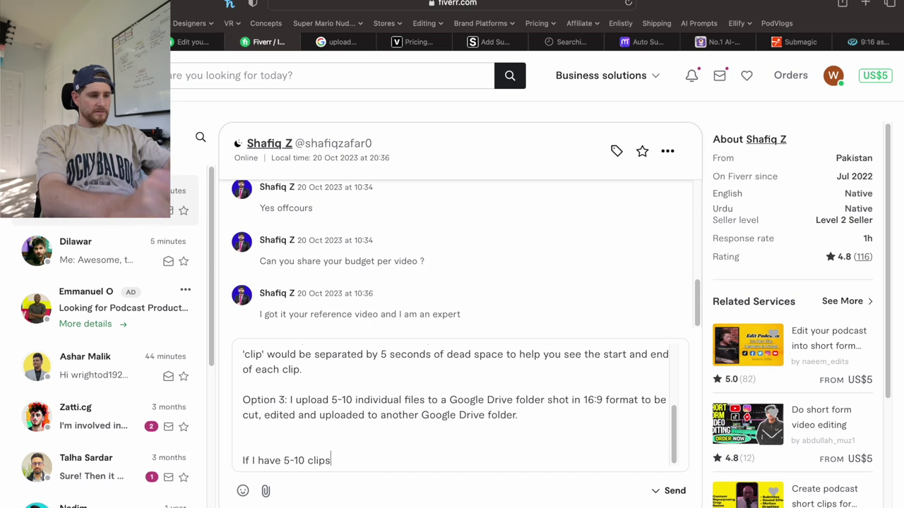
type("per day")
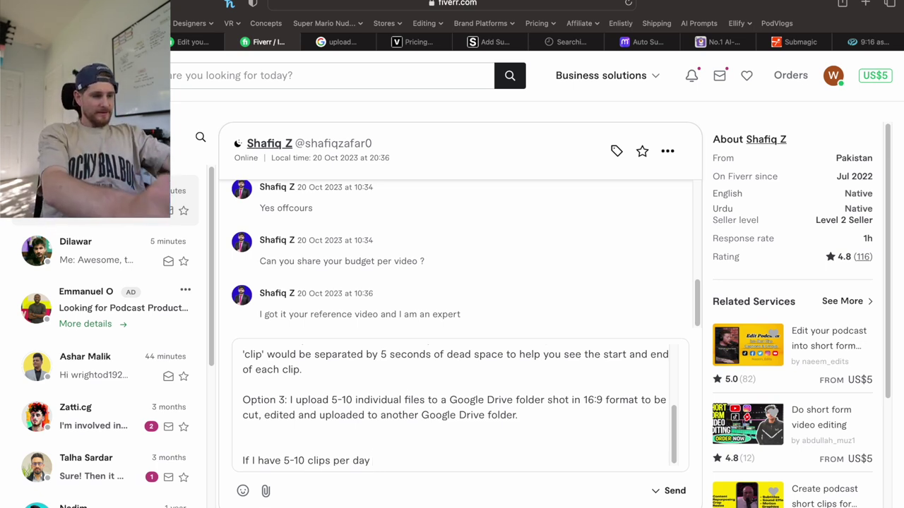
type("for 22")
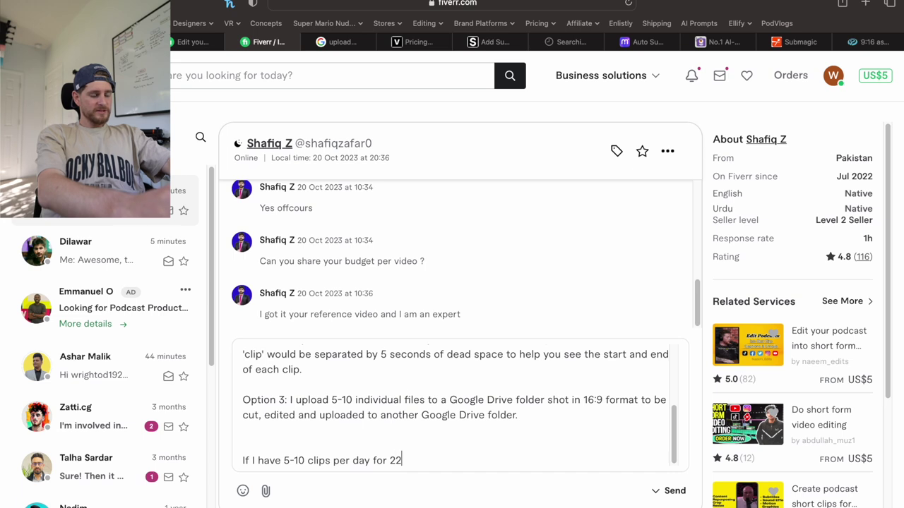
type(" days in a month")
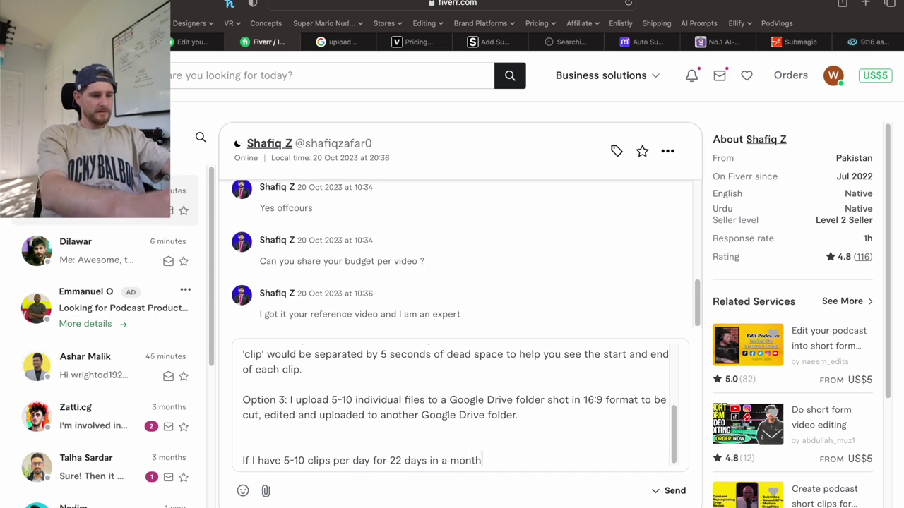
type(", that would c")
key("BackSpace")
type("mean I would")
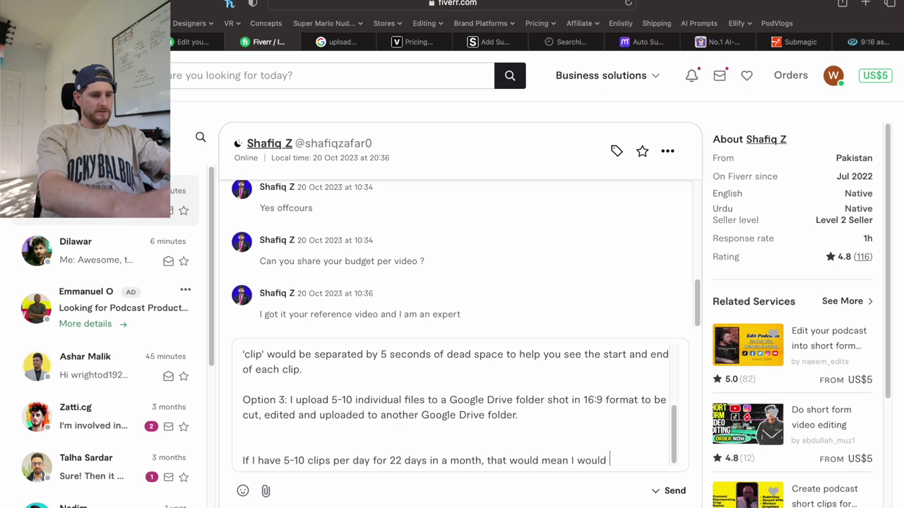
type(" like")
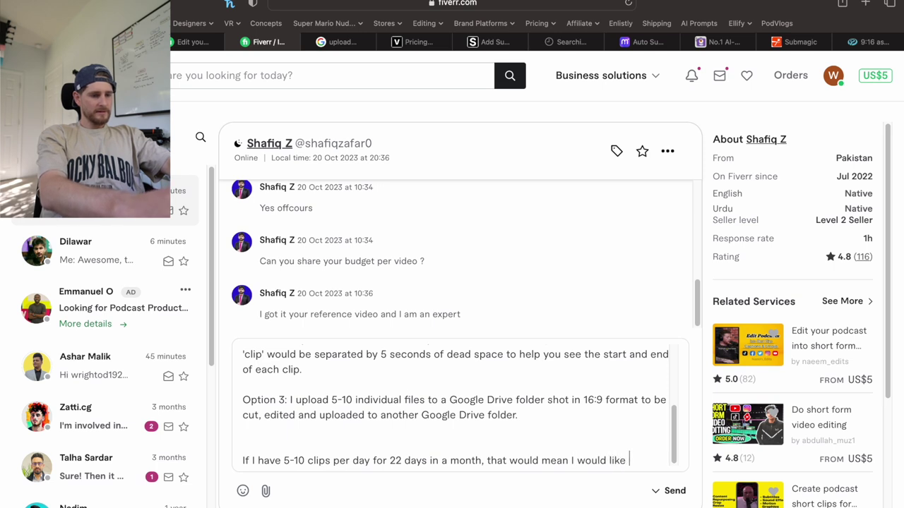
Calculate 5*22 in Spotlight and type 'between 110 and 220 clips edited per month.'.
key("super+space")
type("5*22")
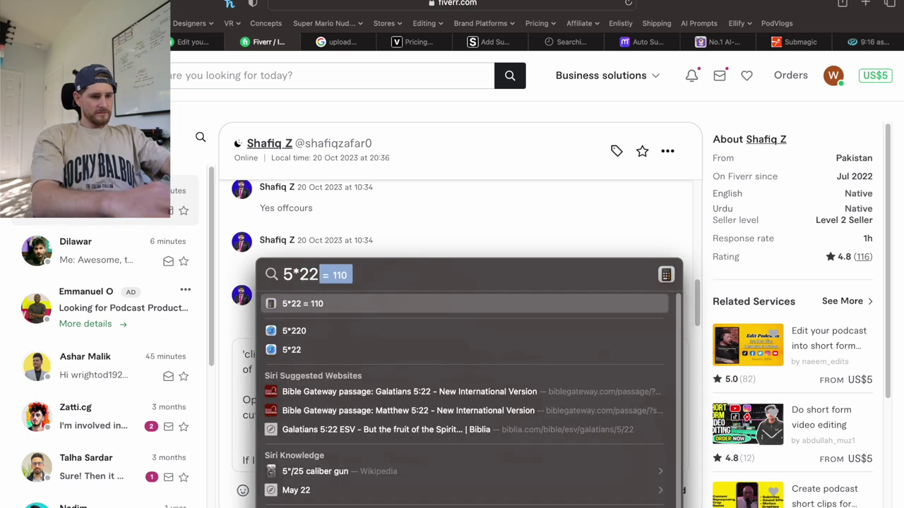
key("Escape")
key("Escape")
type("between 110 ")
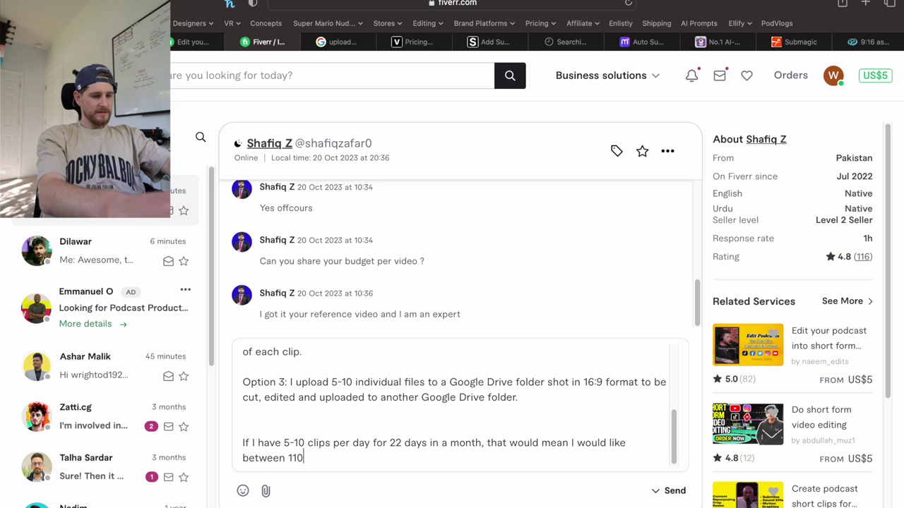
type("and")
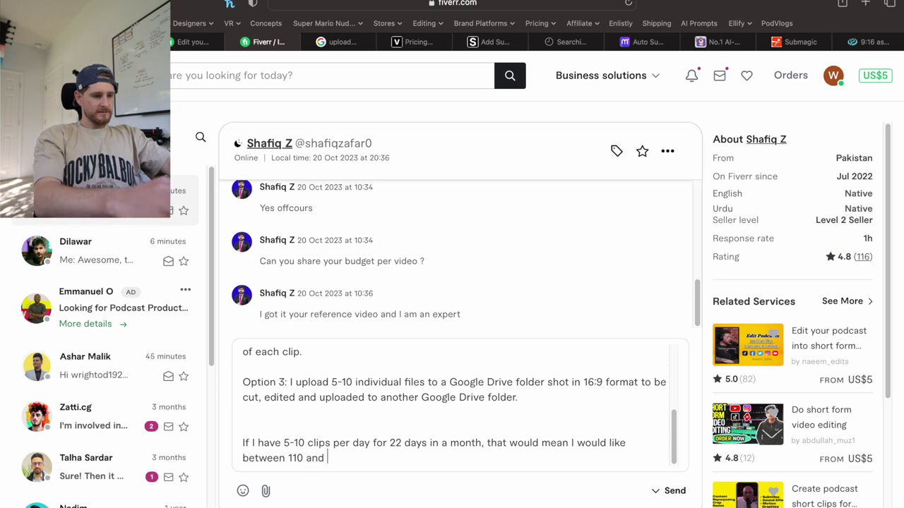
type(" 220 clips")
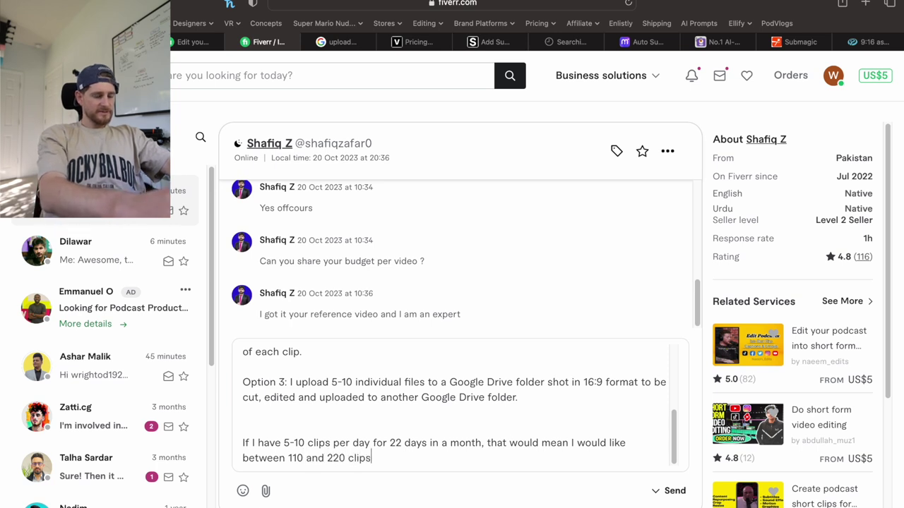
type(" edited per month.")
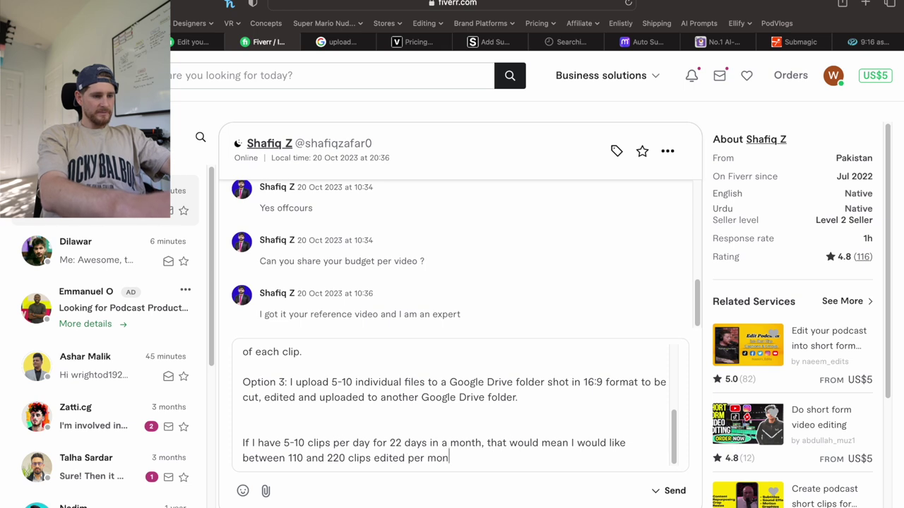
Check 220*5 and 110*5 in Spotlight, then return to the chat.
key("super+space")
type("220*5")
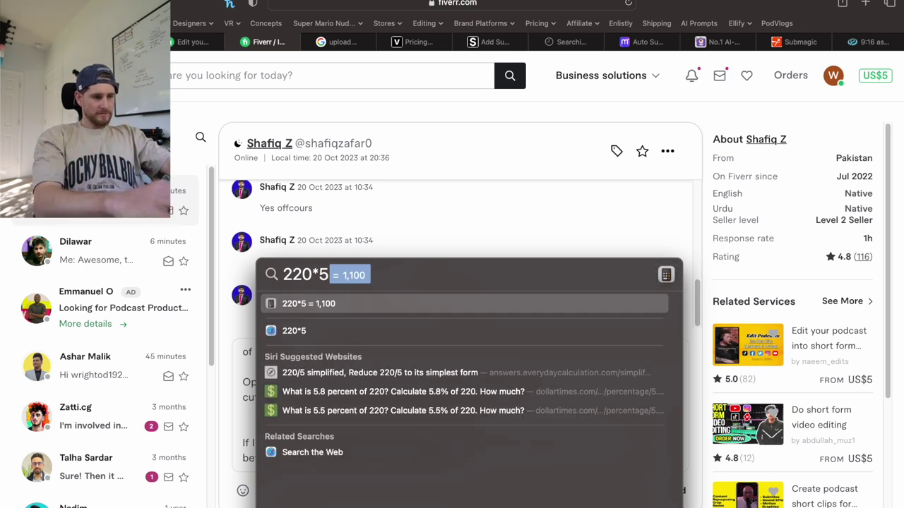
key("Escape")
key("Escape")
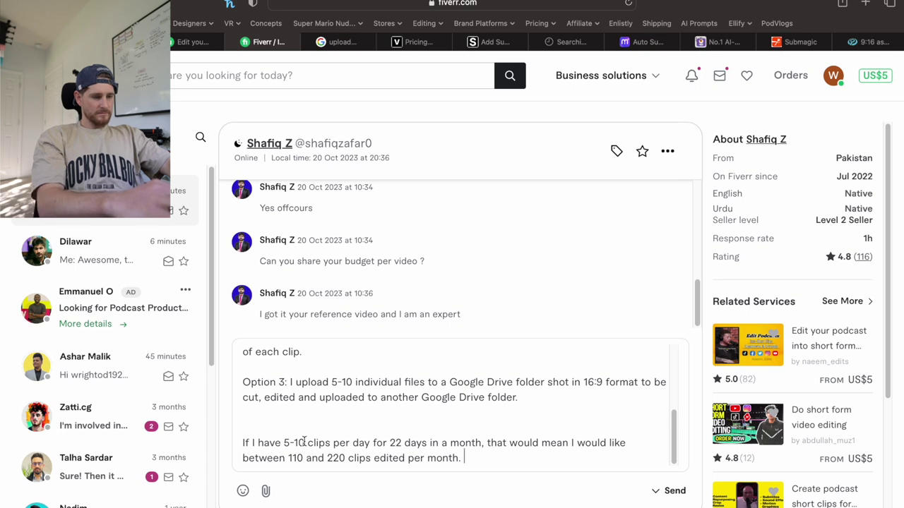
key("super+space")
type("110*5")
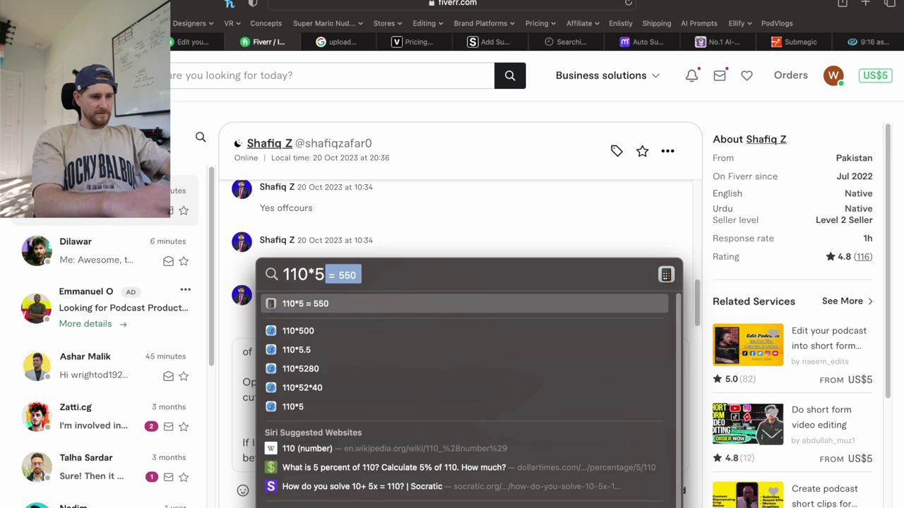
key("Escape")
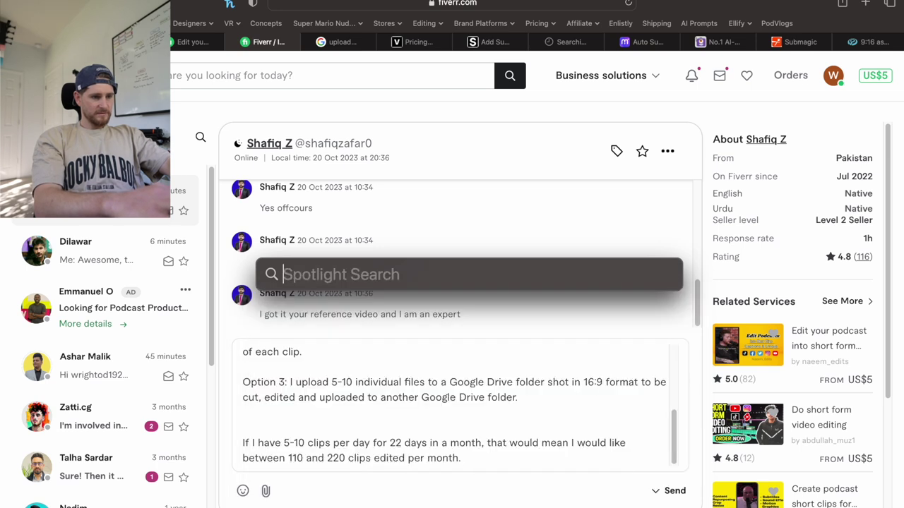
key("Escape")
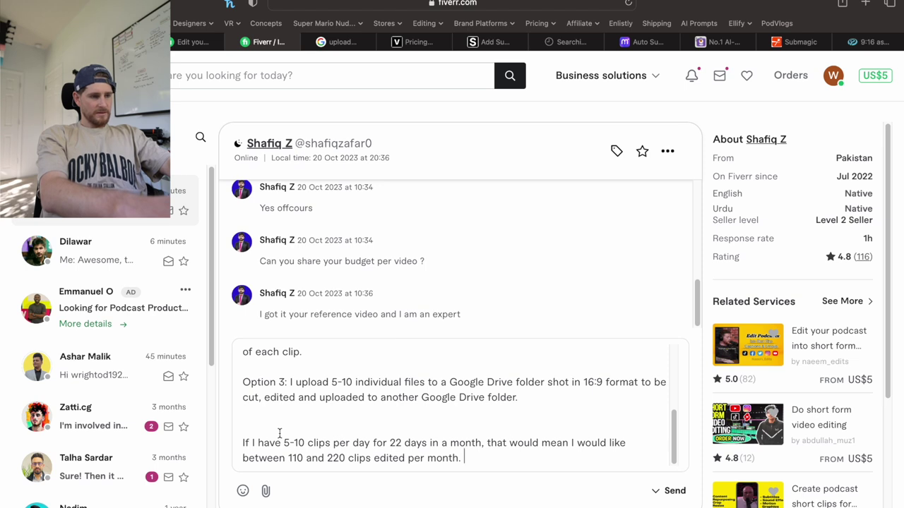
End the message with 'For now, can you work with a budget of $500/month?'.
type("How")
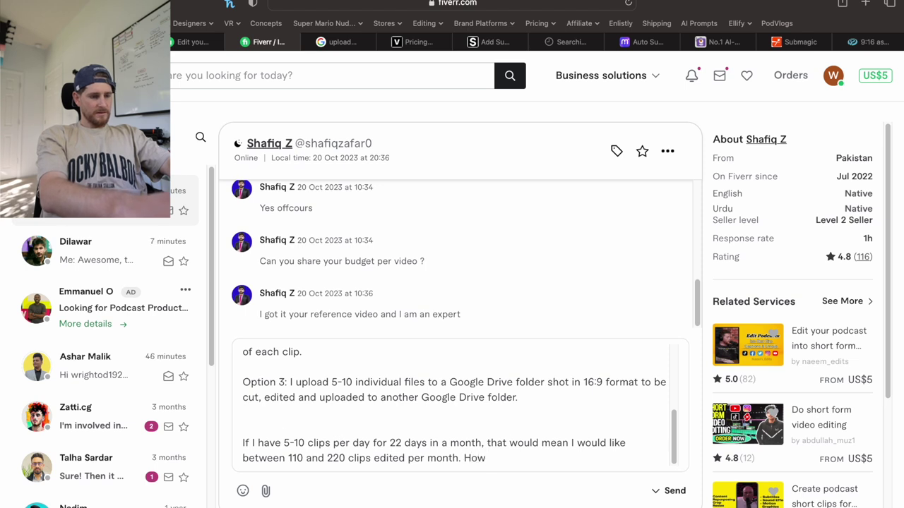
key("BackSpace")
key("BackSpace")
key("BackSpace")
key("BackSpace")
type("For now")
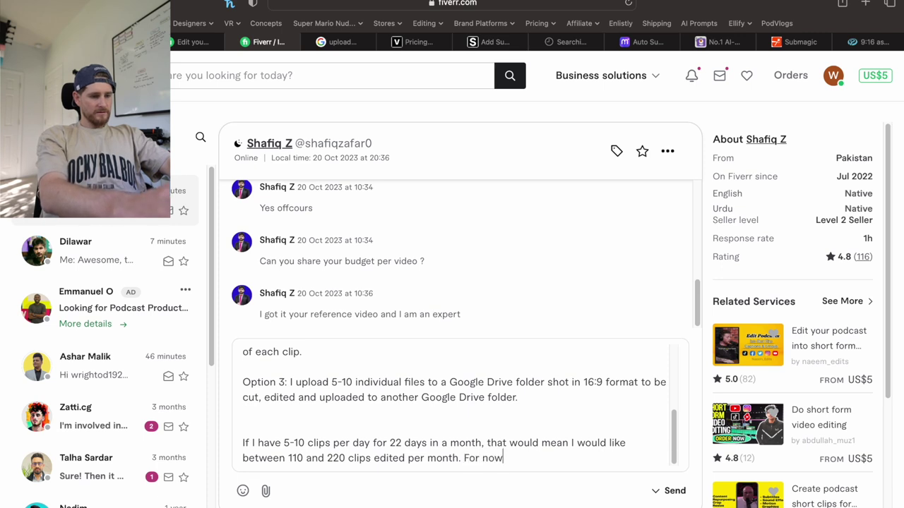
type(", can you ")
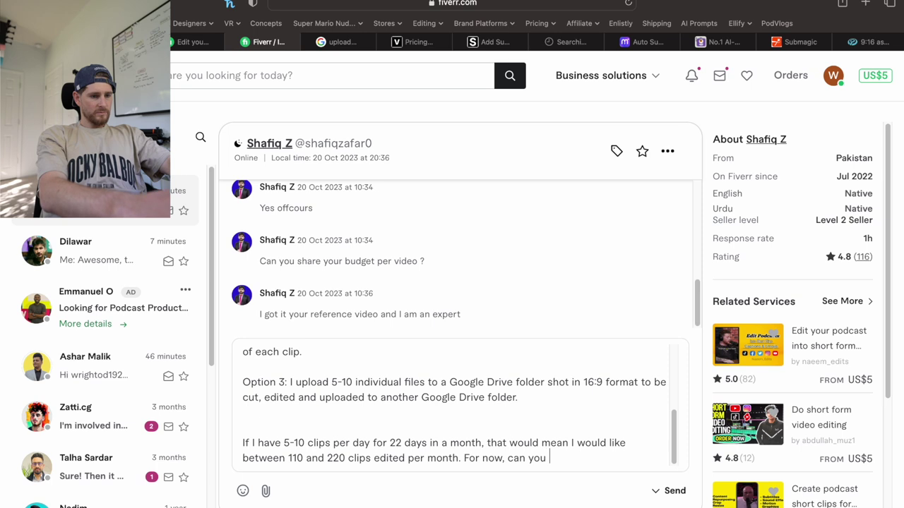
type("work with a budget")
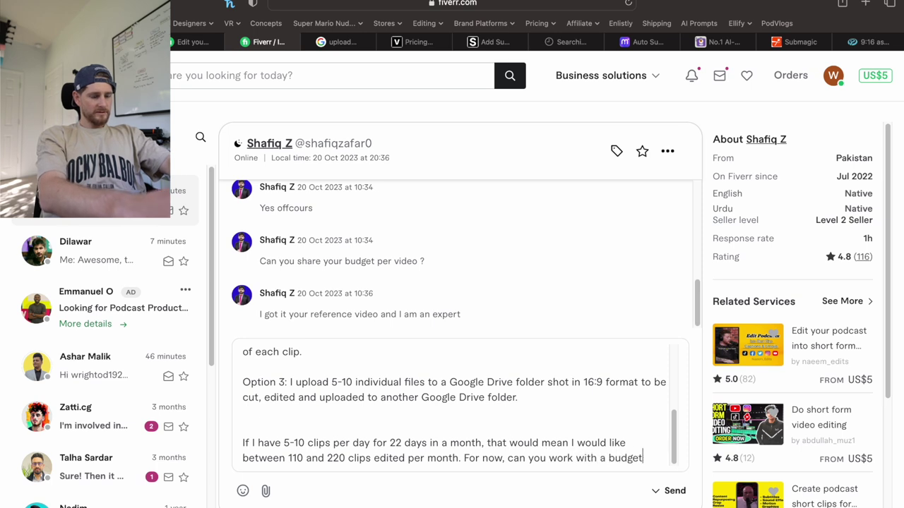
type(" of $500/mo")
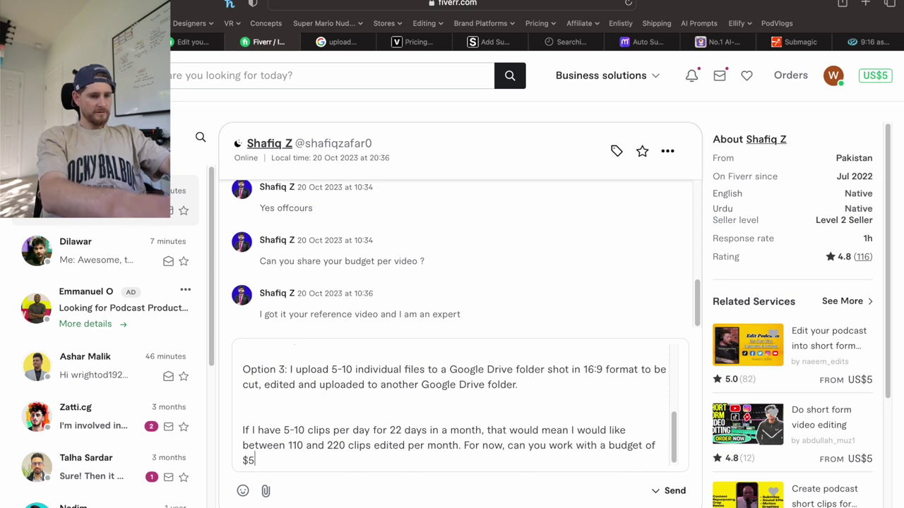
type("nth?")
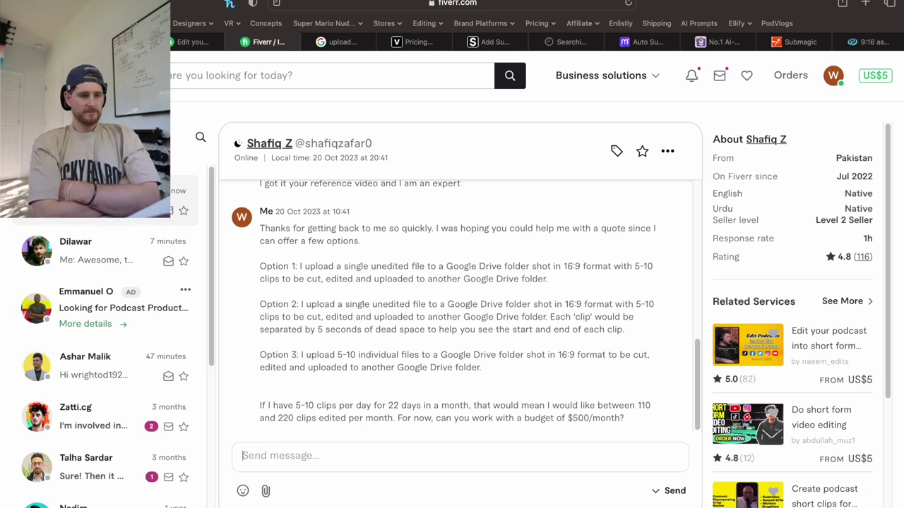
Open the other freelancer's Fiverr thread on auto-uploading videos, briefly rechecking the just-messaged conversation.
left_click(70, 254)
scroll(313, 360, "down", 5)
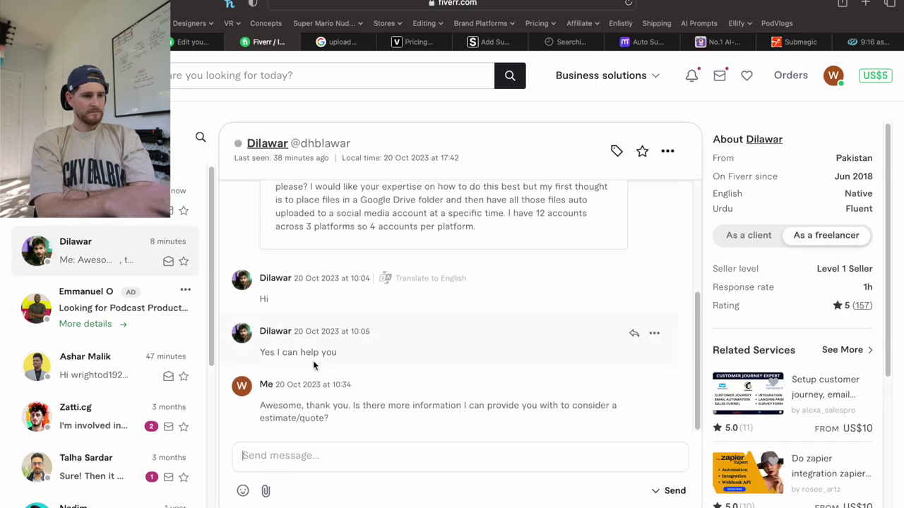
left_click(157, 206)
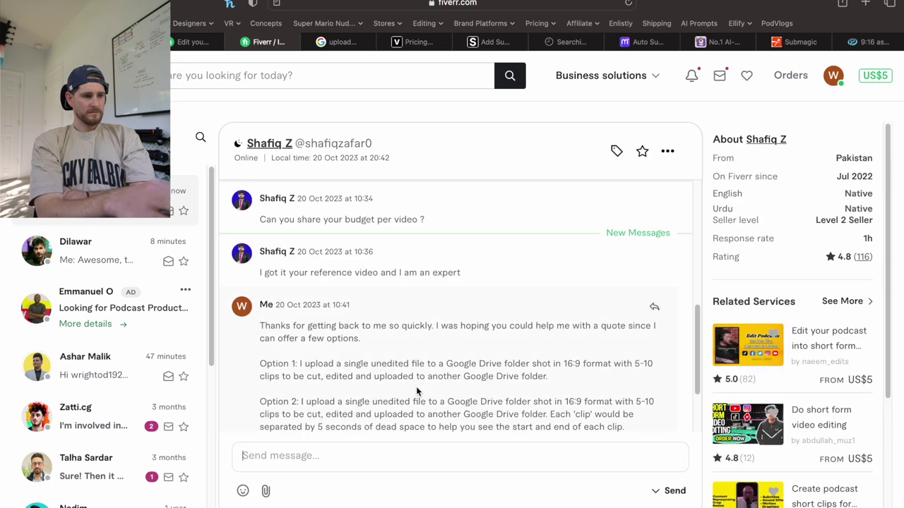
scroll(416, 391, "down", 3)
scroll(416, 386, "up", 2)
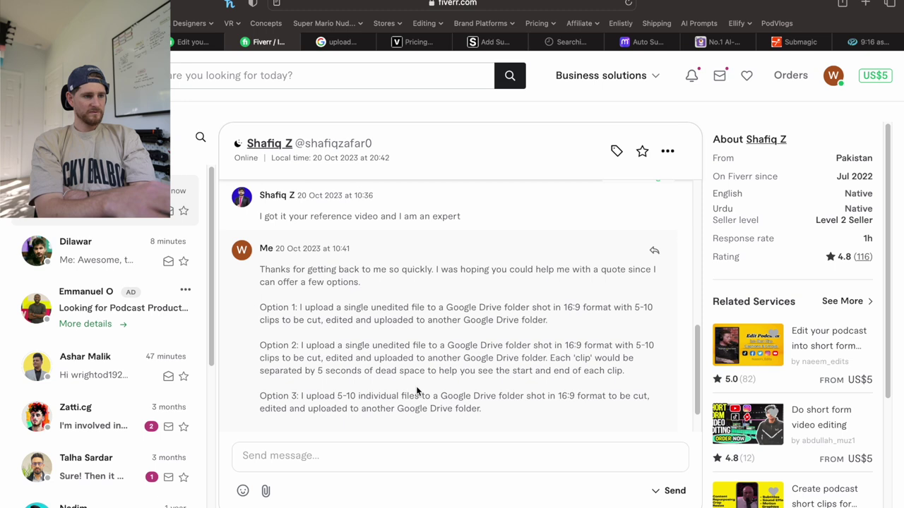
left_click(102, 262)
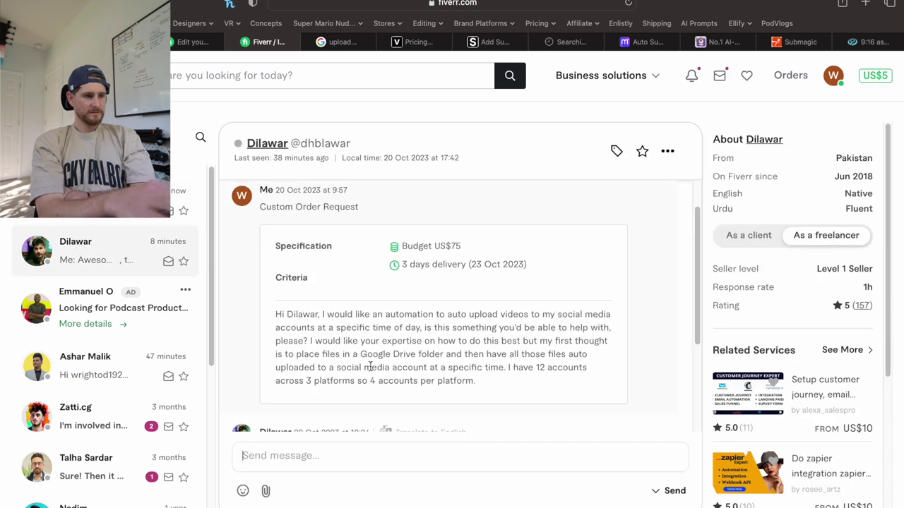
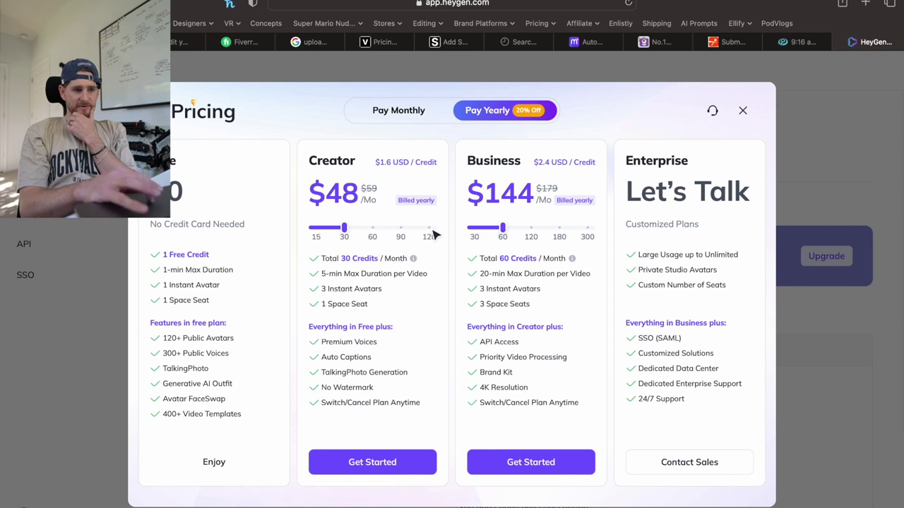
Move the HeyGen Creator plan credit slider to 60 credits a month, raising it to $96.
left_click(373, 228)
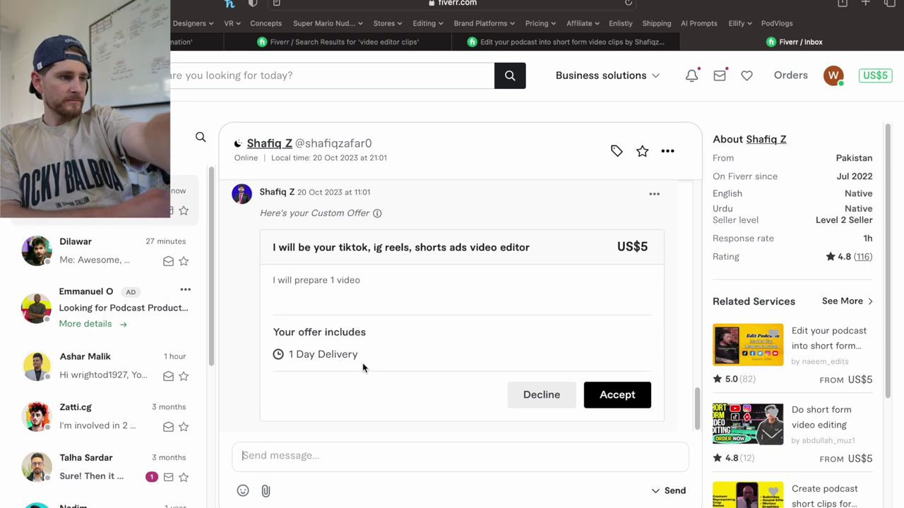
Scroll through the Fiverr chat to review the US$5 one-video offer with 1 Day Delivery.
scroll(362, 365, "up", 2)
scroll(363, 365, "up", 5)
scroll(362, 368, "down", 7)
scroll(364, 368, "down", 1)
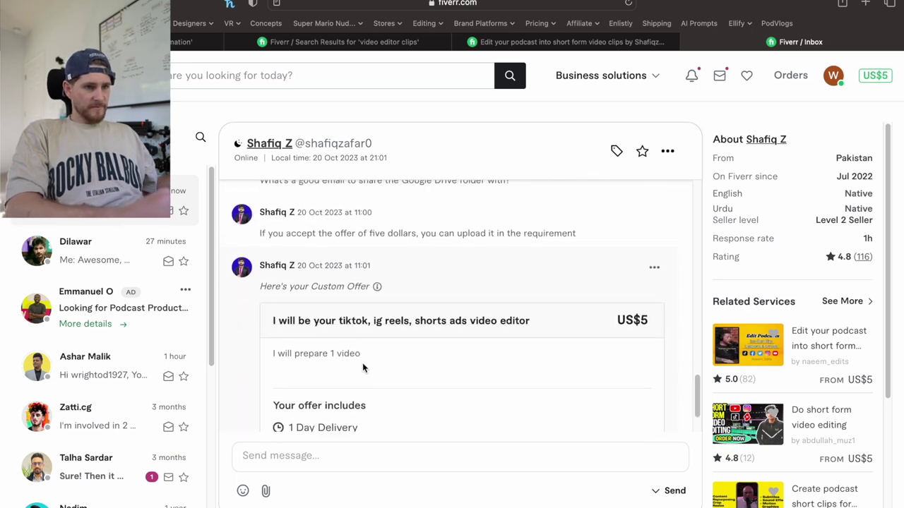
scroll(363, 367, "up", 1)
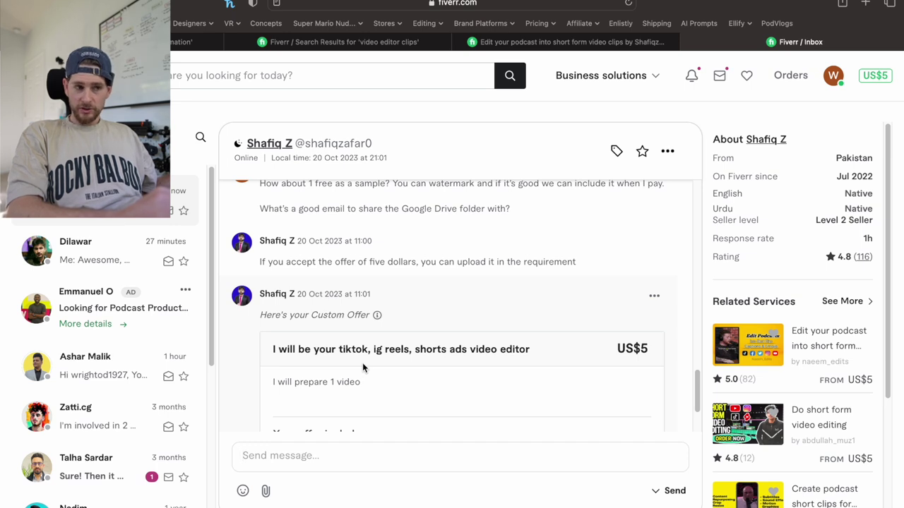
scroll(363, 365, "up", 1)
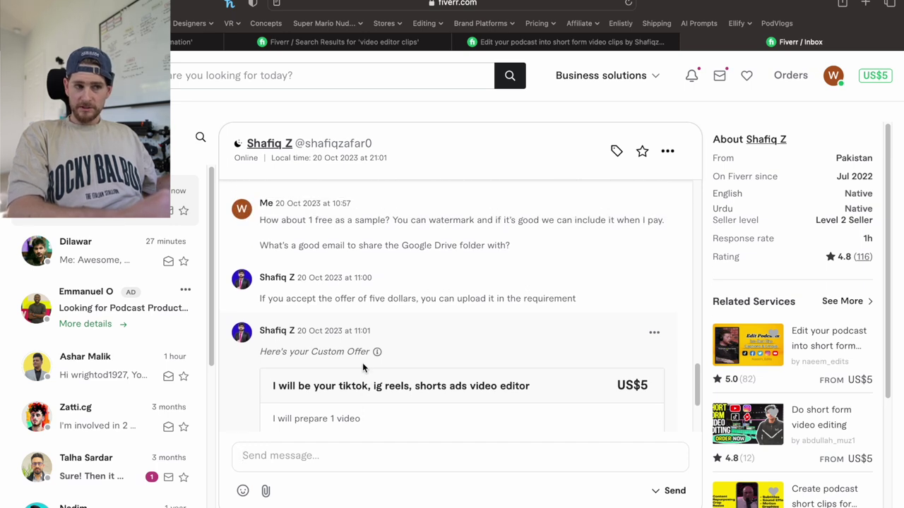
scroll(362, 366, "up", 2)
scroll(362, 365, "down", 1)
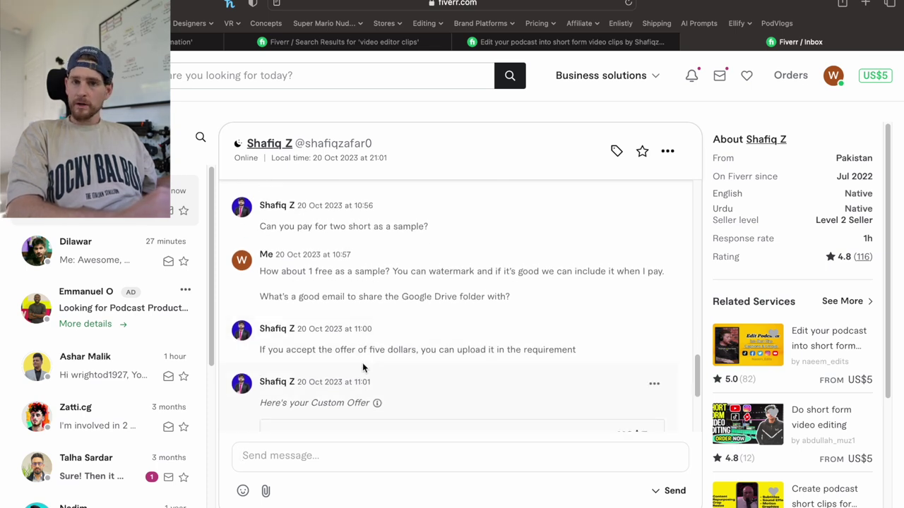
scroll(362, 362, "down", 2)
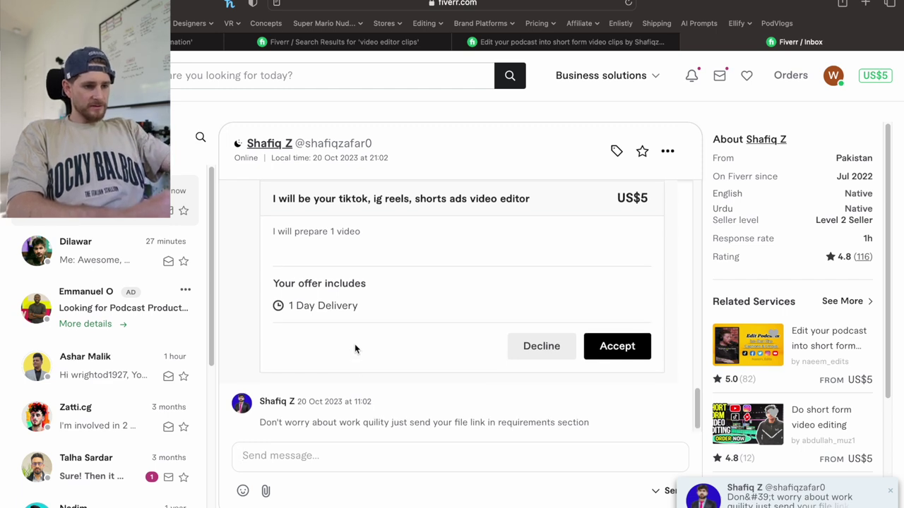
scroll(355, 348, "up", 2)
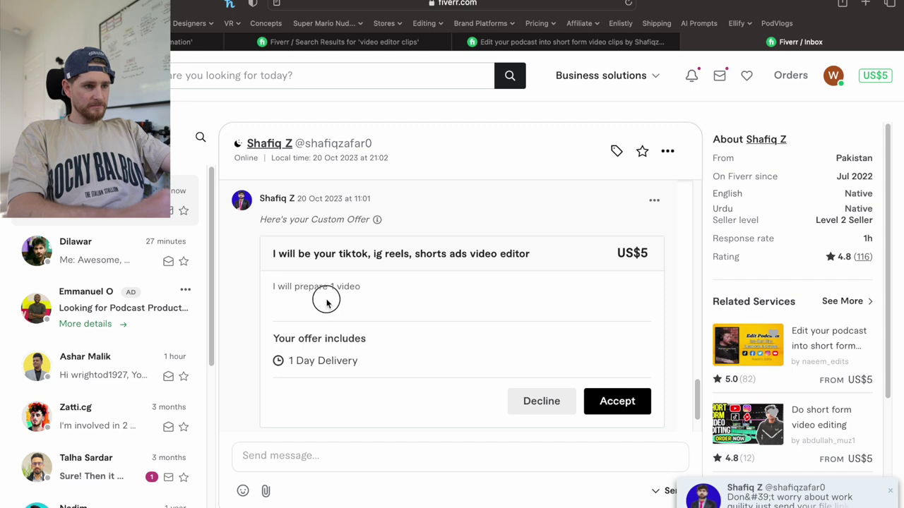
Accept the seller's US$5 custom offer and begin checkout.
left_click(619, 407)
left_click(680, 389)
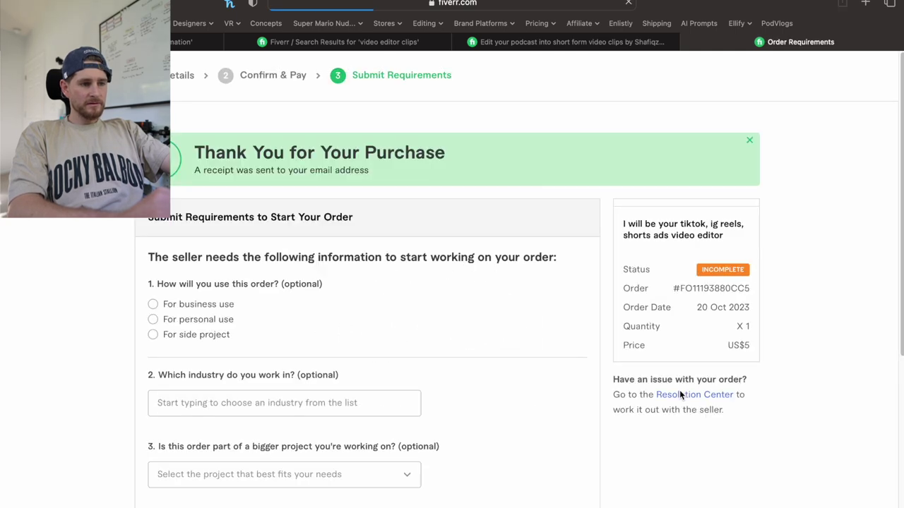
scroll(584, 389, "down", 5)
scroll(584, 385, "up", 5)
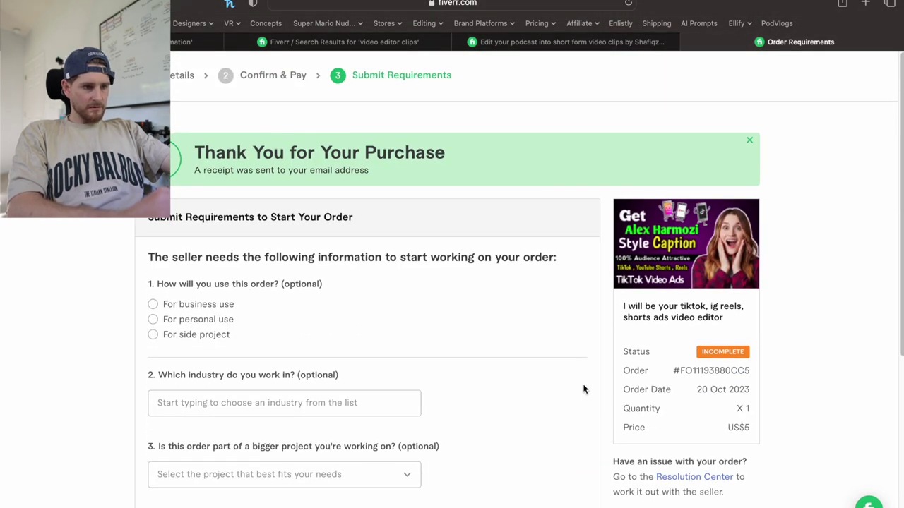
scroll(583, 389, "down", 1)
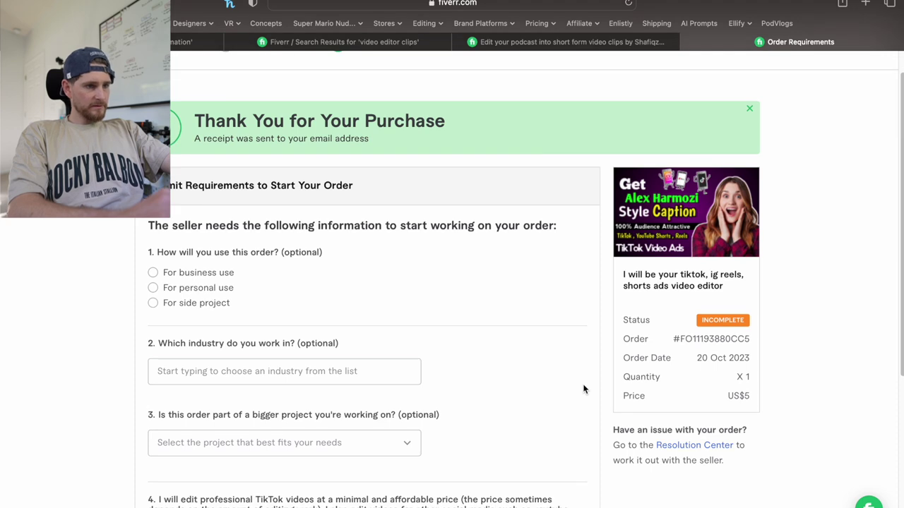
scroll(583, 387, "down", 1)
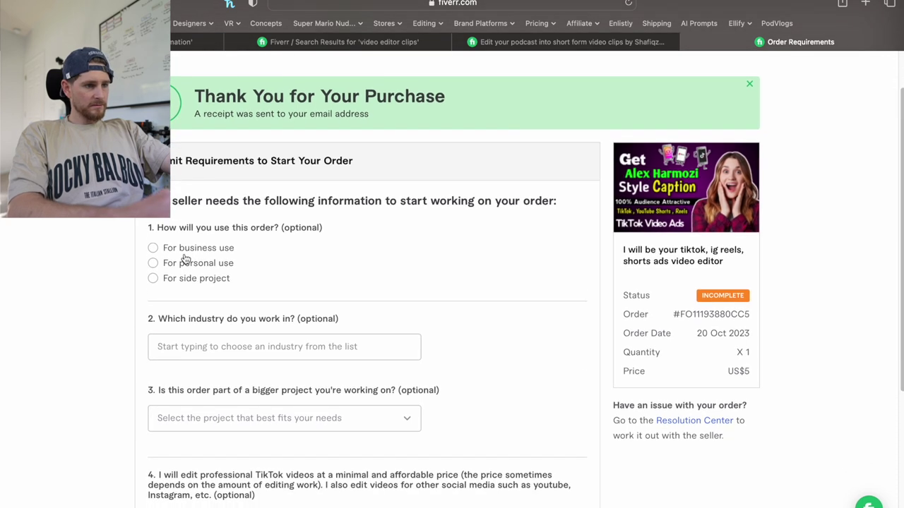
Mark the order for personal use and choose Video editing as the project type.
left_click(185, 266)
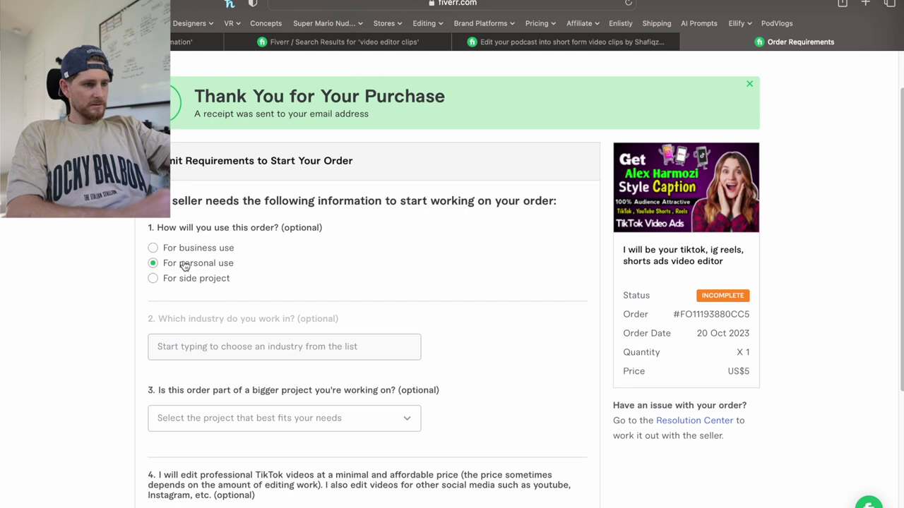
scroll(141, 279, "down", 3)
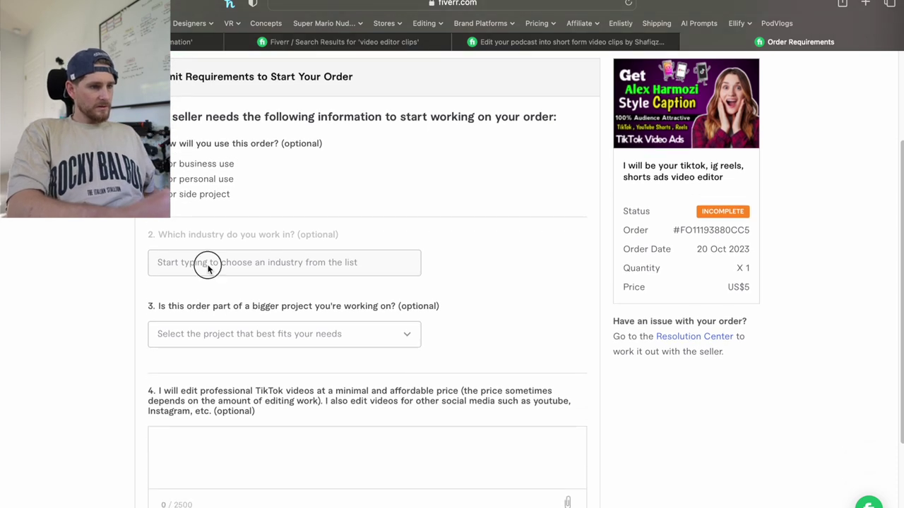
left_click(207, 338)
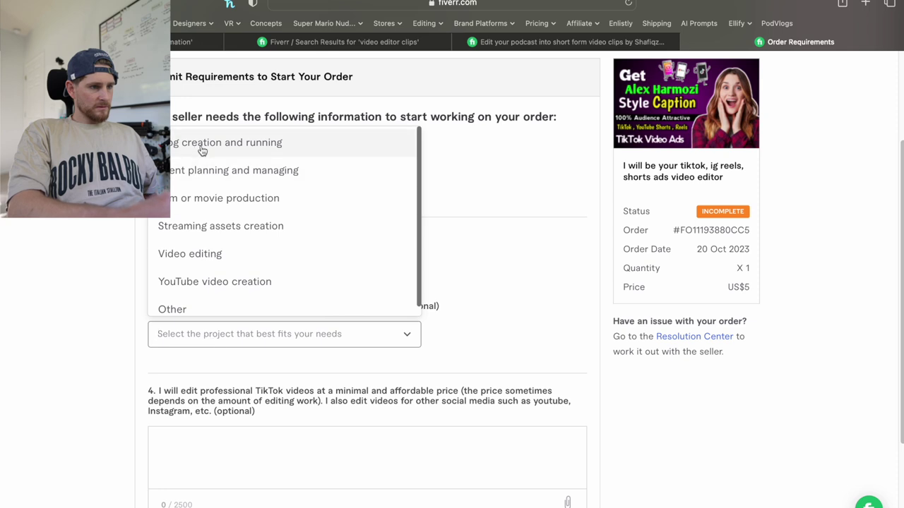
left_click(203, 260)
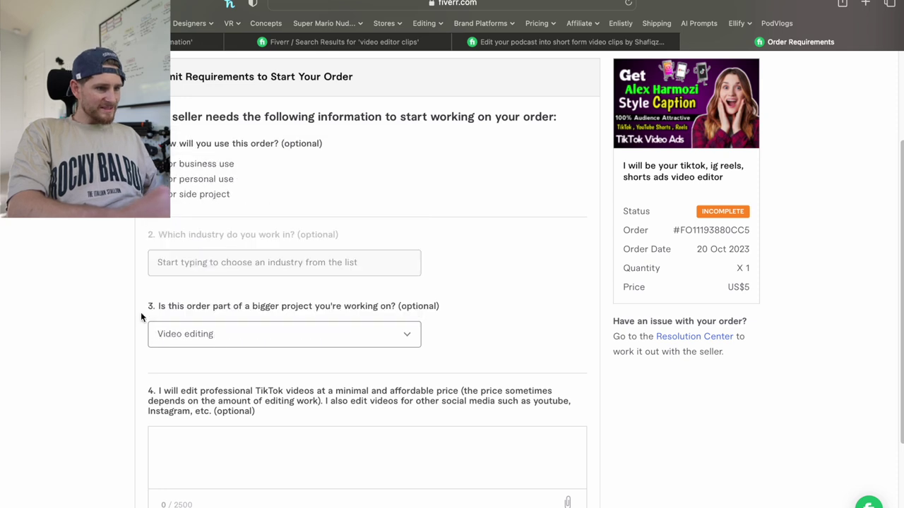
left_click(204, 340)
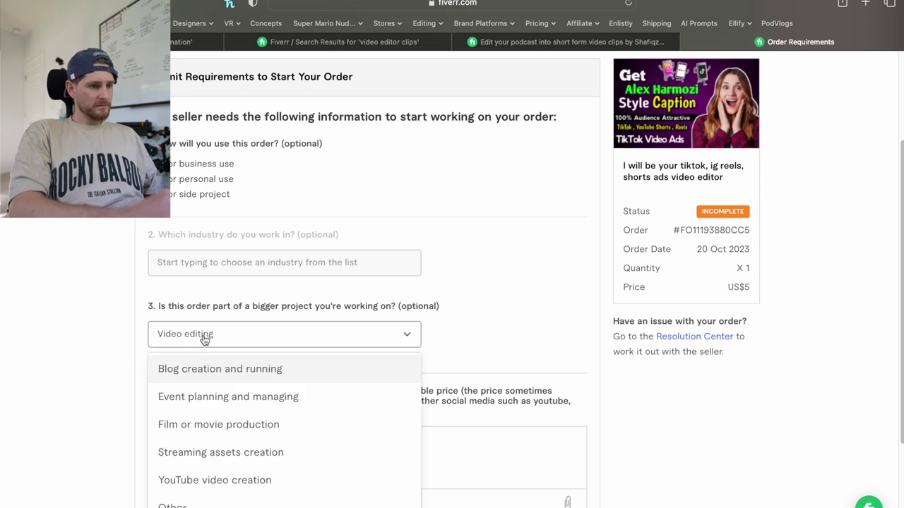
left_click(70, 346)
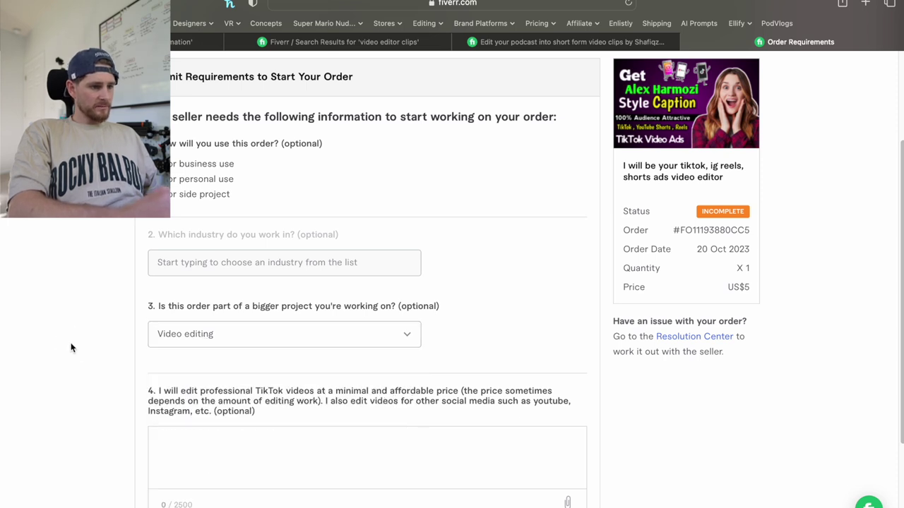
scroll(71, 346, "down", 3)
Write the note that the Google Drive link comes via Messages, confirm accuracy, and submit.
left_click(212, 363)
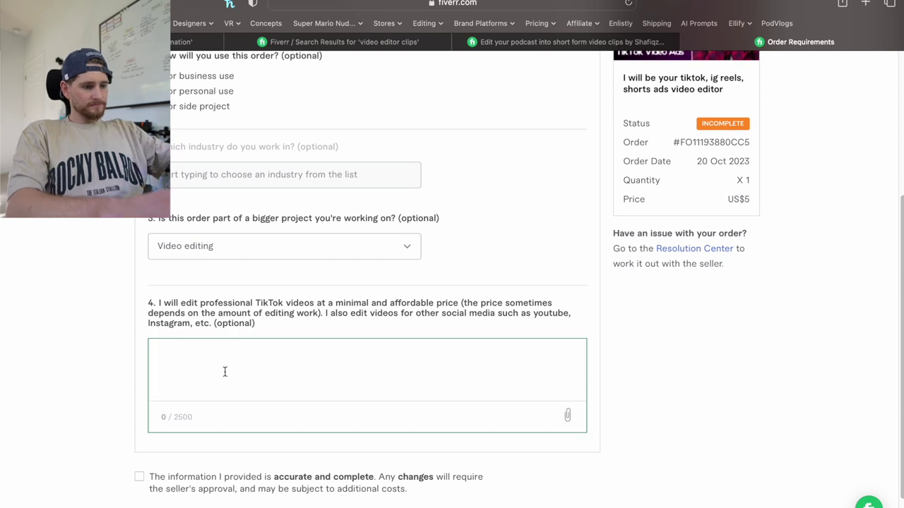
type("As discu")
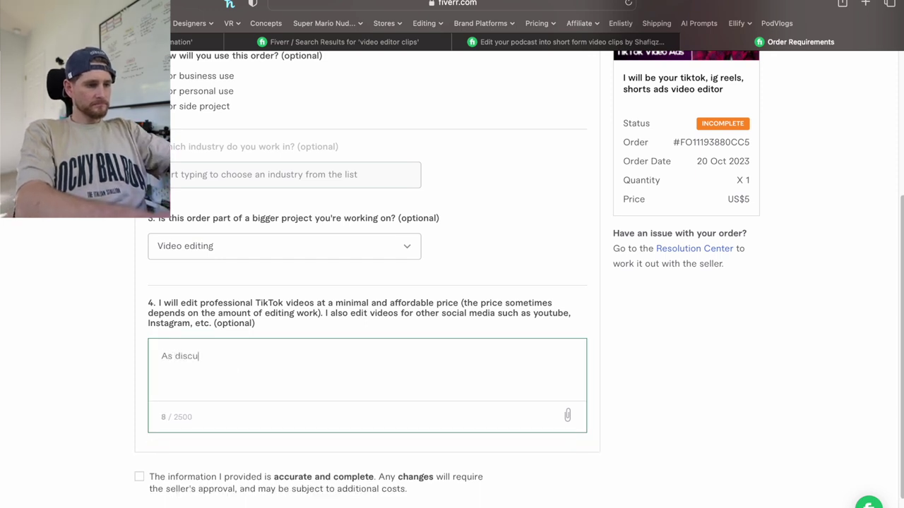
type("ssed in mess")
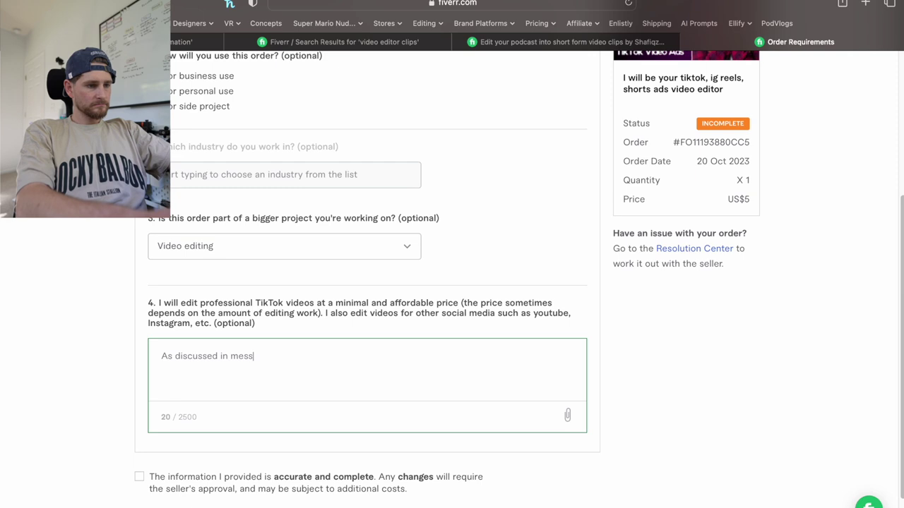
type("ages.")
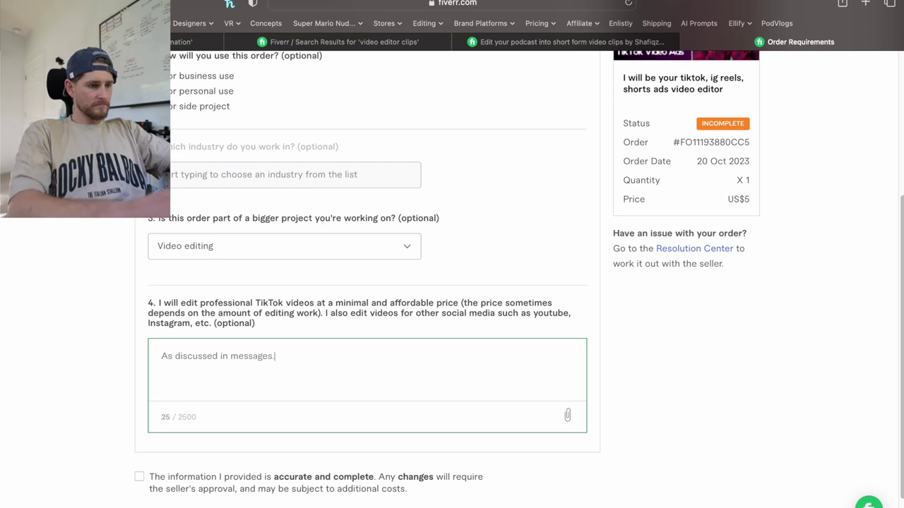
left_click(139, 477)
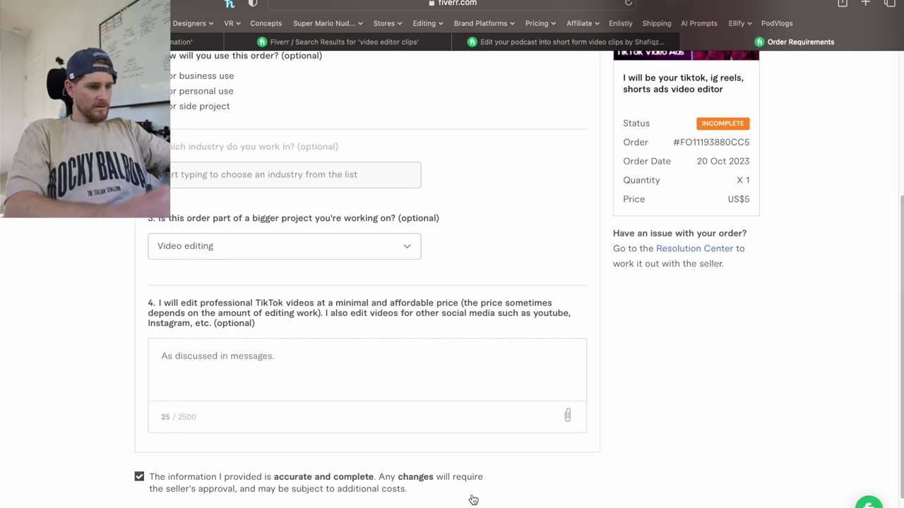
left_click(311, 356)
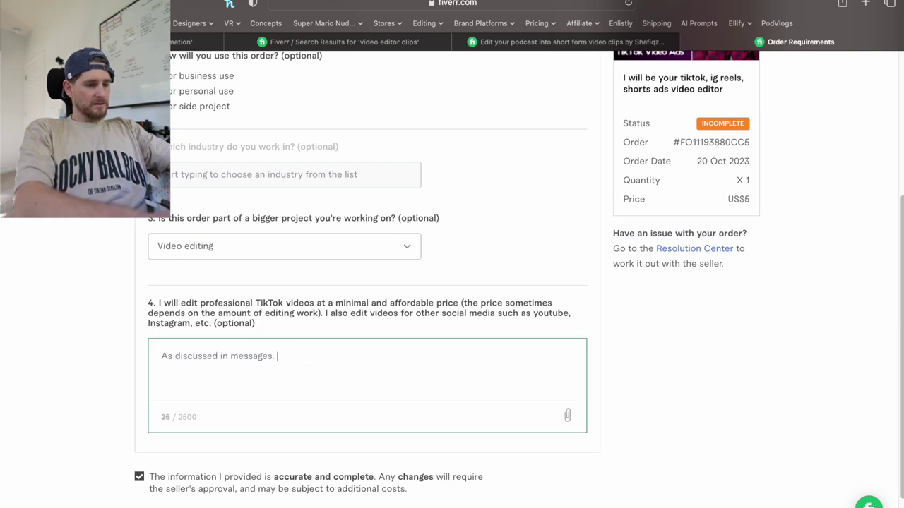
type("Sing")
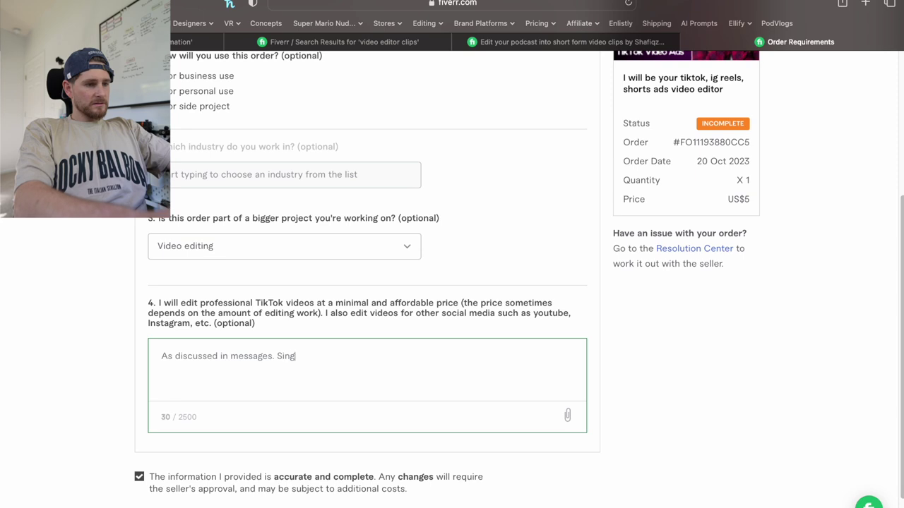
type("le v")
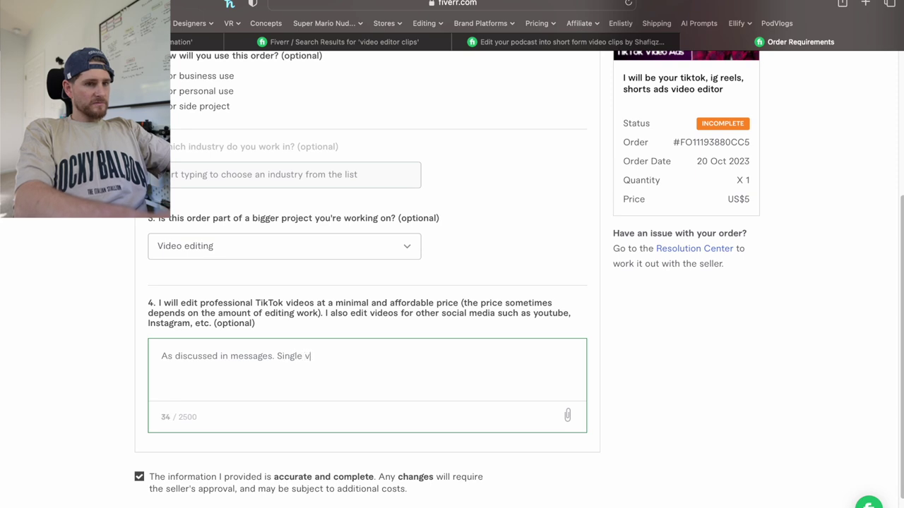
type("ideo to be edited.")
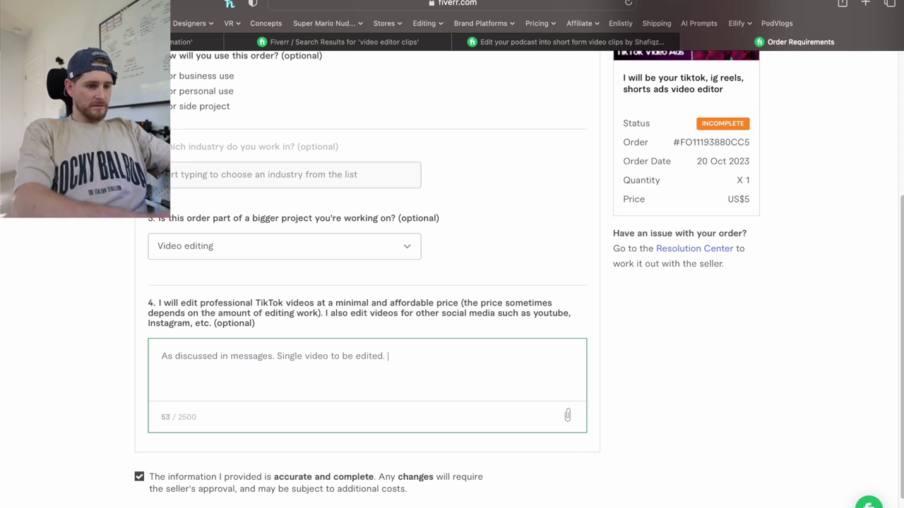
type(" Google Dr")
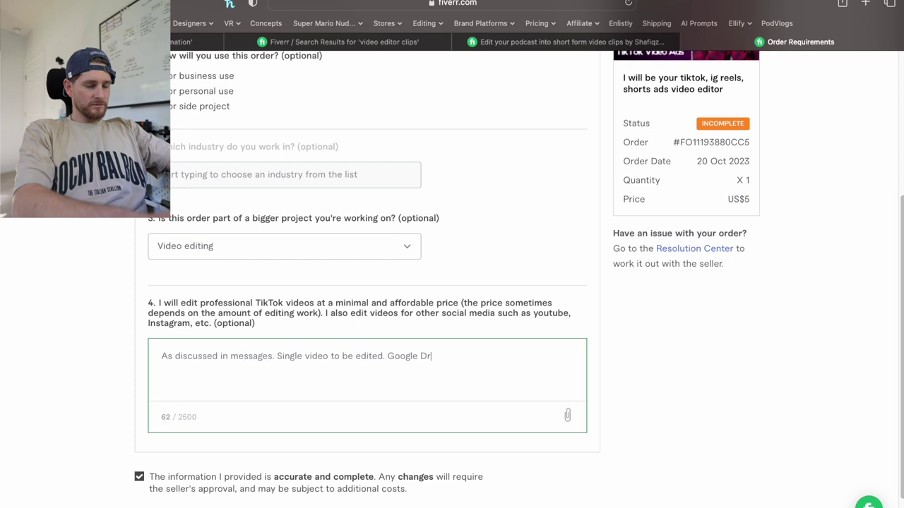
type("ive link to be se")
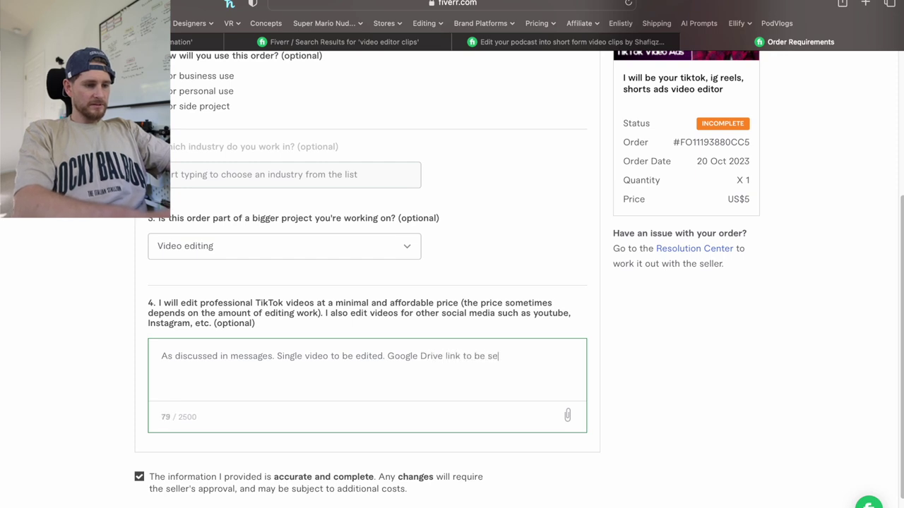
type("nt directly and ")
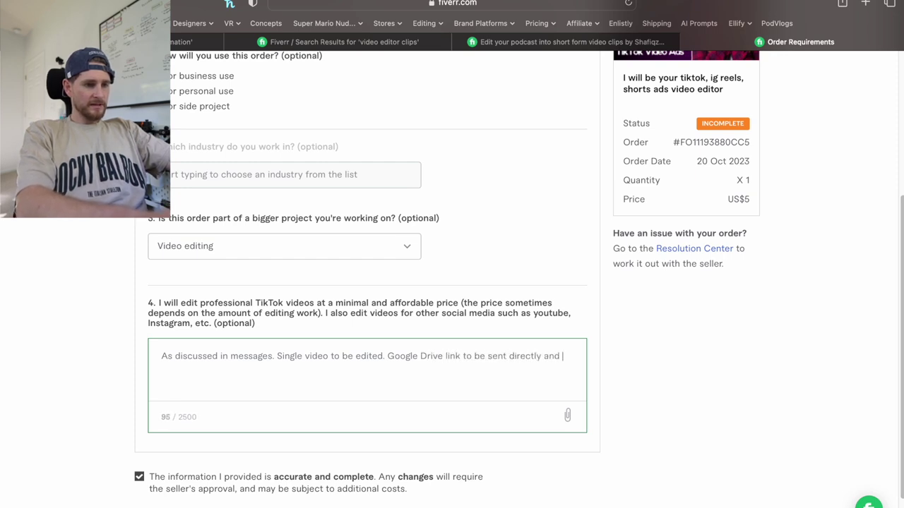
type("in M")
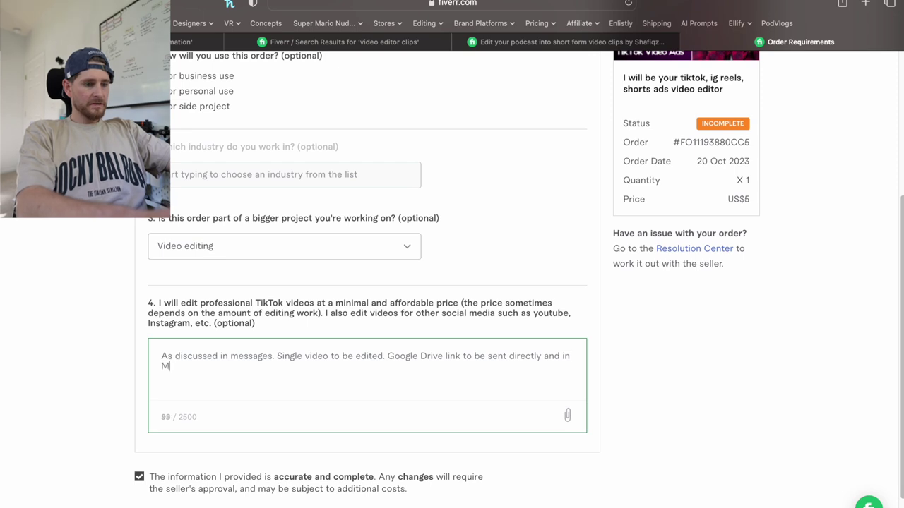
type("essages.")
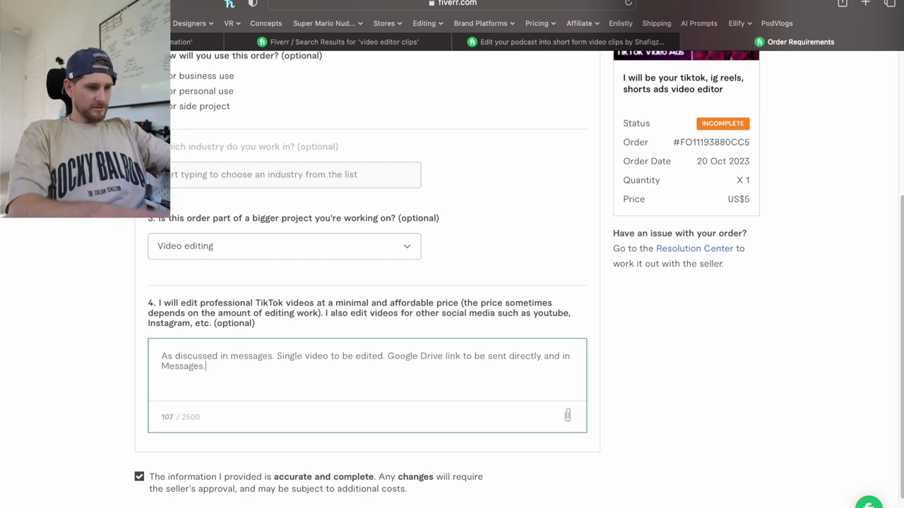
key("BackSpace")
type("M")
left_click(678, 466)
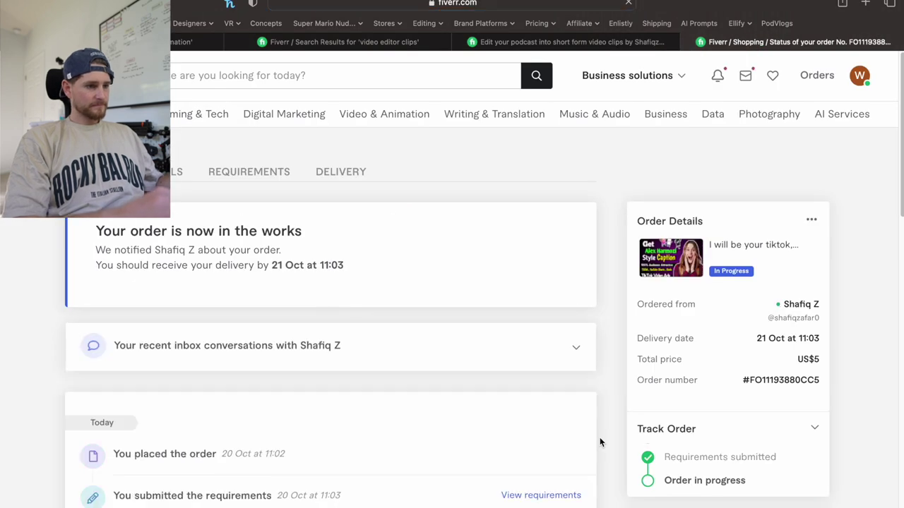
Open the seller conversation from the order page and enable direct messaging.
scroll(599, 433, "down", 1)
scroll(600, 438, "down", 5)
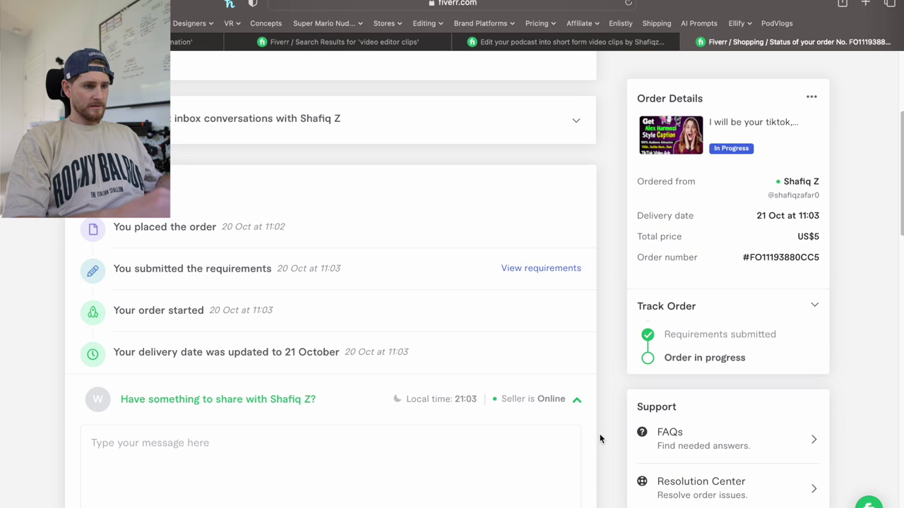
scroll(599, 439, "down", 5)
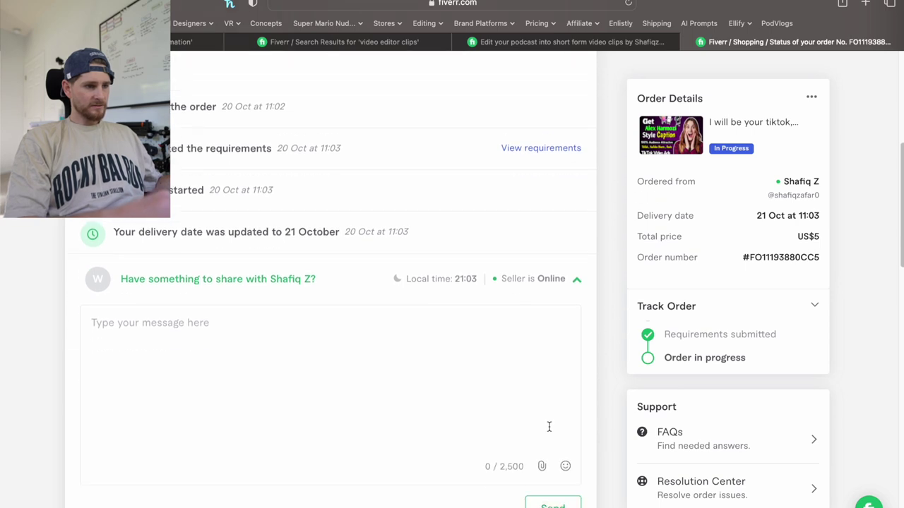
scroll(298, 403, "down", 2)
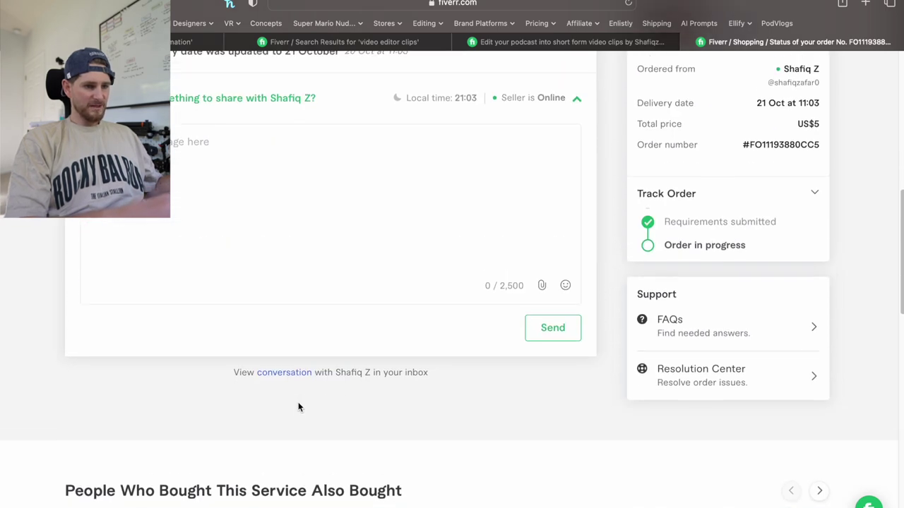
left_click(287, 375)
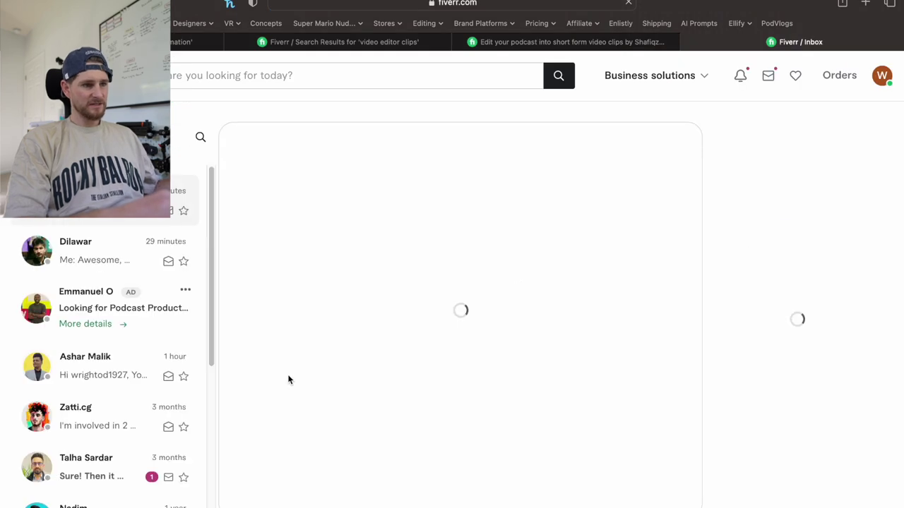
mouse_move(379, 351)
scroll(380, 353, "down", 1)
scroll(380, 352, "down", 3)
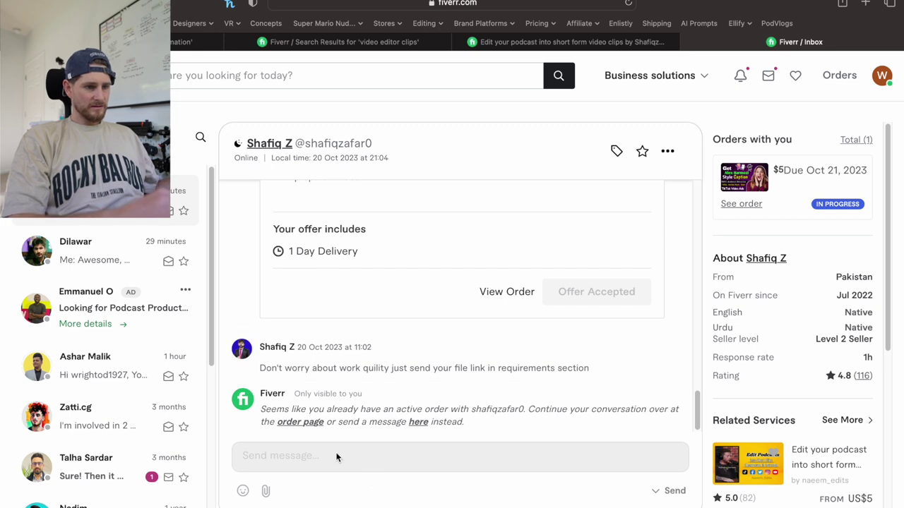
left_click(419, 423)
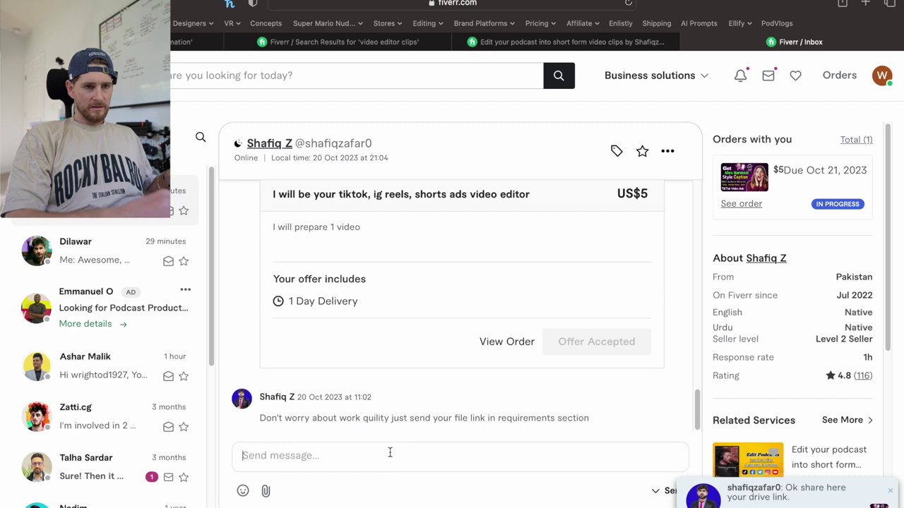
In Final Cut Pro, return to Untitled Project and jump to the 00:04:18:08 tag.
key("super+Tab")
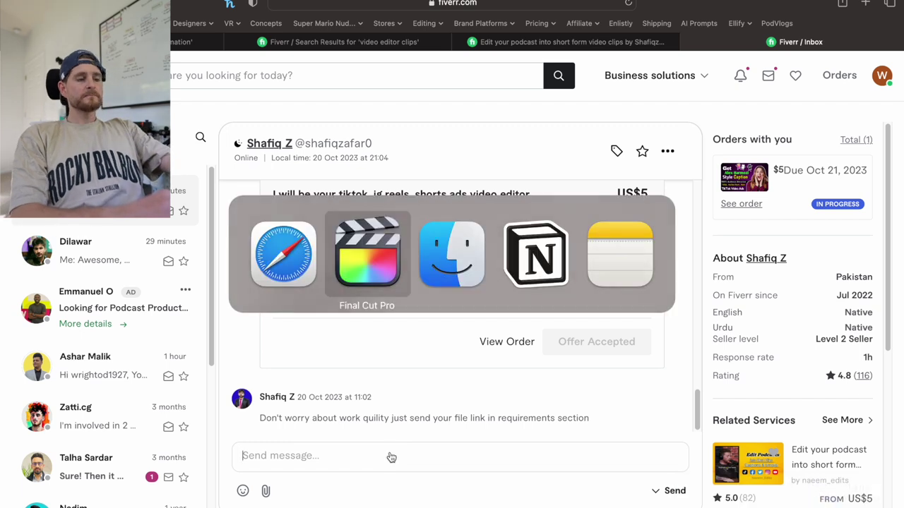
key("a")
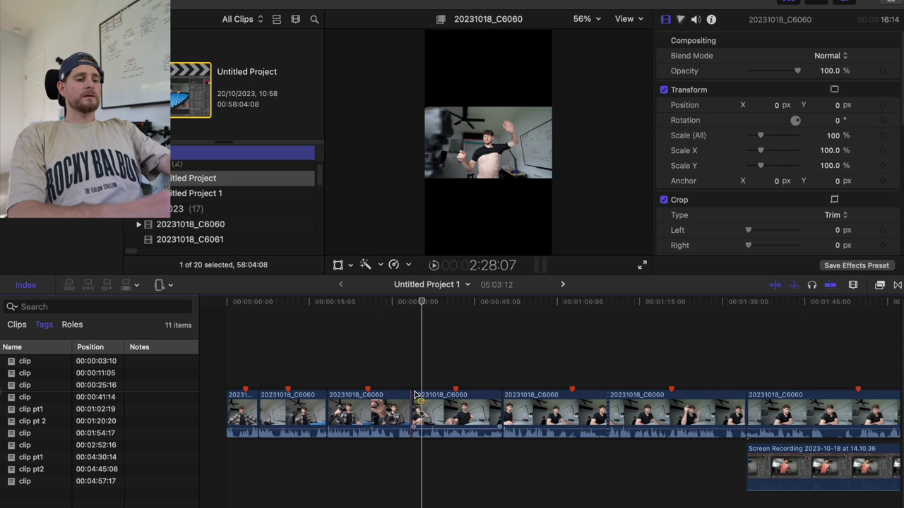
left_click(455, 376)
left_click(453, 413)
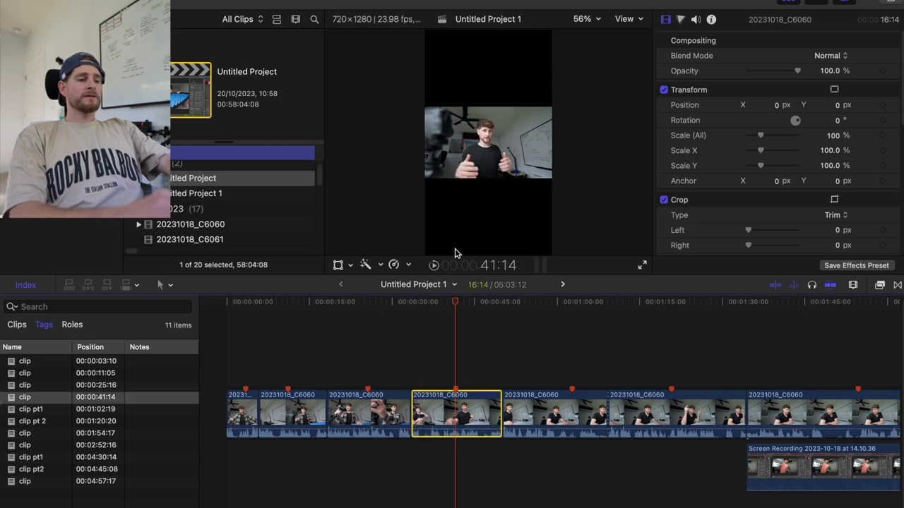
left_click(563, 285)
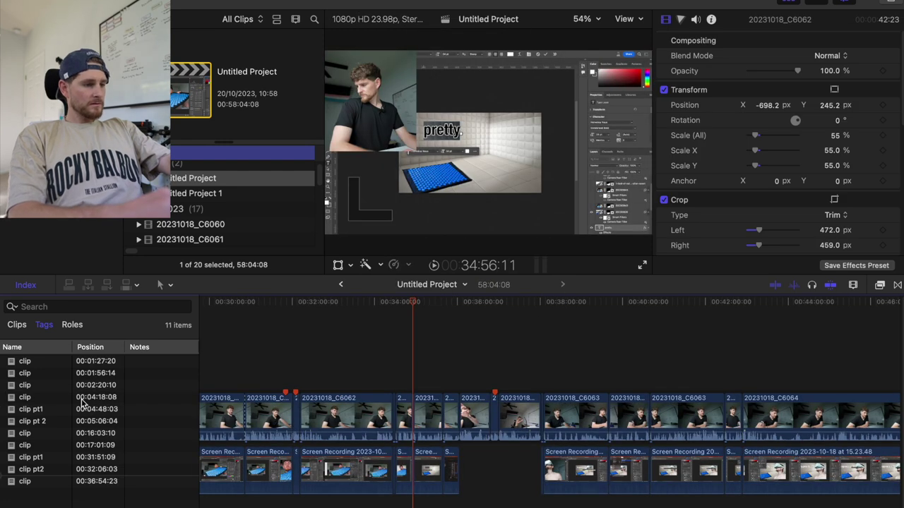
left_click(28, 398)
Zoom in, review from about 4:10, then trim and select the 16-second C6060 clip.
key("super+equal")
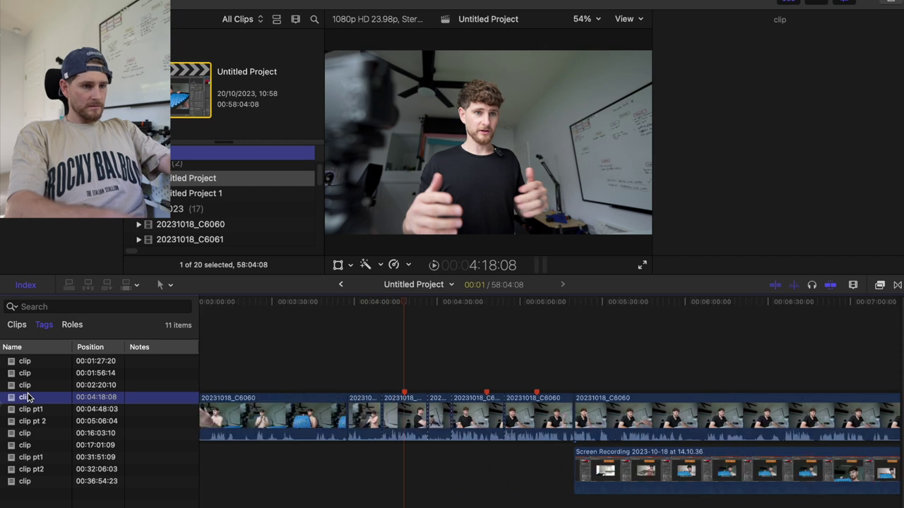
key("super+equal")
key("super+equal")
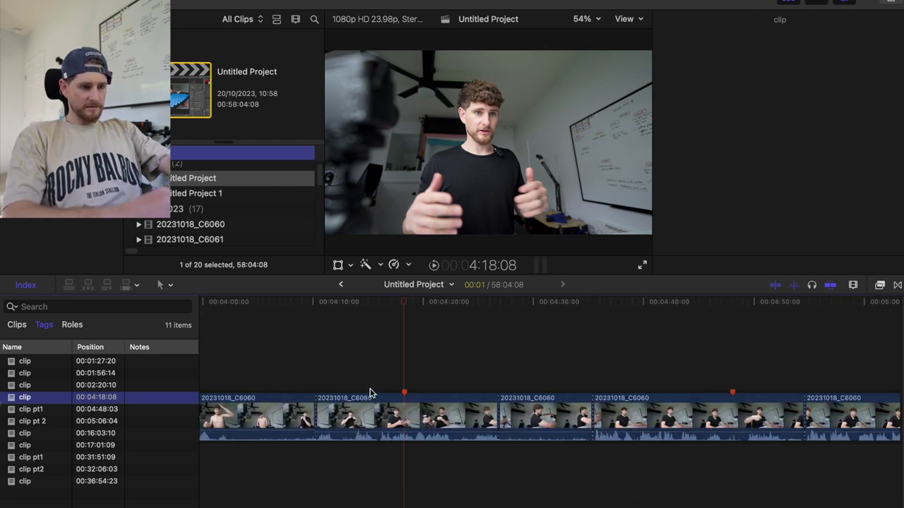
key("space")
left_click(315, 378)
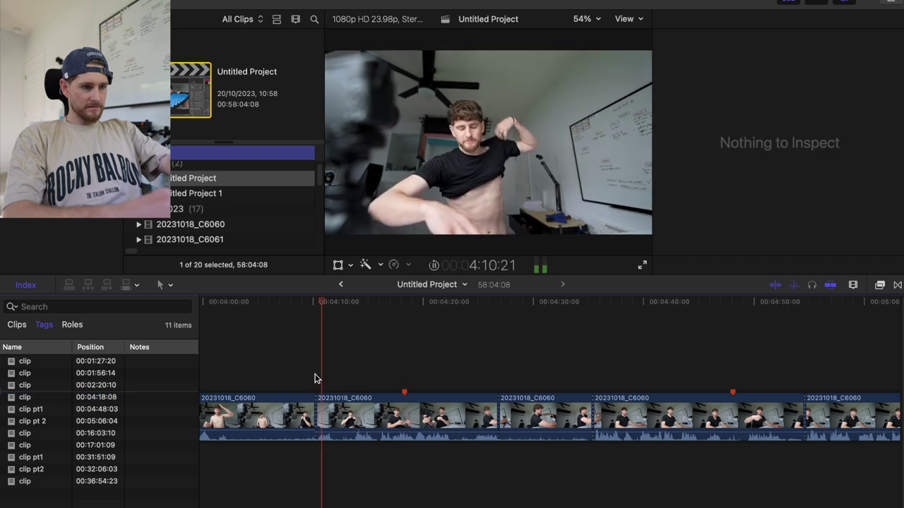
key("space")
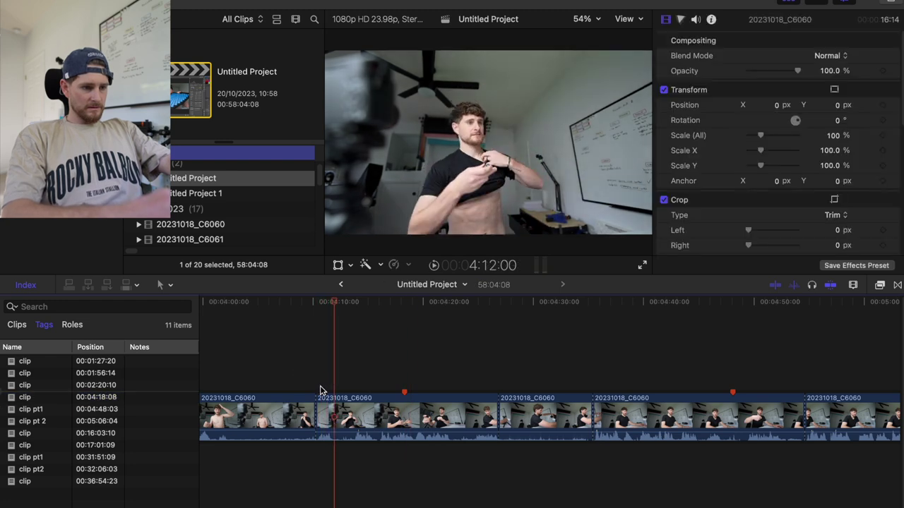
key("t")
left_click_drag(317, 427, 500, 426)
left_click(496, 424)
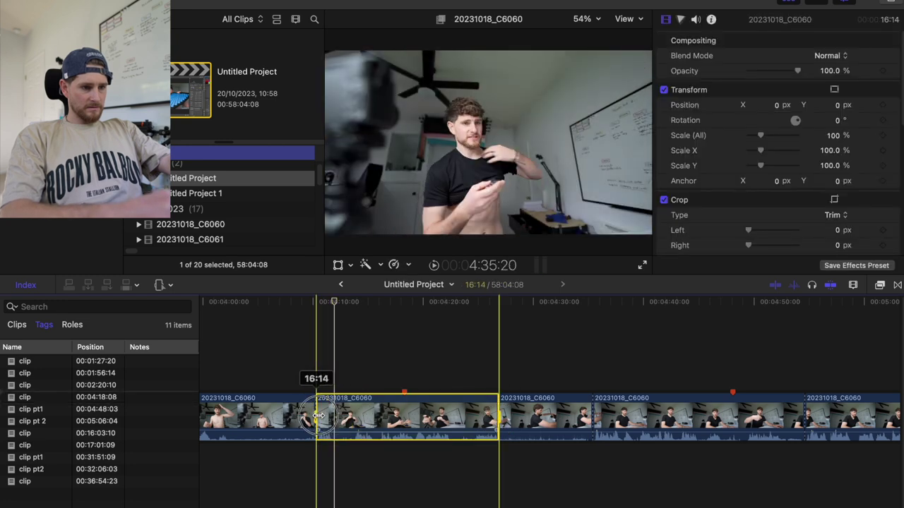
Set the clip export to Video and Audio, H.264 codec, 1920 x 1080 resolution.
key("super+e")
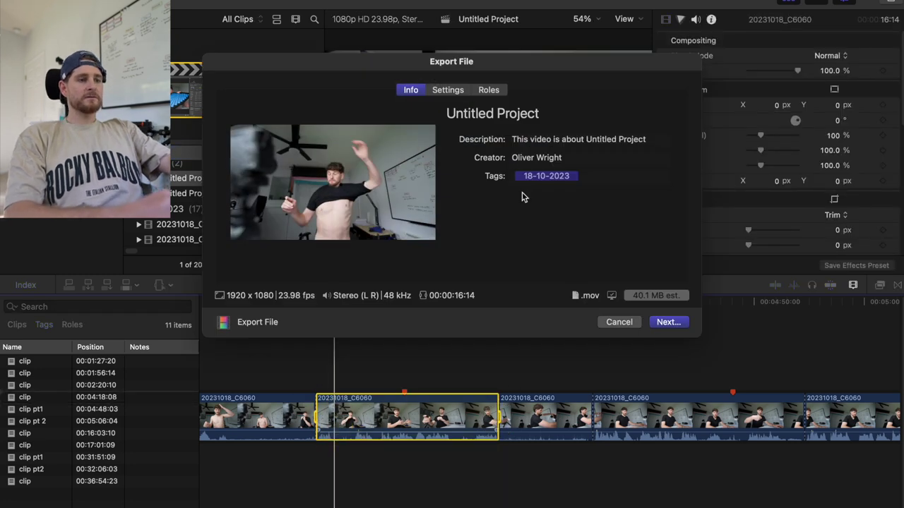
left_click(449, 90)
left_click(601, 140)
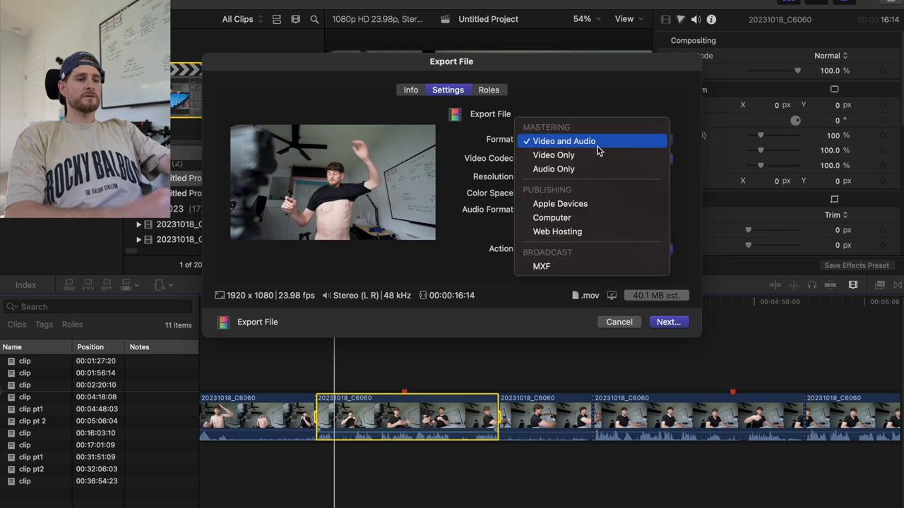
left_click(590, 204)
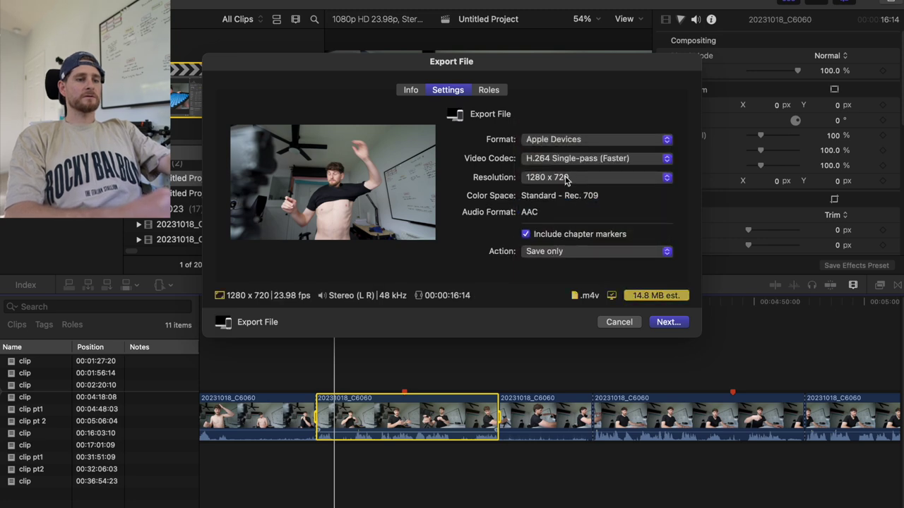
left_click(565, 179)
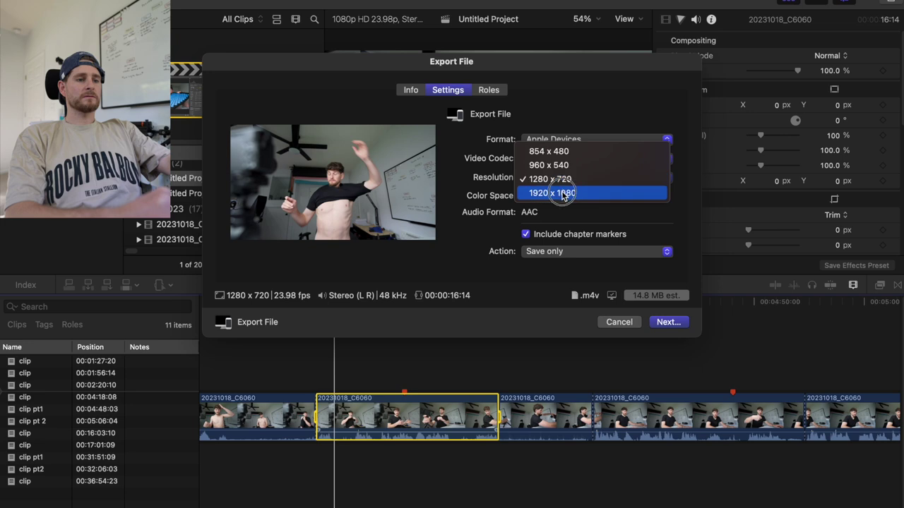
left_click(565, 193)
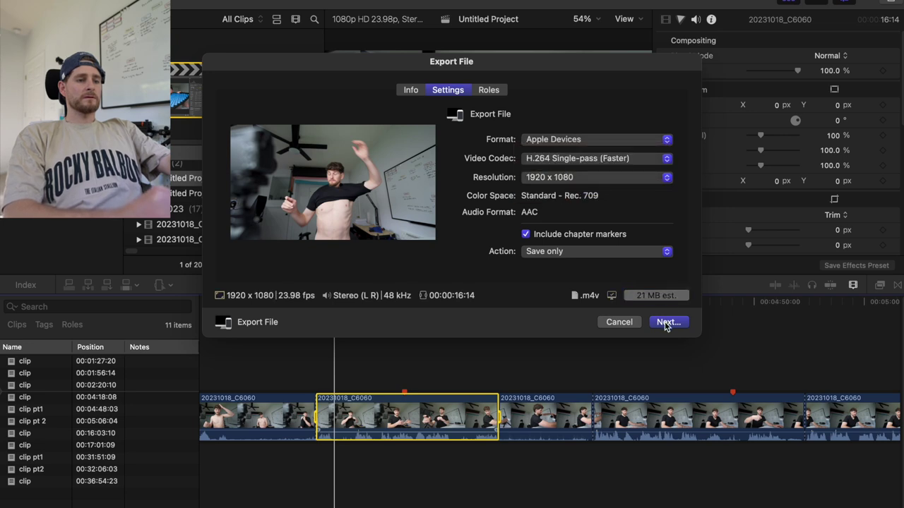
left_click(571, 139)
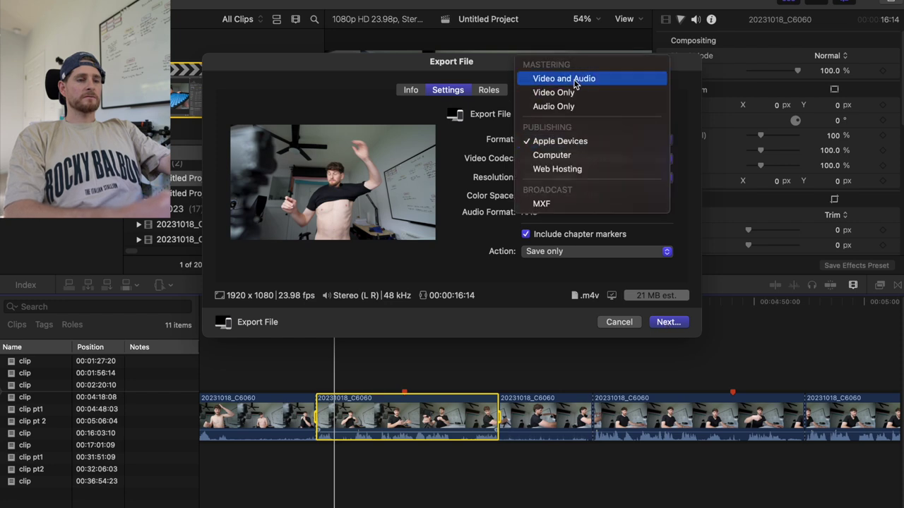
left_click(574, 81)
left_click(575, 159)
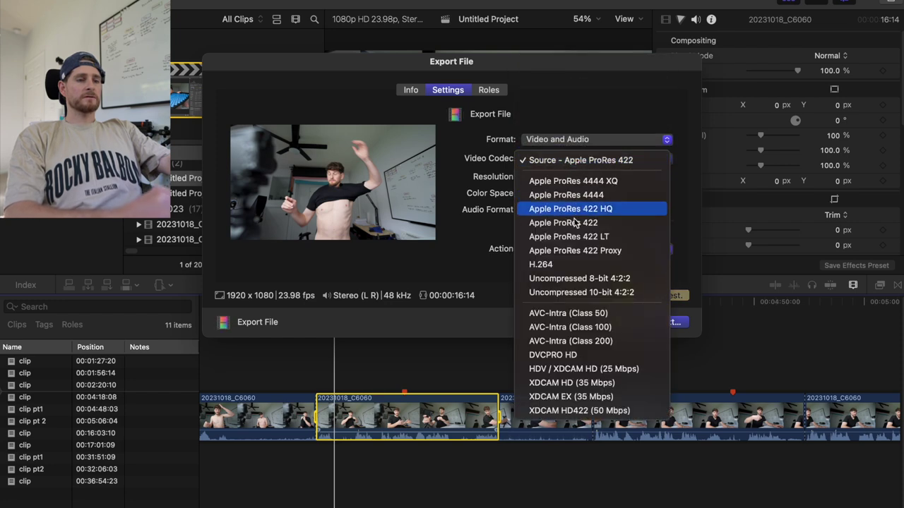
left_click(568, 264)
Save the export as Test1 in the 015 - Prep Day 10/18/23 folder.
left_click(669, 323)
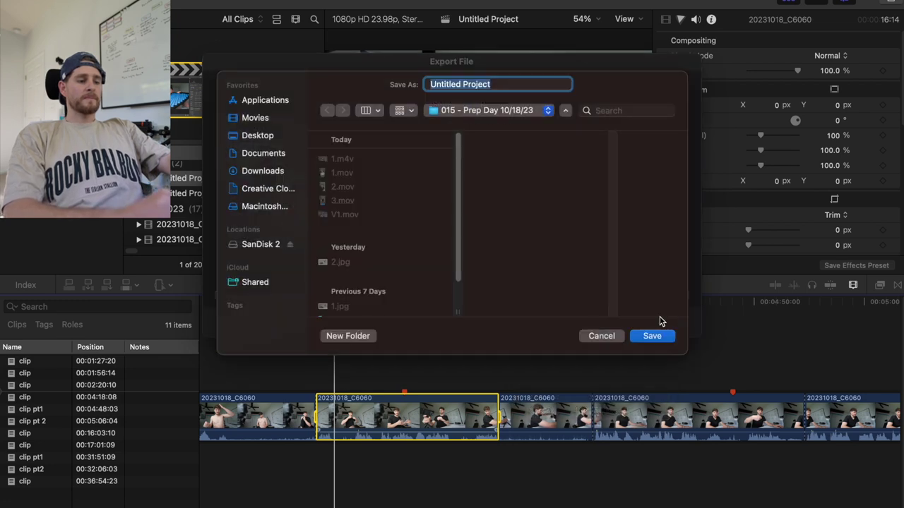
type("Test1")
left_click(652, 336)
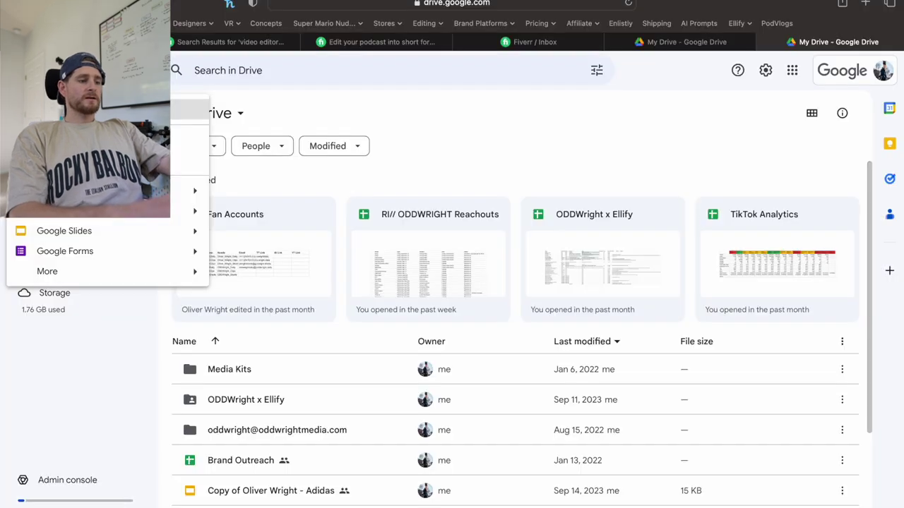
Create a new Google Drive folder named Clips and open it.
left_click(71, 110)
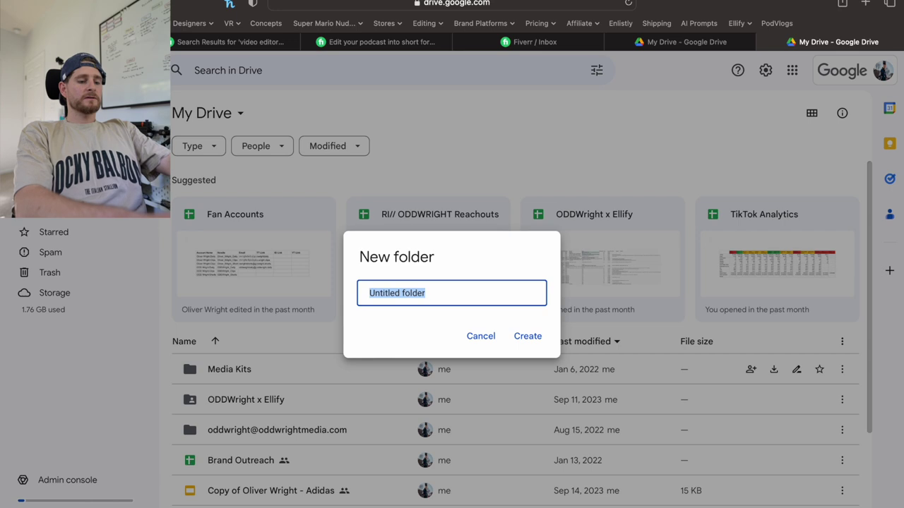
type("Clips")
key("Return")
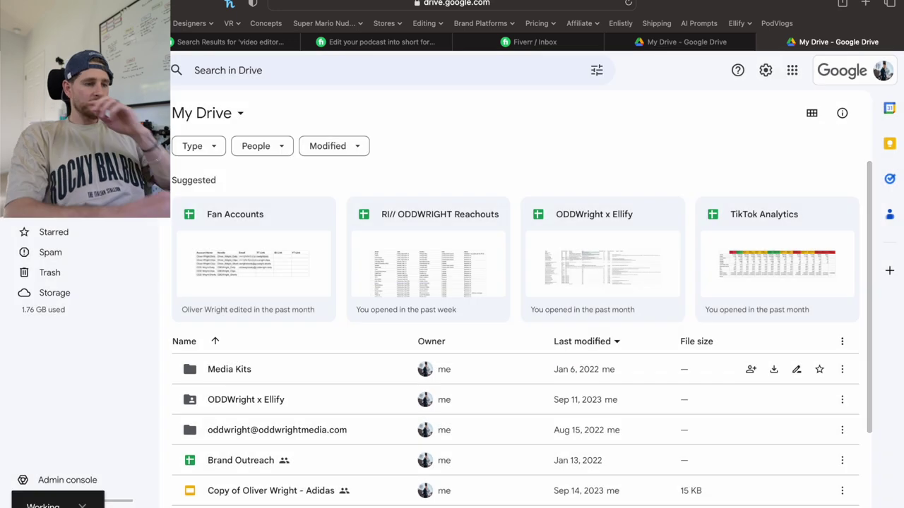
double_click(211, 347)
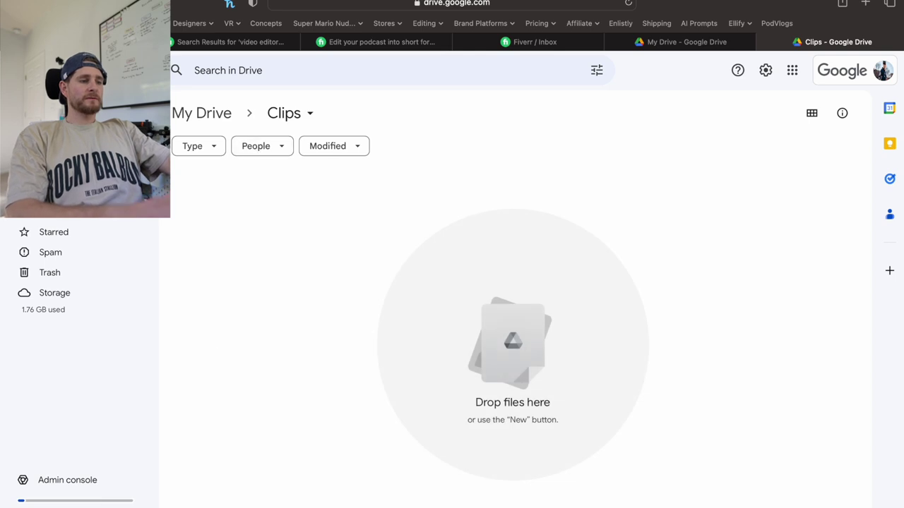
Upload Test1.mov from the 015 - Prep Day 10/18/23 Finder folder into Clips.
key("super+Tab")
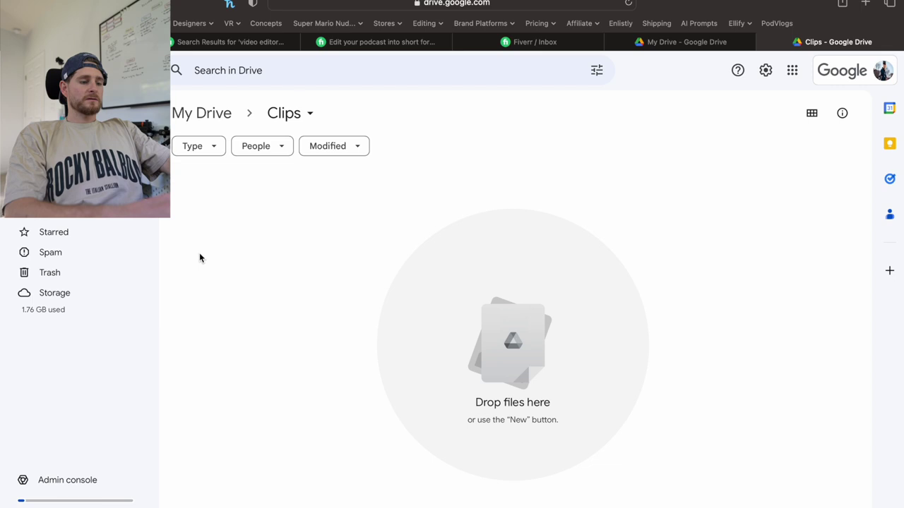
key("super+Tab")
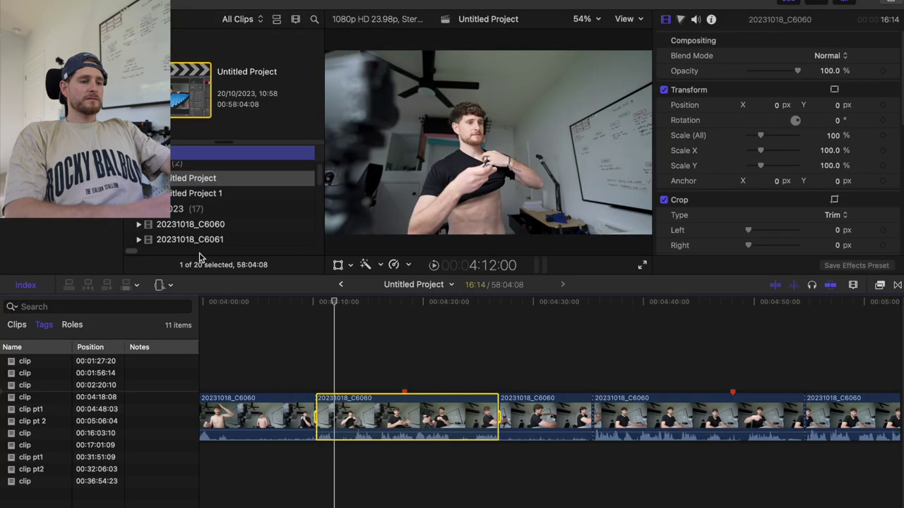
key("super+Tab")
key("super+Tab")
key("super+Tab")
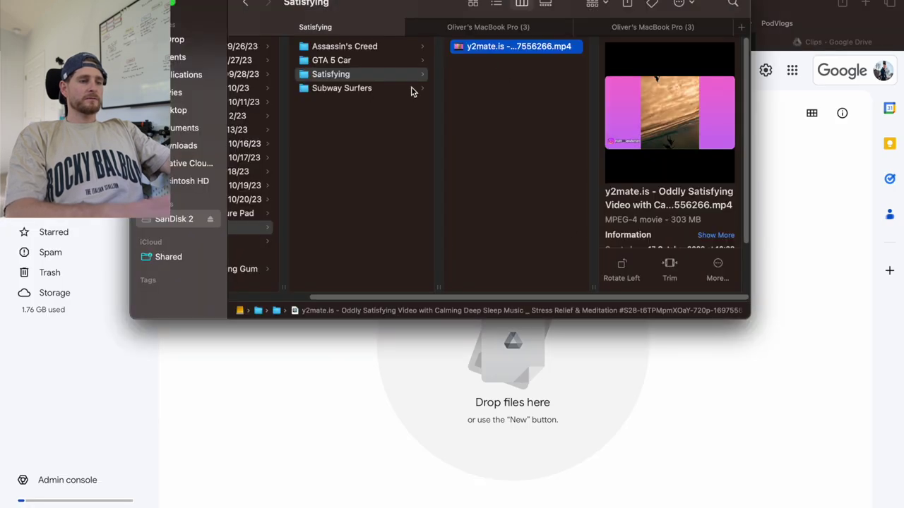
scroll(372, 94, "left", 3)
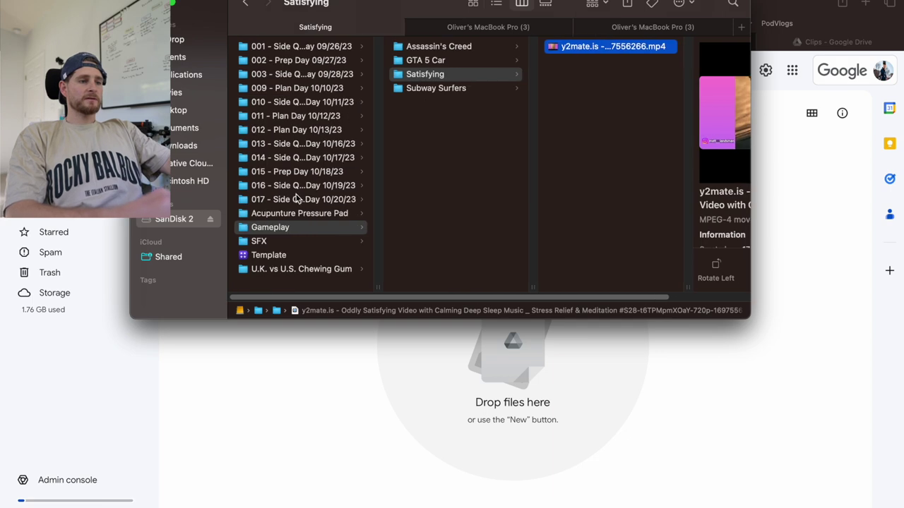
left_click(296, 172)
left_click_drag(426, 175, 456, 440)
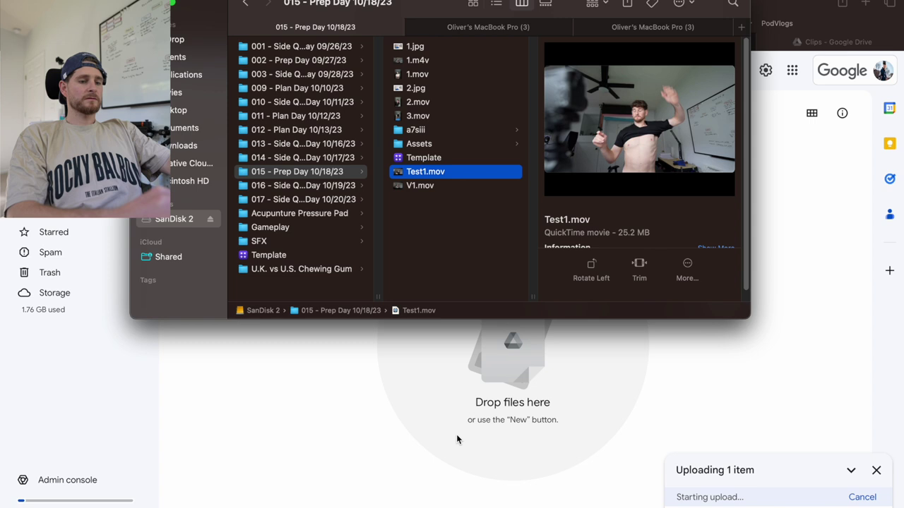
left_click(349, 420)
key("super+Tab")
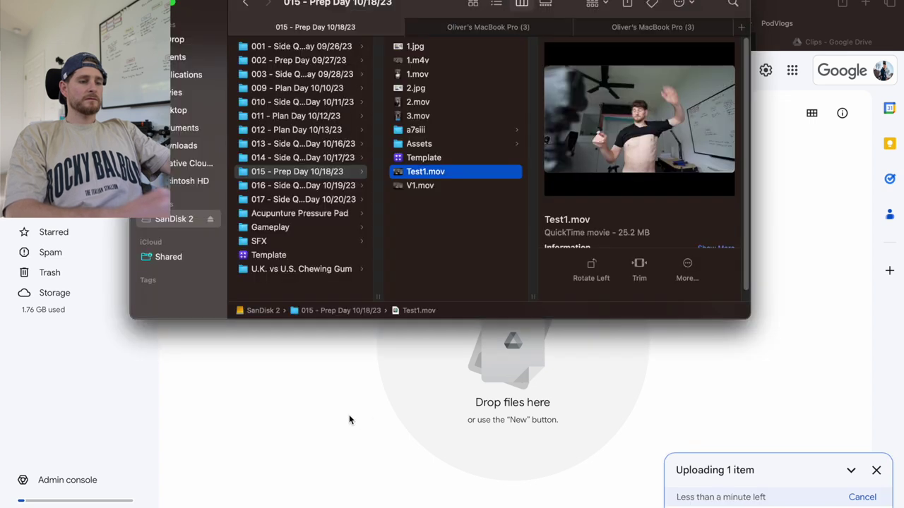
key("super+Tab")
key("super+Tab")
key("Tab")
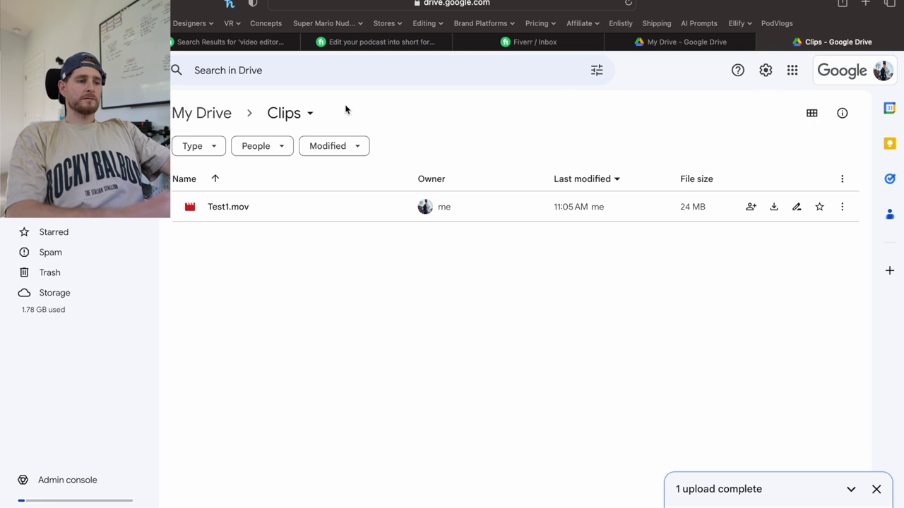
Share the Clips folder with anyone with the link and copy the link.
left_click(311, 115)
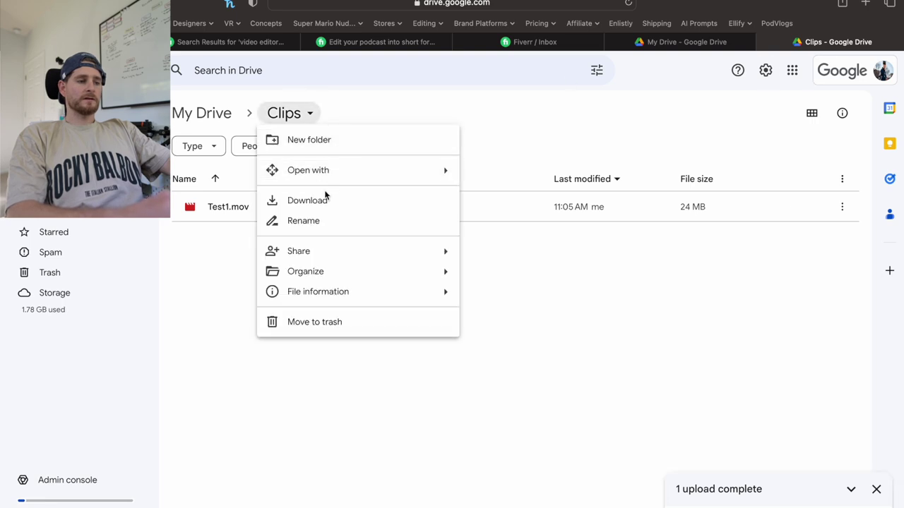
mouse_move(433, 254)
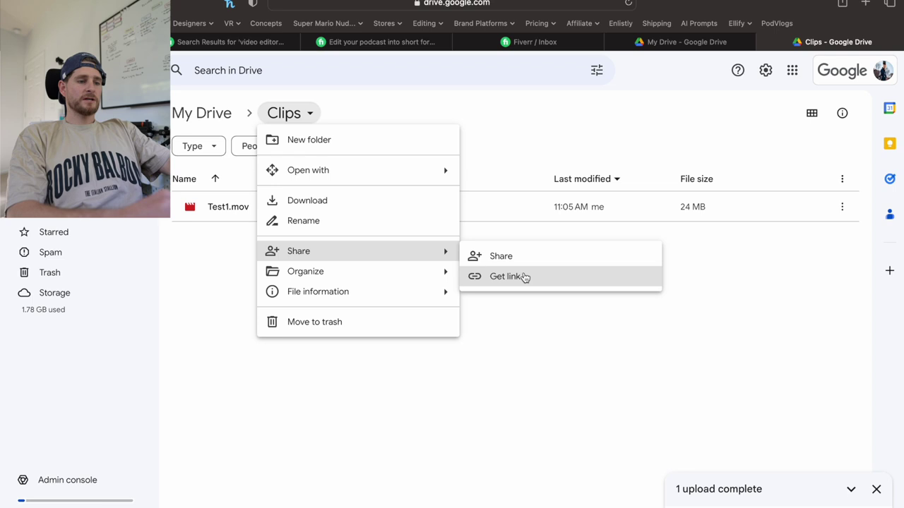
left_click(509, 257)
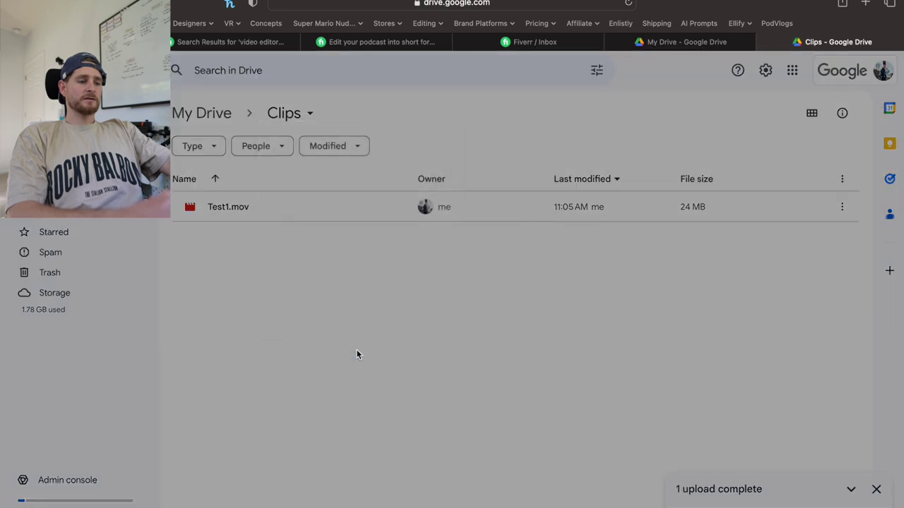
left_click(353, 348)
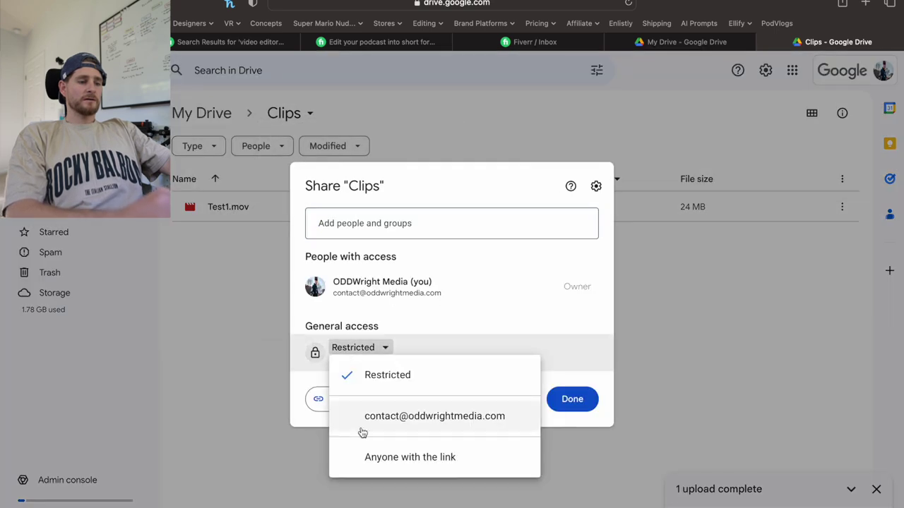
left_click(373, 457)
left_click(341, 400)
left_click(575, 399)
key("super+Tab")
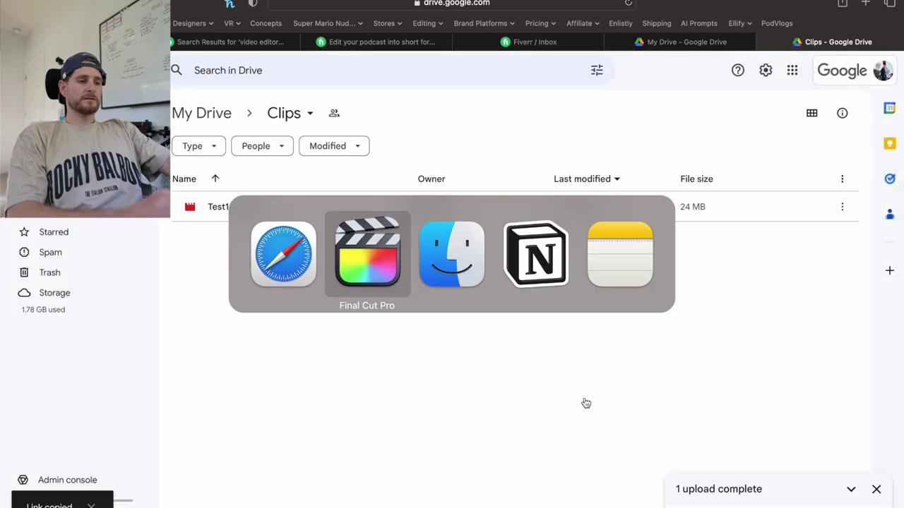
key("Escape")
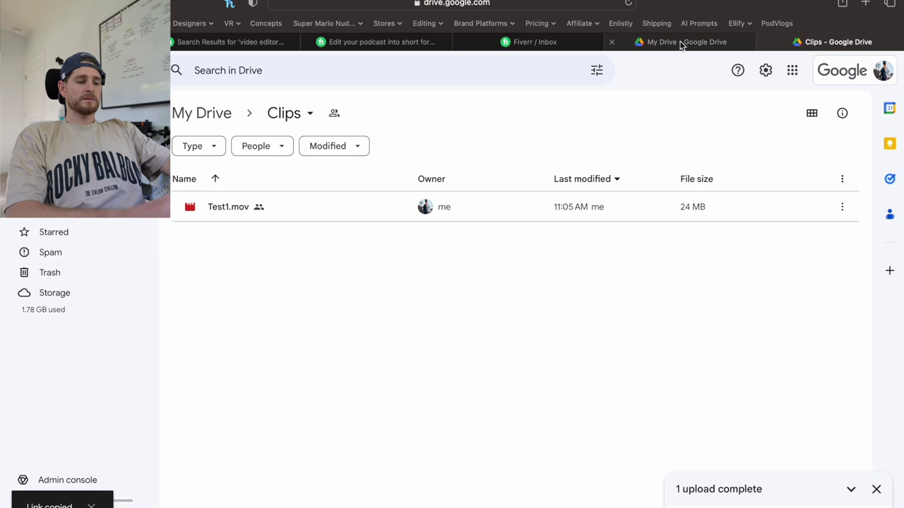
left_click(534, 42)
Send the seller "Here's the link, bro:" with the pasted Drive folder link.
left_click(347, 457)
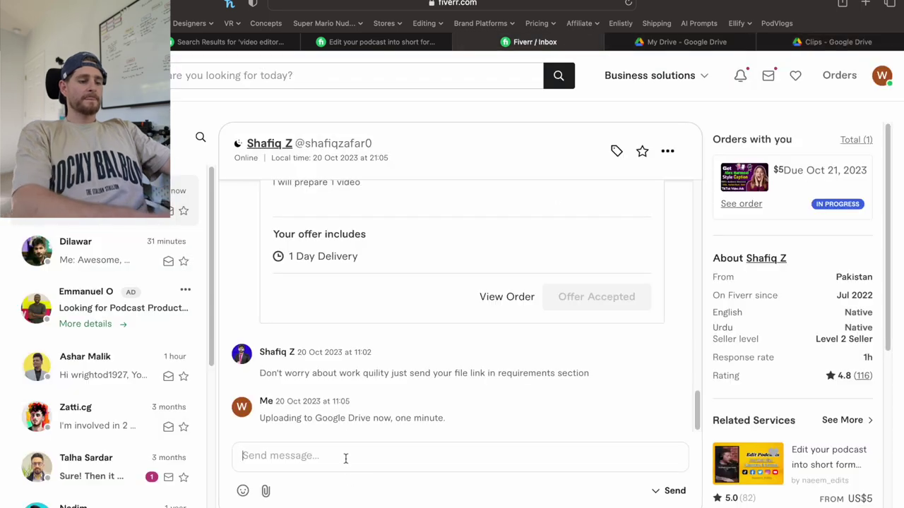
type("Here's the link, bro")
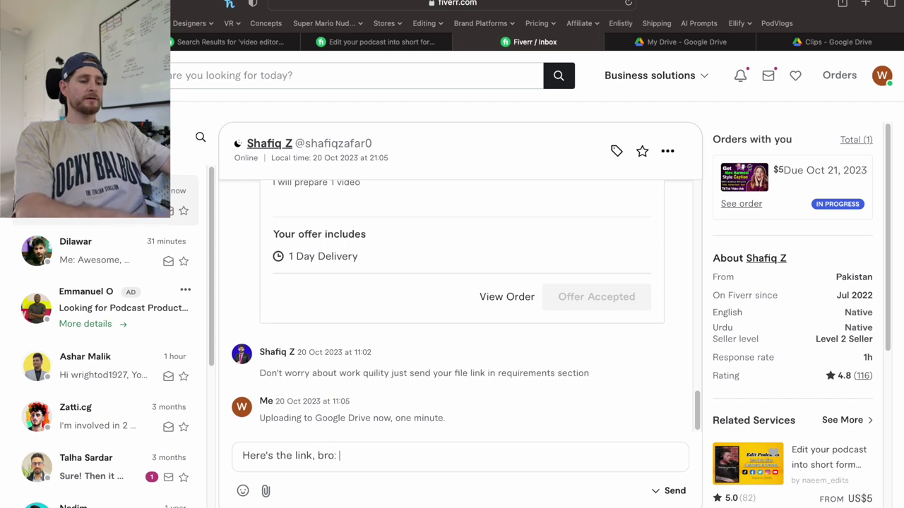
type(":")
key("super+v")
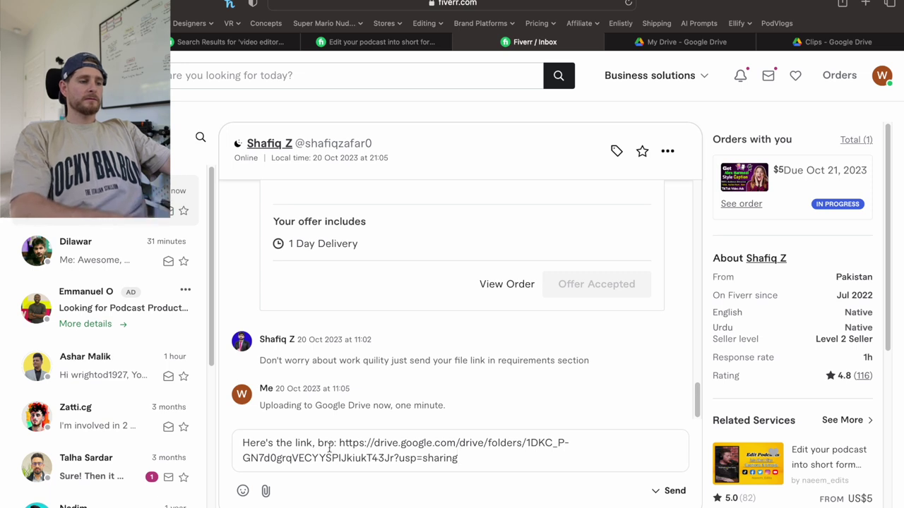
key("Return")
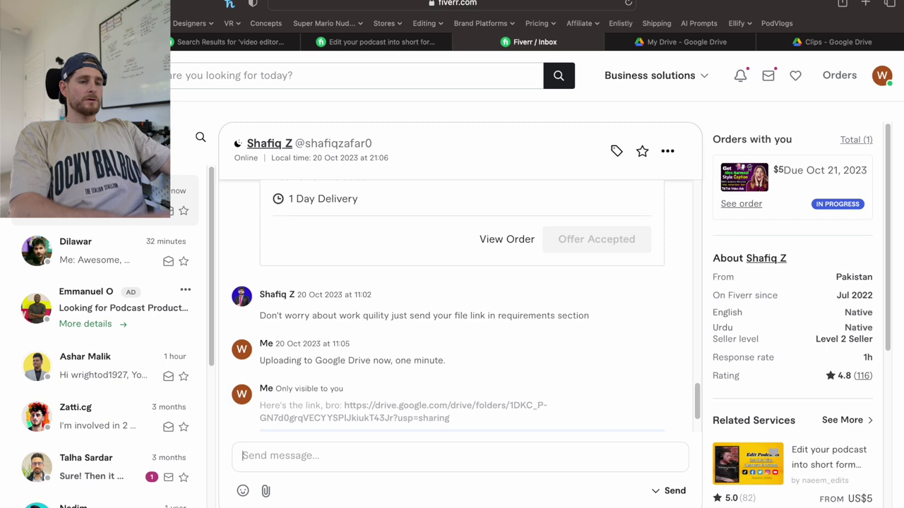
key("super+Tab")
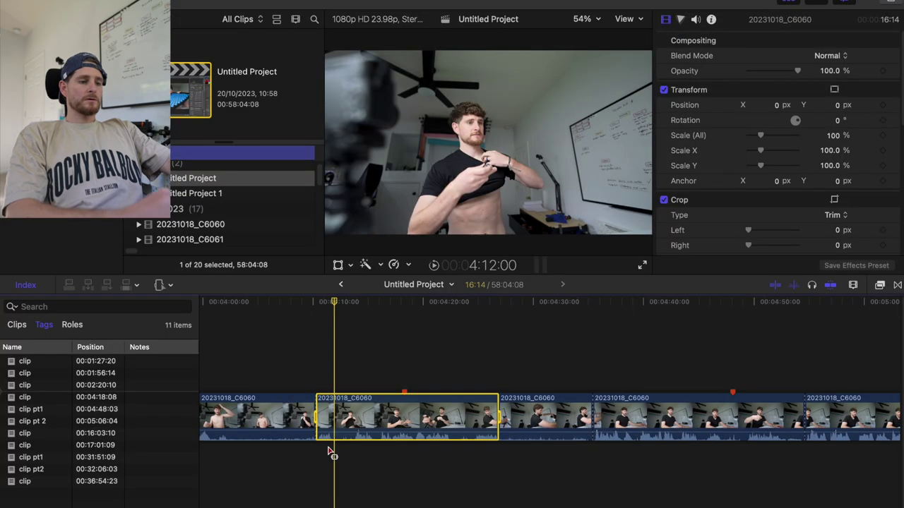
Play the Final Cut Pro project from about 4:10, then return to the Fiverr message box.
left_click(319, 366)
key("space")
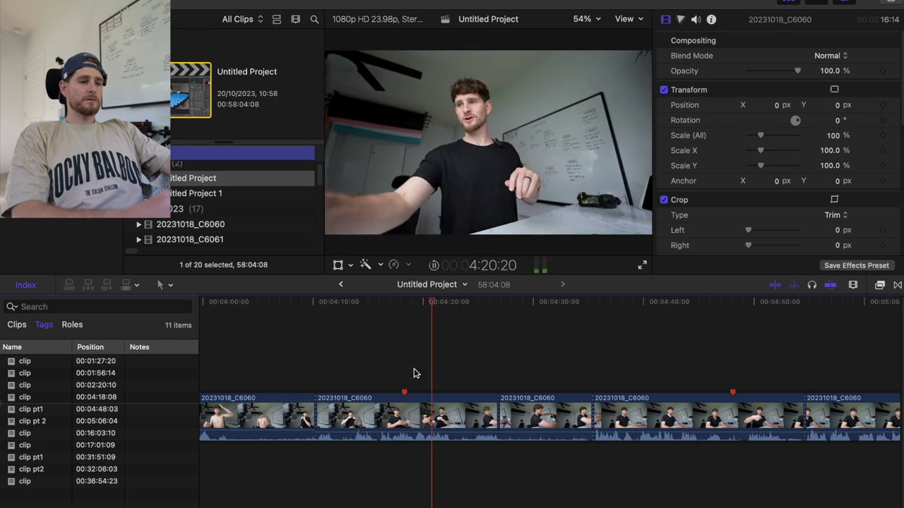
key("super+Tab")
left_click(360, 457)
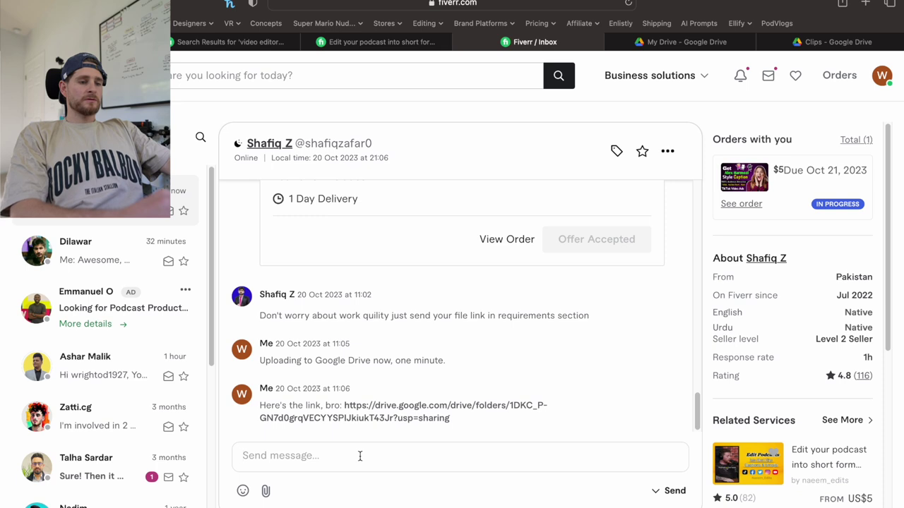
Rename Test1.mov in Finder to 'Oliver speak Cockney Ryming Slang'.
left_click(800, 44)
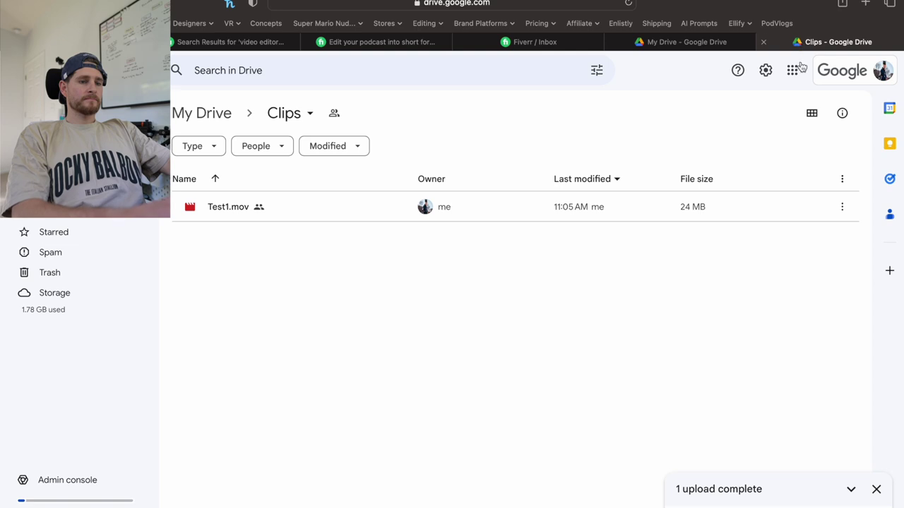
left_click(843, 207)
left_click(454, 332)
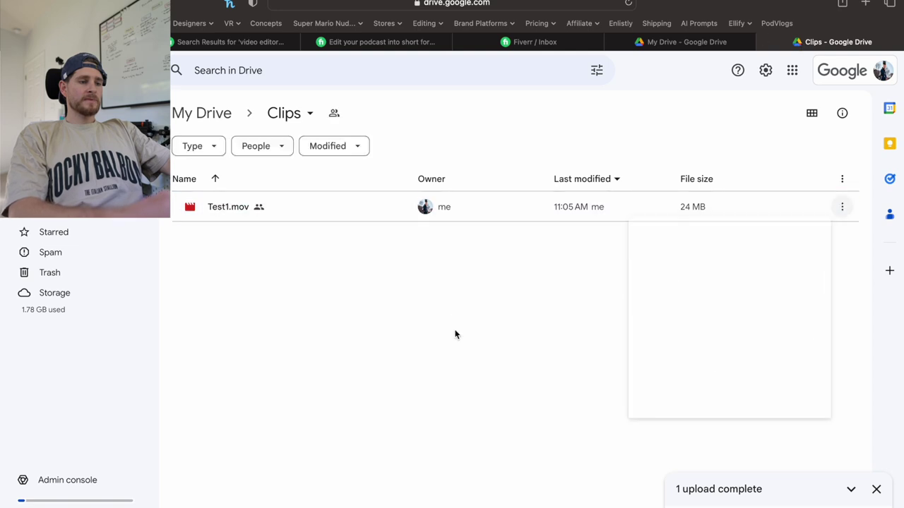
key("super+Tab")
key("super+Tab")
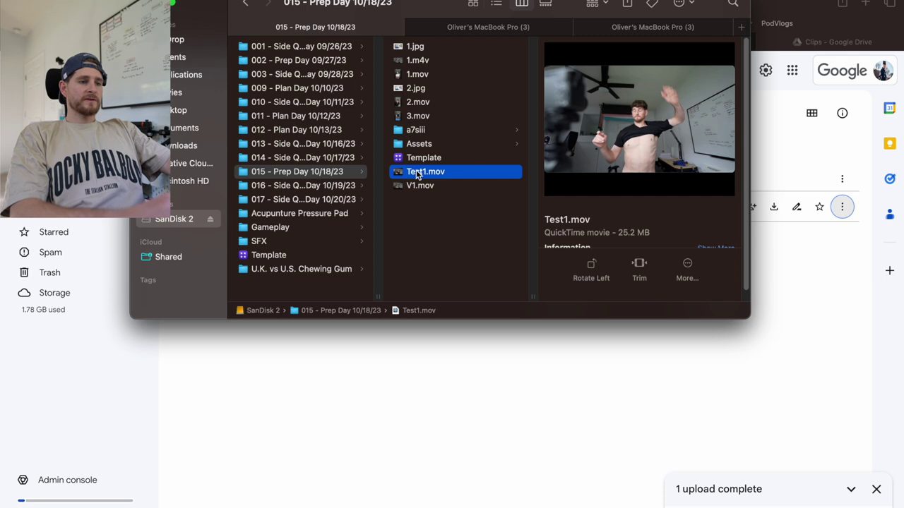
left_click(418, 174)
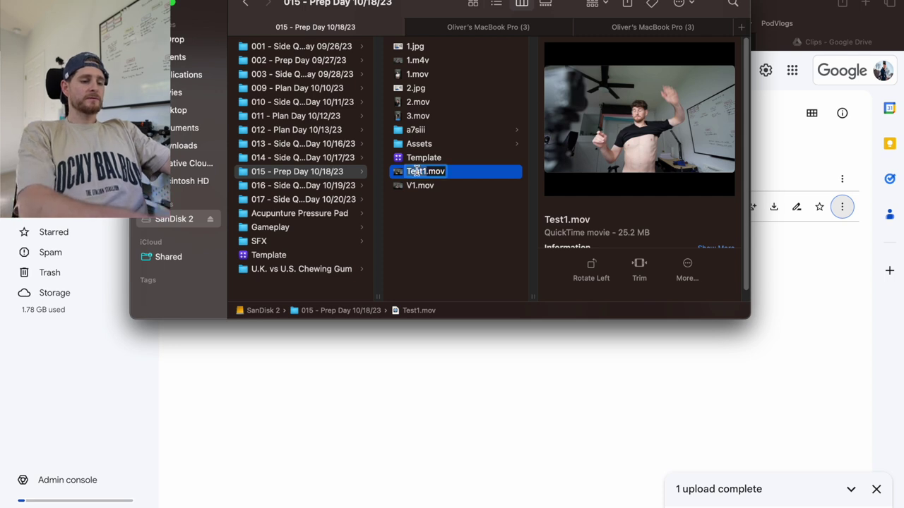
type("Oliver")
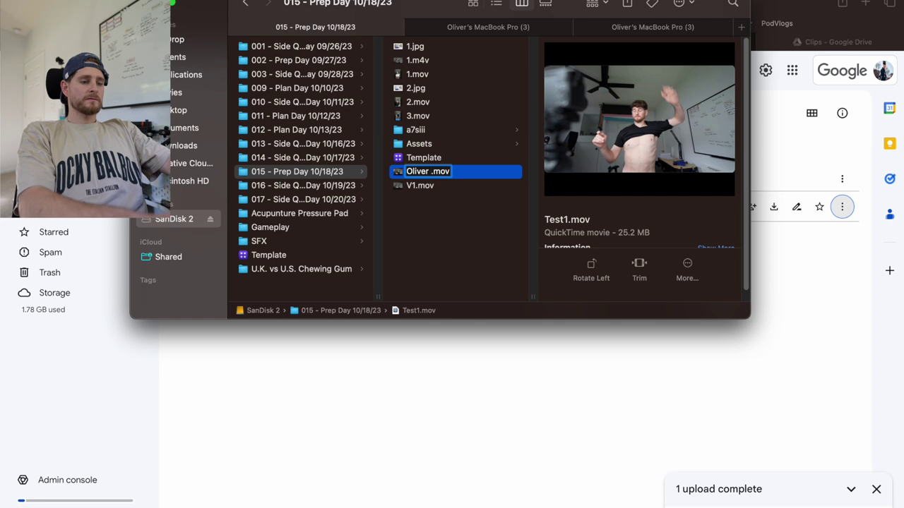
type(" speak")
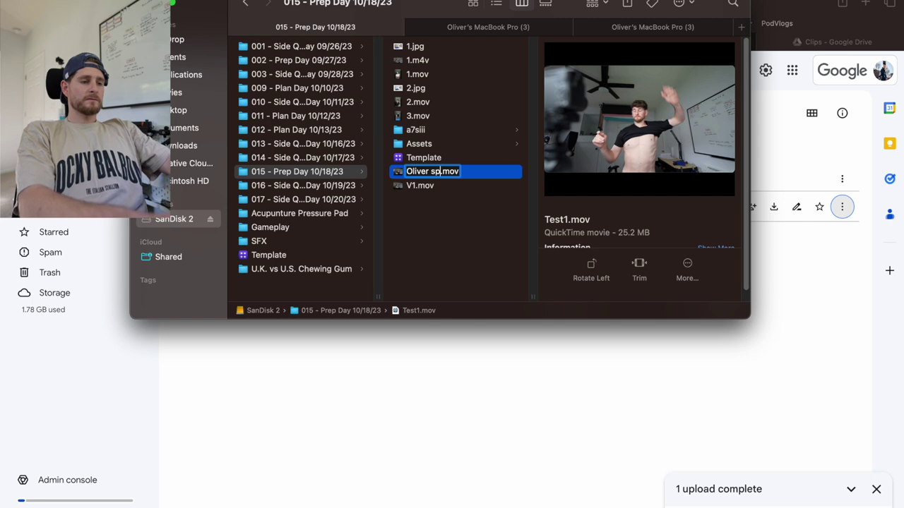
type(" Cocky")
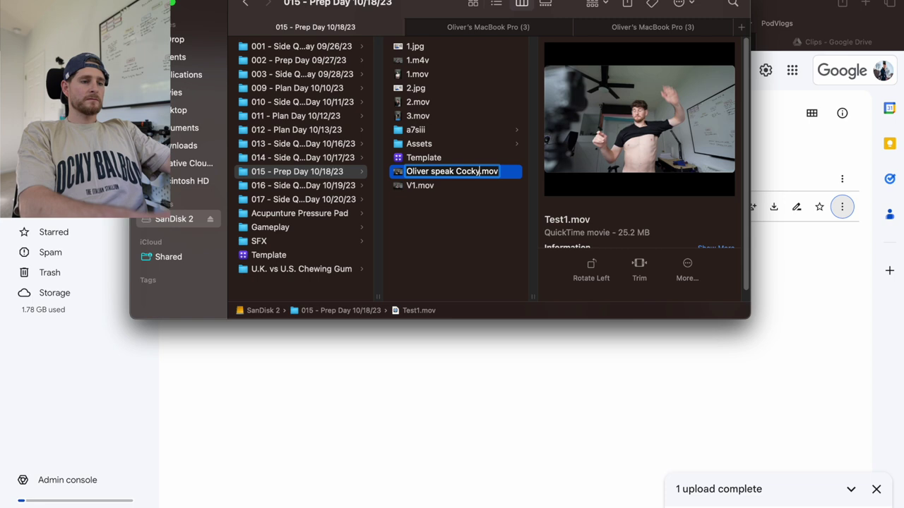
key("BackSpace")
type("ney")
type(" Rym")
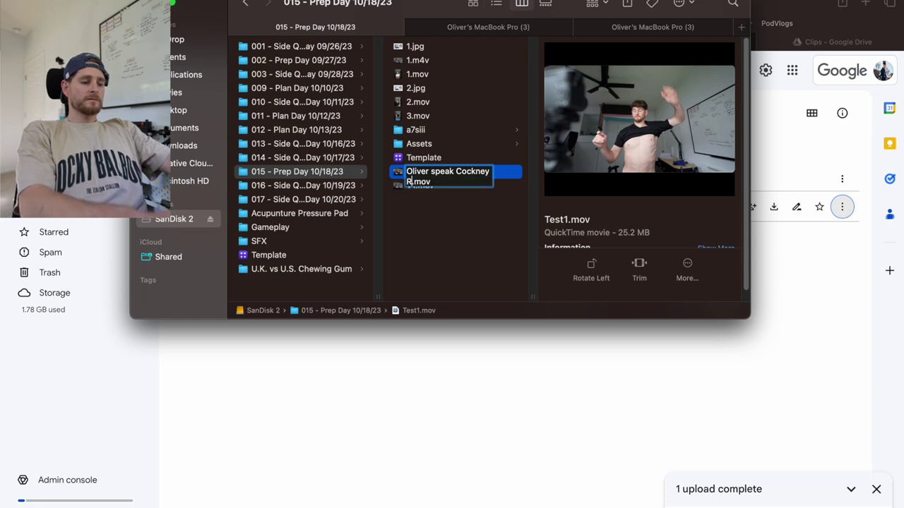
type("ing")
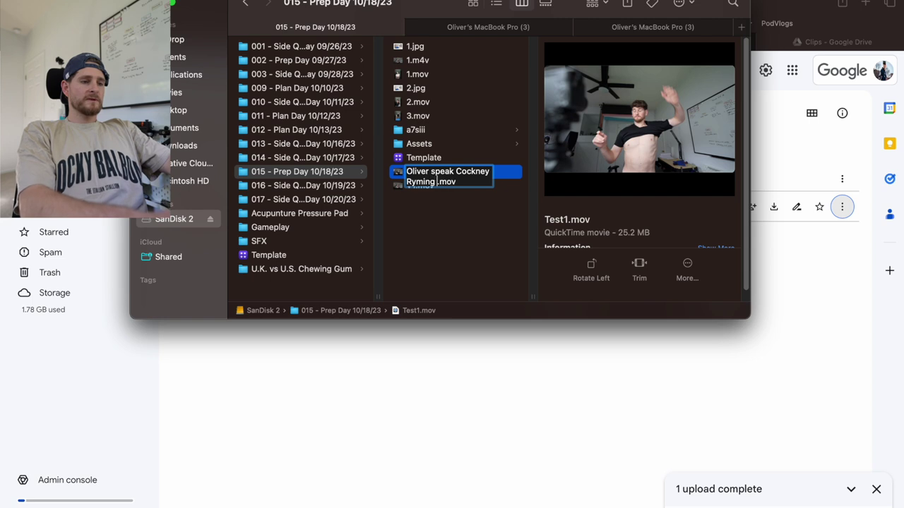
type(" Slang")
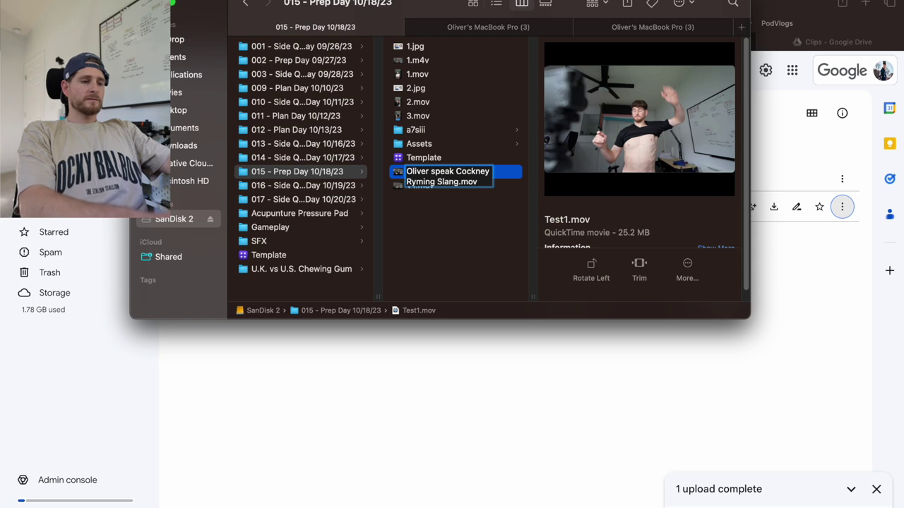
key("Return")
left_click(780, 6)
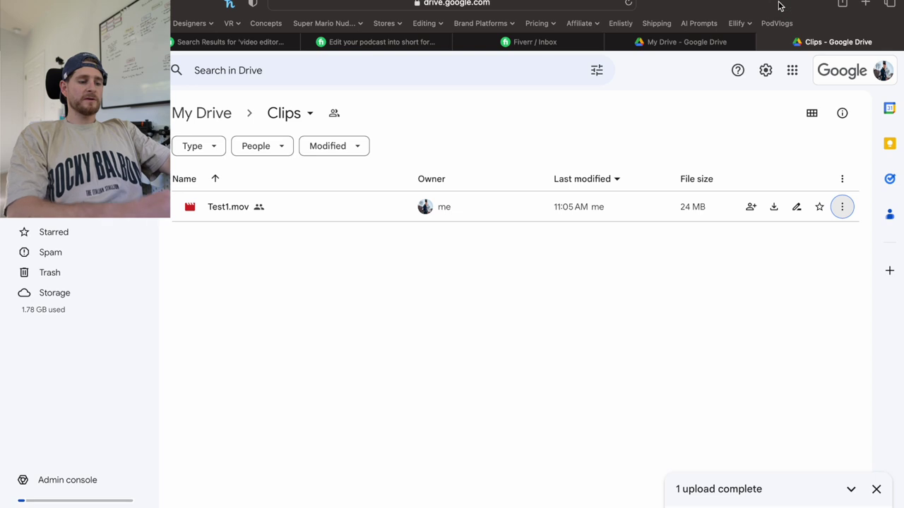
Run a Google search for 'rhyming' in a new Safari tab.
key("super+t")
type("rhyming")
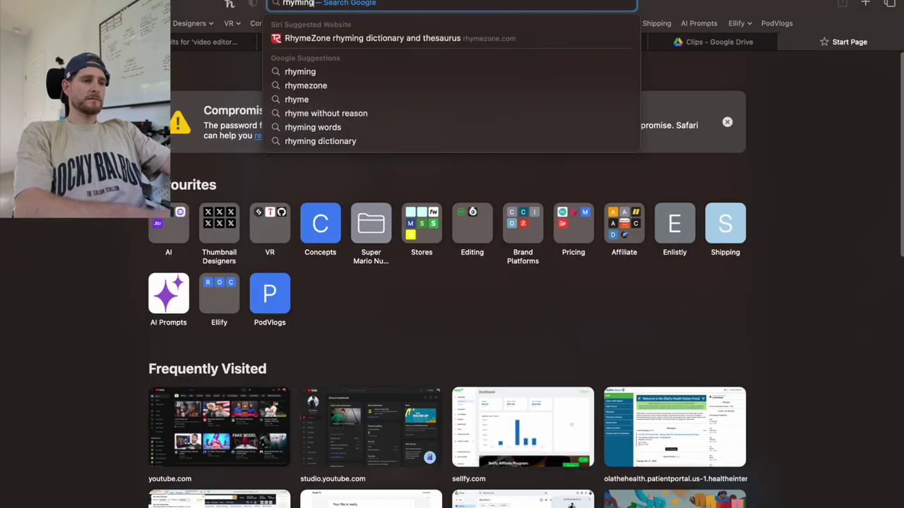
key("Return")
Go back to the Clips folder in Google Drive and select Test1.mov.
key("super+Tab")
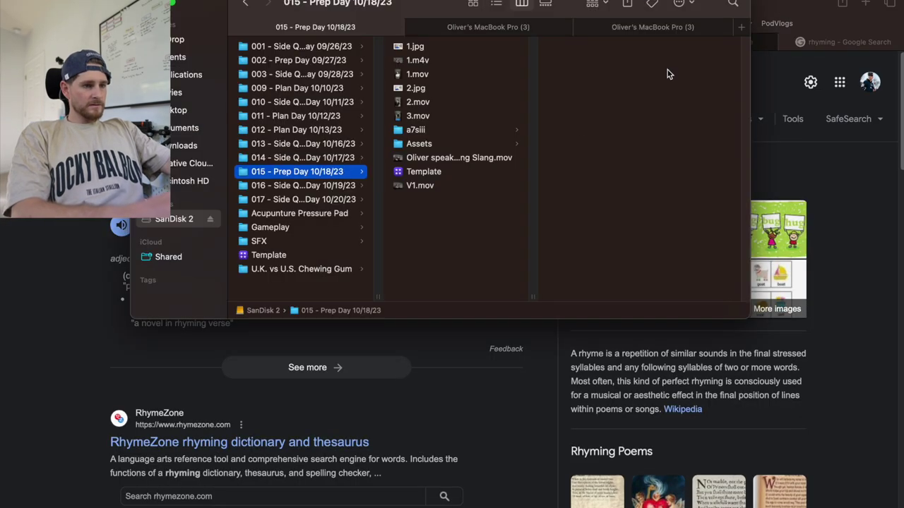
left_click(796, 17)
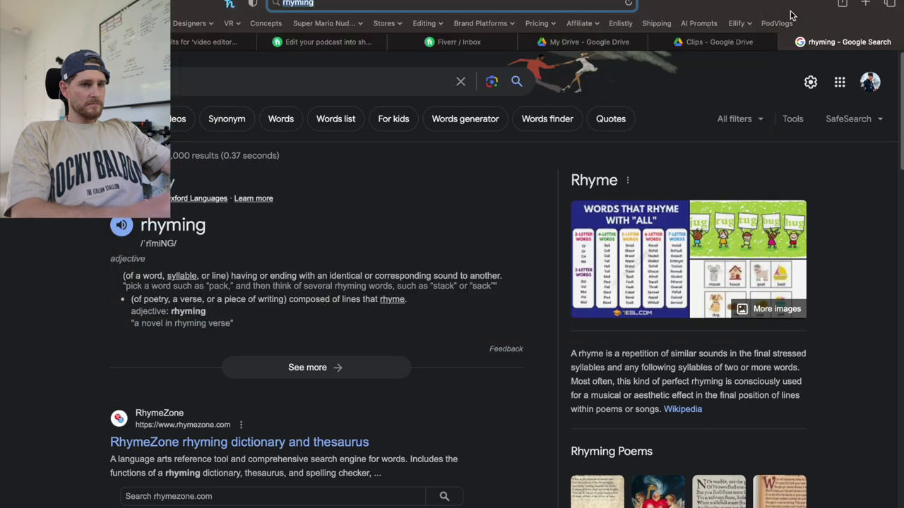
left_click(714, 42)
left_click(843, 209)
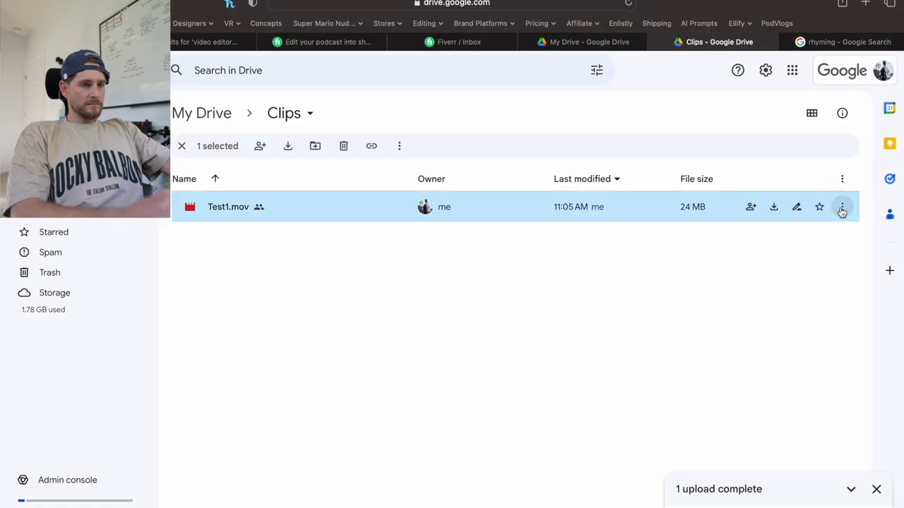